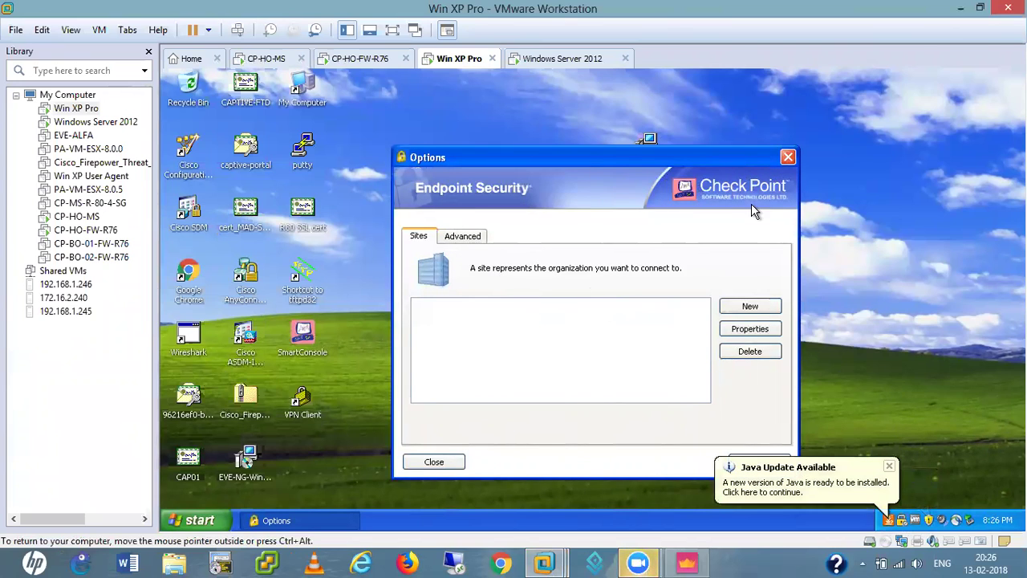
- Open the Endpoint Security VPN client, agree to configure a new site, and pass the wizard's welcome page
left_click(789, 157)
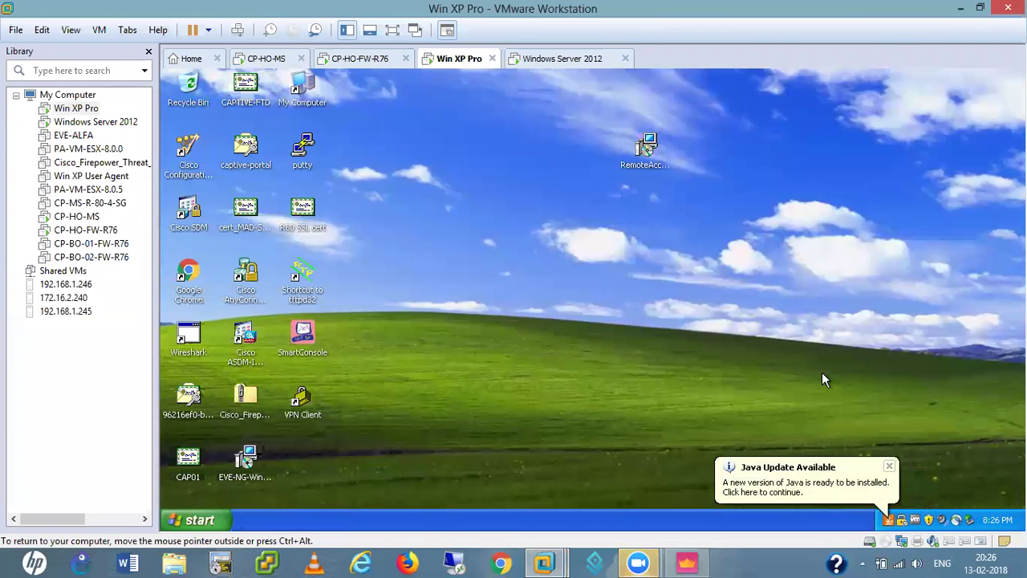
double_click(903, 521)
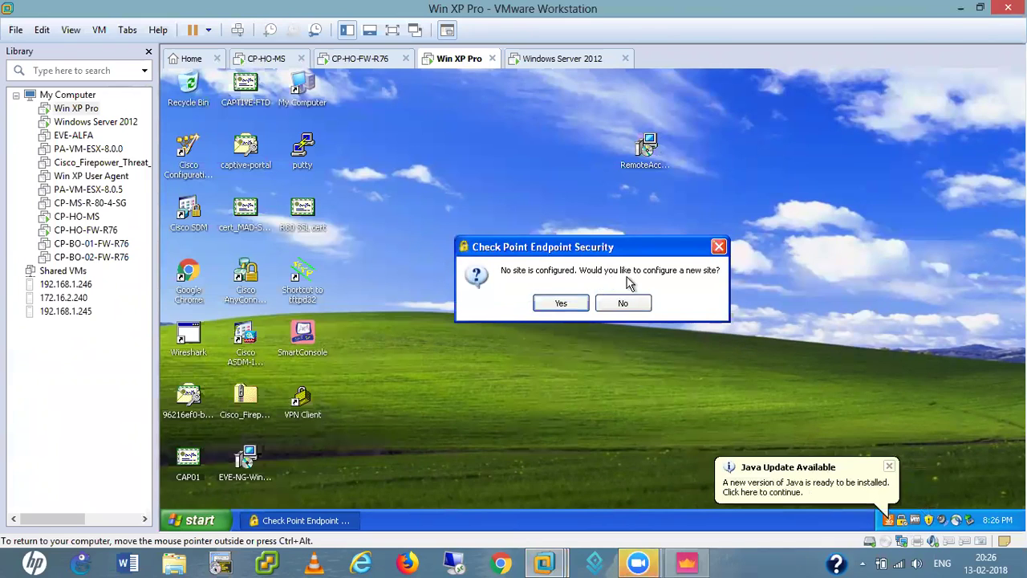
left_click(561, 303)
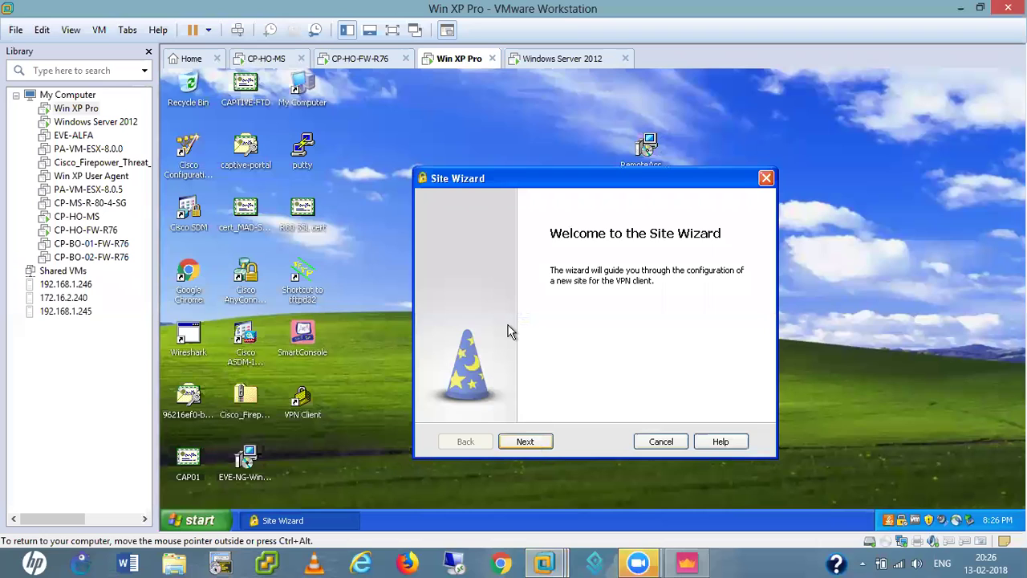
key("Return")
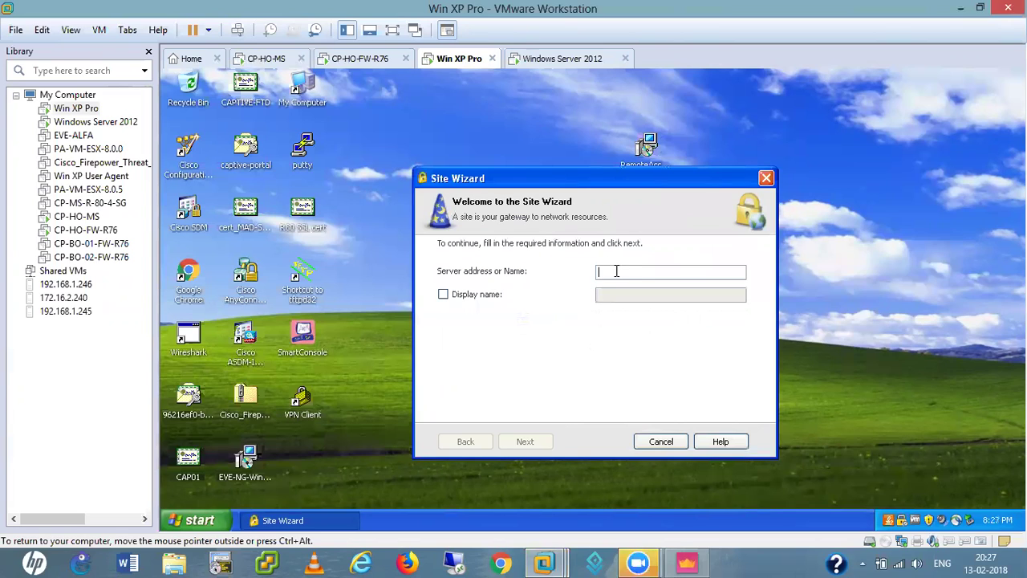
- Enter server address 192.168.0.250 and set the XP VM's network adapter to Bridged
type("192.168.0.250")
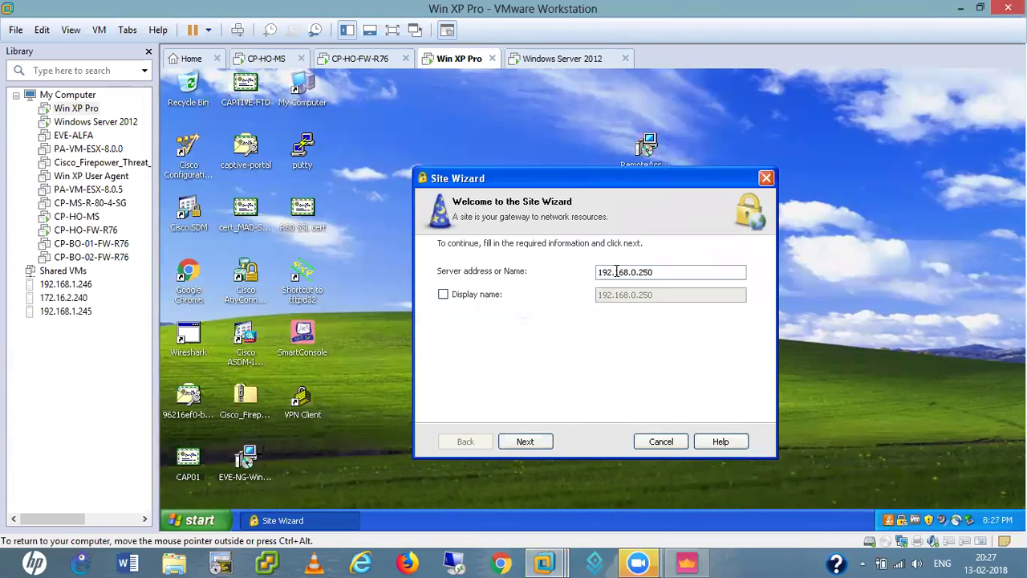
left_click(903, 544)
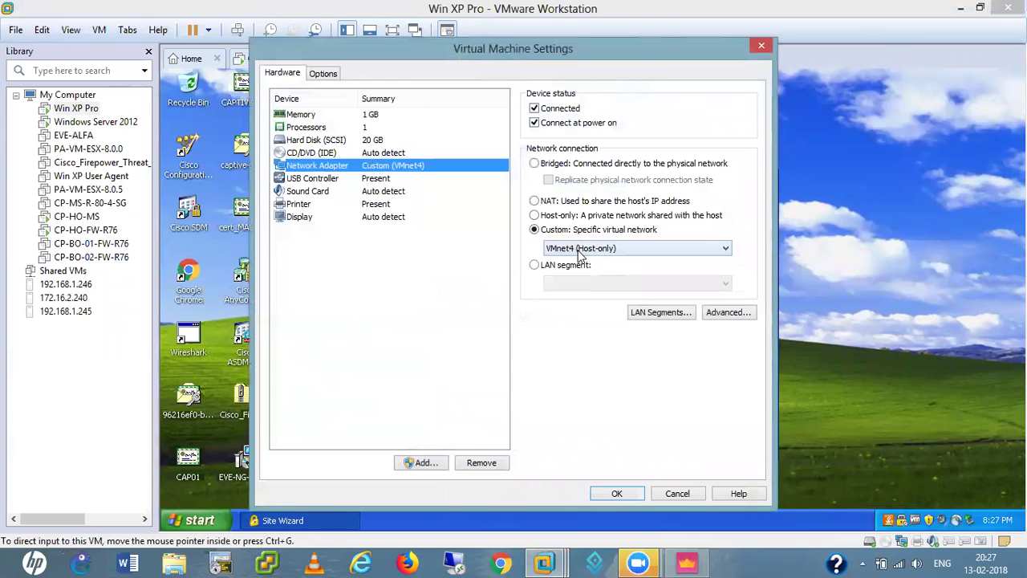
left_click(534, 163)
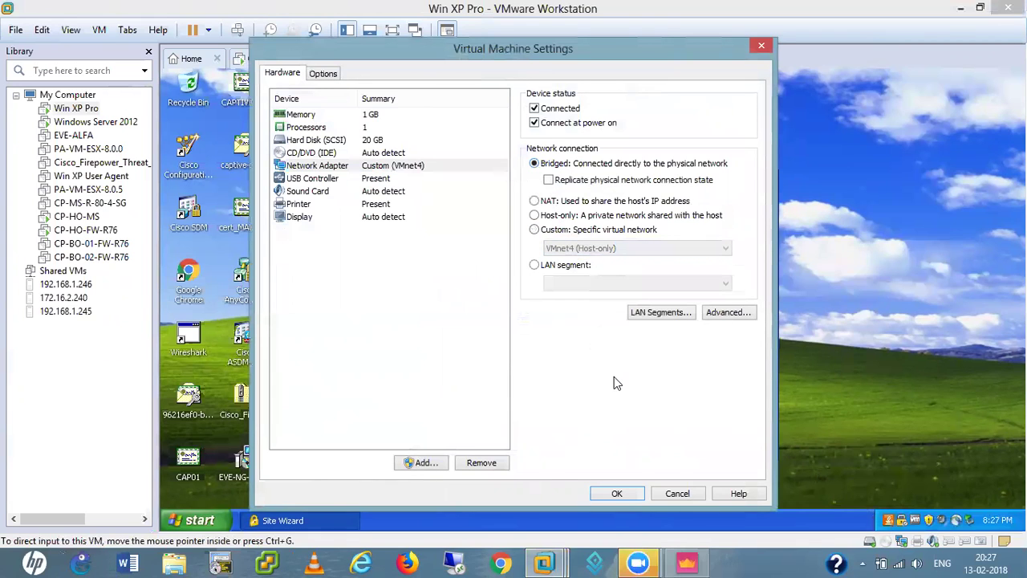
left_click(617, 492)
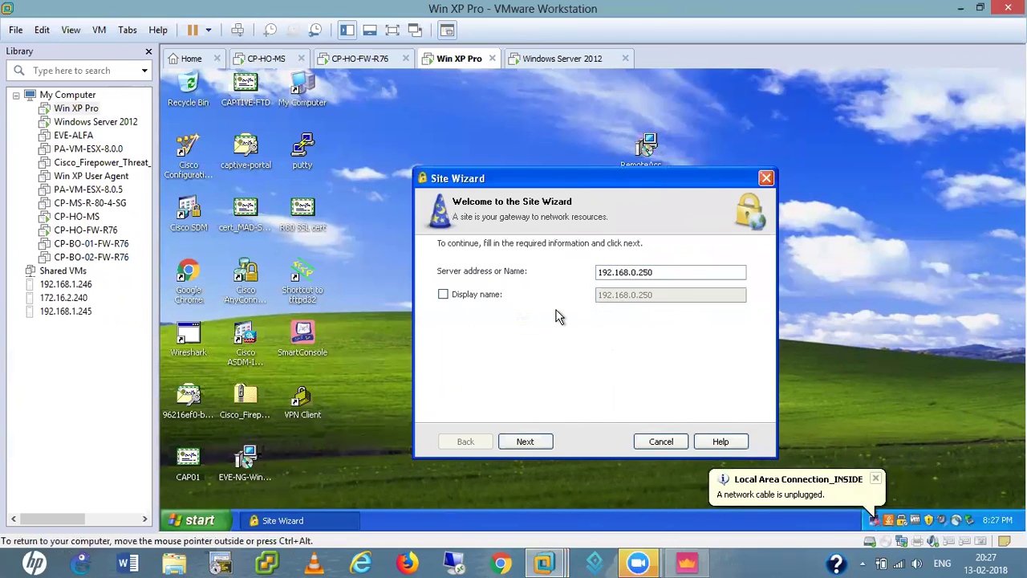
- Give the site the custom display name CP-HO-RA-VPN and let the wizard resolve it
left_click(444, 296)
left_click(668, 296)
key("BackSpace")
key("BackSpace")
key("BackSpace")
key("BackSpace")
key("BackSpace")
key("BackSpace")
key("BackSpace")
key("BackSpace")
key("BackSpace")
key("BackSpace")
key("BackSpace")
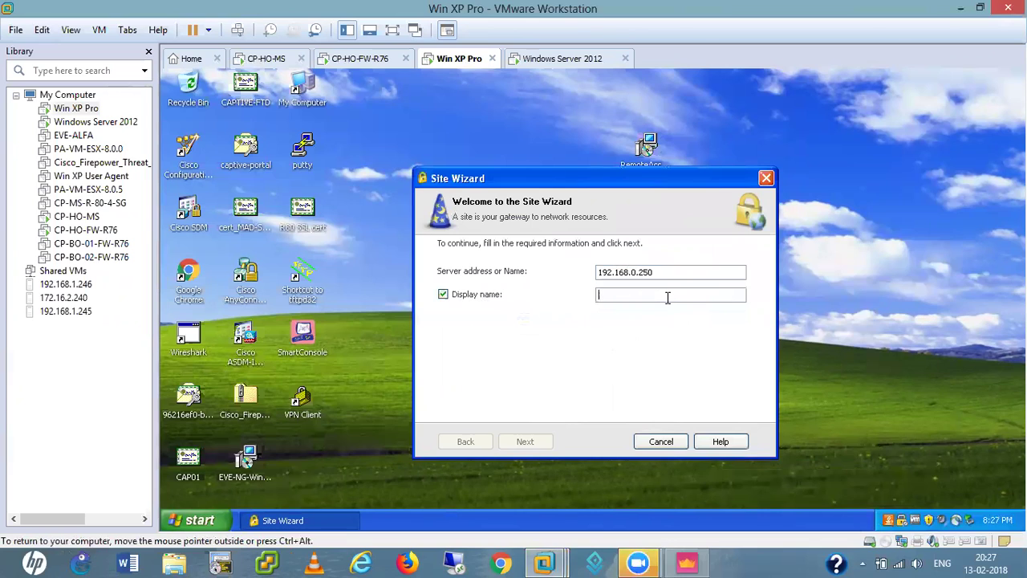
type("CP-HO-RA-VPN")
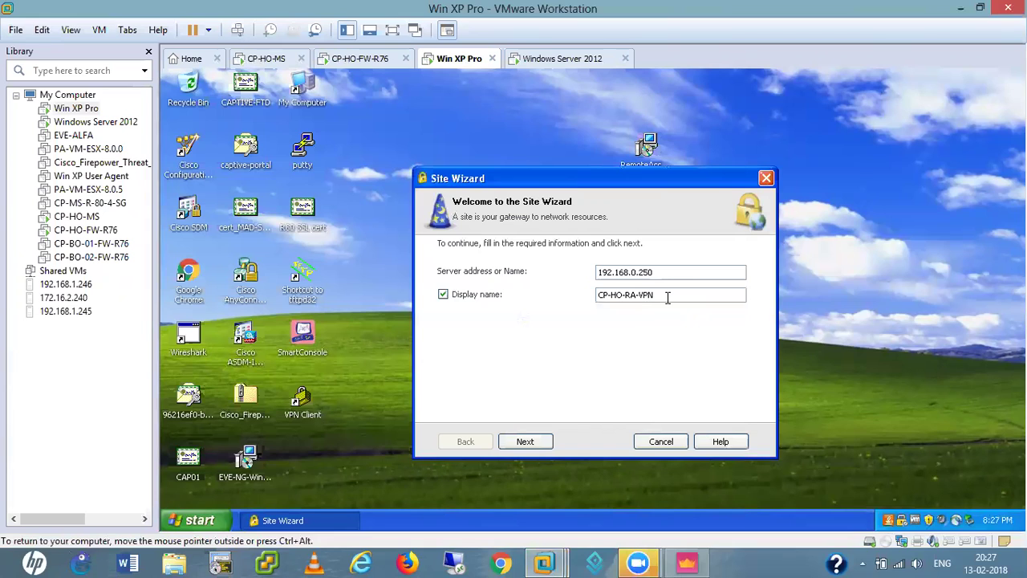
left_click(539, 440)
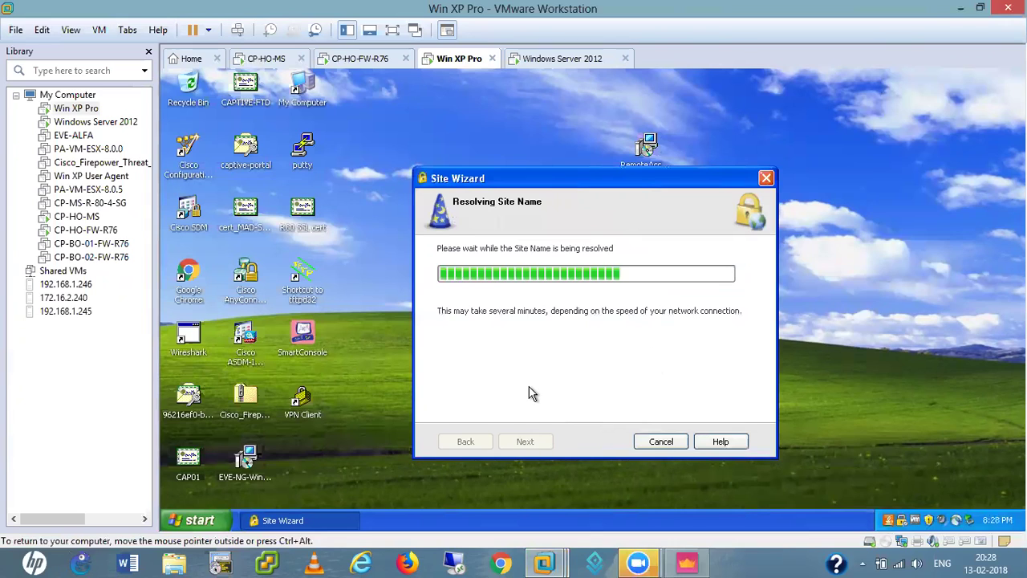
- Launch the Network Connections list with ncpa.cpl from the Run box
key("super+r")
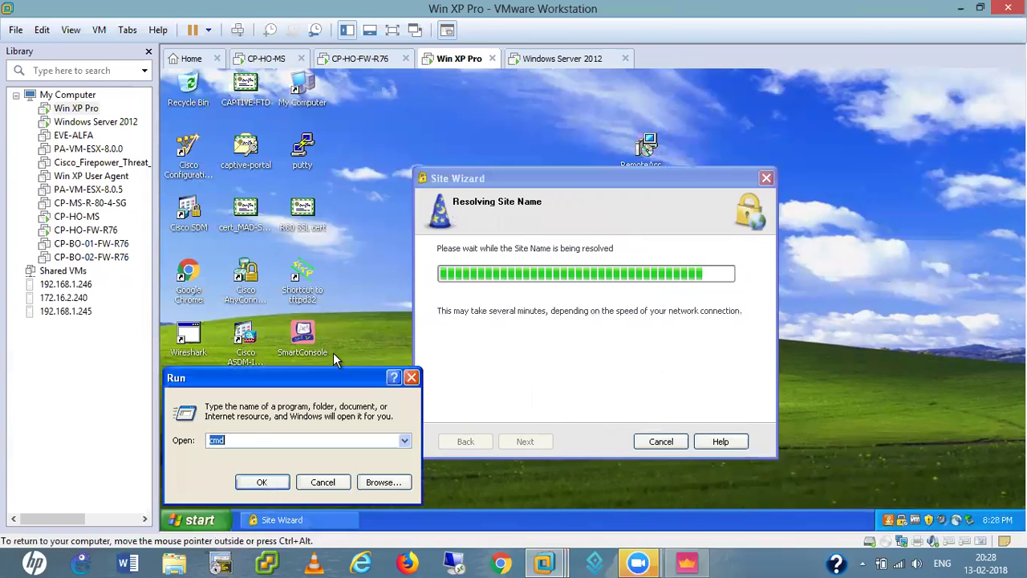
left_click(250, 439)
key("BackSpace")
key("BackSpace")
key("BackSpace")
type("nc")
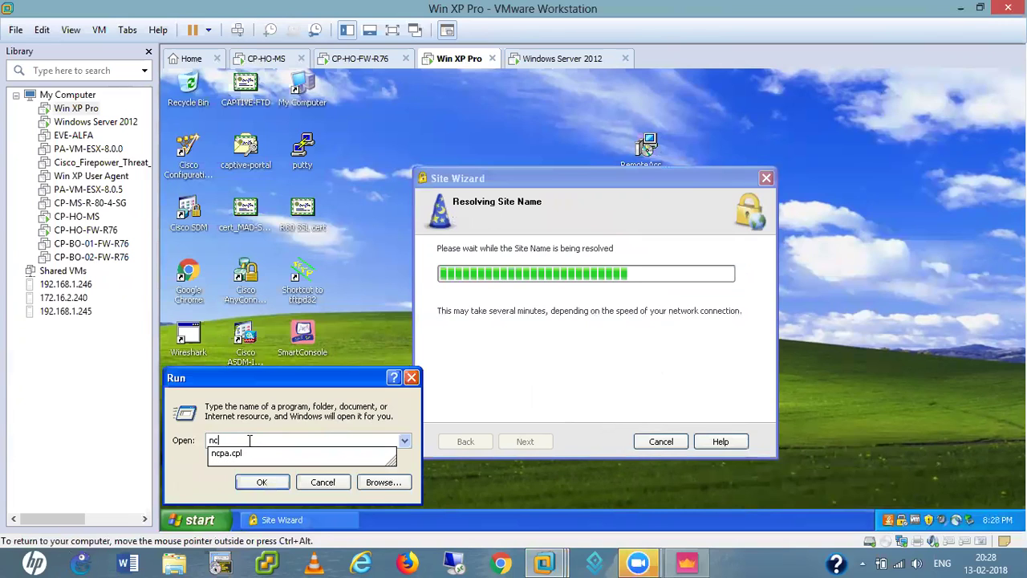
type("pa.cpl")
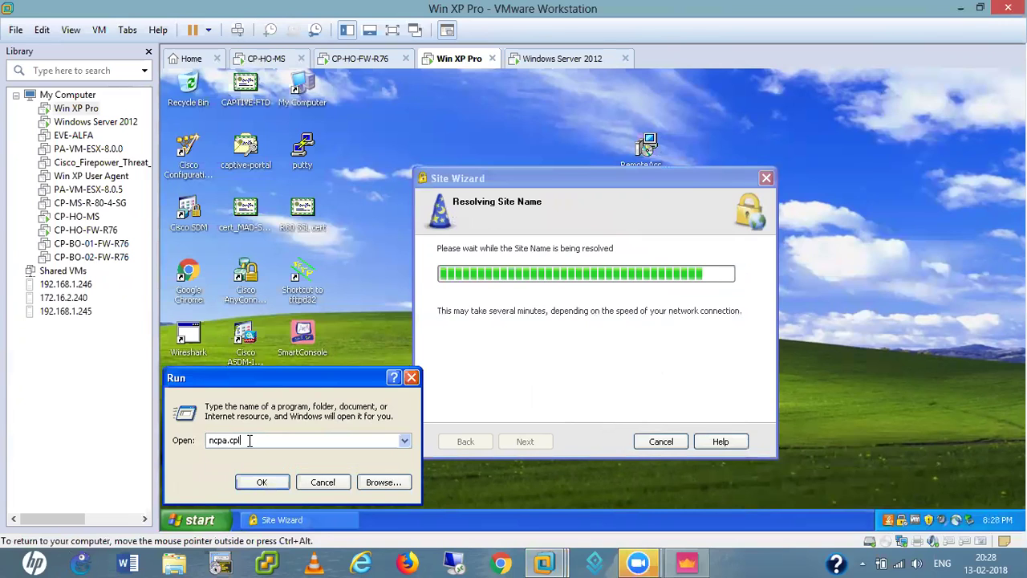
key("Return")
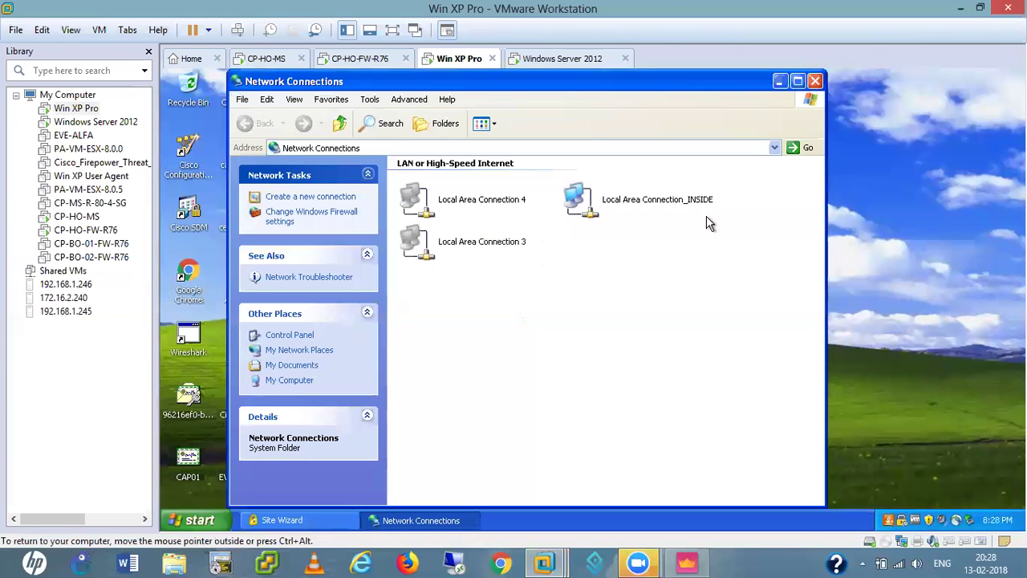
- Set Local Area Connection_INSIDE's TCP/IP to obtain IP and DNS server addresses automatically
double_click(638, 206)
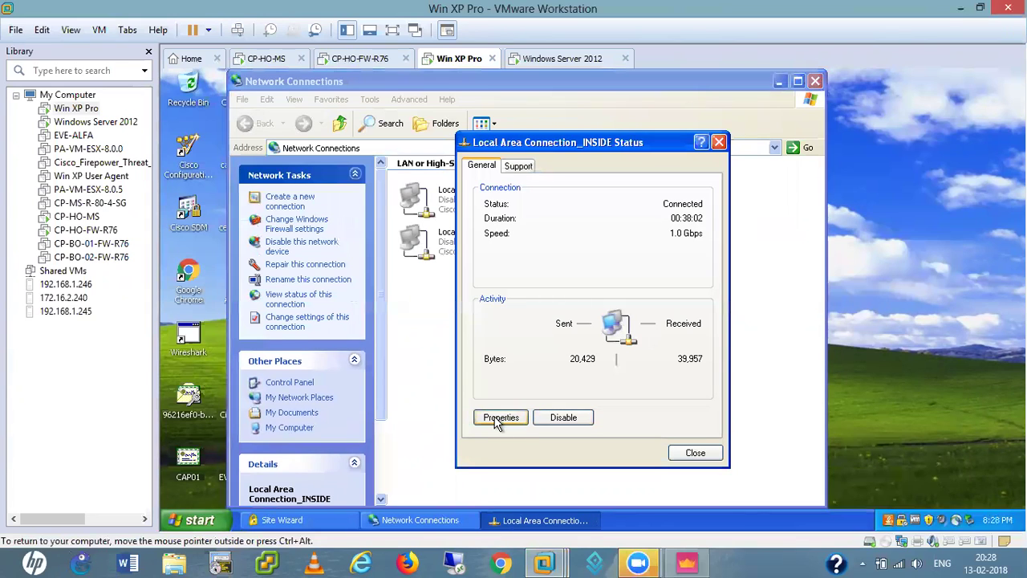
left_click(498, 419)
scroll(319, 247, "down", 1)
double_click(303, 235)
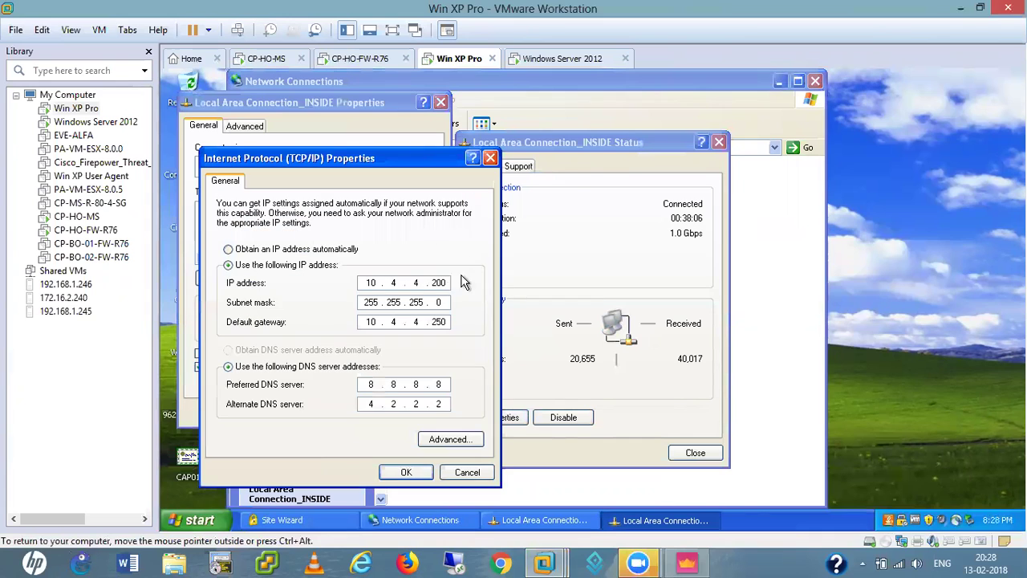
left_click(309, 248)
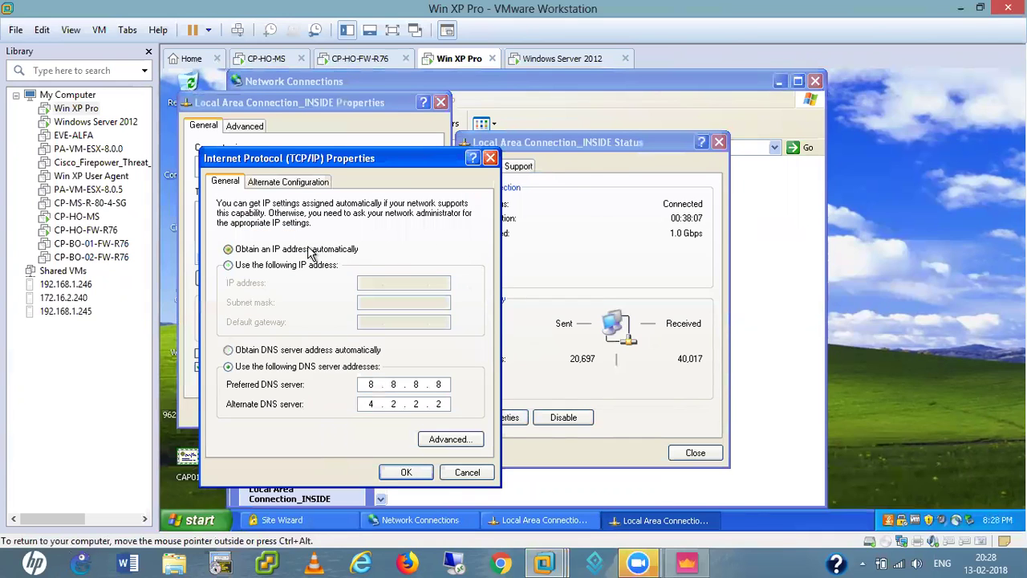
left_click(229, 350)
left_click(403, 472)
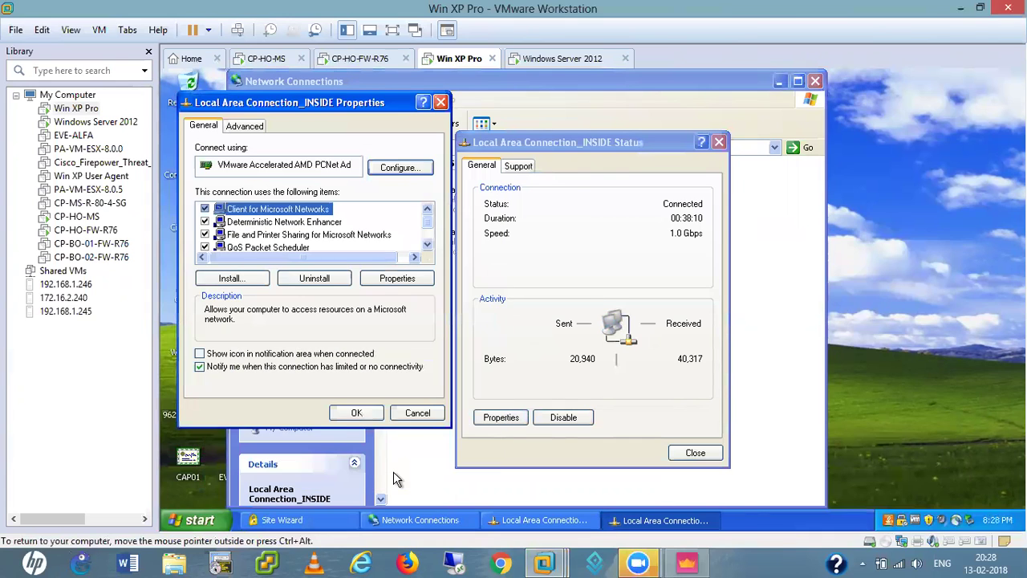
- Apply the connection properties and close the status and unresponsive properties windows
left_click(347, 412)
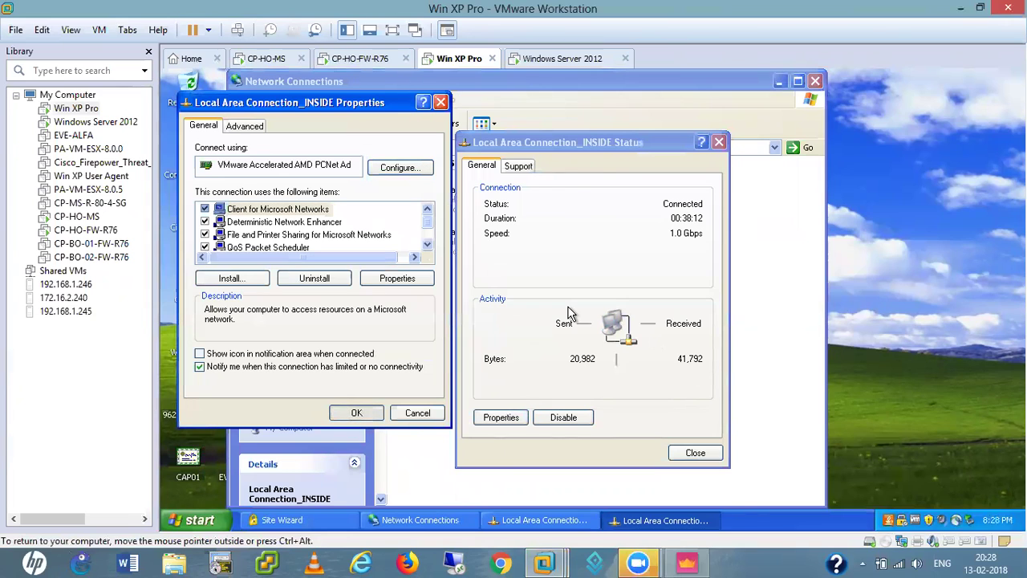
left_click(695, 453)
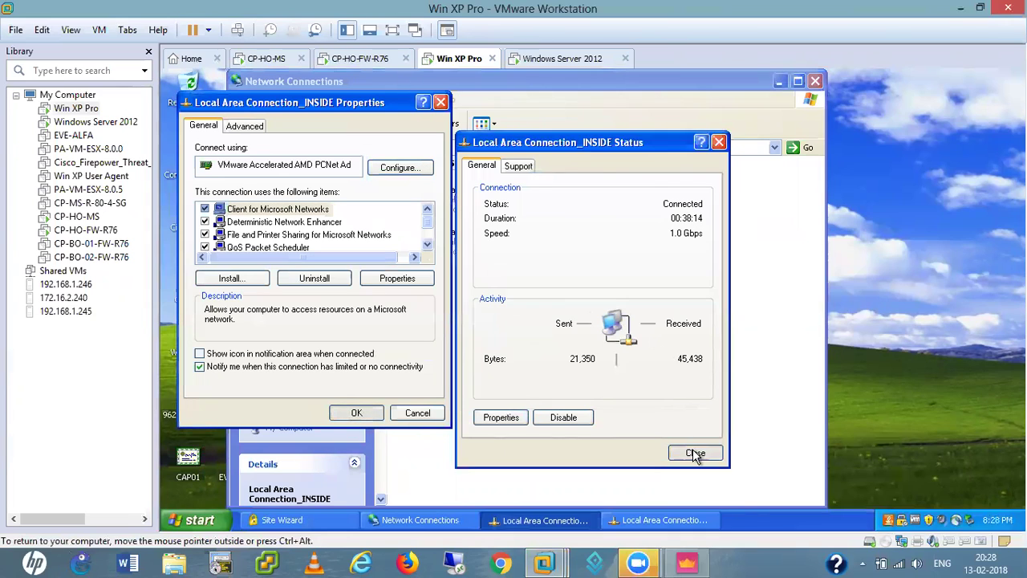
left_click(367, 413)
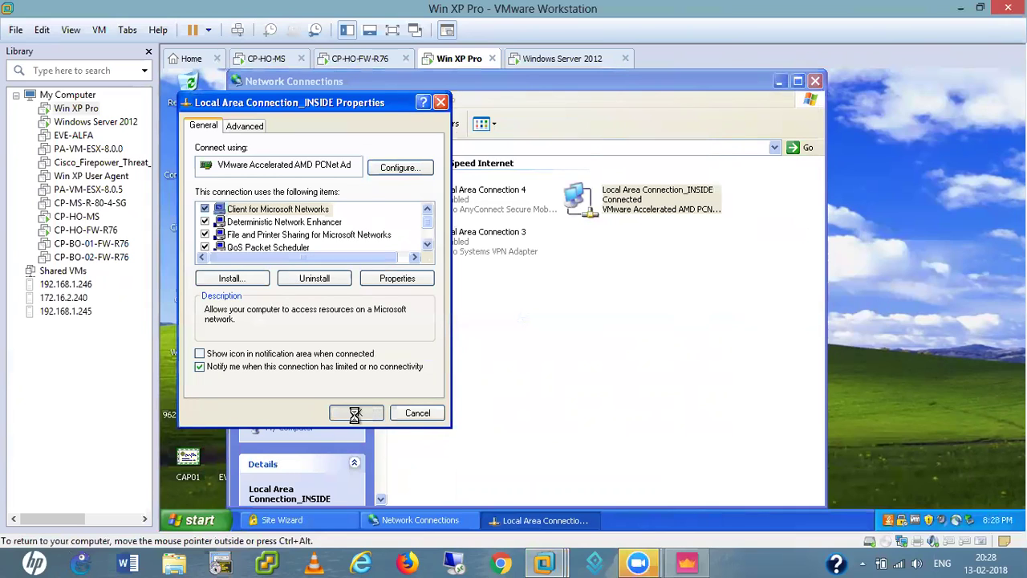
left_click(443, 105)
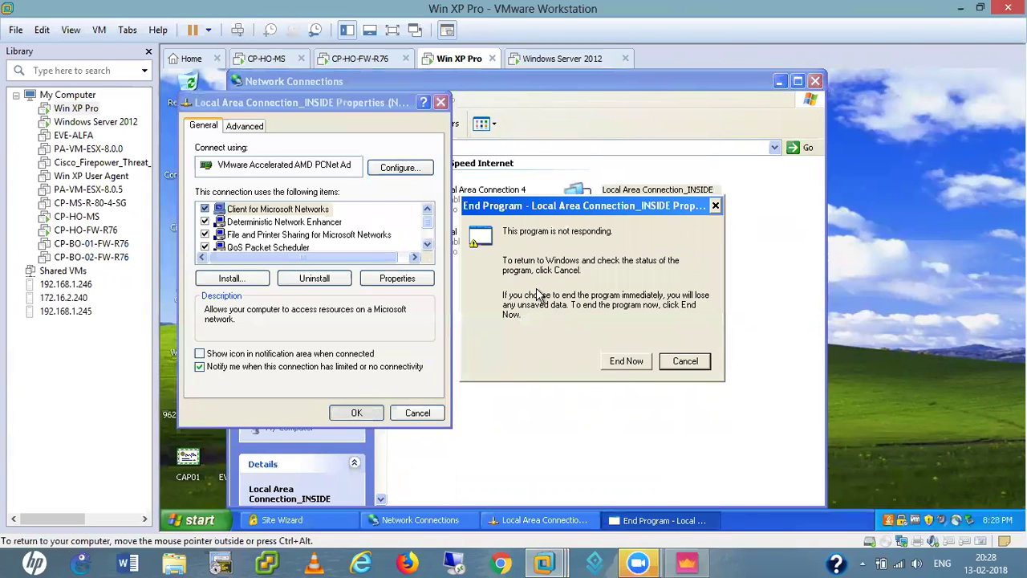
left_click(686, 363)
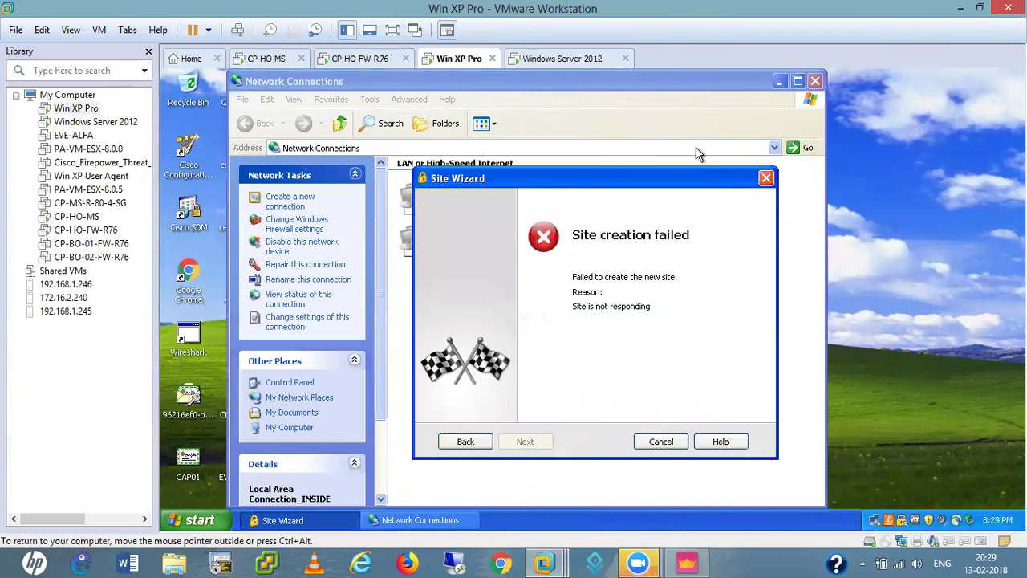
- Close Network Connections and check the VM's IP configuration with ipconfig in cmd
left_click(679, 120)
left_click(815, 81)
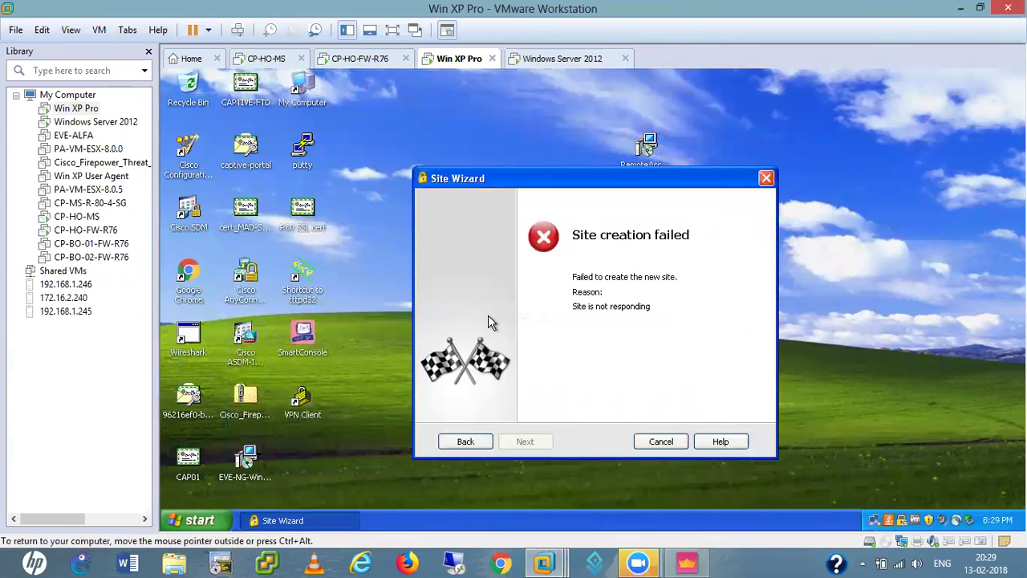
key("super+r")
type("cmd")
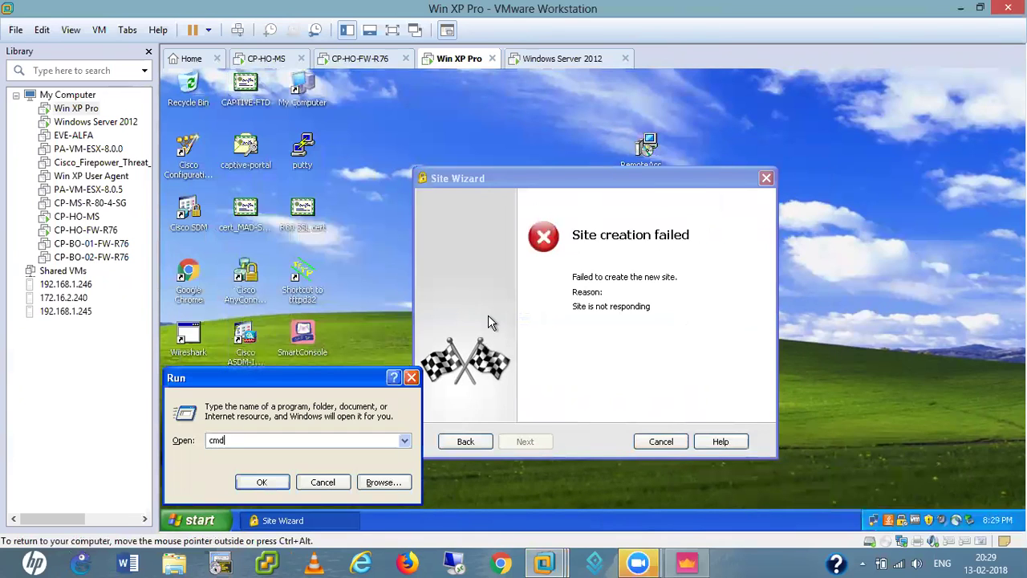
key("Return")
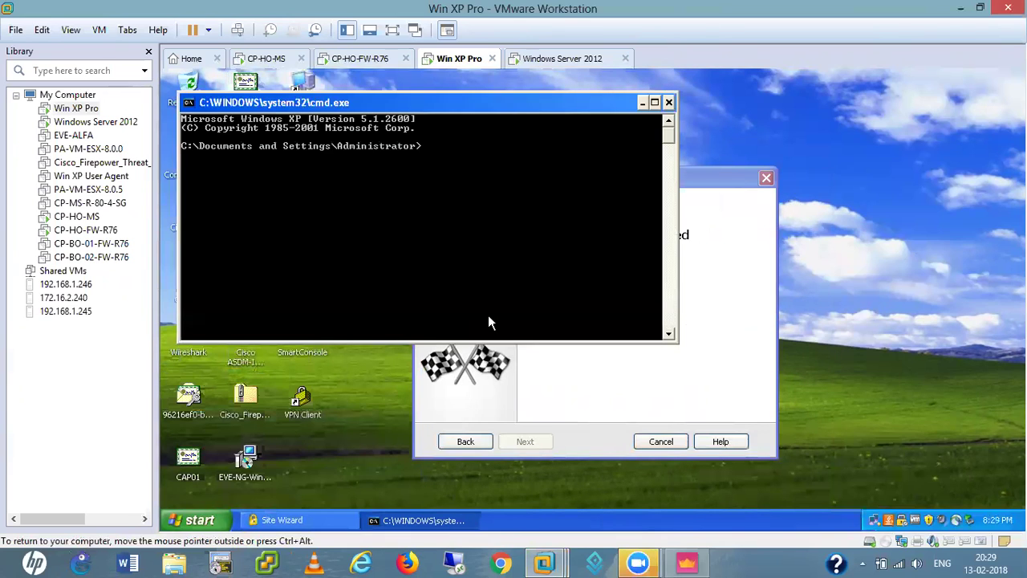
type("ipconfig")
key("Return")
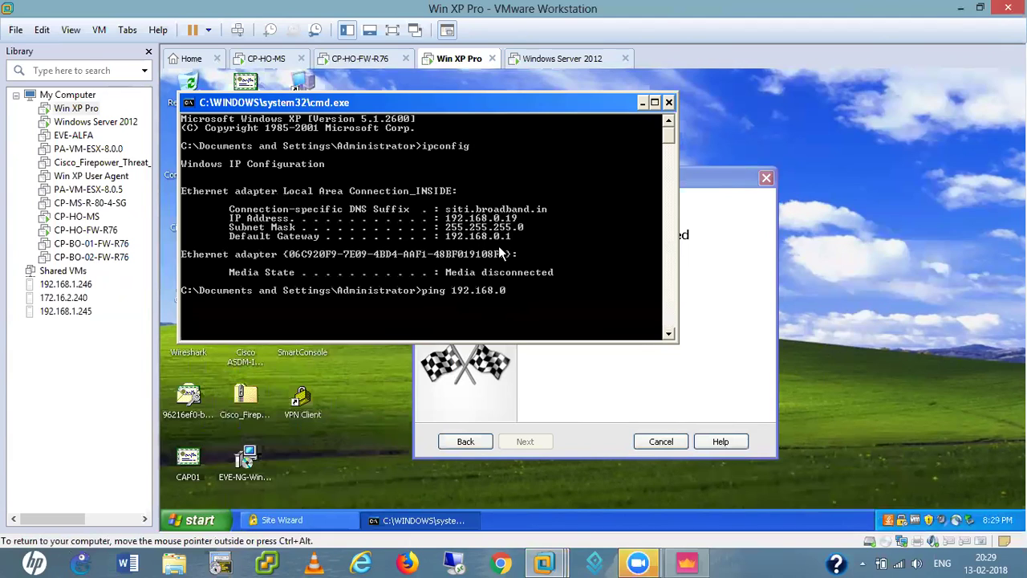
- Ping 192.168.0.250 briefly, then send the Site Wizard back to its welcome page
key("Return")
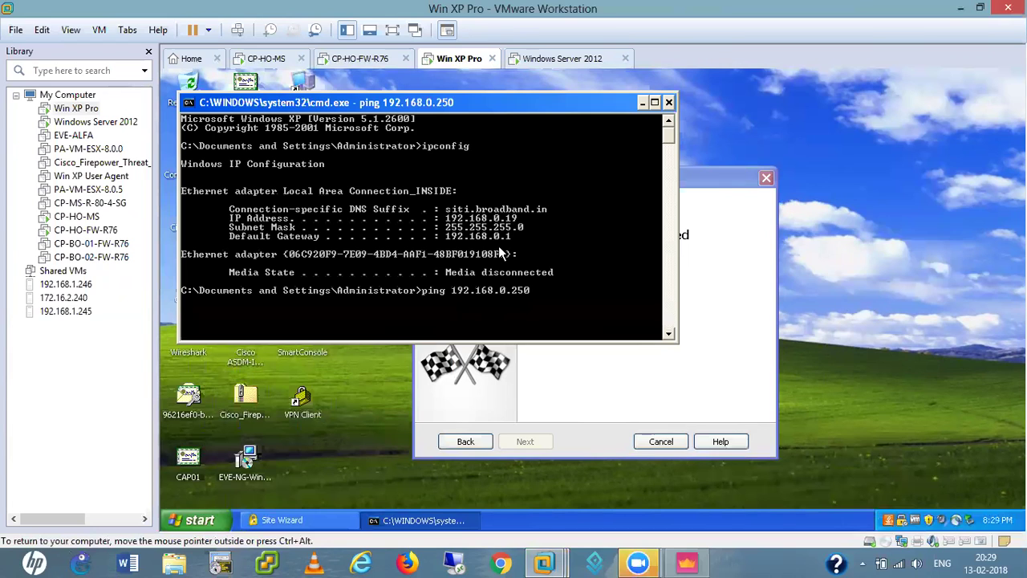
key("ctrl+c")
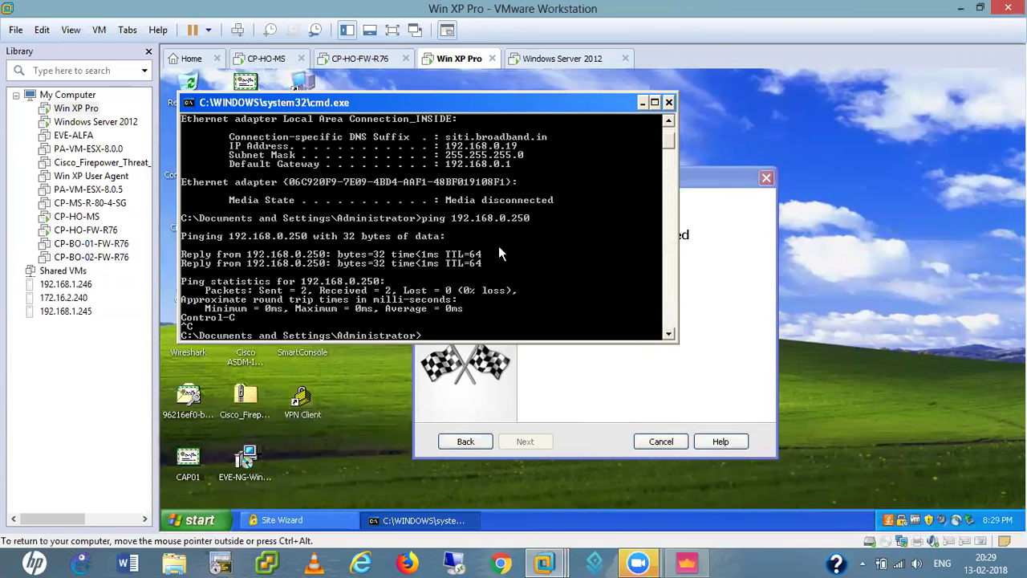
left_click(710, 297)
left_click(466, 442)
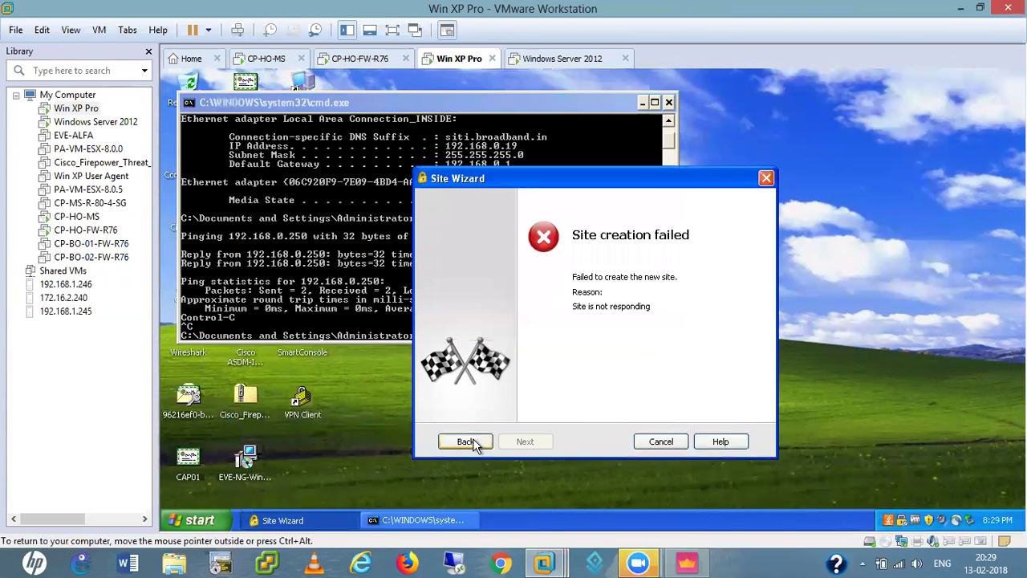
- Retry the site, trust the gateway certificate, and finish with username and password authentication
left_click(526, 443)
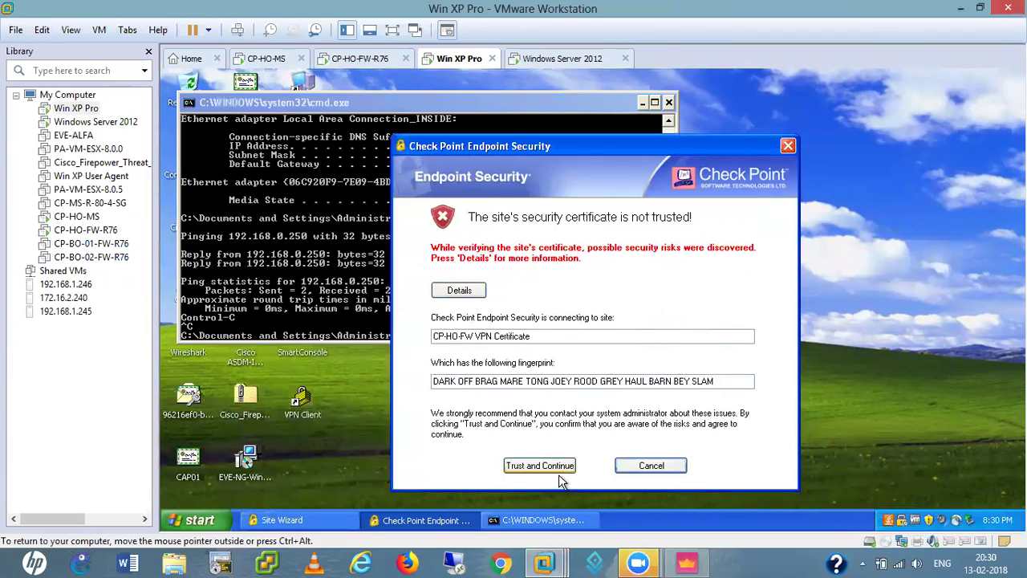
left_click(531, 468)
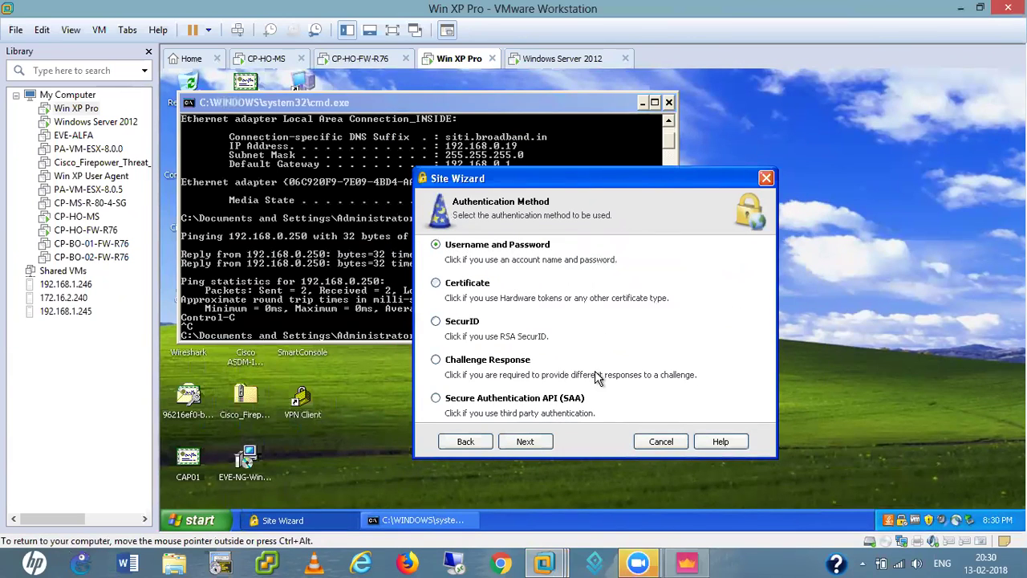
left_click(525, 442)
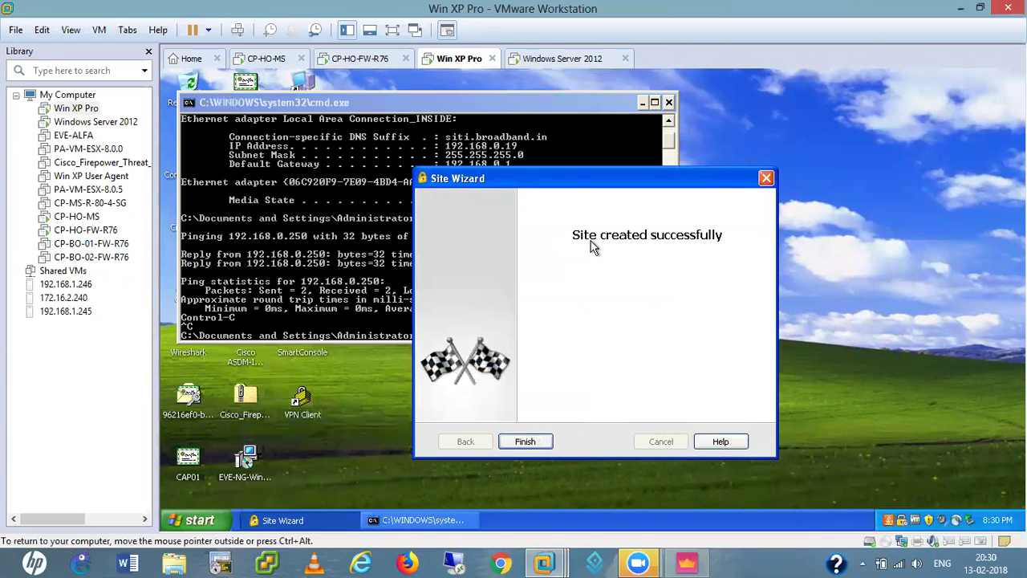
left_click(525, 441)
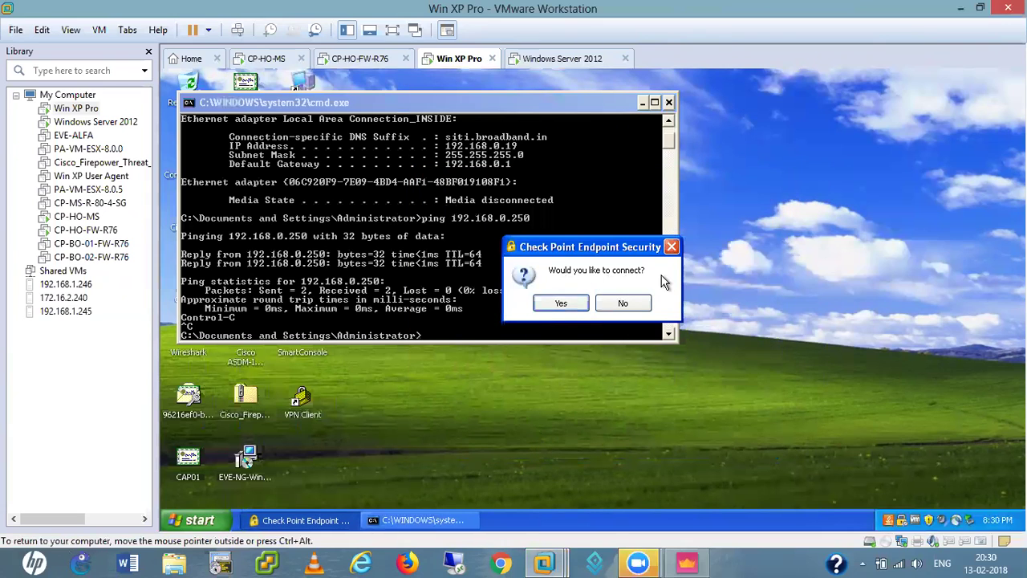
- Connect to CP-HO-RA-VPN, logging in with the user's username and password
left_click(554, 304)
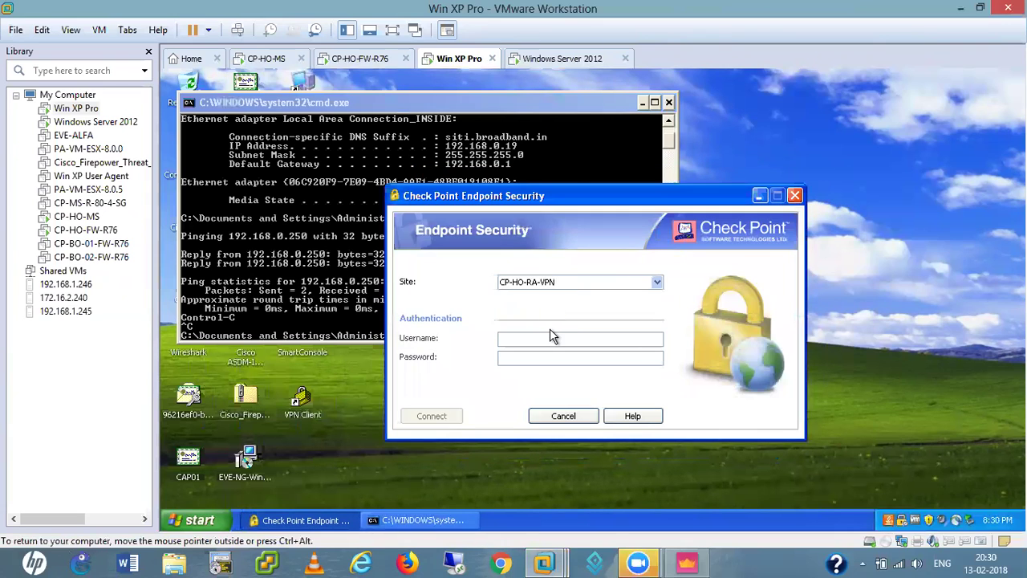
type("bob")
left_click(522, 361)
type("12345")
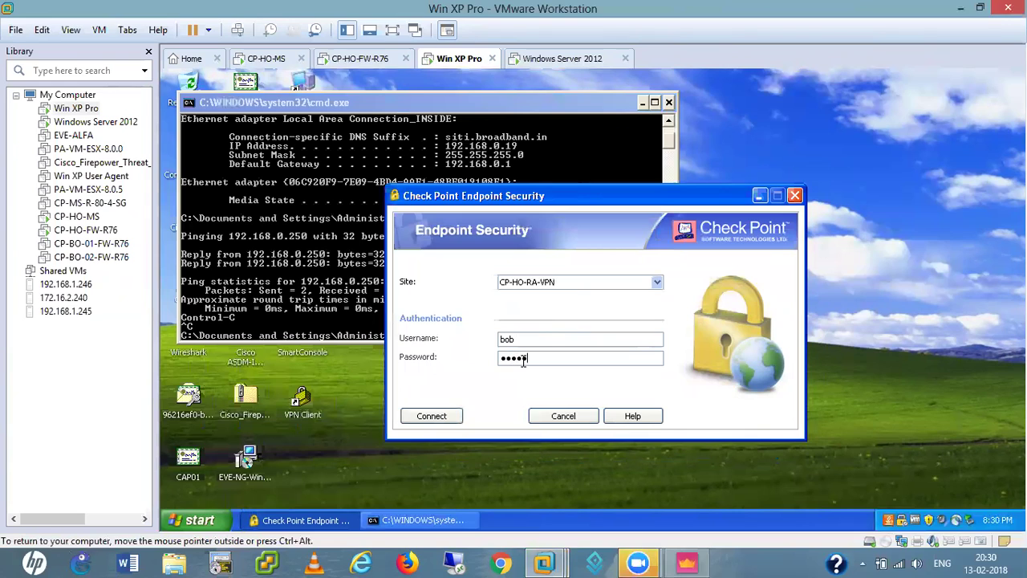
left_click(431, 416)
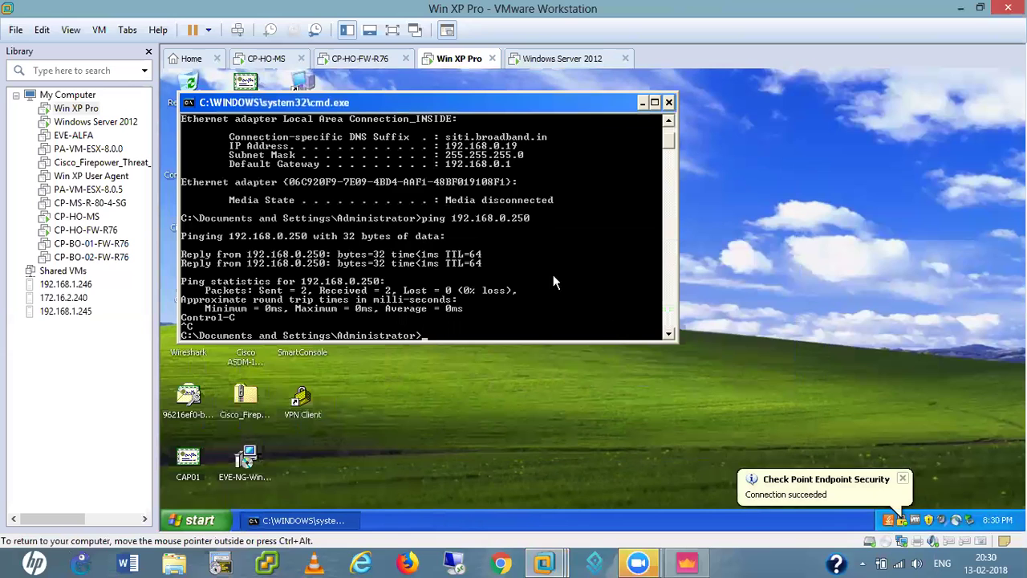
- Ping 10.1.1.221 from the guest's command prompt
key("Return")
key("Return")
key("Return")
key("Return")
key("Return")
key("Return")
key("Return")
key("Return")
key("Return")
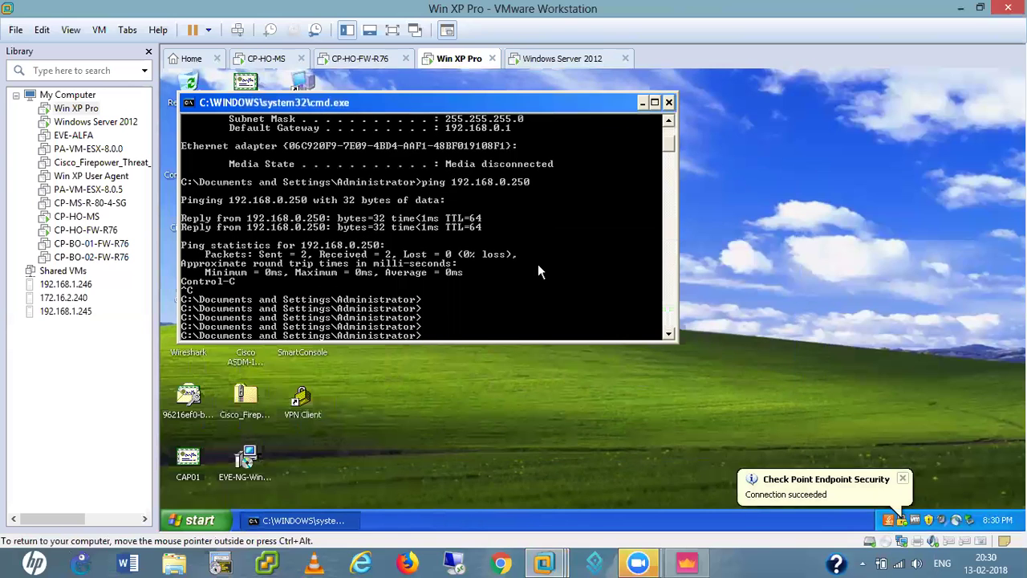
type("ping")
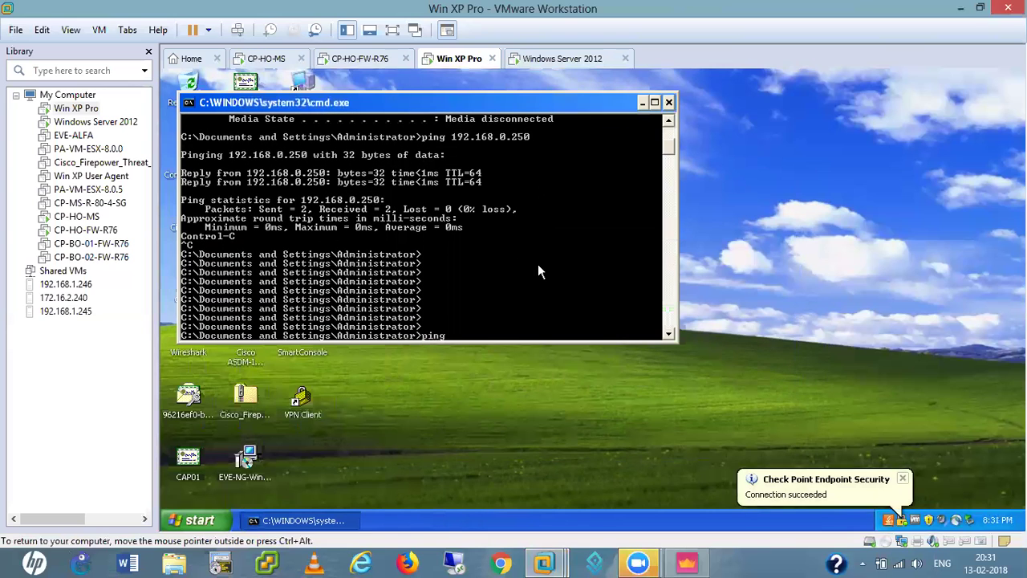
type(" 10.1.1.221")
key("Return")
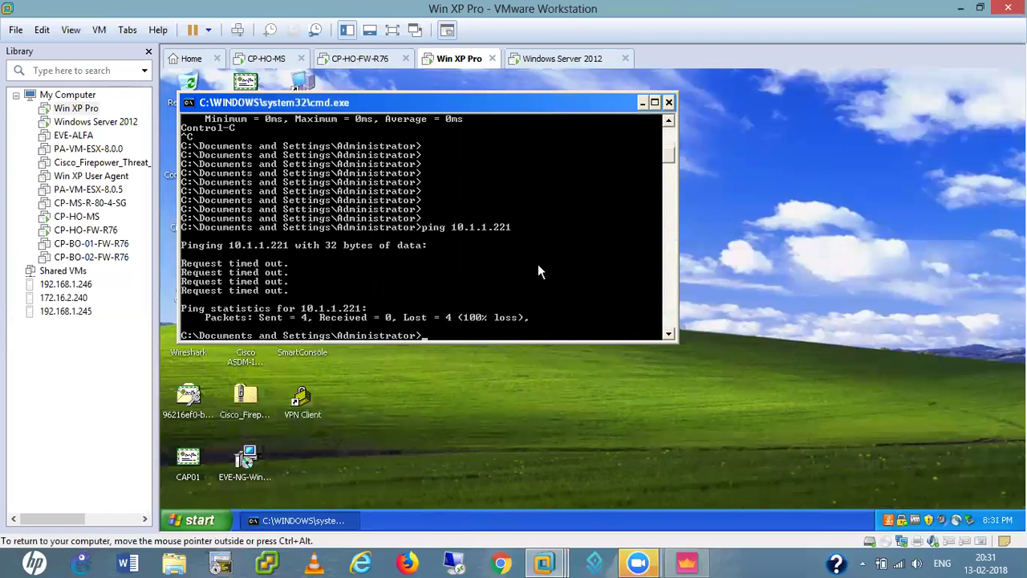
- Switch to C:\ and run ipconfig and route print to check the 172.16.10.1 address and routes
key("Return")
key("Return")
key("Return")
key("Return")
key("Return")
key("Return")
type("cd \\")
key("Return")
key("Return")
key("Return")
key("Return")
key("Return")
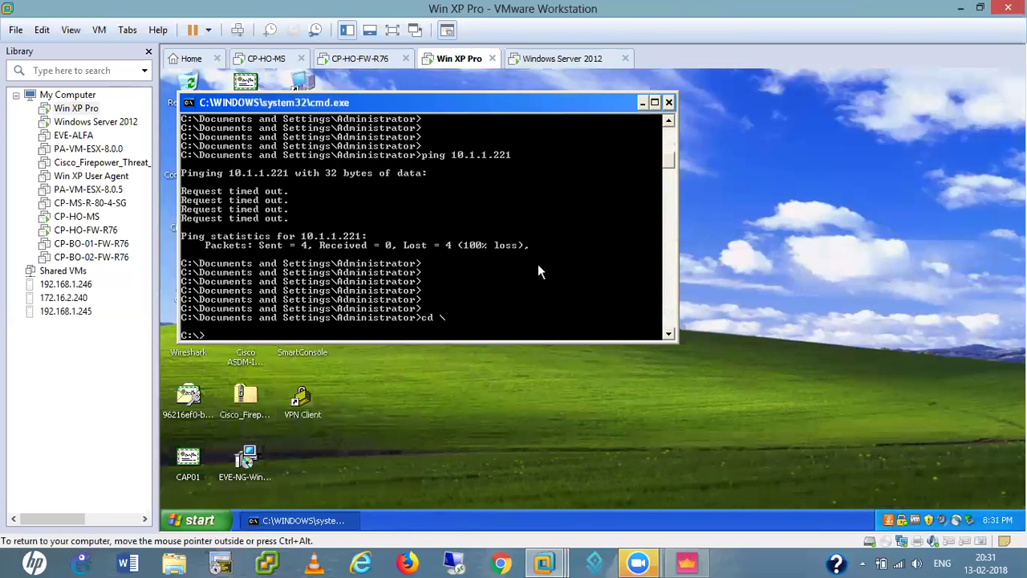
key("Return")
key("Return")
key("Return")
key("Return")
key("Return")
key("Return")
key("Return")
key("Return")
type("ip")
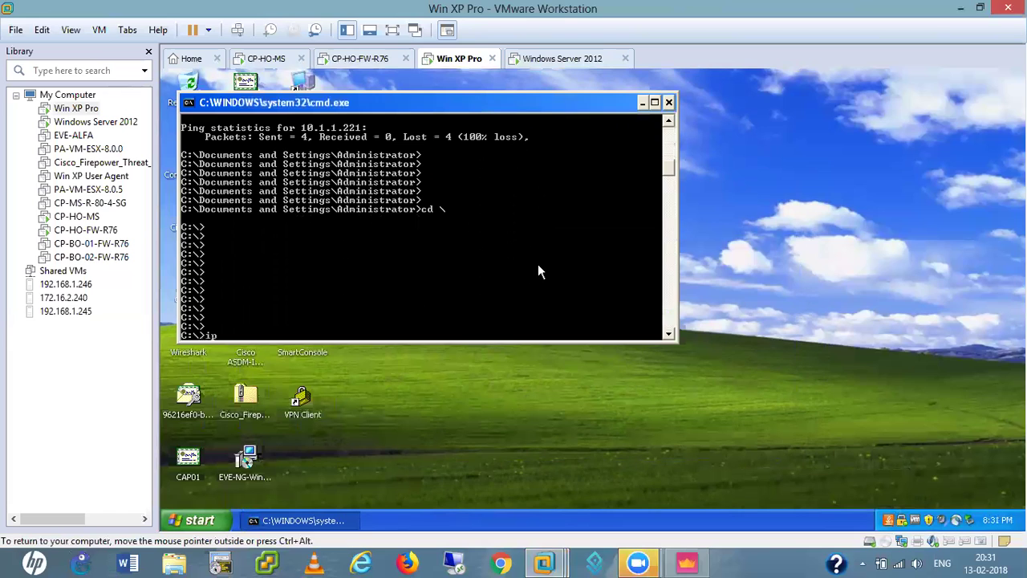
type("config")
key("Return")
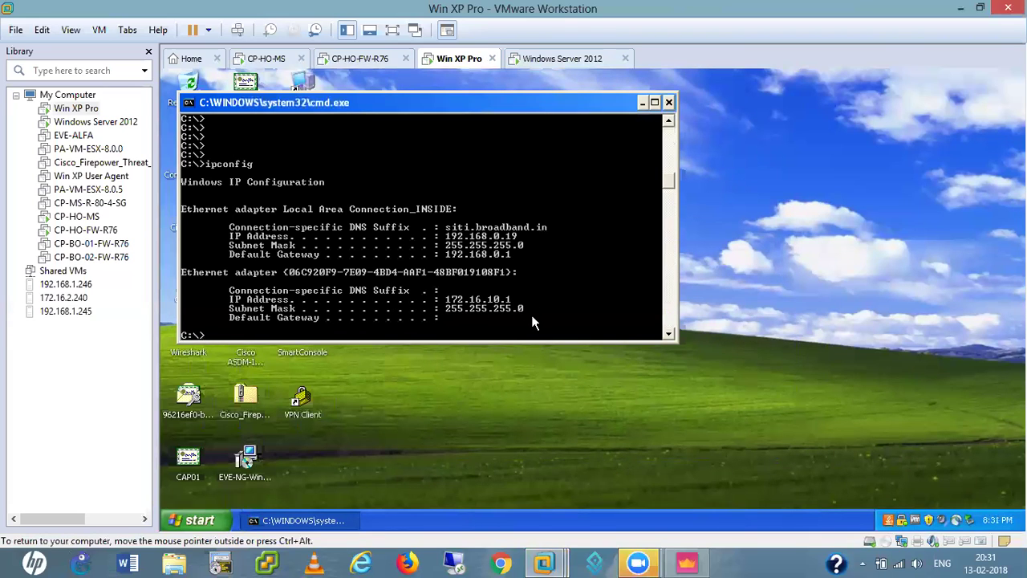
type("route print")
key("Return")
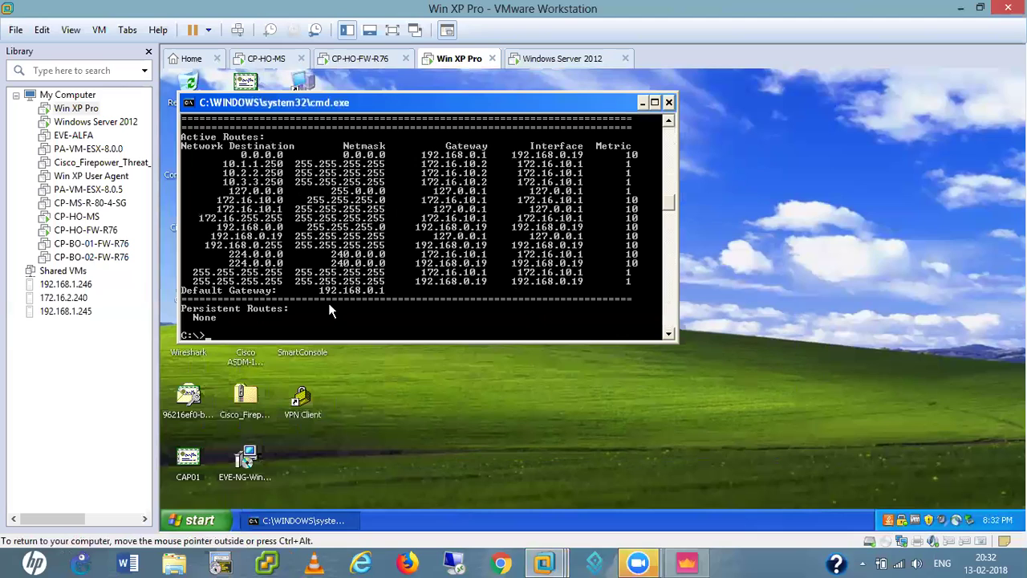
- Ping 10.1.1.250 and move the console window aside
type("ping 10.1.1.250")
key("Return")
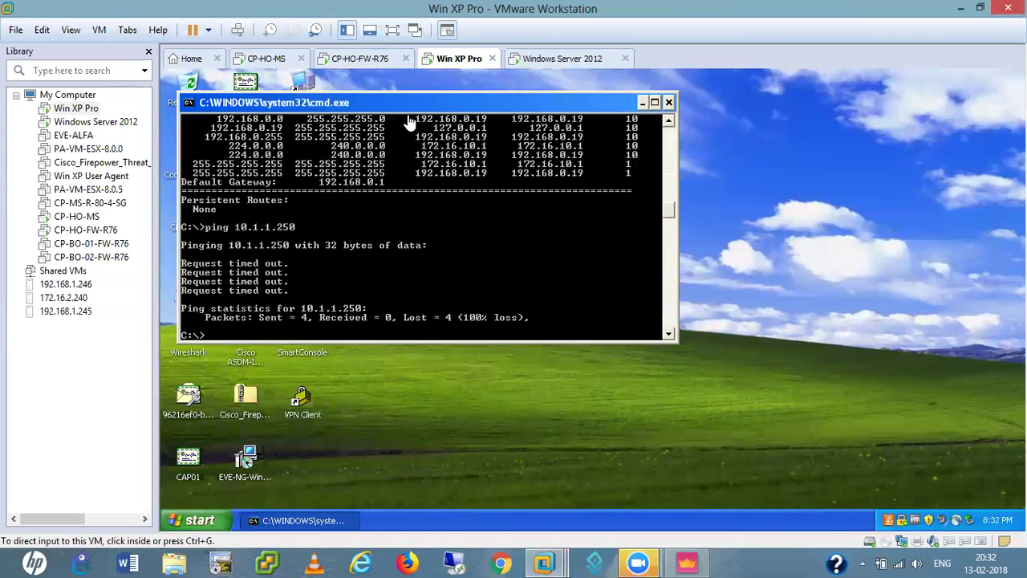
left_click_drag(404, 103, 566, 147)
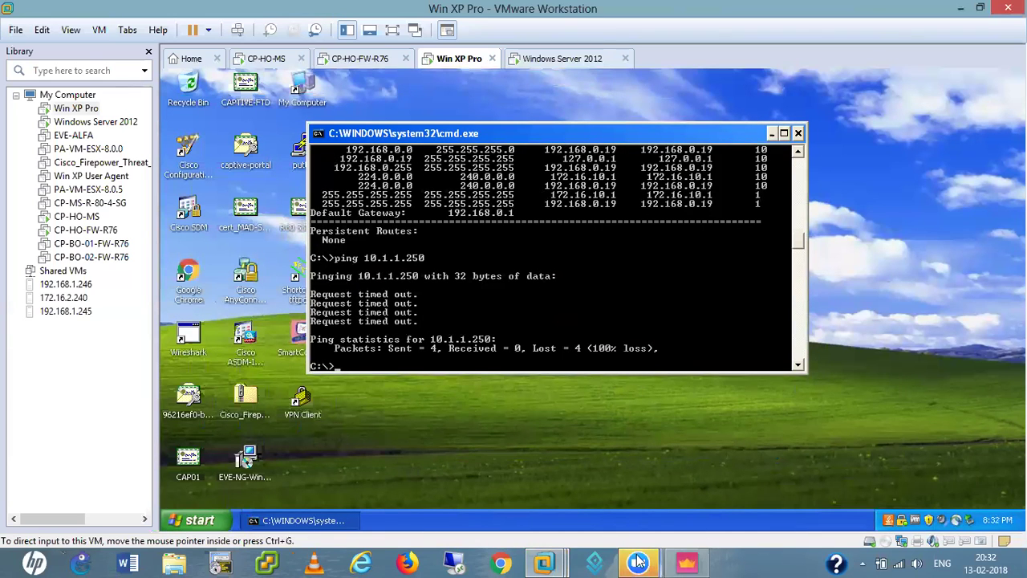
- In SmartConsole, add Inside-HO as rule 1's destination and open the CP-HO-FW gateway properties
left_click(684, 562)
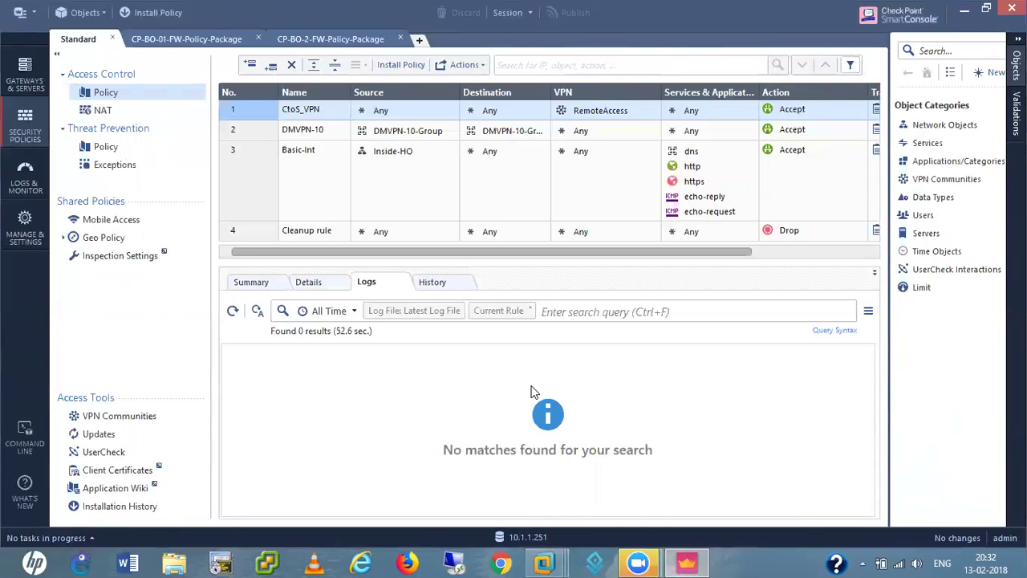
mouse_move(365, 113)
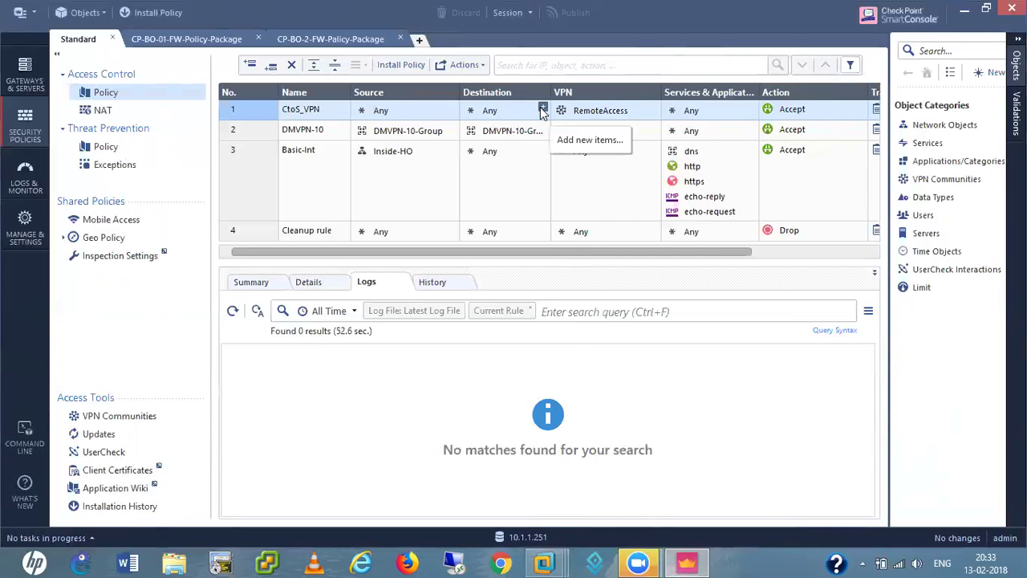
left_click(543, 109)
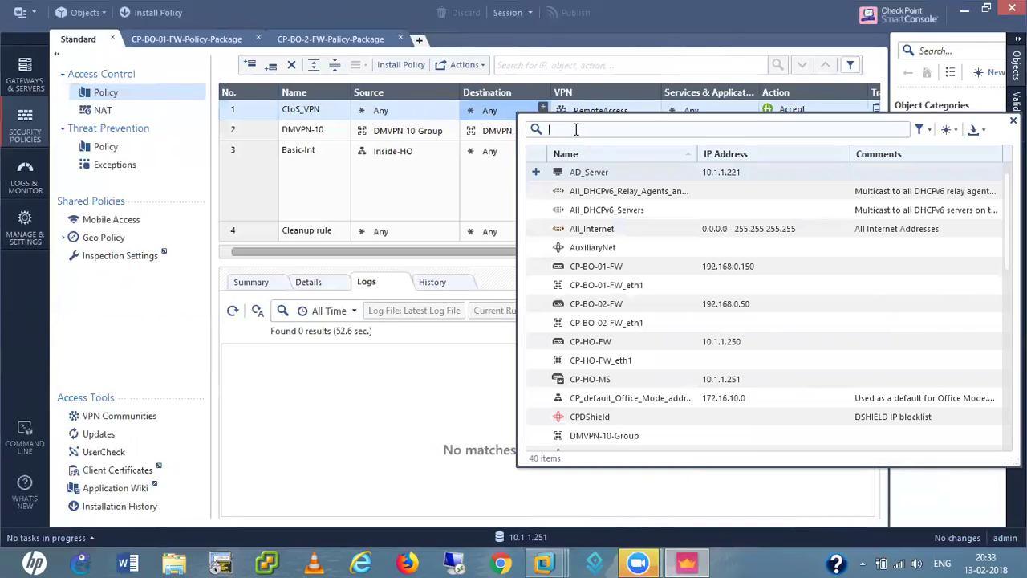
type("inside")
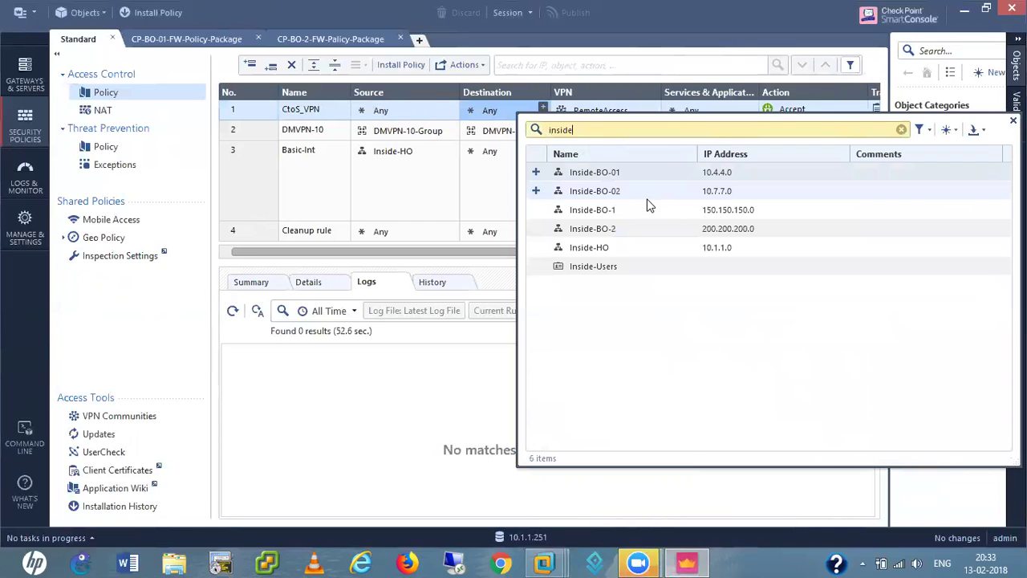
left_click(536, 250)
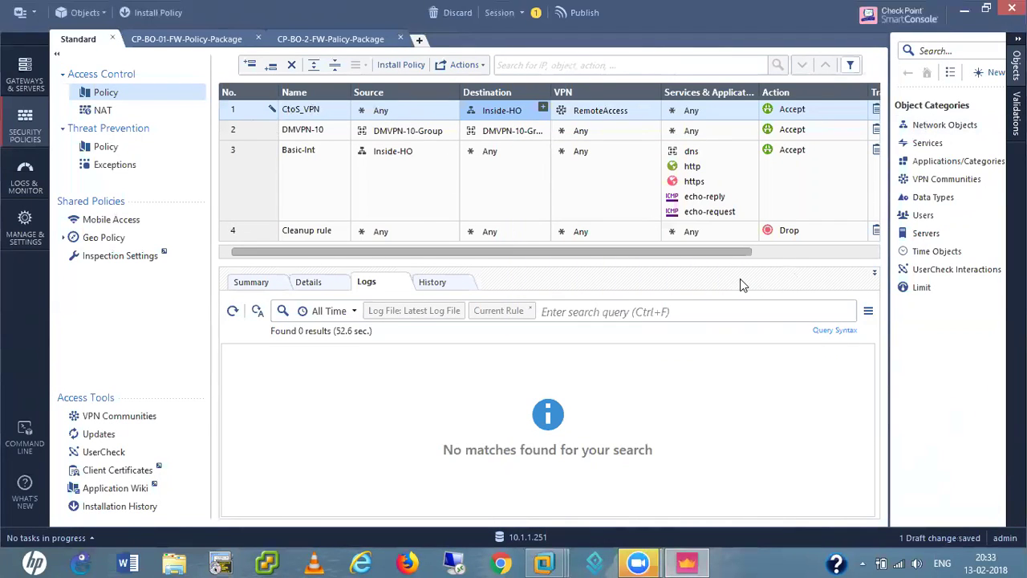
left_click_drag(733, 251, 873, 261)
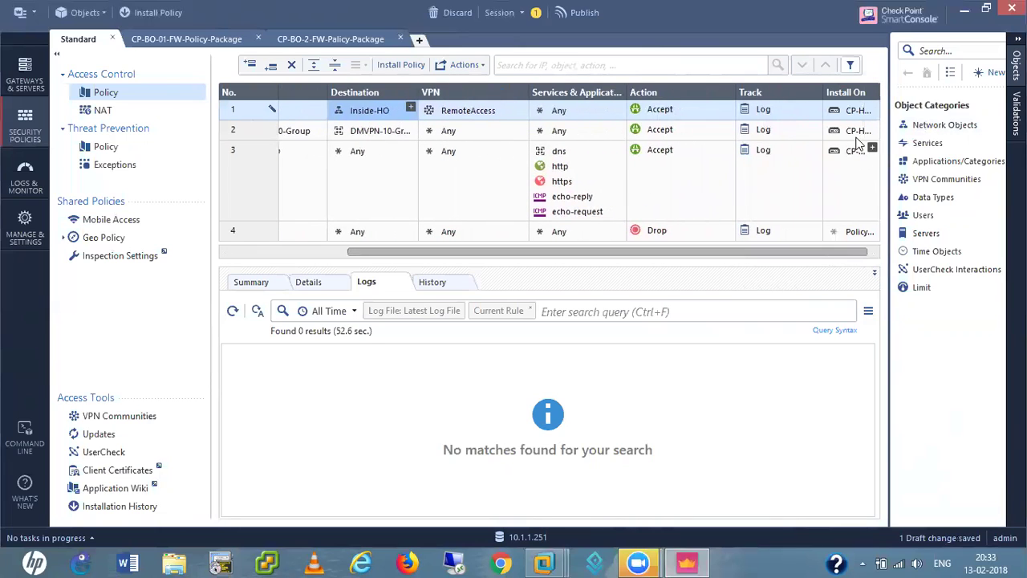
mouse_move(849, 107)
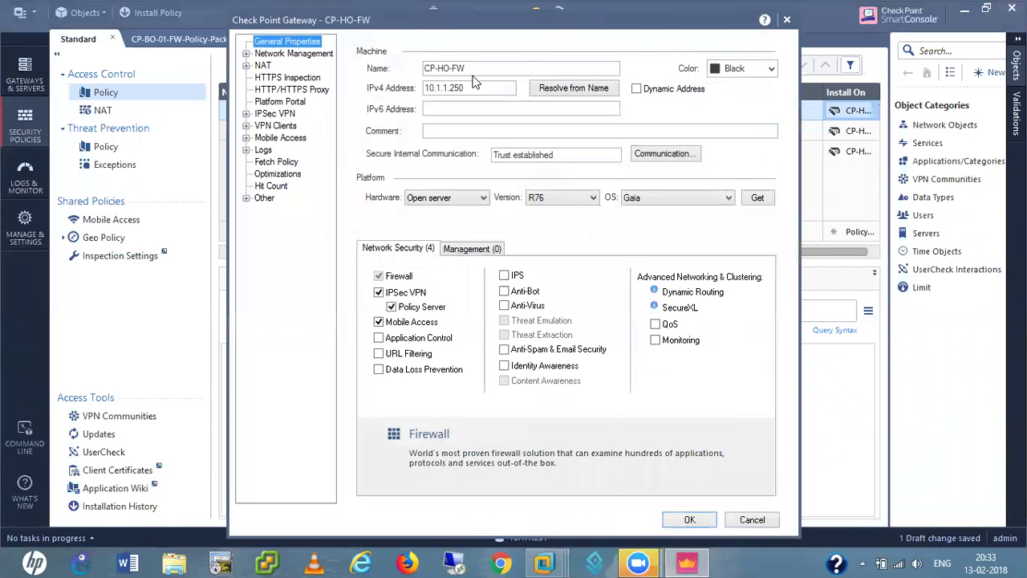
- Under Network Management > VPN Domain, assign Inside-HO as the RemoteAccess community's domain
left_click(246, 54)
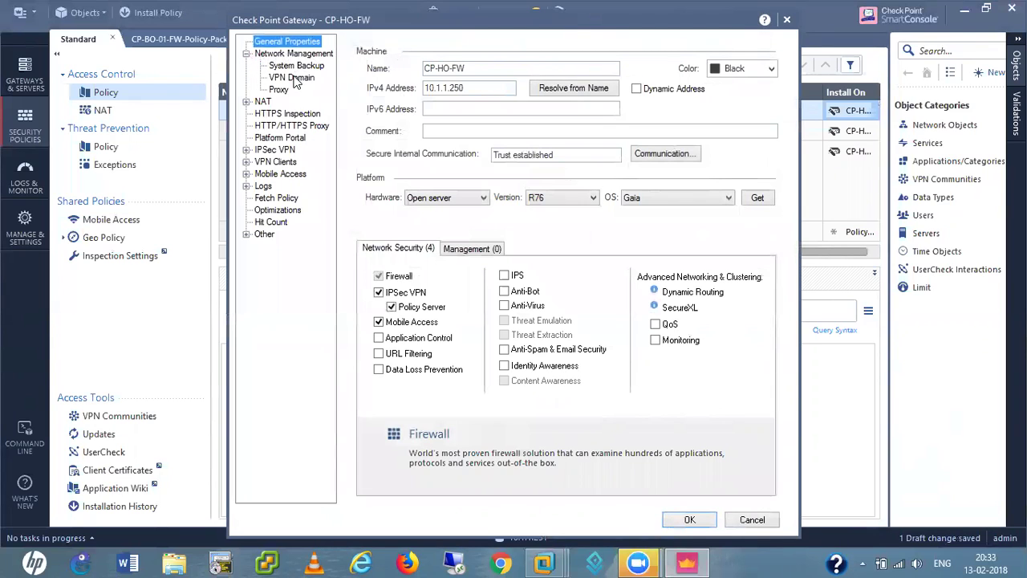
left_click(293, 78)
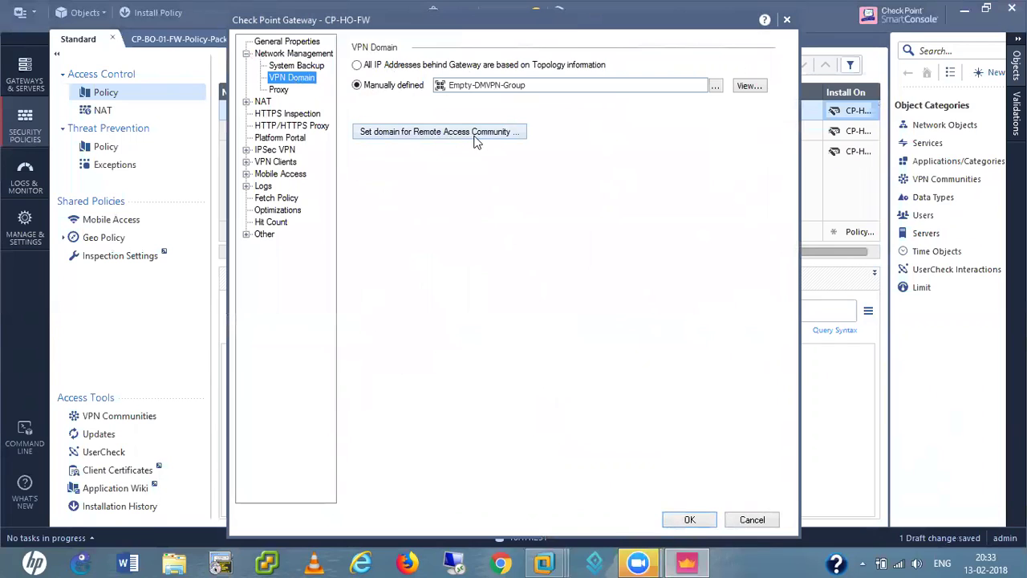
left_click(438, 135)
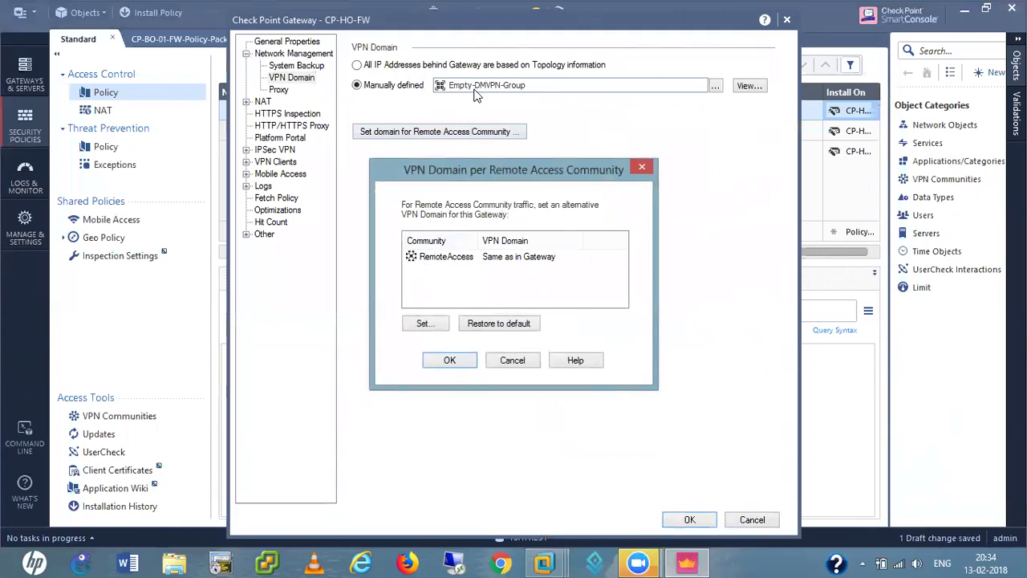
left_click(448, 257)
left_click(425, 325)
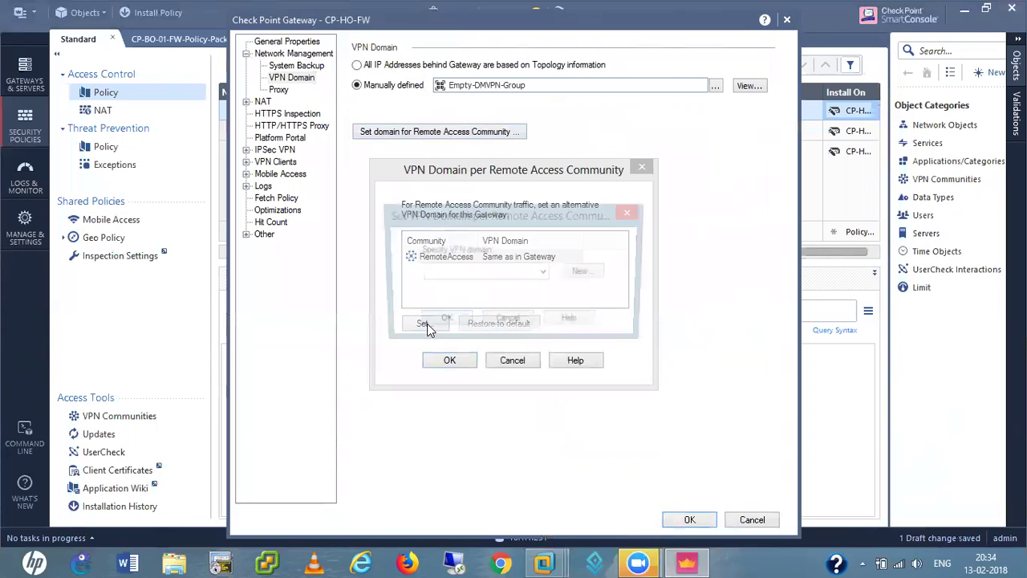
left_click(545, 274)
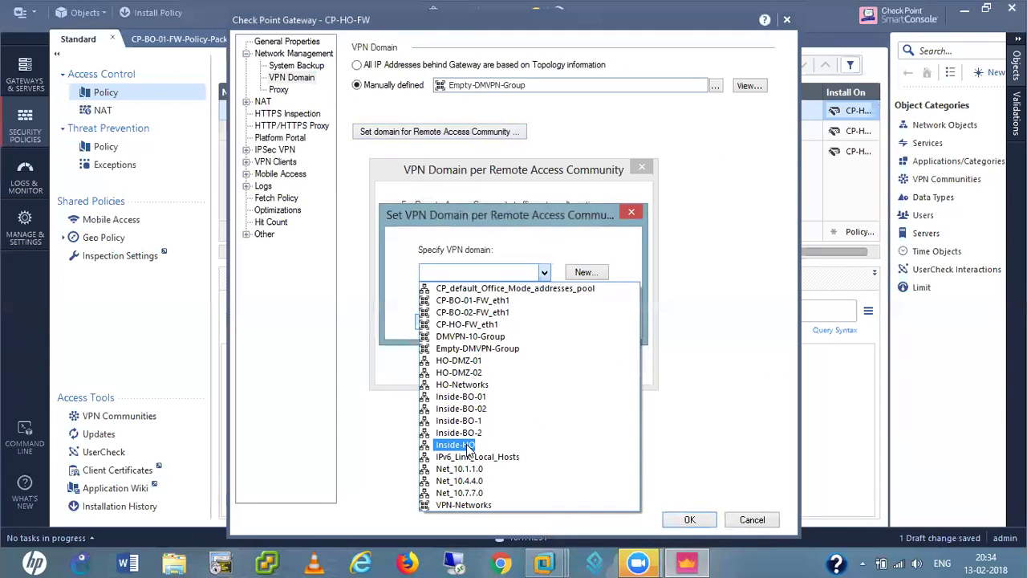
left_click(468, 446)
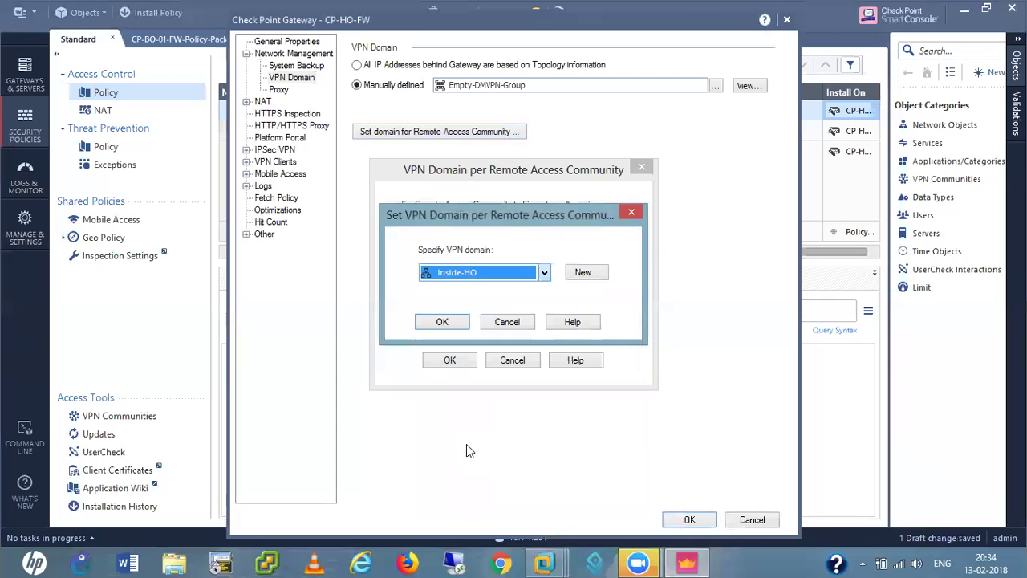
left_click(442, 322)
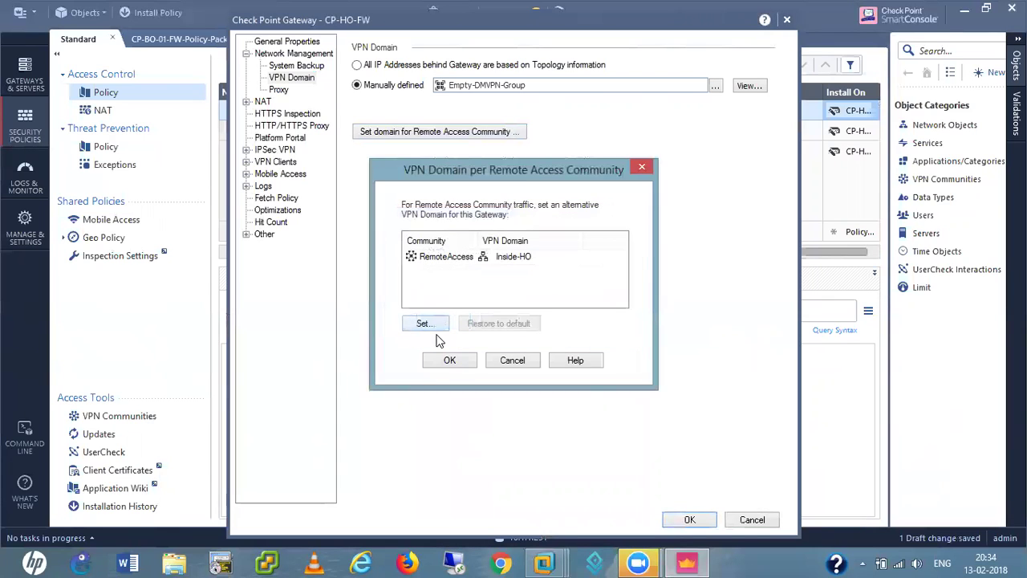
left_click(448, 362)
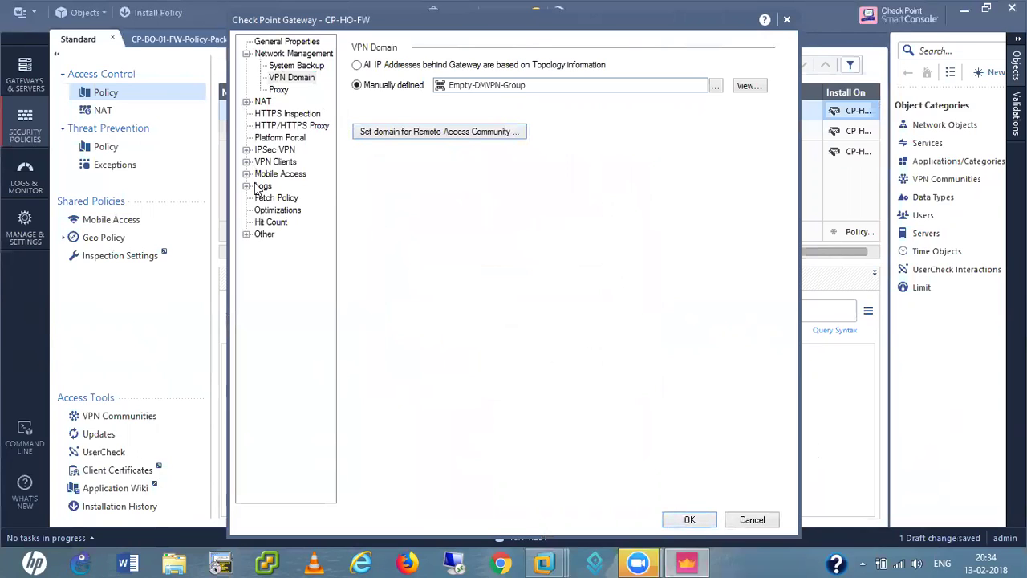
- Check CP-HO-FW's VPN client Authentication, Office Mode pool and Remote Access pages, then accept with OK
left_click(247, 150)
left_click(246, 186)
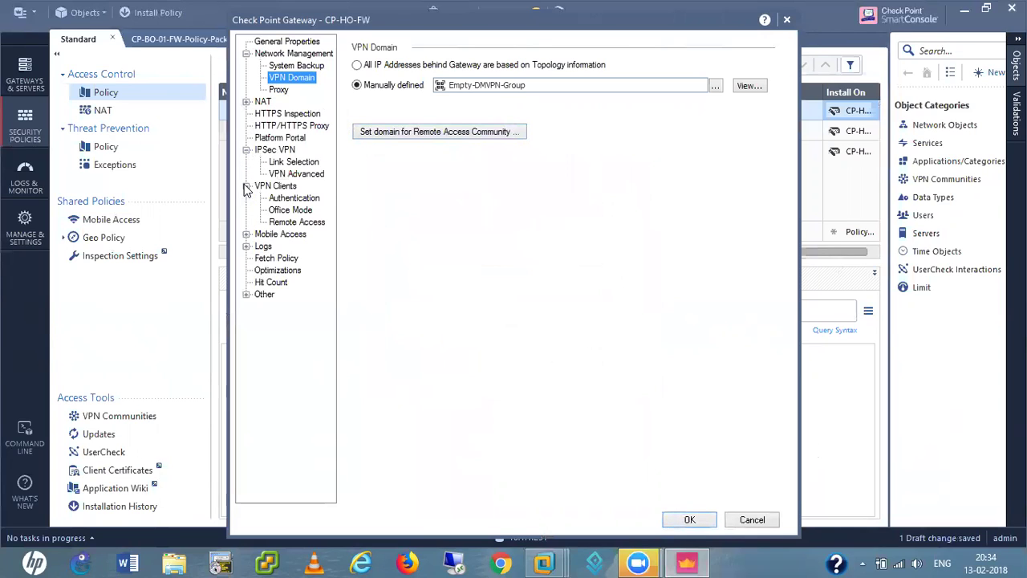
left_click(281, 186)
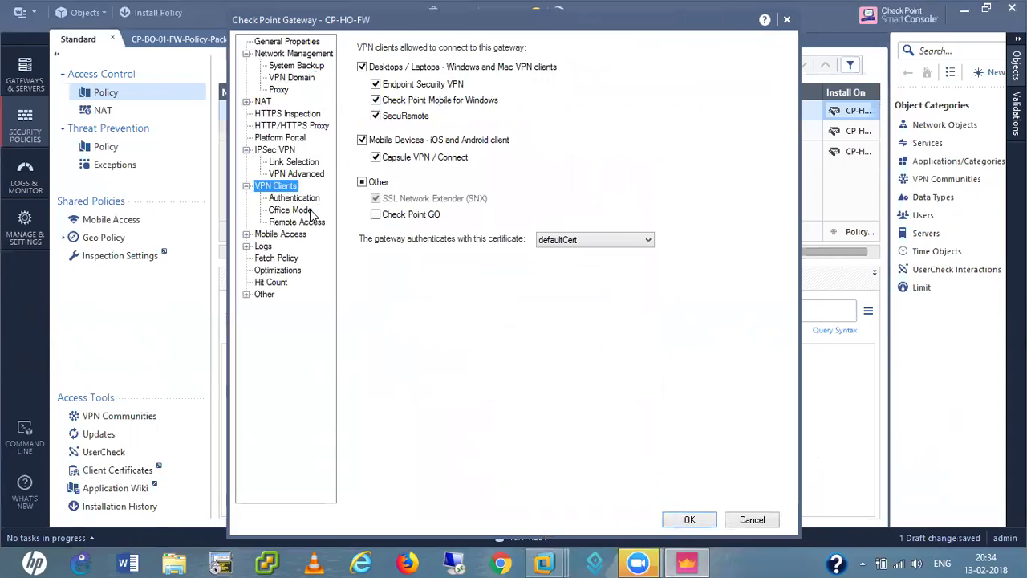
left_click(298, 200)
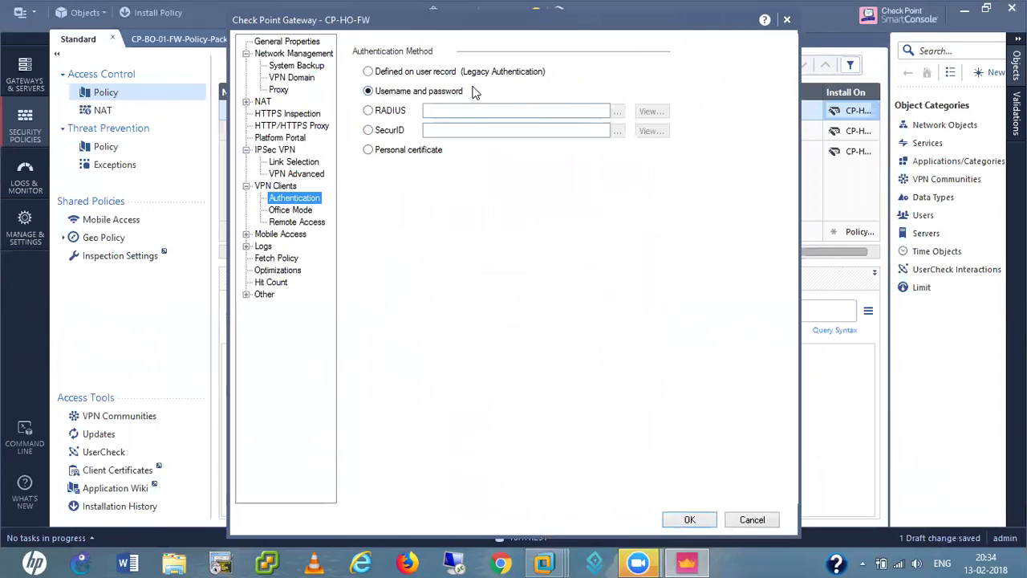
left_click(307, 211)
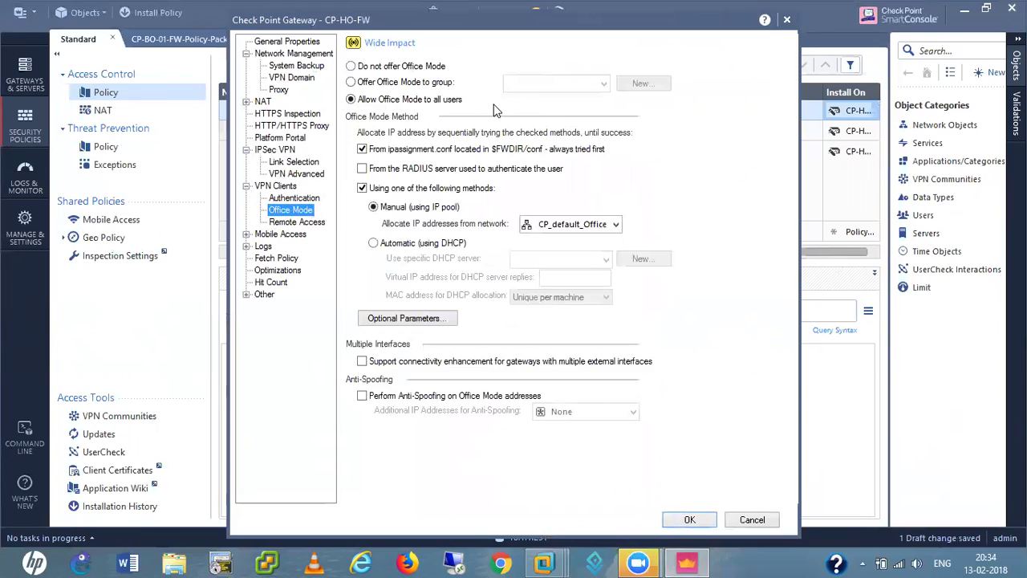
double_click(574, 226)
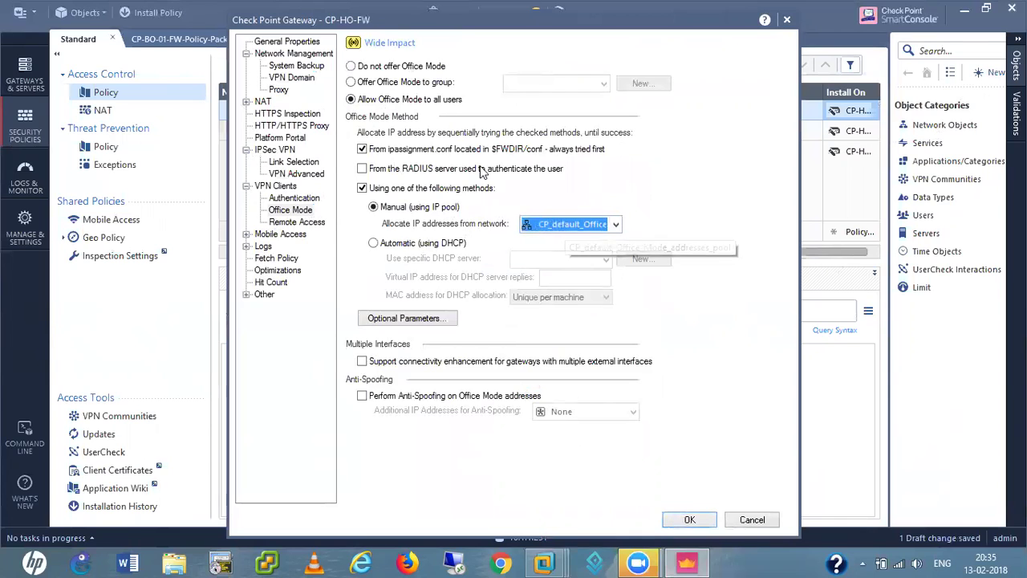
left_click(294, 223)
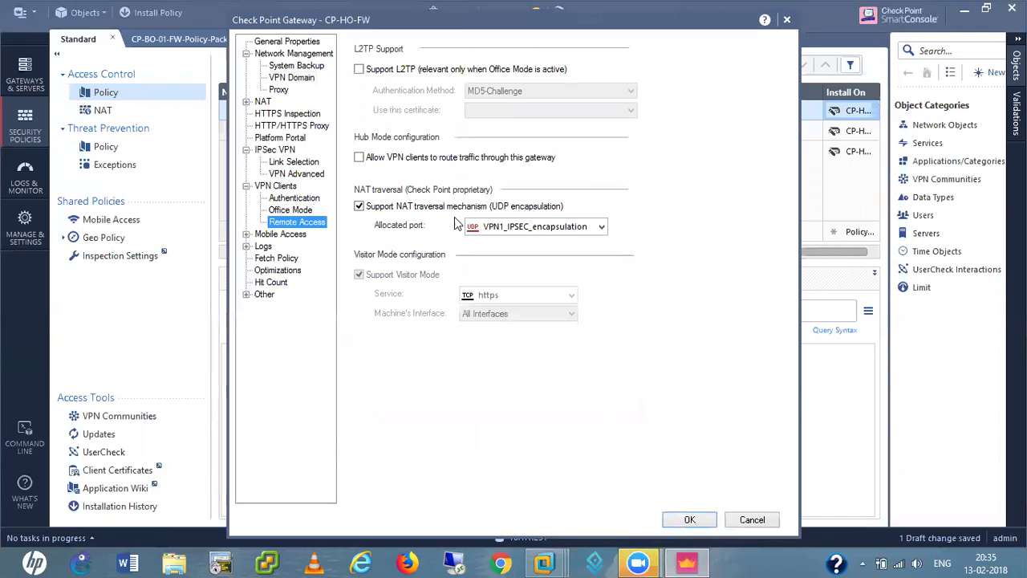
left_click(690, 520)
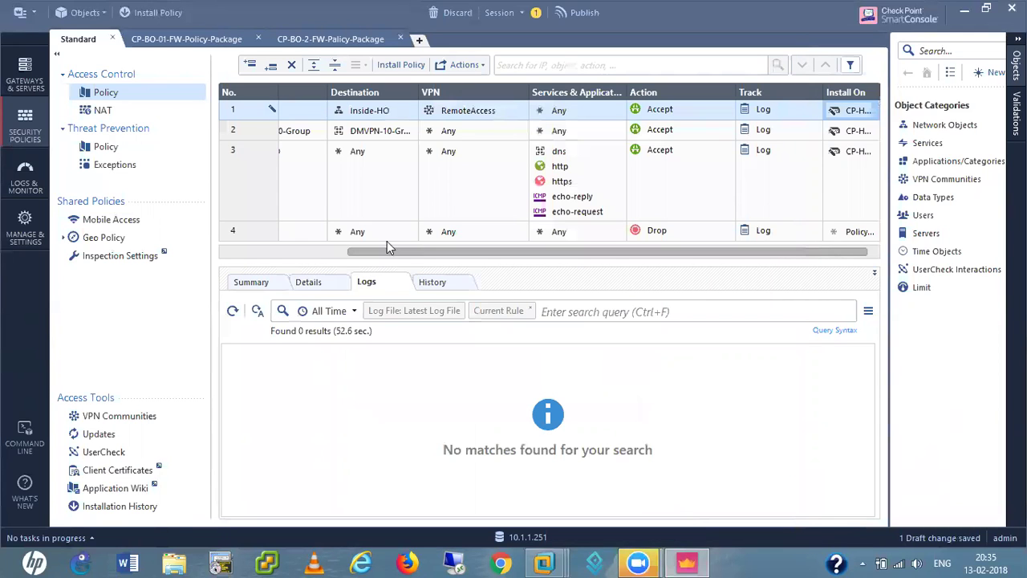
- Publish the pending draft changes using Publish & Install from the Install Policy prompt
left_click(147, 14)
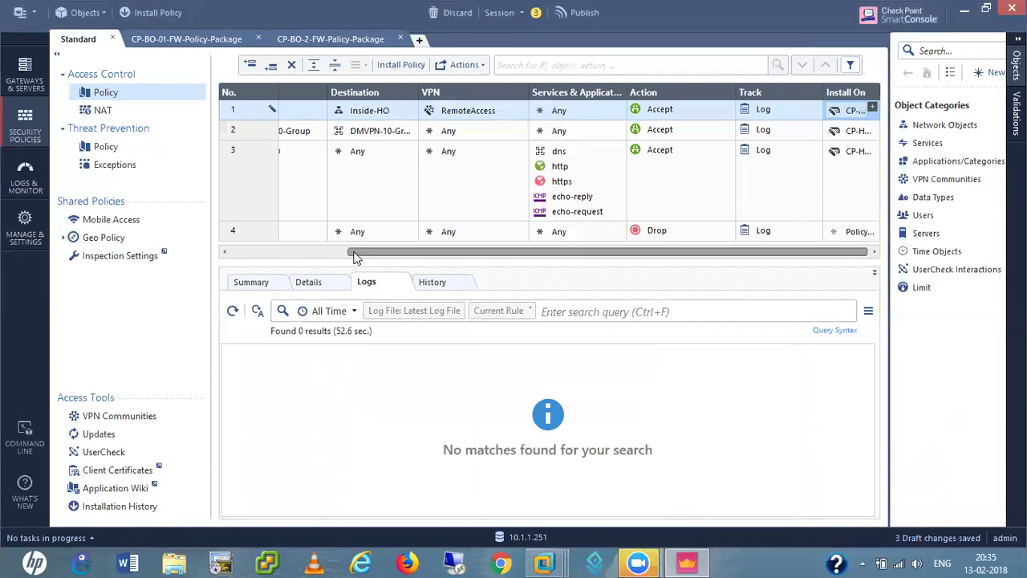
left_click_drag(355, 253, 249, 259)
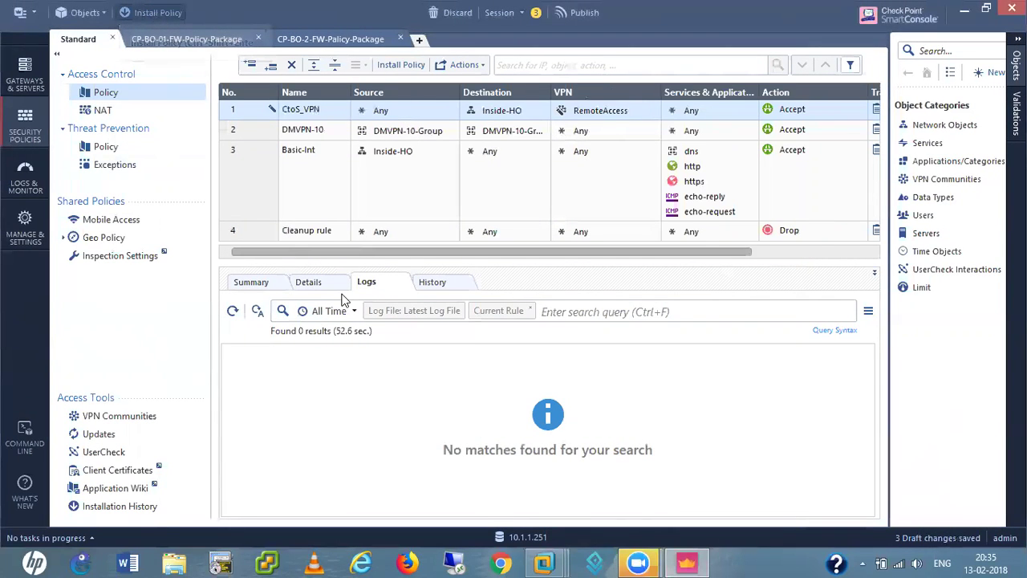
left_click(583, 366)
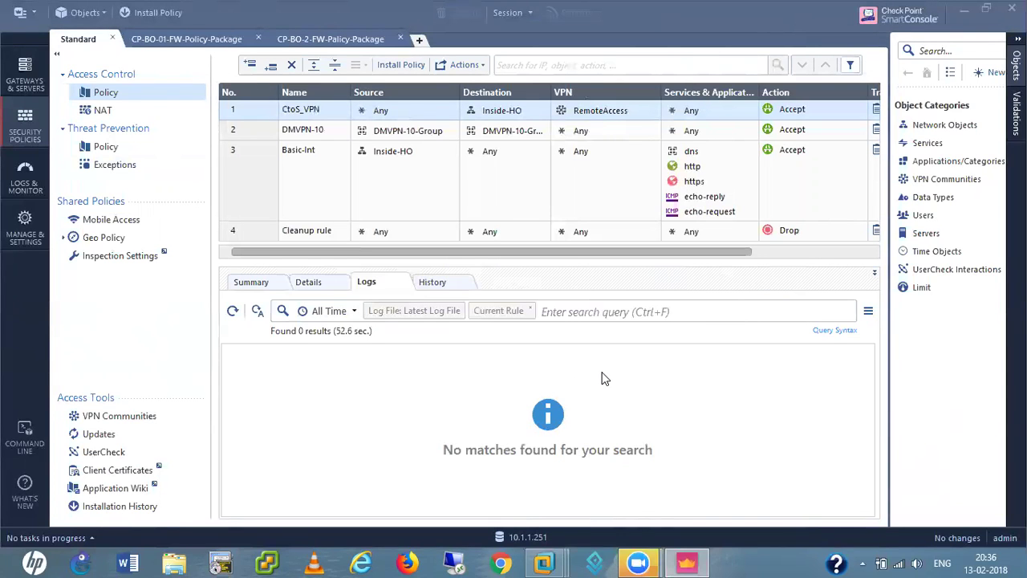
left_click(590, 371)
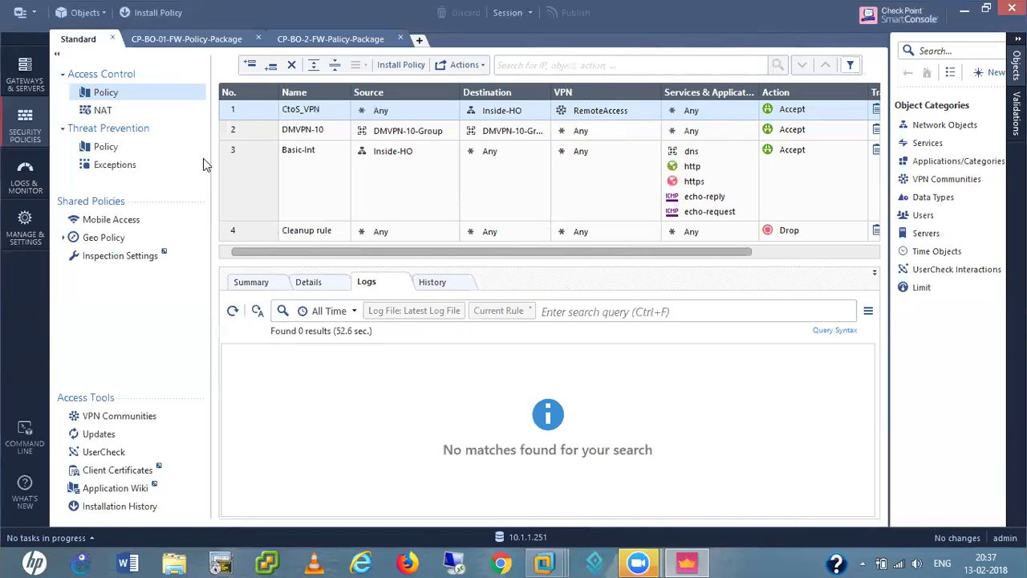
- Install the Standard policy package on the gateway and watch its progress in Recent Tasks
left_click(395, 67)
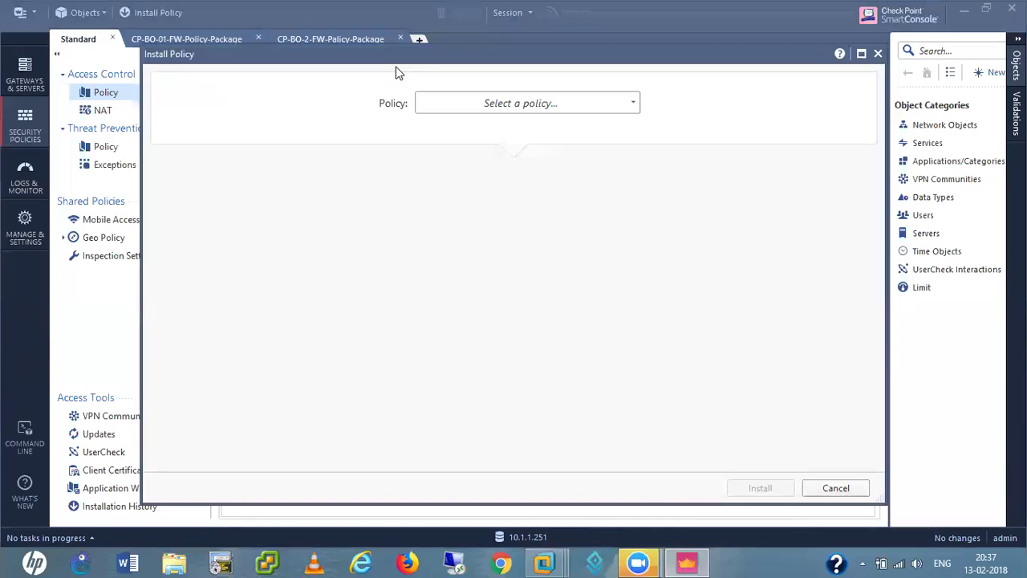
left_click(546, 104)
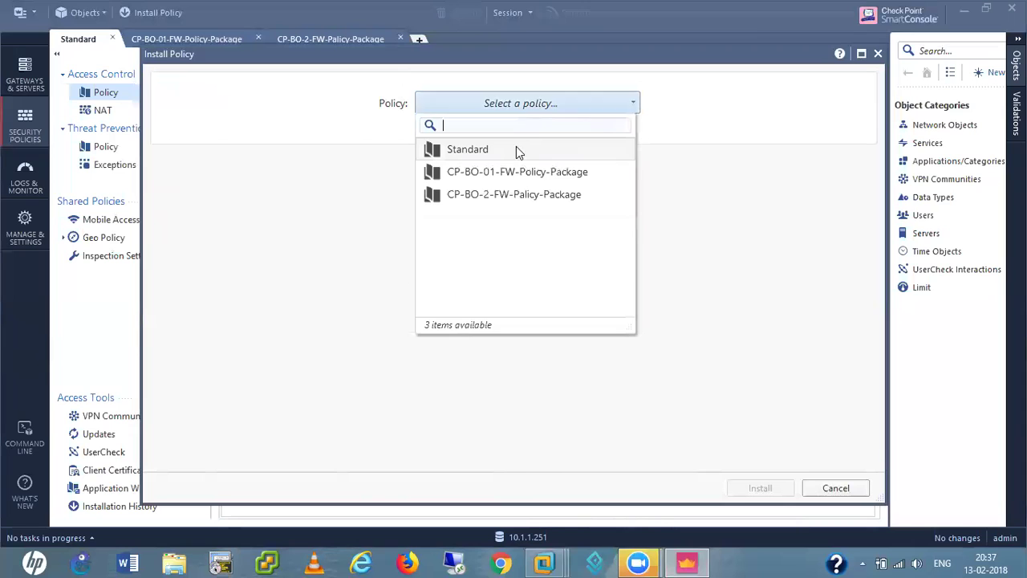
left_click(473, 151)
left_click(748, 497)
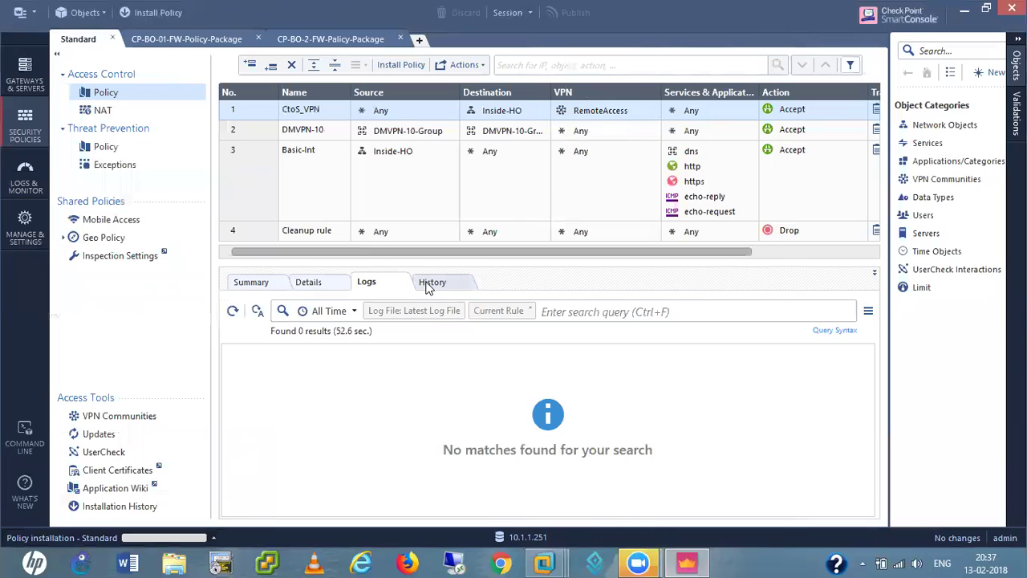
left_click(215, 541)
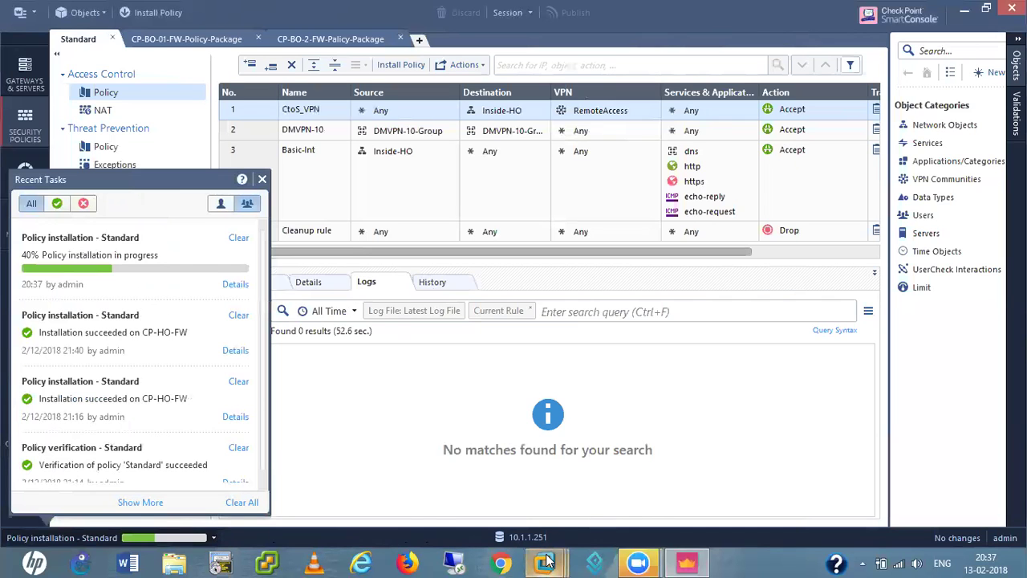
- Switch to the Win XP Pro virtual machine and open the VPN client's tray menu
mouse_move(546, 560)
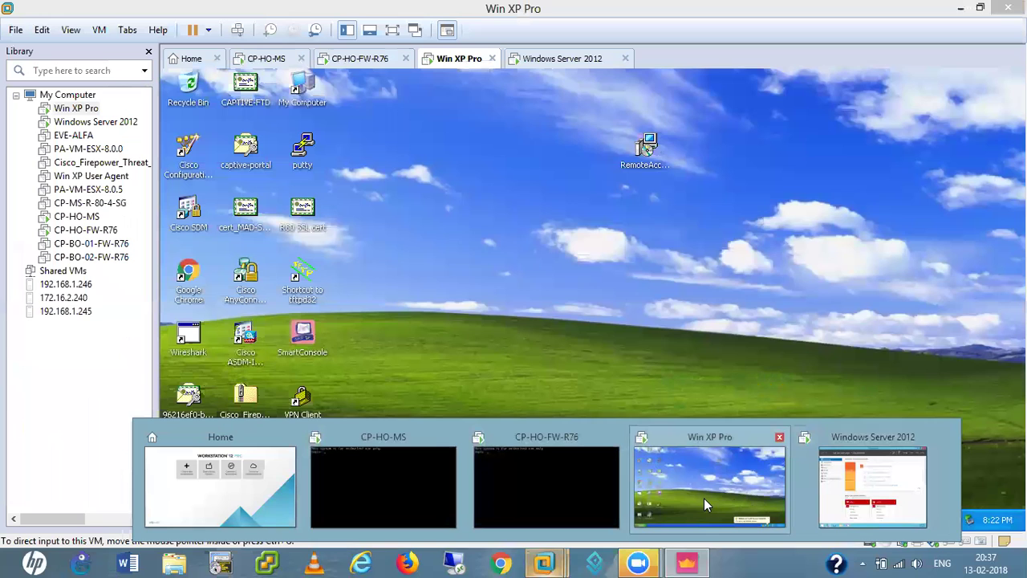
left_click(704, 498)
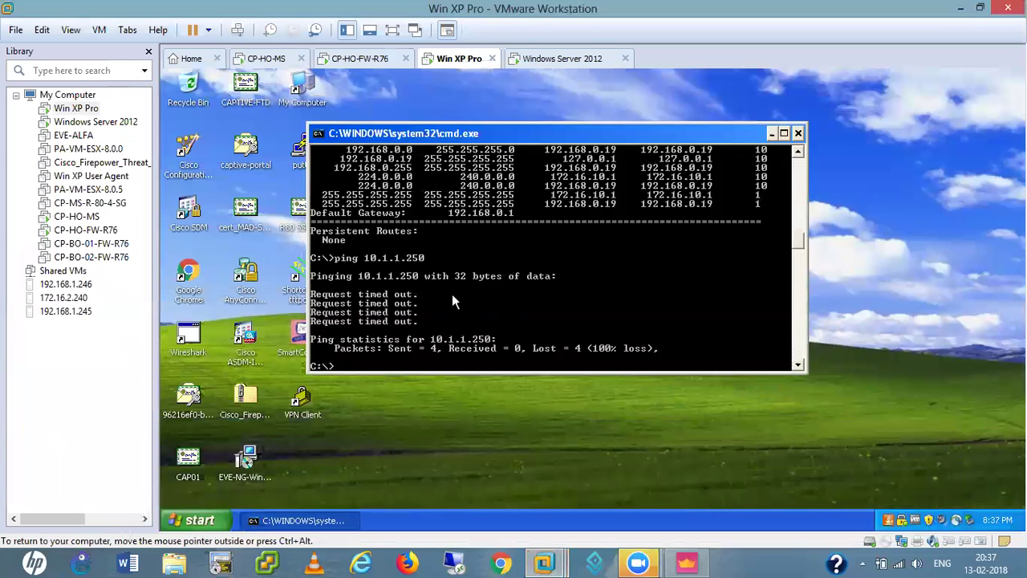
right_click(902, 520)
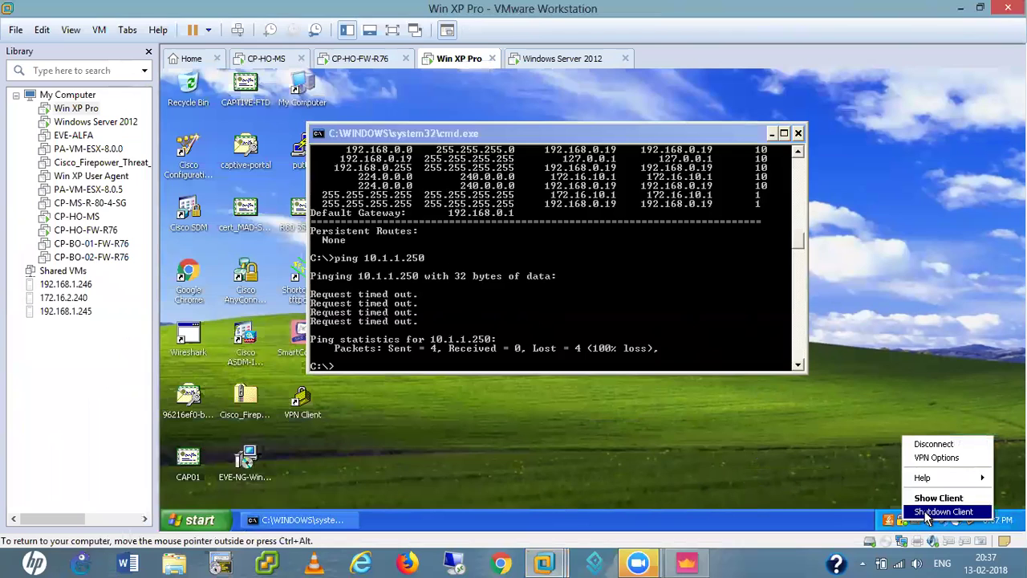
left_click(937, 457)
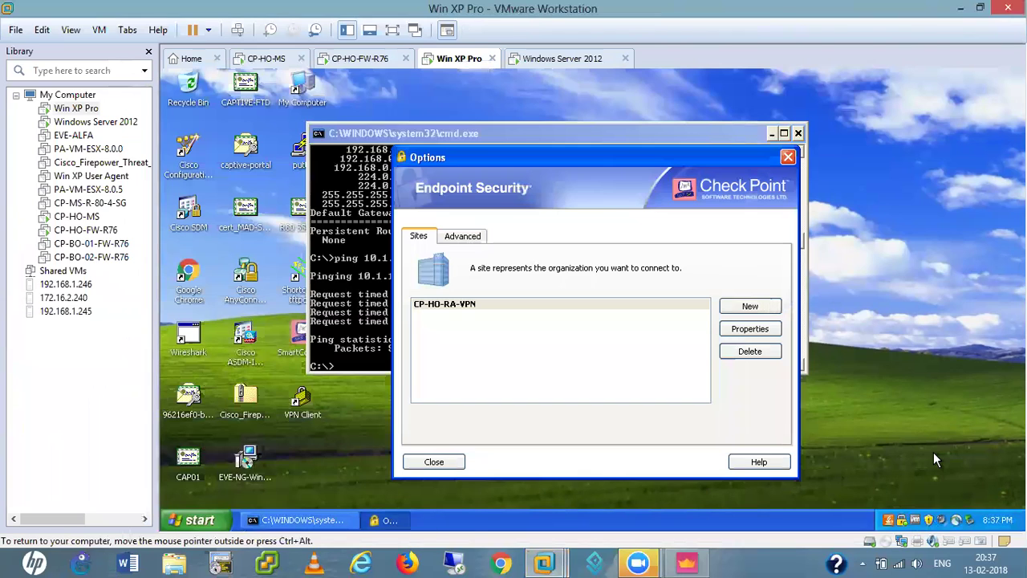
left_click(470, 234)
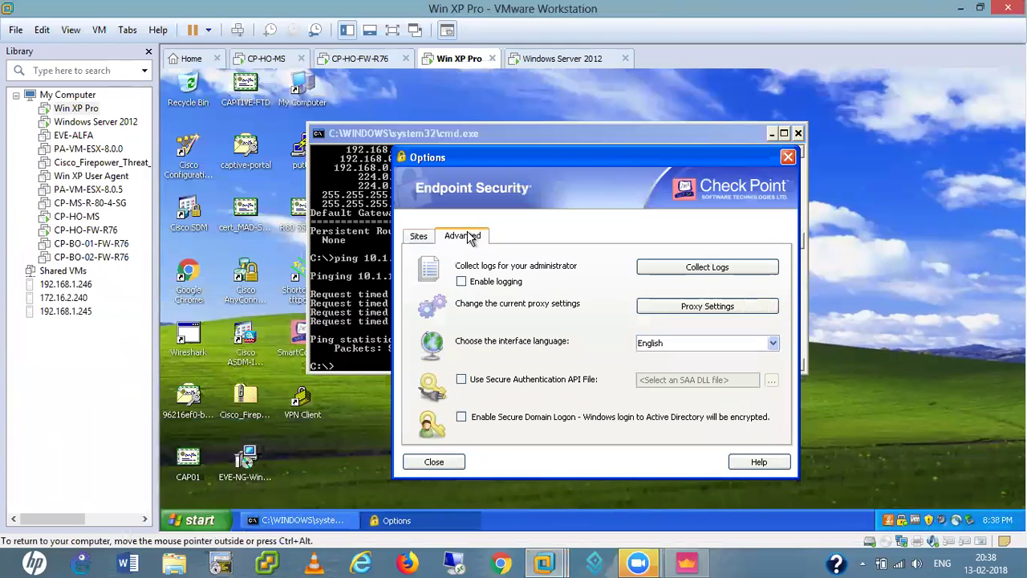
left_click(419, 238)
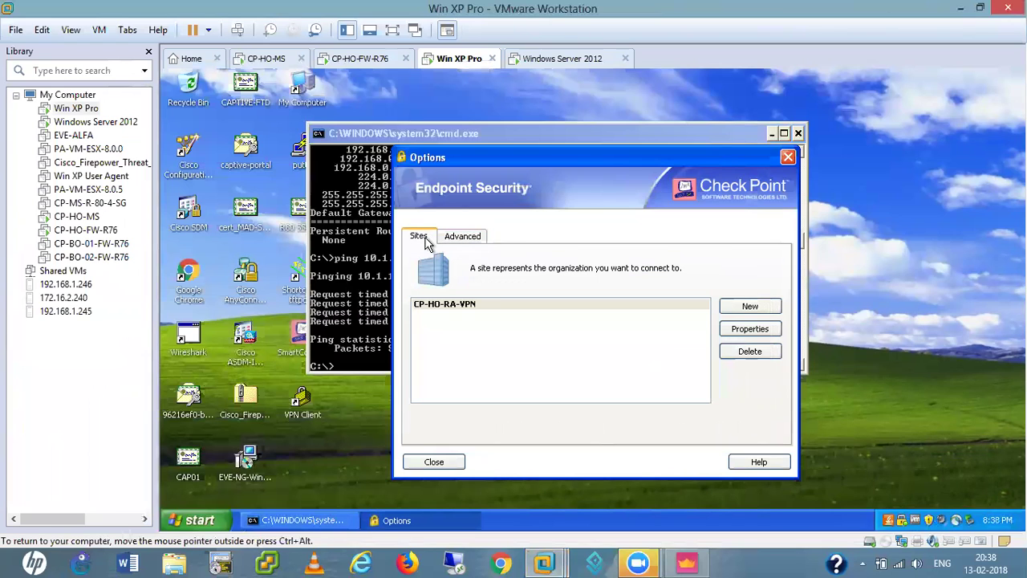
left_click(433, 462)
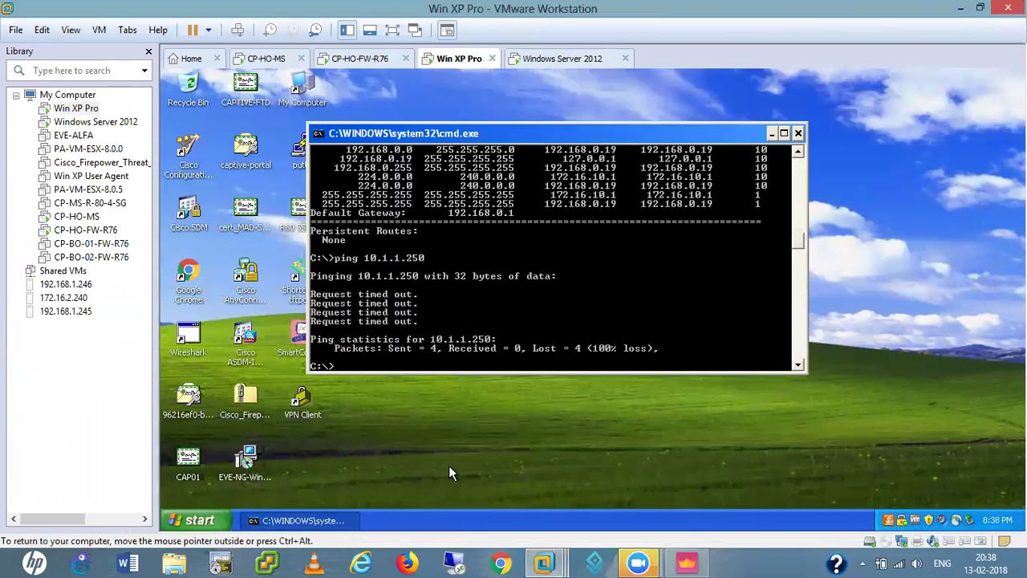
- Launch Check Point Endpoint Security VPN from Start > All Programs > Check Point
left_click(190, 520)
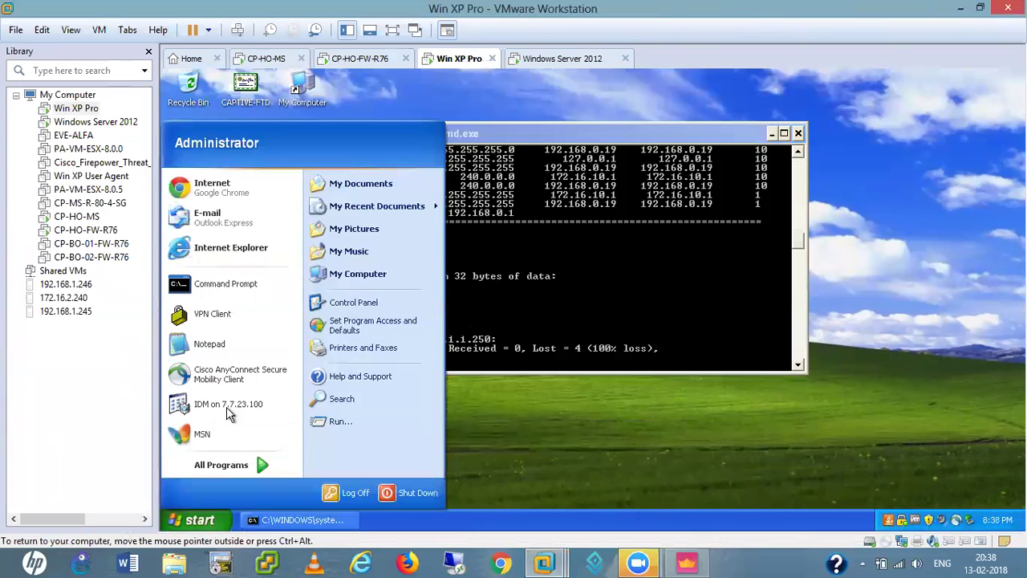
mouse_move(215, 466)
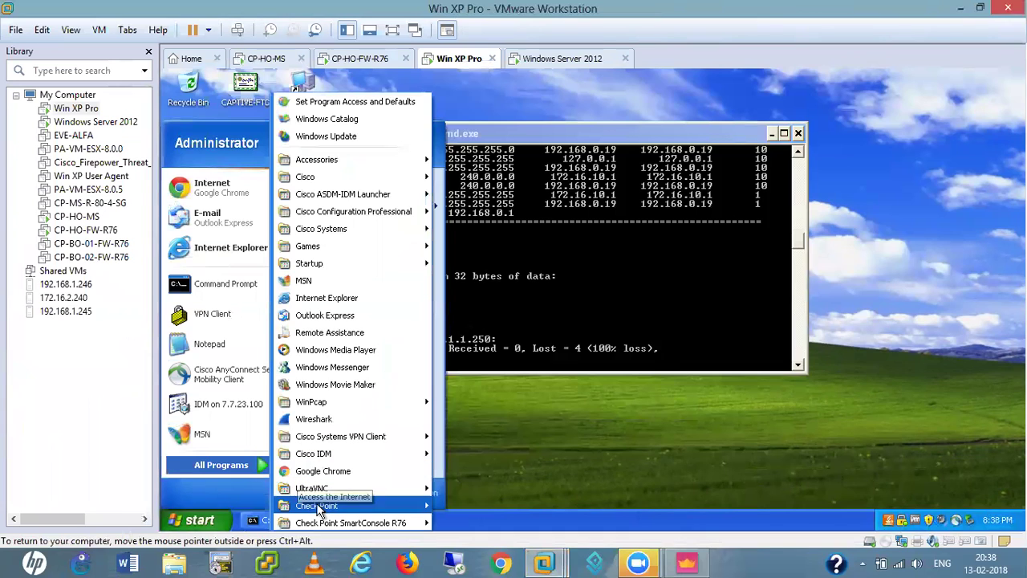
mouse_move(319, 508)
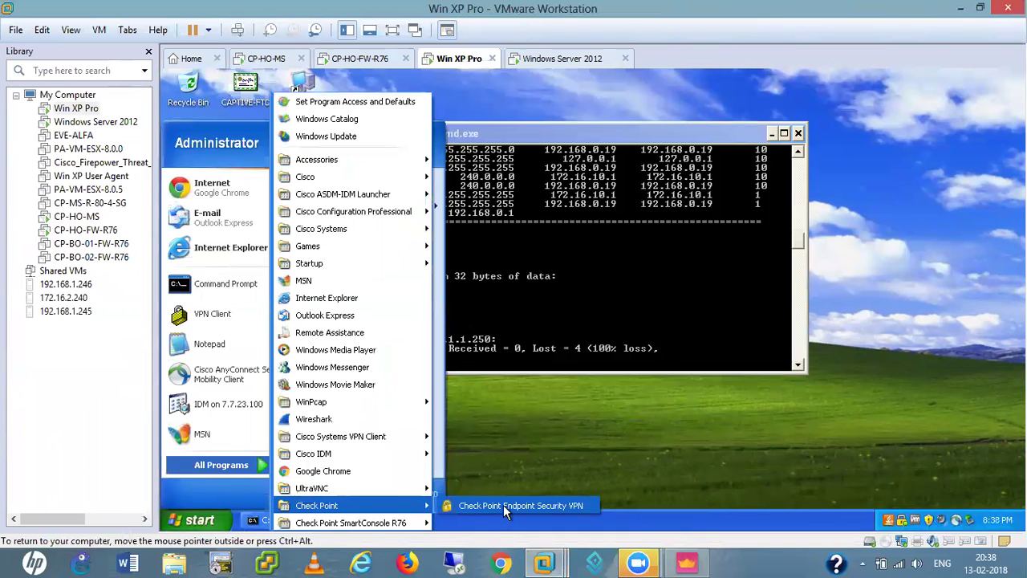
left_click(504, 505)
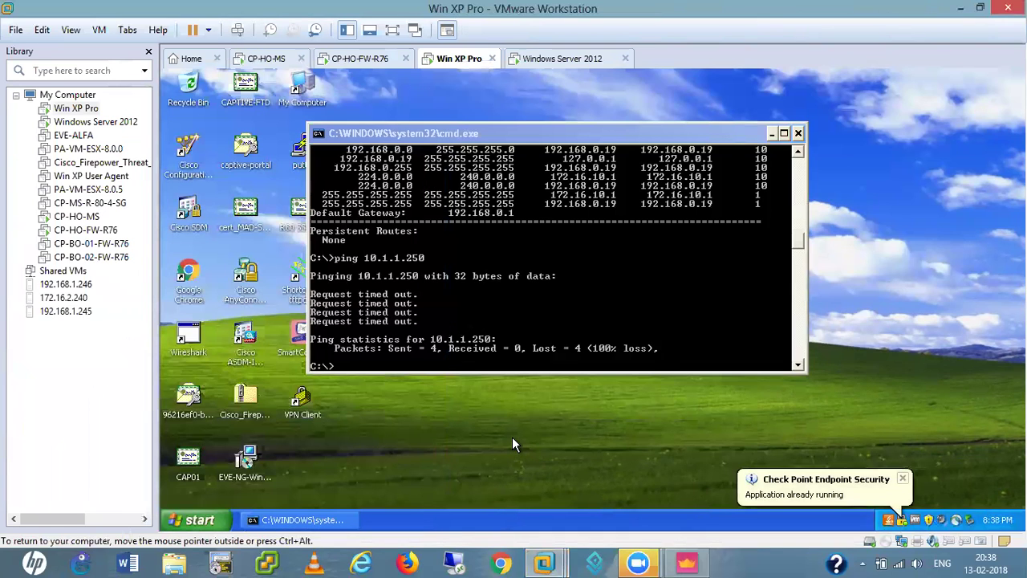
- View Endpoint Security's connection details for CP-HO-RA-VPN at 192.168.0.250, then return to SmartConsole
double_click(902, 522)
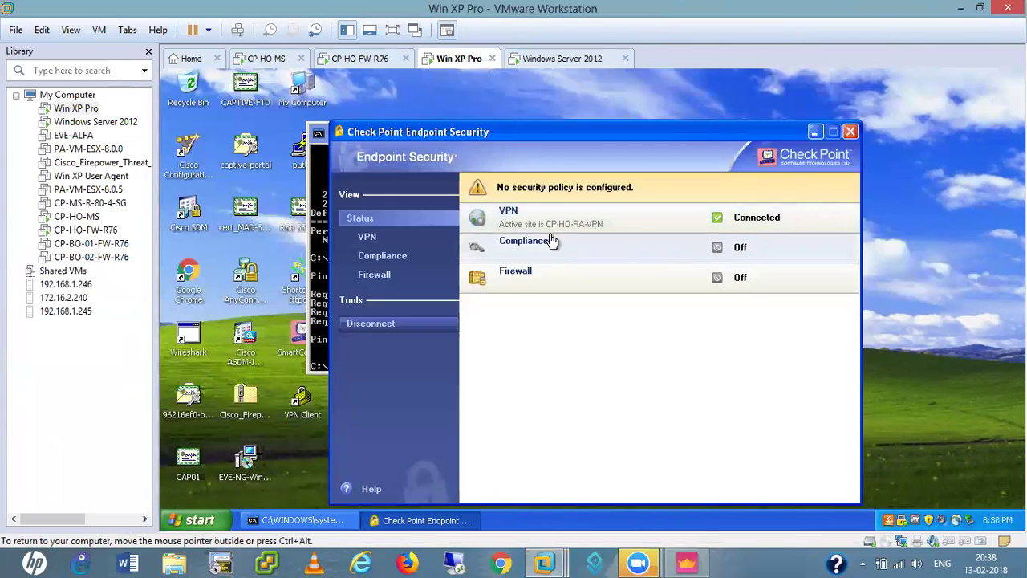
left_click(368, 237)
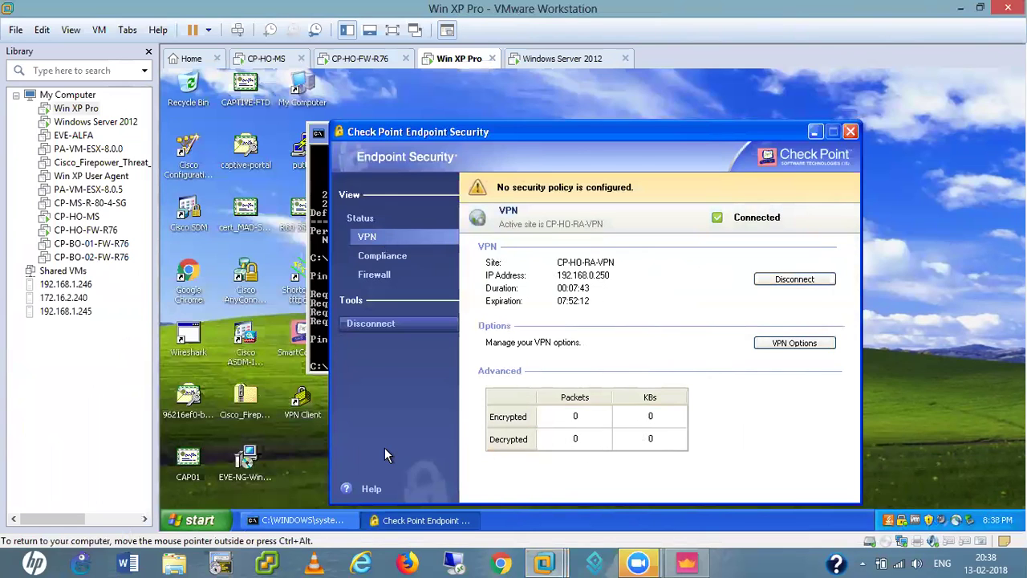
left_click_drag(591, 128, 673, 90)
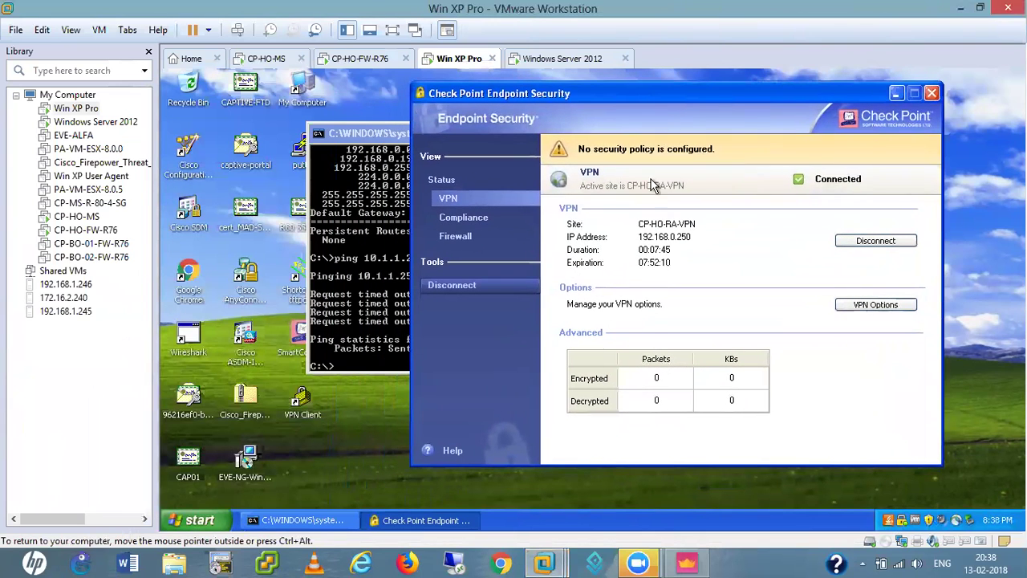
left_click(684, 565)
- Confirm in Recent Tasks that the Standard policy installed successfully on CP-HO-FW, then minimize SmartConsole
left_click(215, 539)
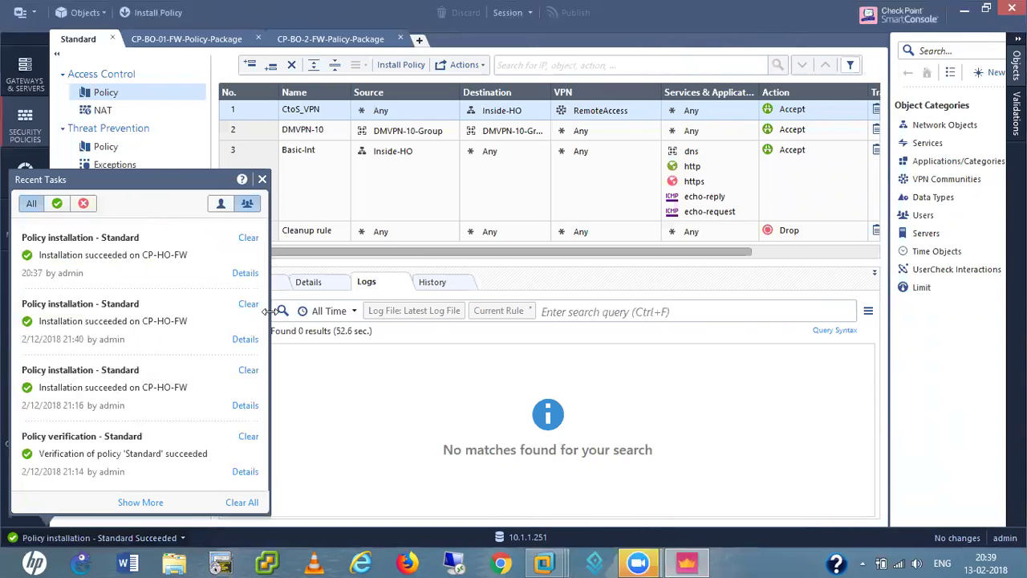
left_click(262, 179)
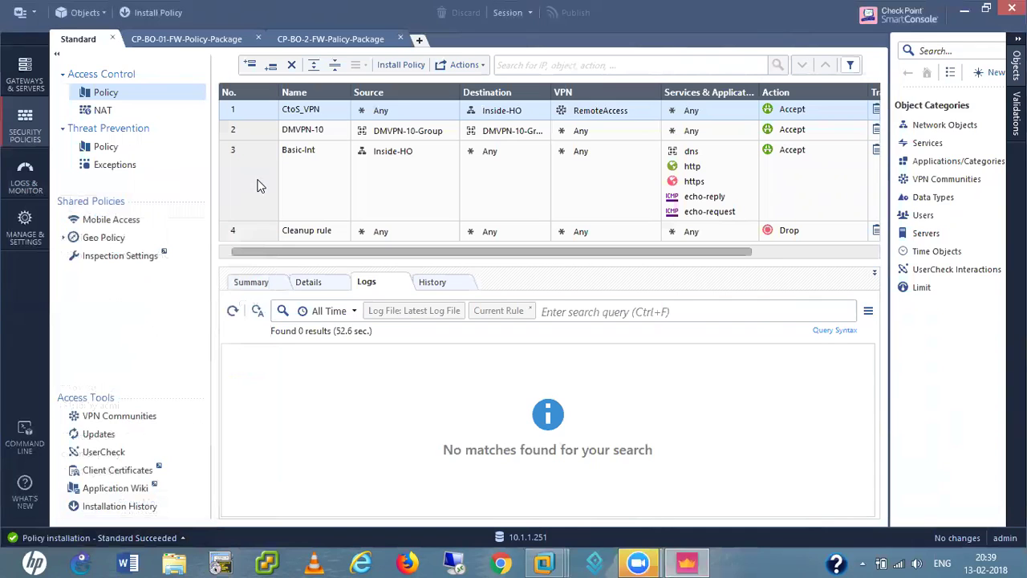
left_click(962, 12)
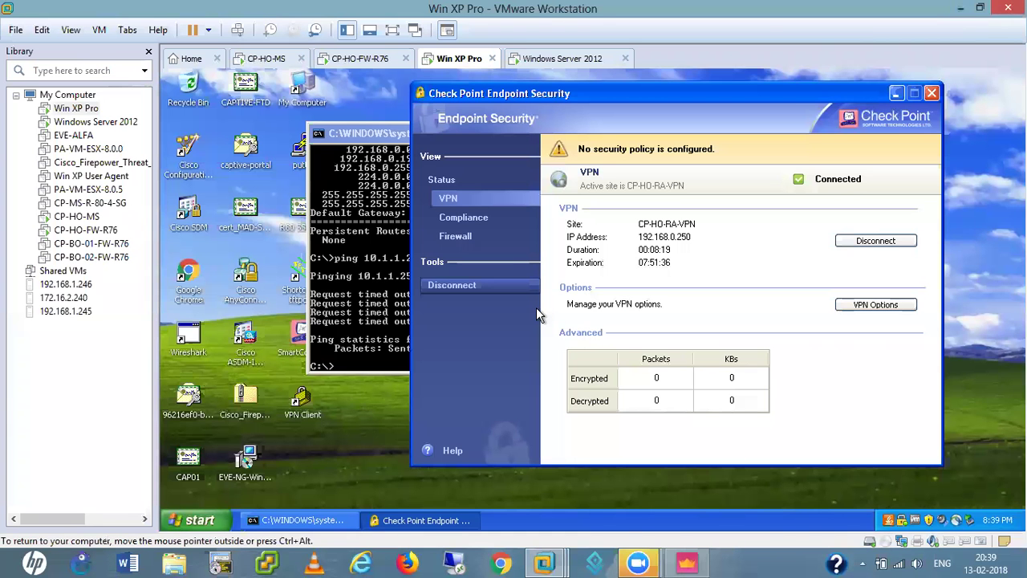
- Disconnect from CP-HO-RA-VPN, then reconnect by entering the user's password and close the progress window
left_click(885, 240)
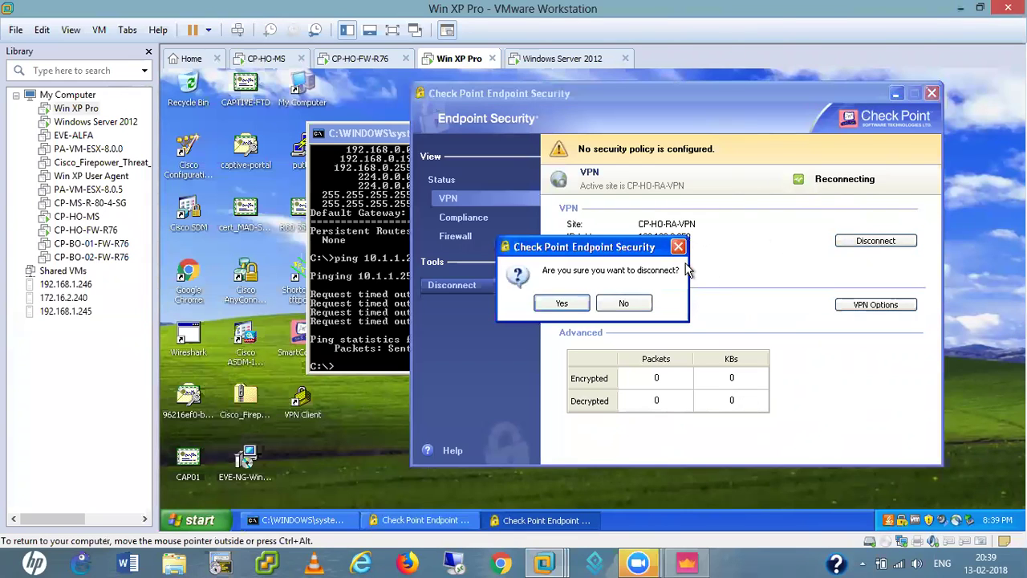
left_click(561, 304)
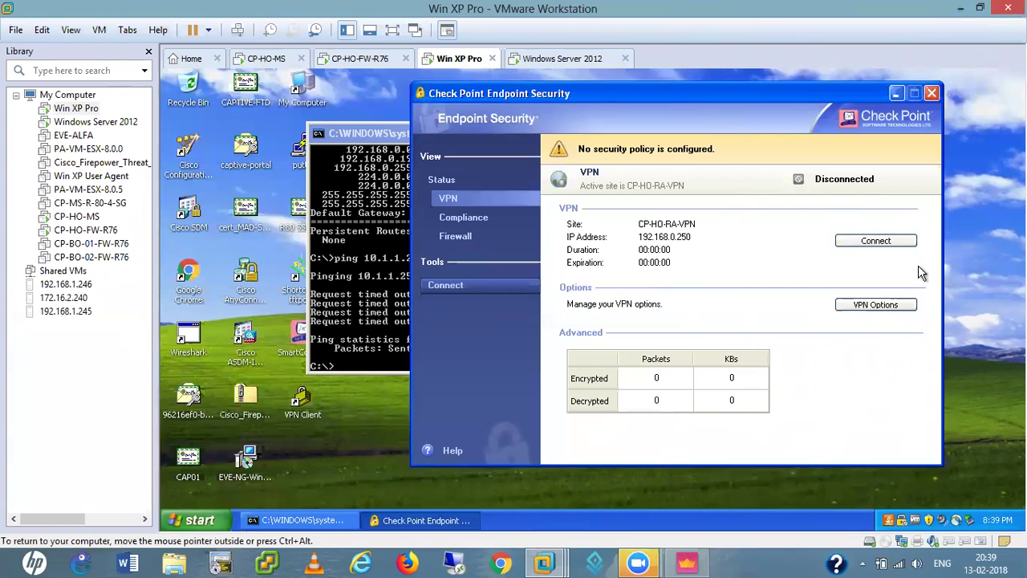
left_click(876, 240)
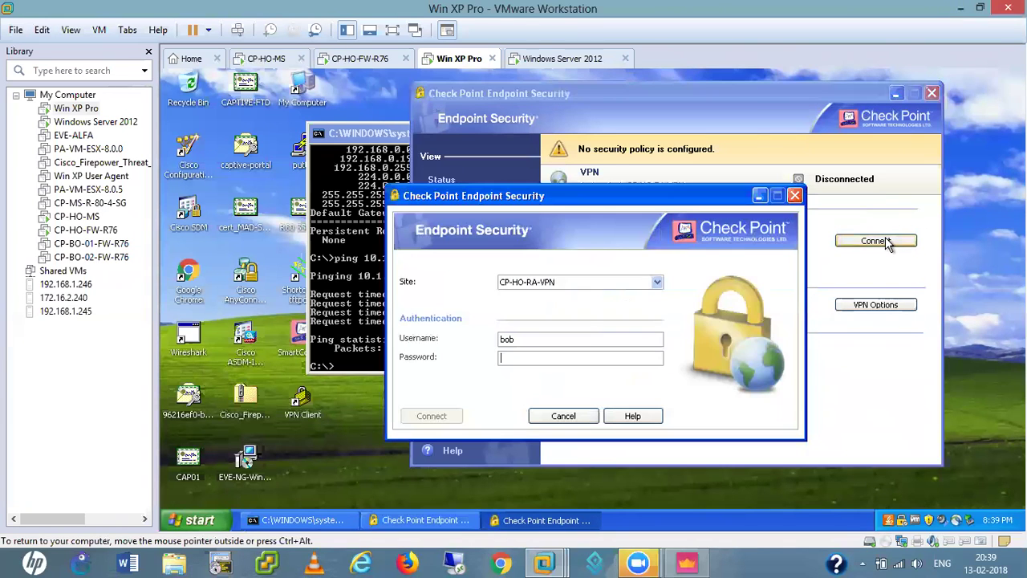
type("•••••")
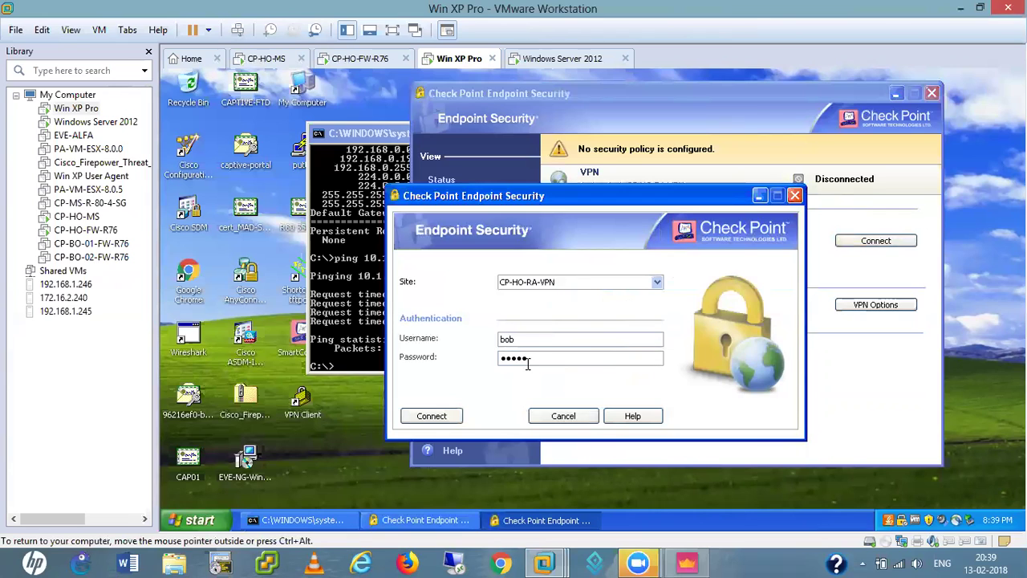
left_click(429, 418)
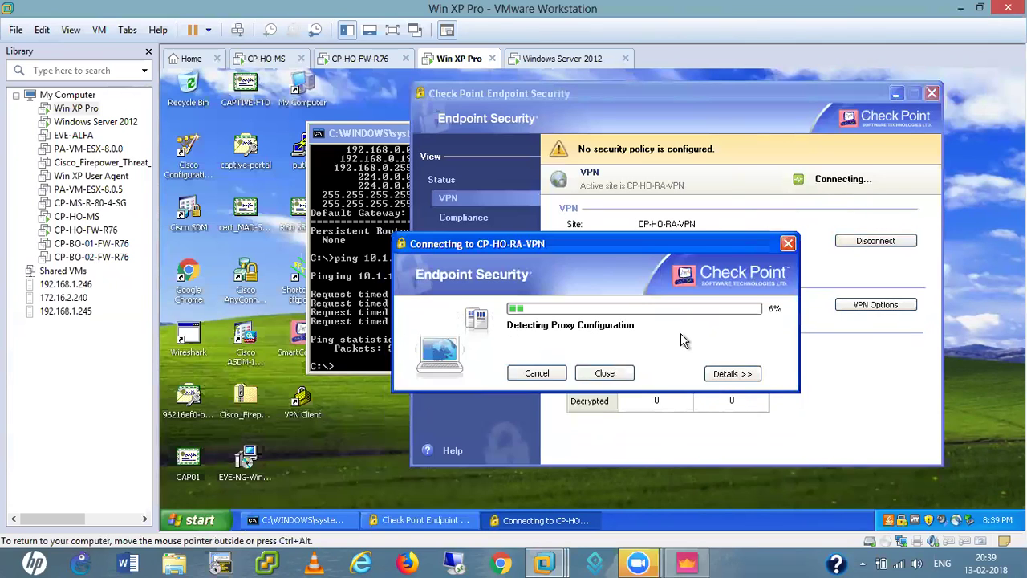
left_click(733, 375)
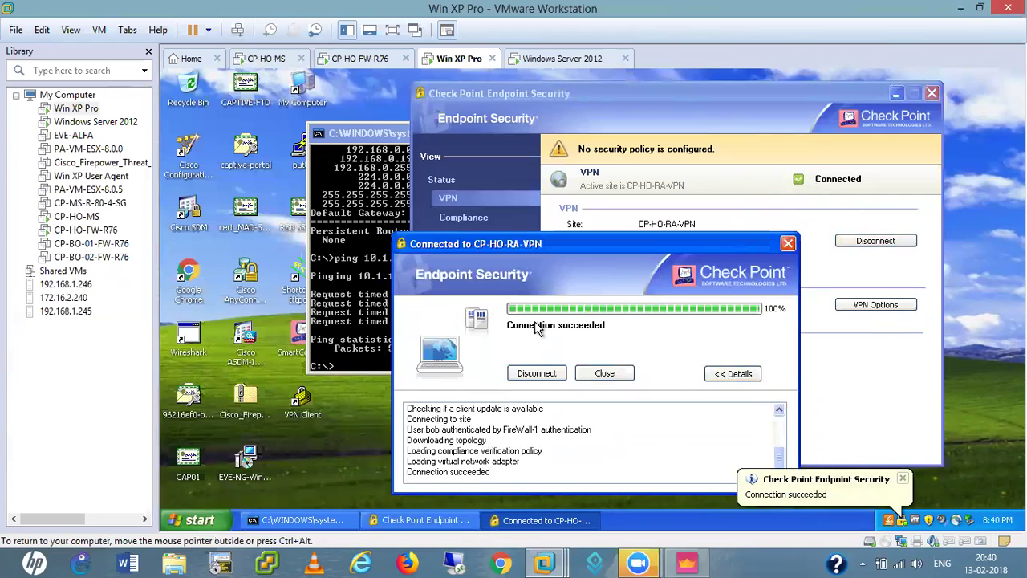
left_click(604, 373)
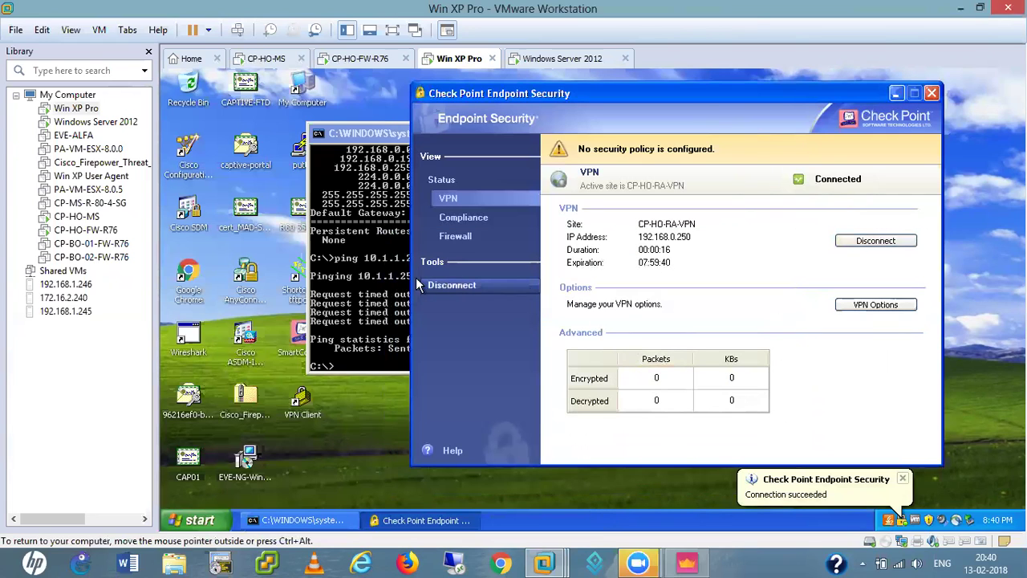
- Run route print and ipconfig, showing the INSIDE adapter at 192.168.0.19 and the VPN adapter at 172.16.10.1
left_click(375, 265)
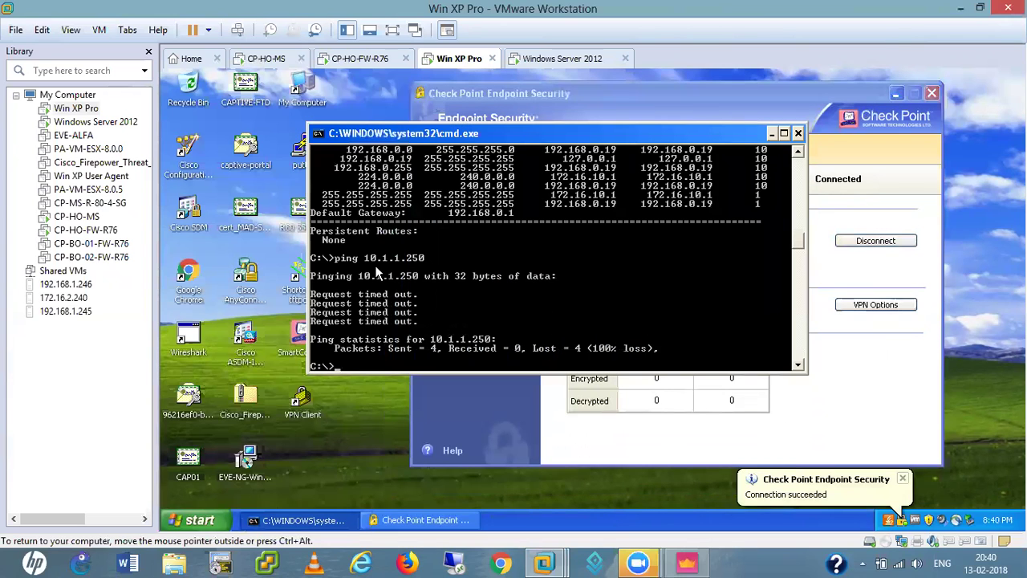
key("Return")
key("Return")
key("Up")
key("Up")
key("Return")
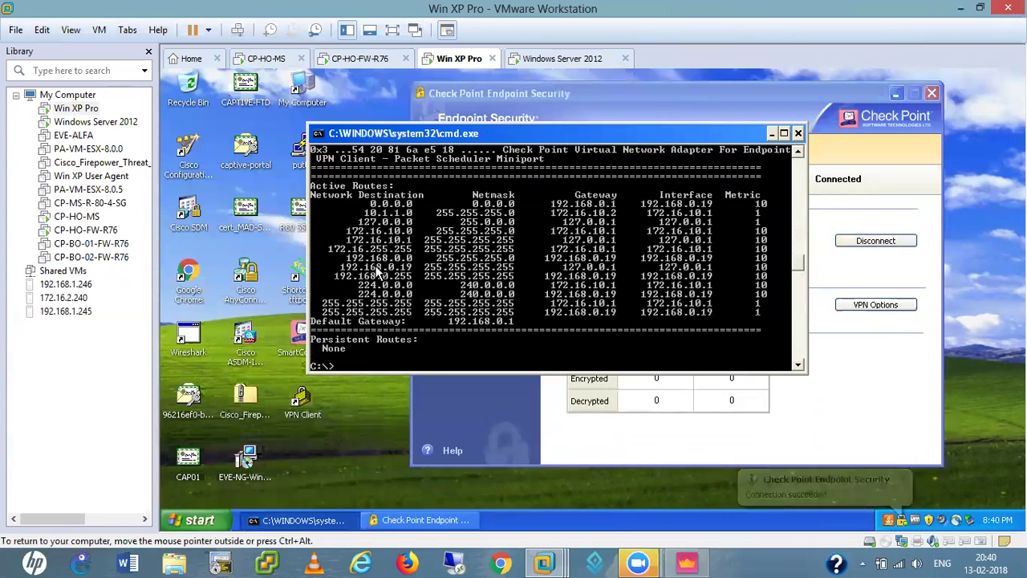
type("ipconfig")
key("Up")
key("Up")
key("Up")
key("Up")
key("Up")
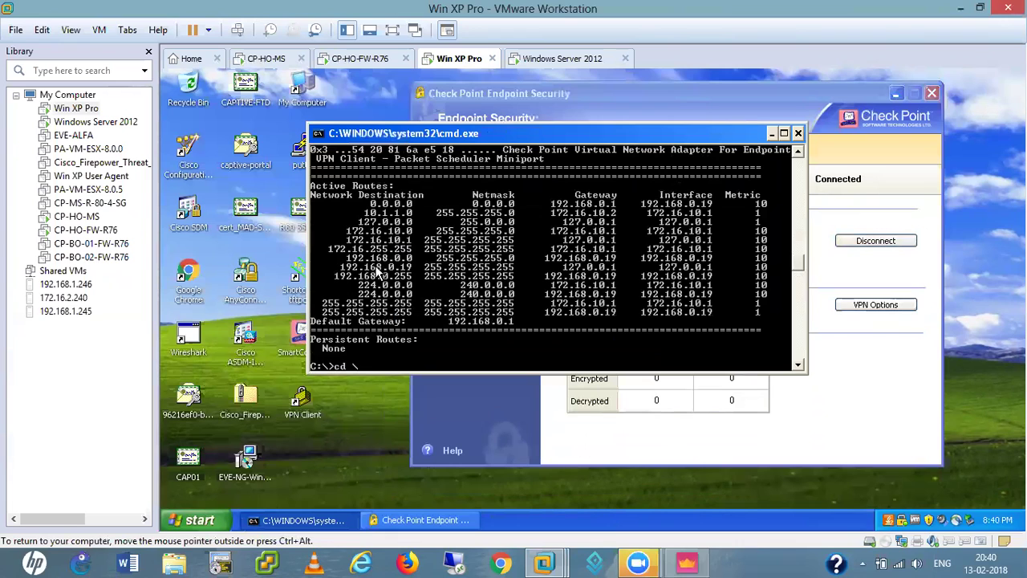
key("Down")
key("Down")
key("Down")
key("Down")
key("Down")
key("Return")
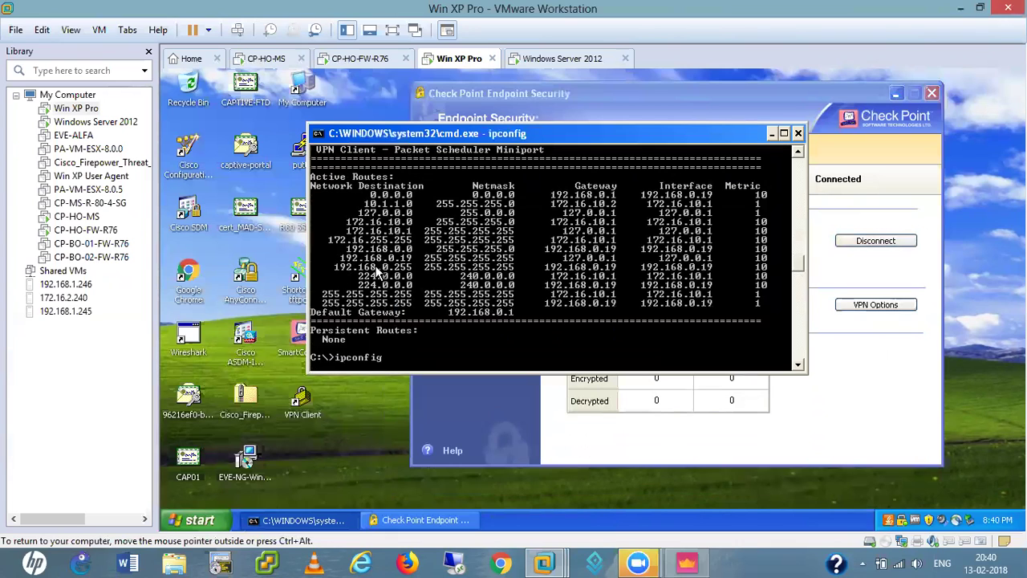
key("Return")
key("Return")
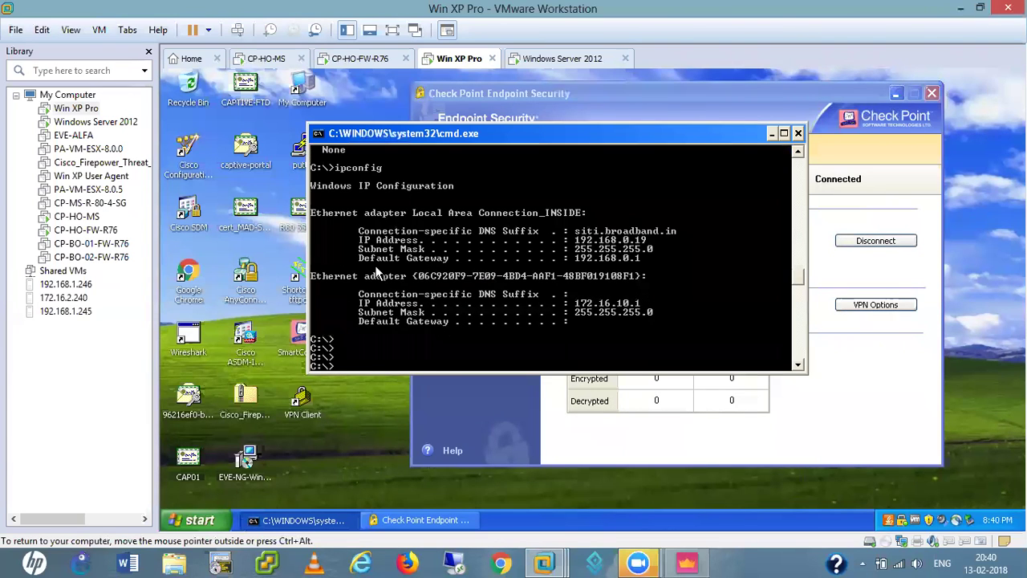
- Inspect CP_default_Office_Mode_addresses_pool (172.16.10.0/255.255.255.0) under Networks, then open CP-HO-FW's properties
left_click(686, 562)
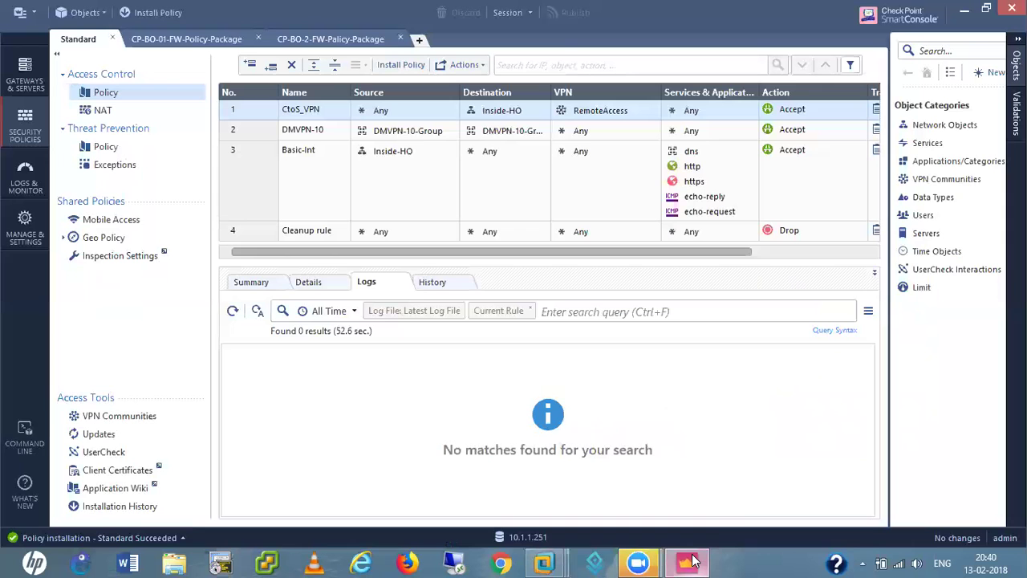
left_click(944, 126)
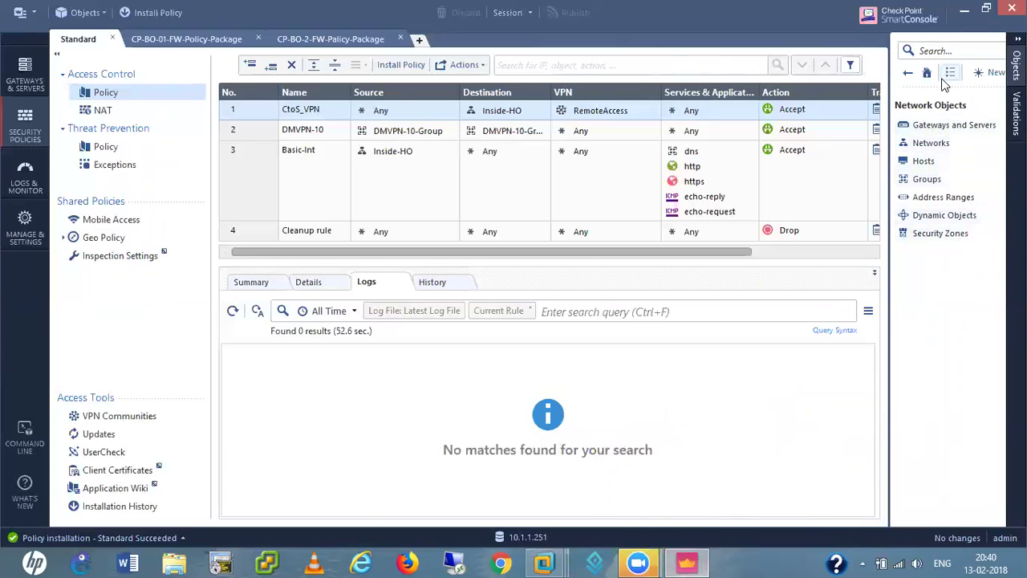
left_click(930, 143)
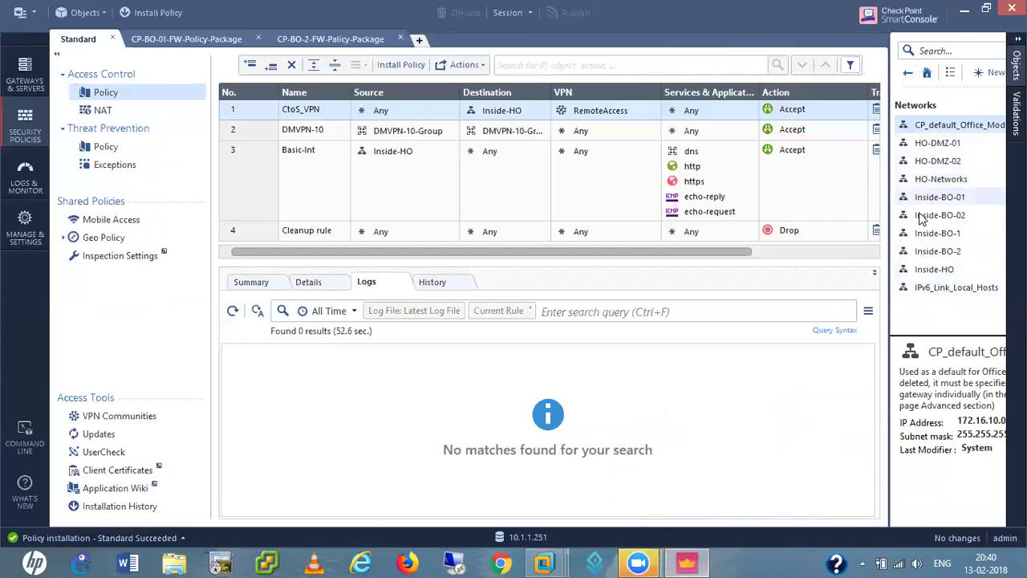
double_click(970, 126)
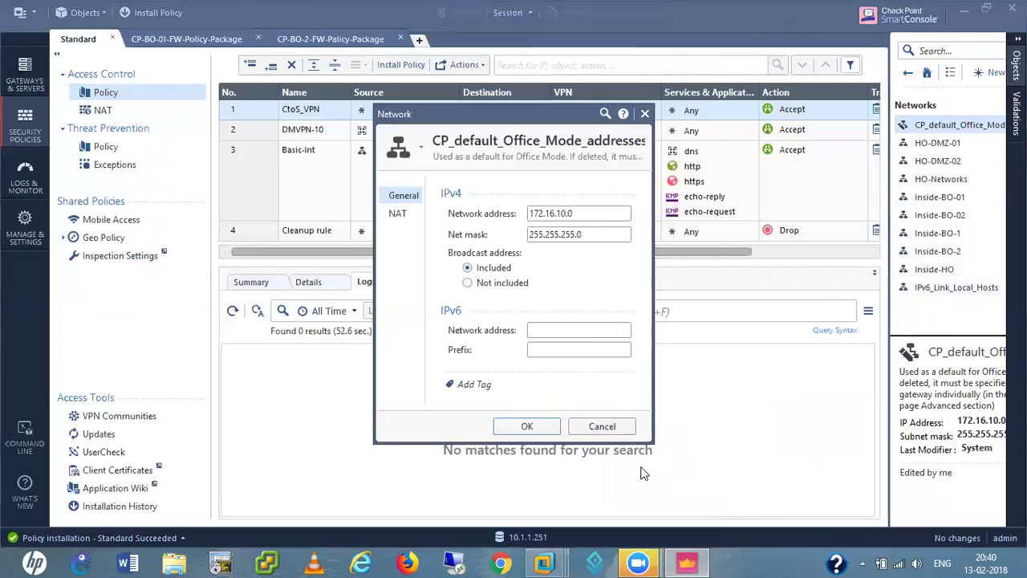
left_click(602, 426)
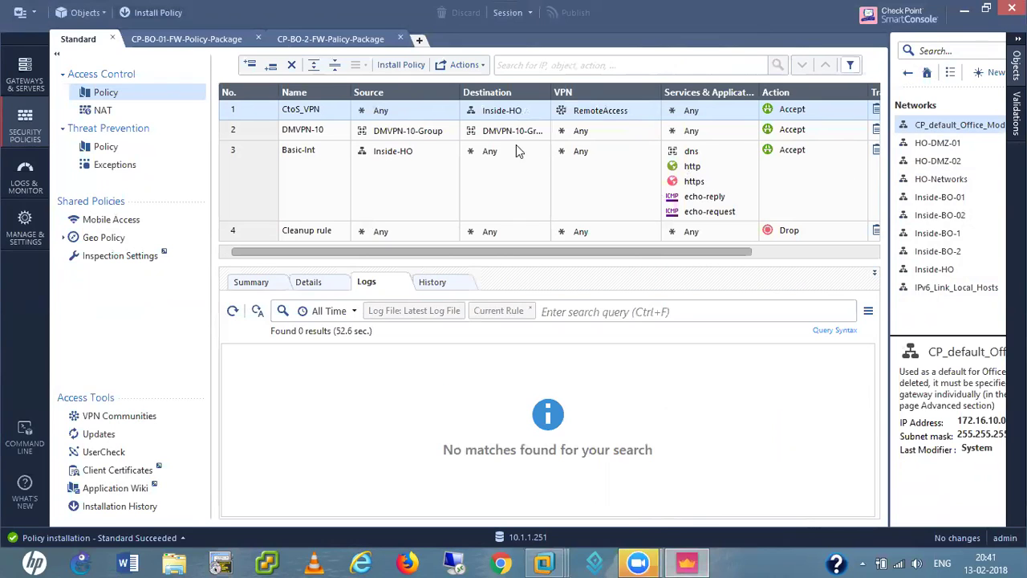
left_click_drag(653, 252, 773, 252)
double_click(852, 111)
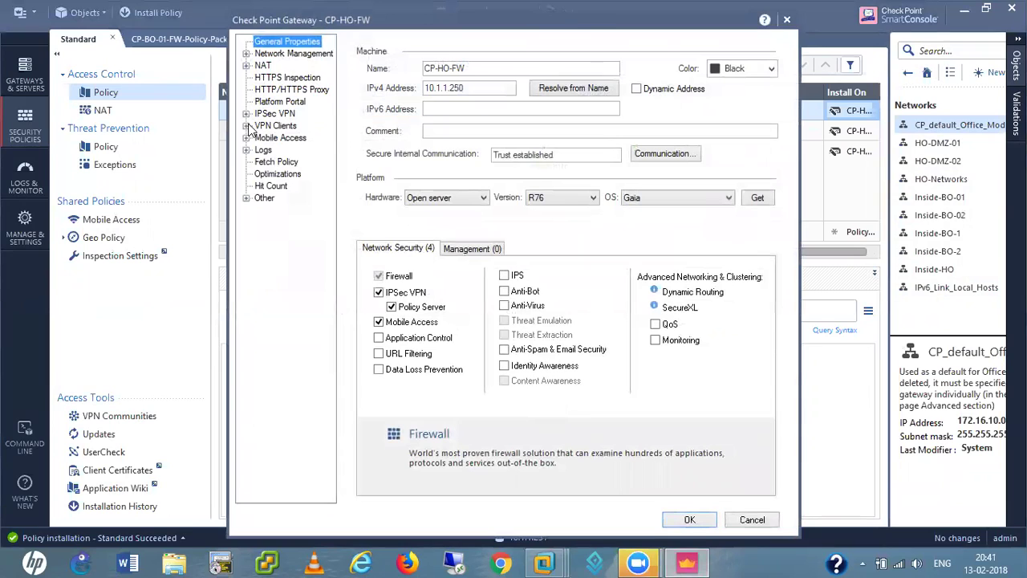
- Confirm Office Mode allocates from CP_default_Office_Mode_addresses_pool for all users, then cancel without changes
left_click(246, 126)
left_click(292, 149)
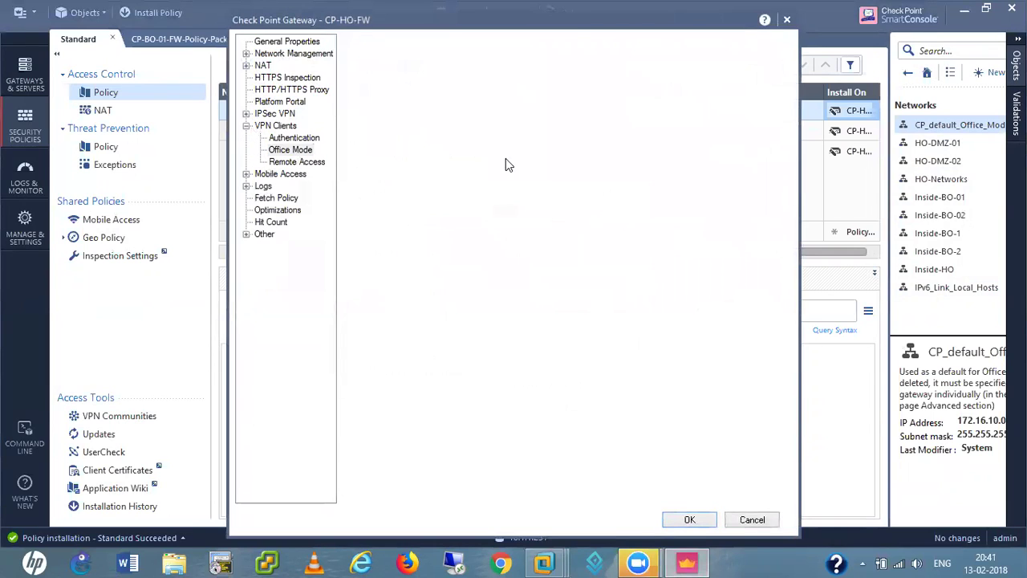
left_click(616, 225)
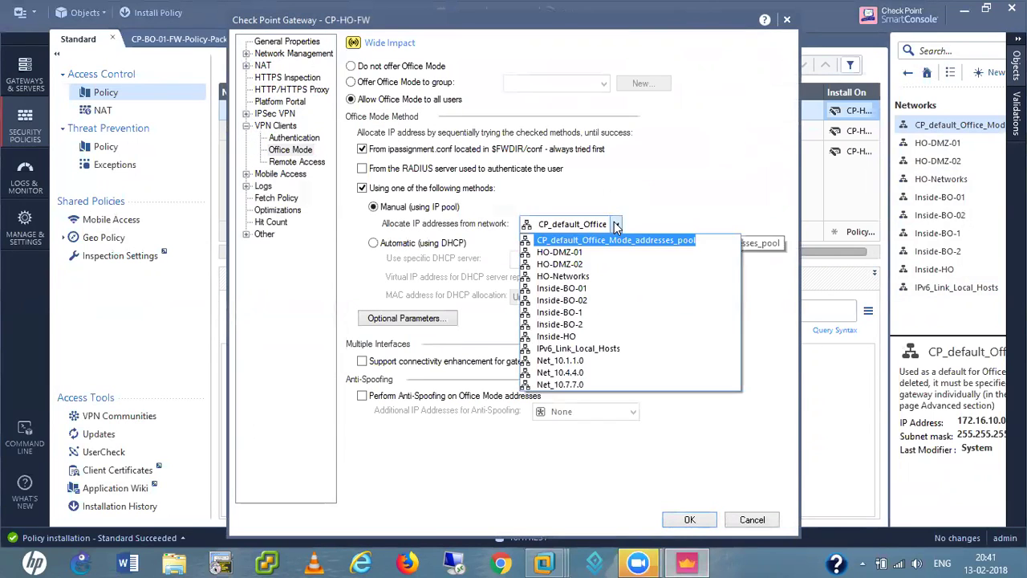
left_click(616, 228)
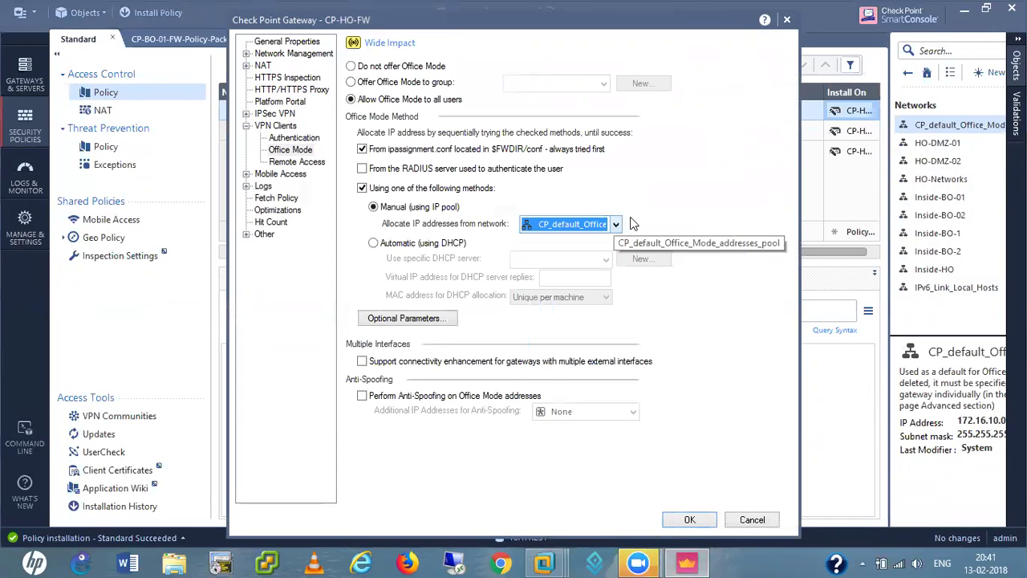
left_click(760, 525)
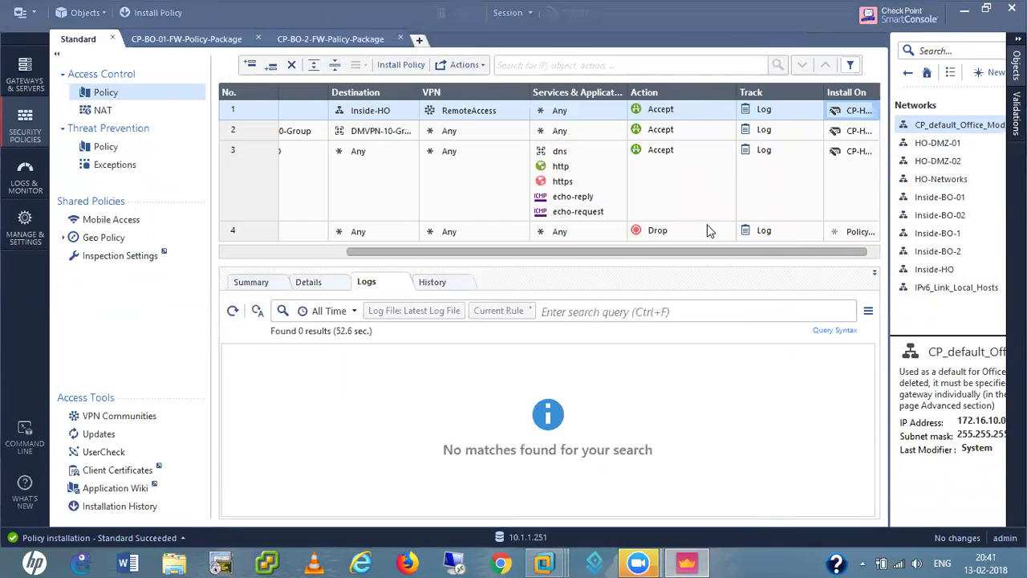
left_click(687, 564)
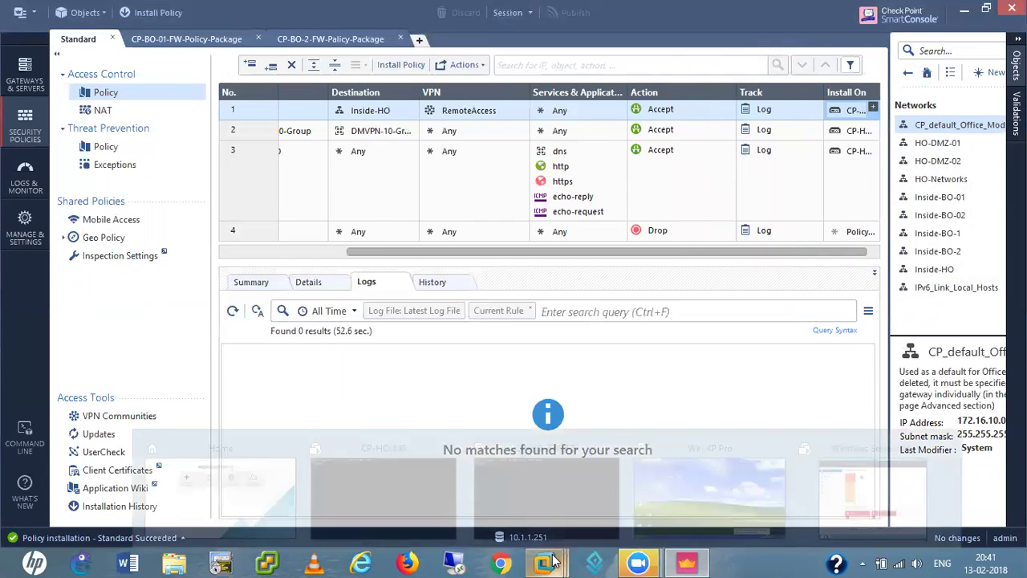
- In the Win XP Pro VM's command window, list the routes and ping 10.1.1.221 successfully
left_click(697, 491)
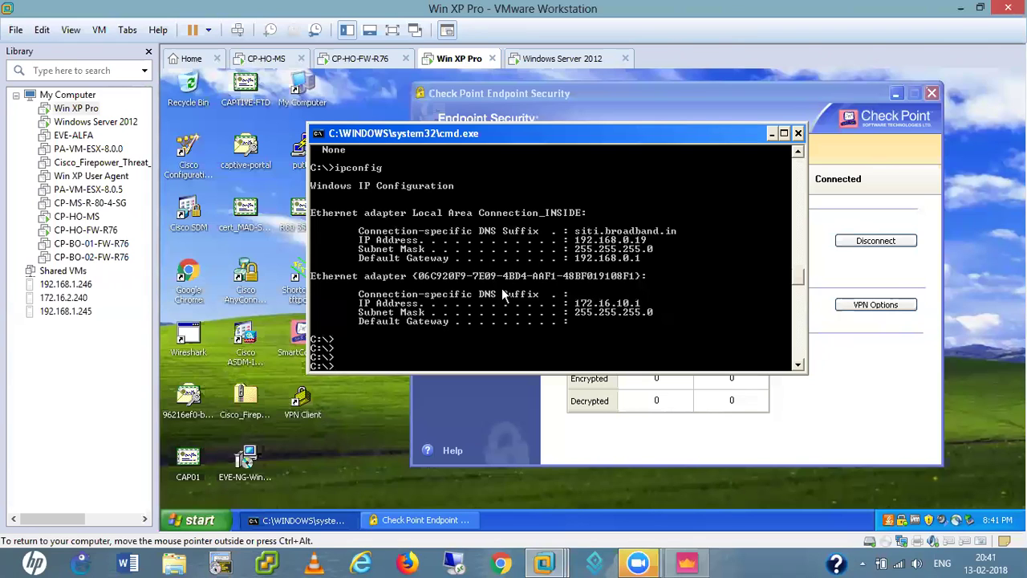
key("Up")
key("Up")
key("Up")
key("Up")
key("Up")
key("Up")
key("Up")
key("Up")
key("Up")
key("Return")
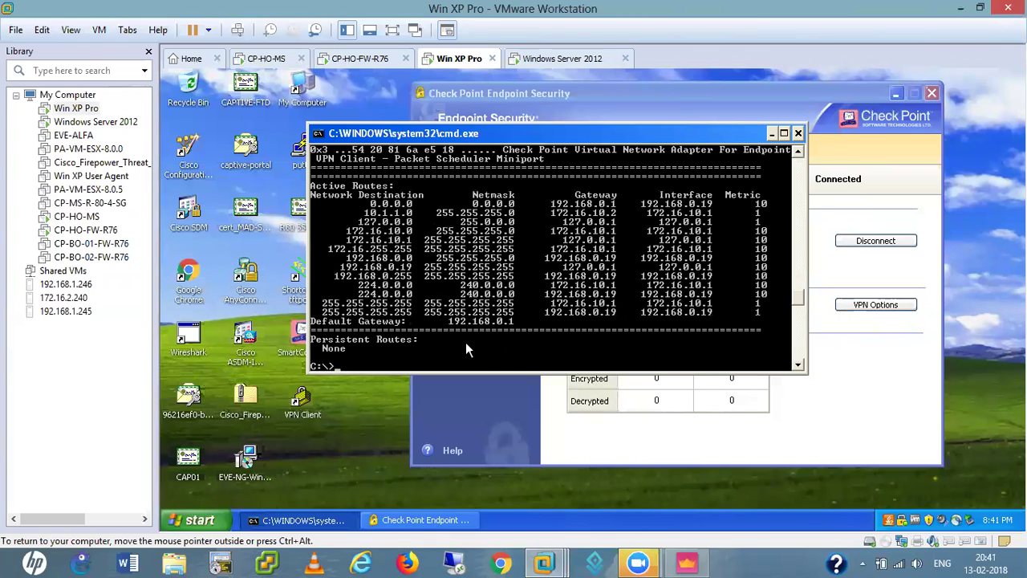
key("Return")
key("Return")
key("Return")
key("Return")
type("ping 1")
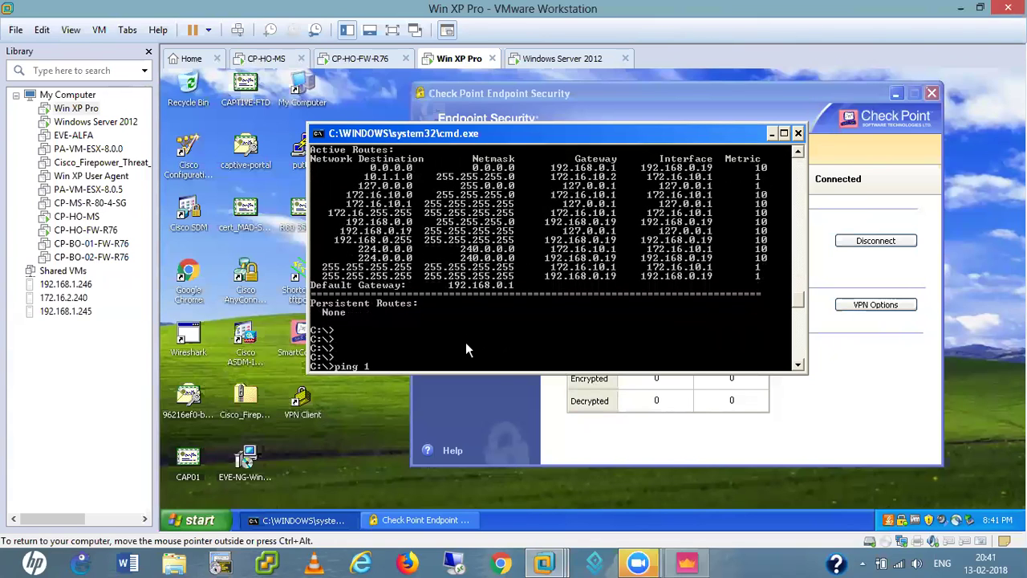
type("0.1.1.221")
key("Return")
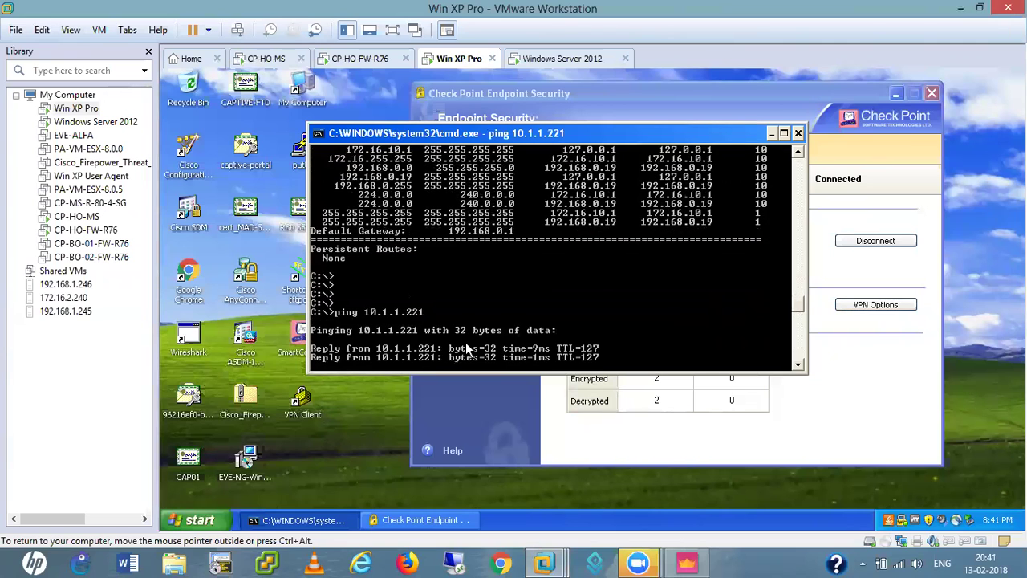
- Trace the route to 10.1.1.221 with tracert, confirming it passes through 192.168.0.250
key("Up")
key("Left")
key("Left")
key("Left")
key("Left")
key("Left")
key("Left")
key("Left")
key("Left")
key("Left")
key("Left")
key("Left")
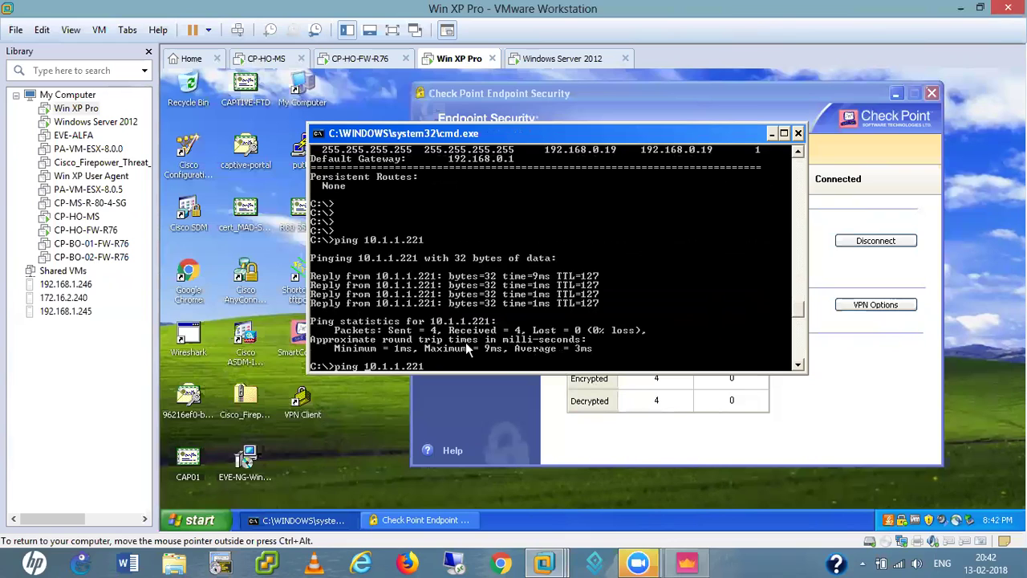
key("BackSpace")
key("BackSpace")
key("BackSpace")
key("BackSpace")
type("tracert")
key("Return")
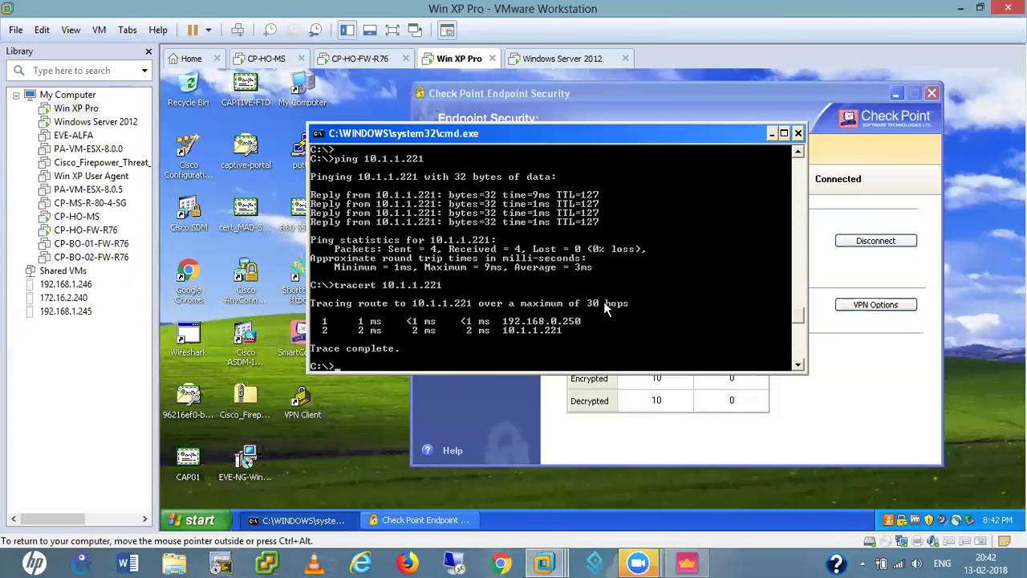
left_click_drag(598, 142, 540, 97)
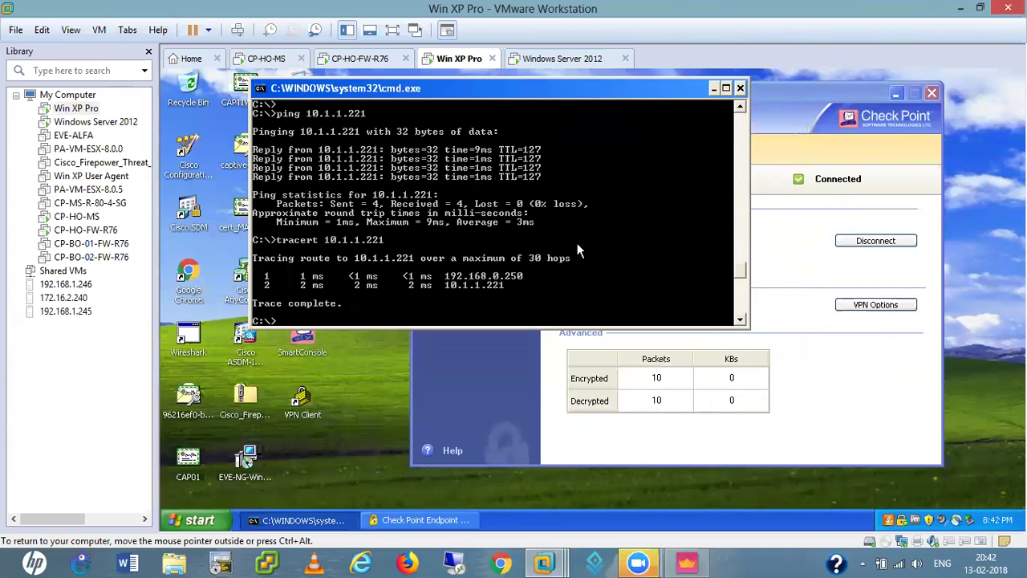
left_click_drag(525, 97, 597, 119)
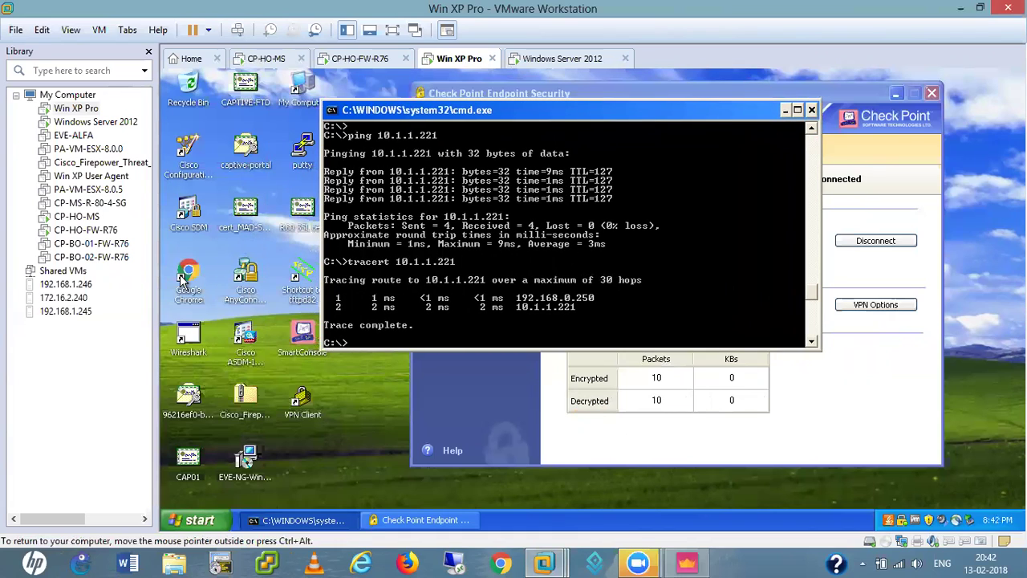
left_click(192, 277)
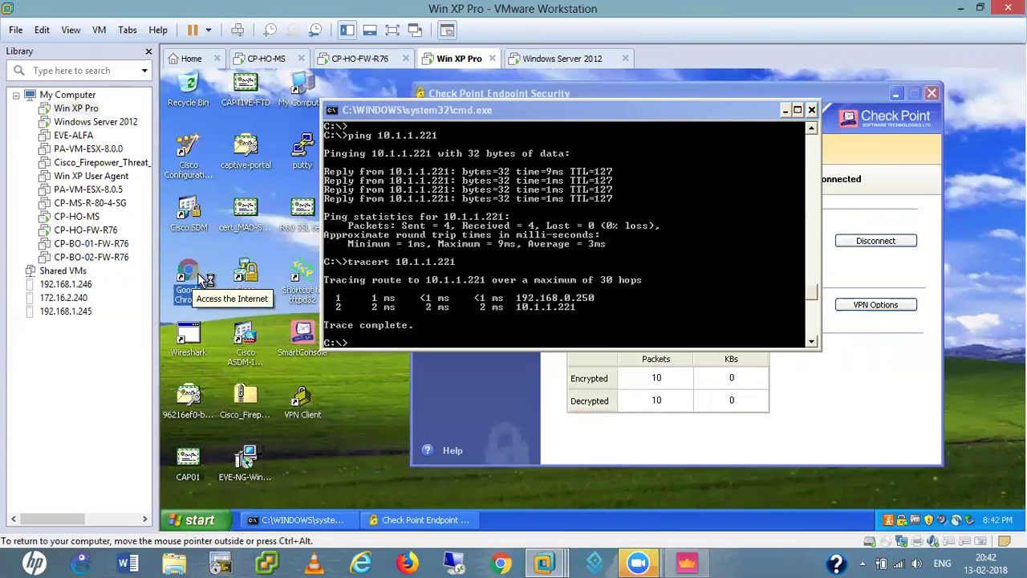
double_click(197, 273)
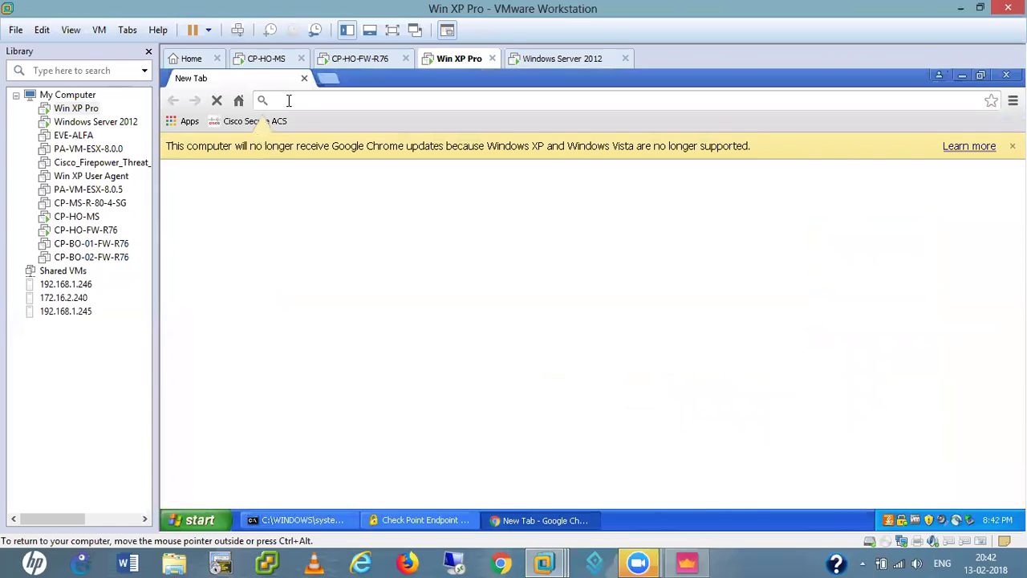
type("http")
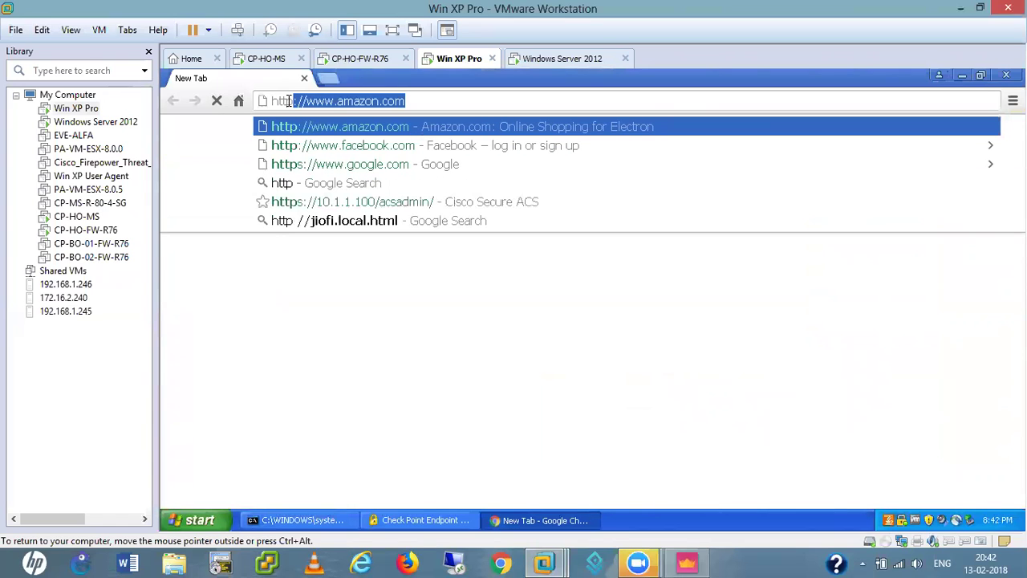
type("://10")
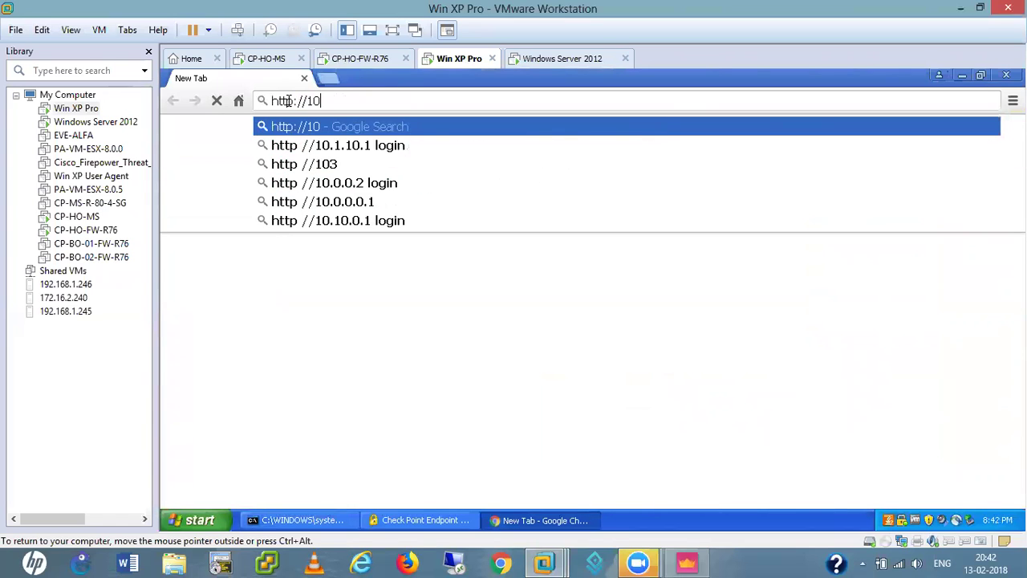
type(".1.1.2221")
key("Return")
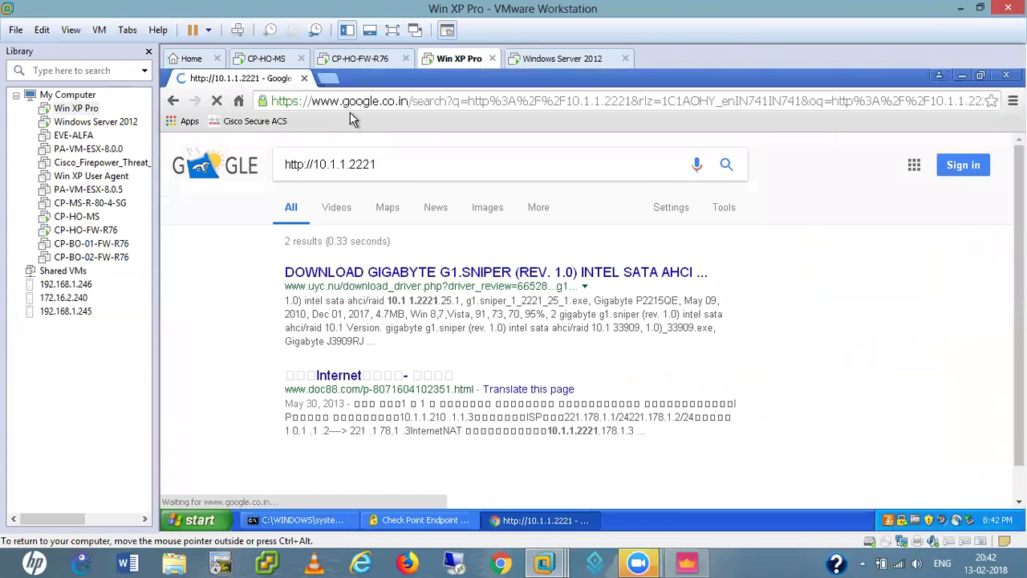
left_click(345, 103)
type("http:///")
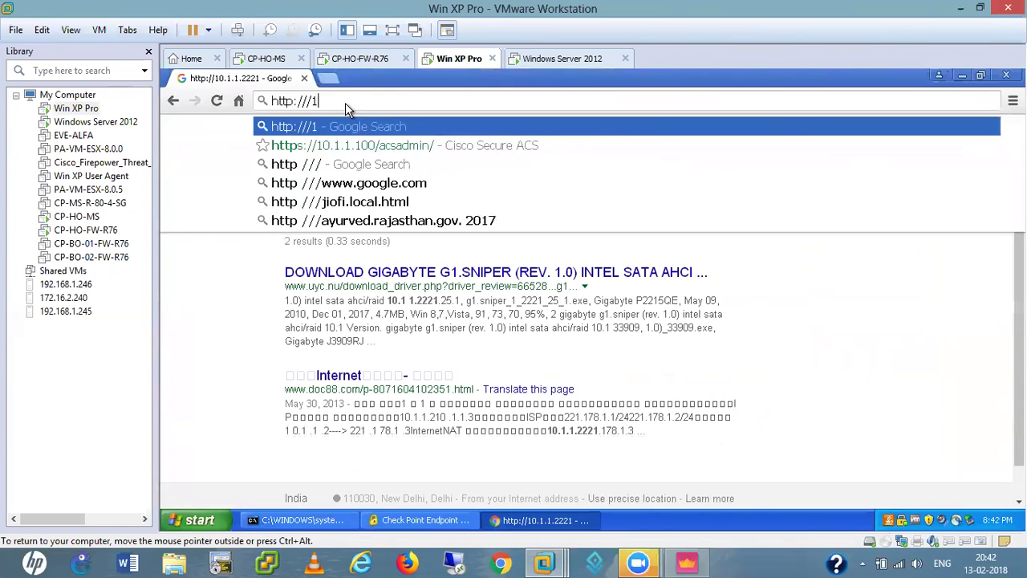
type("10.1.1.221")
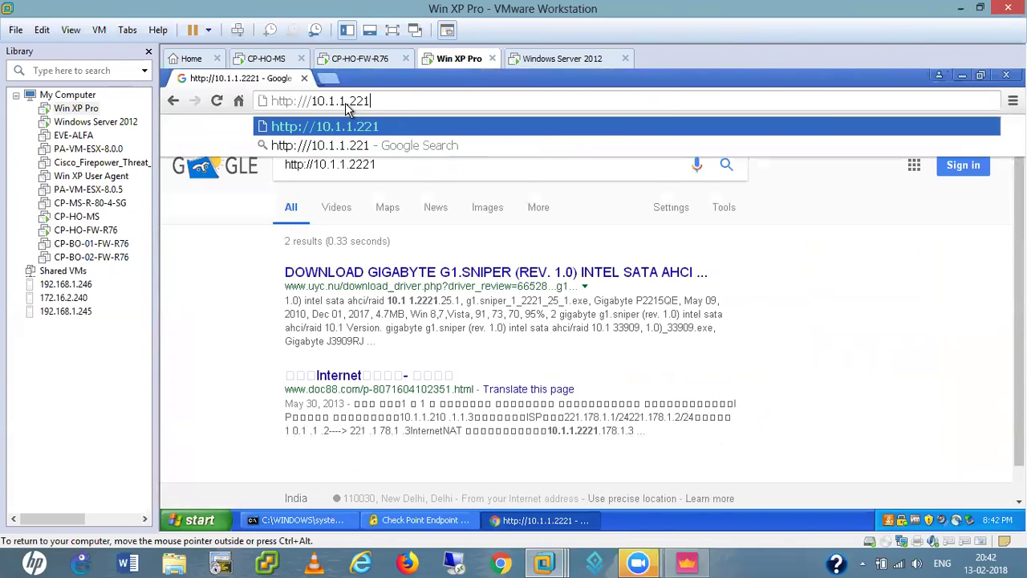
key("Return")
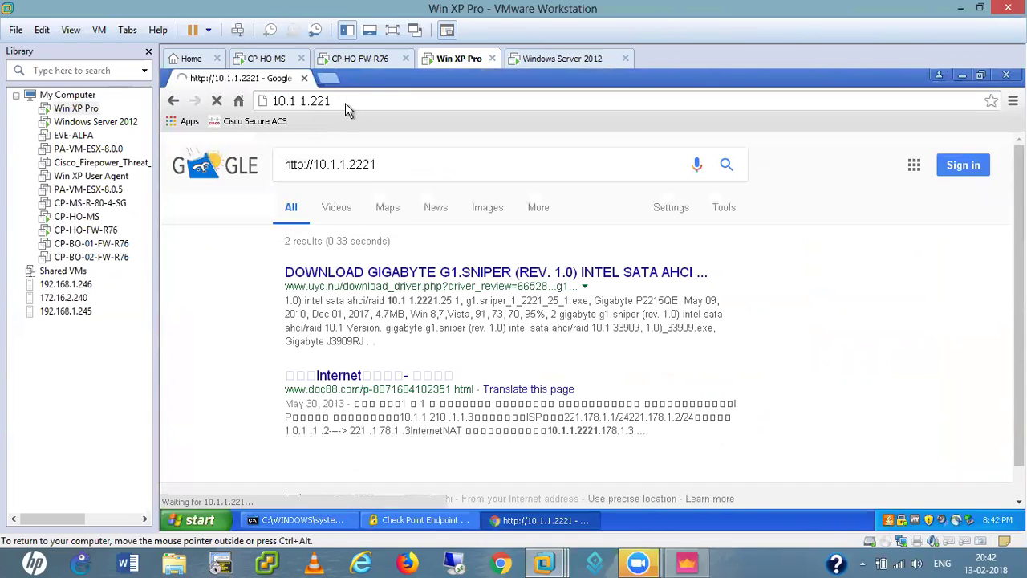
left_click(329, 78)
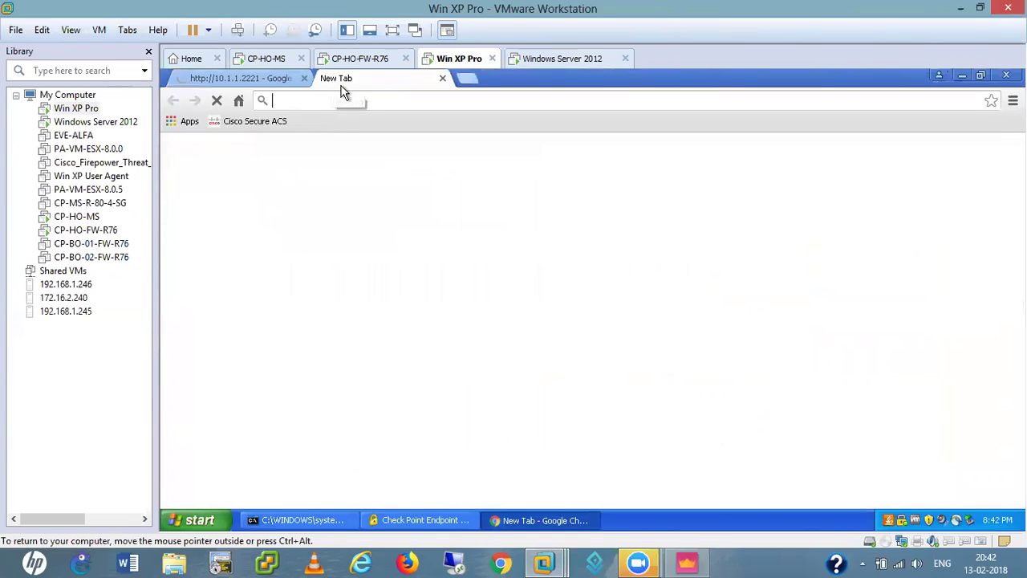
type("ht")
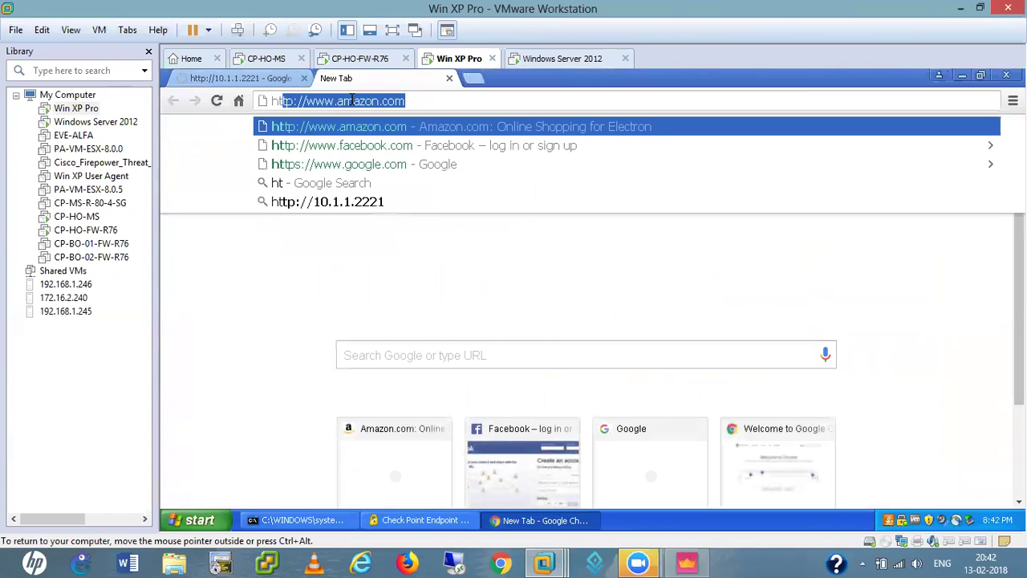
type("tps://")
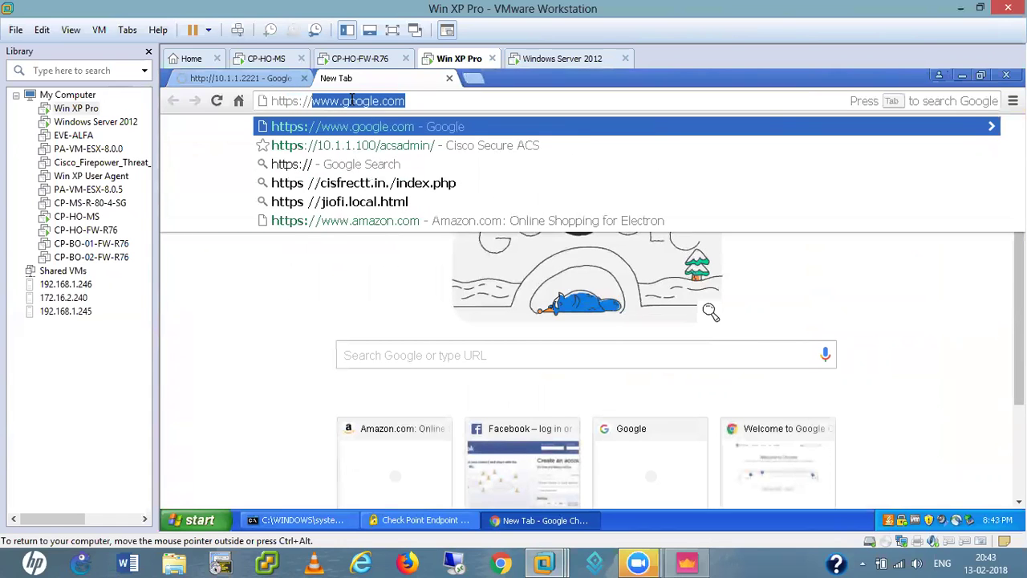
type("10.1.1.251")
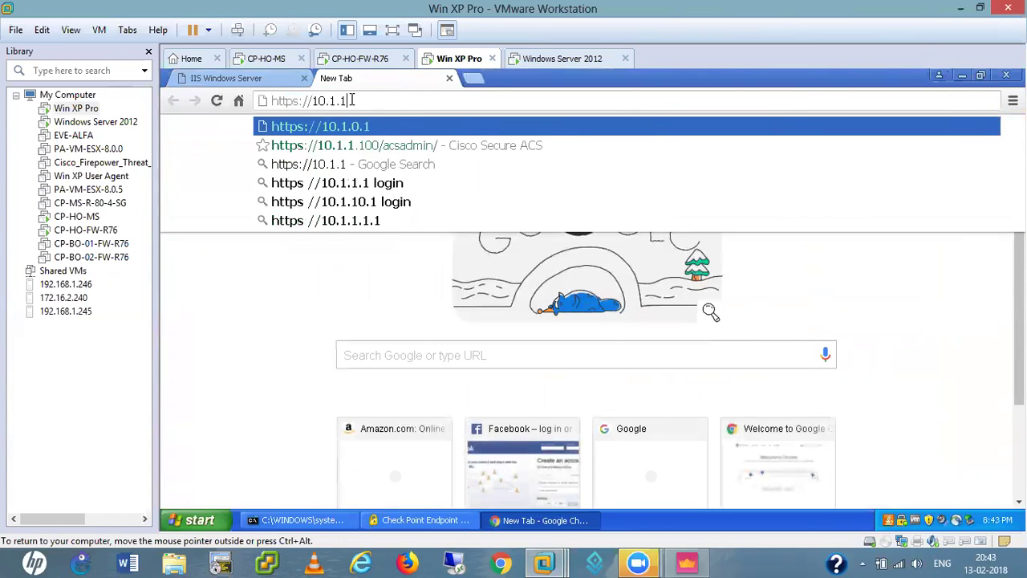
key("Return")
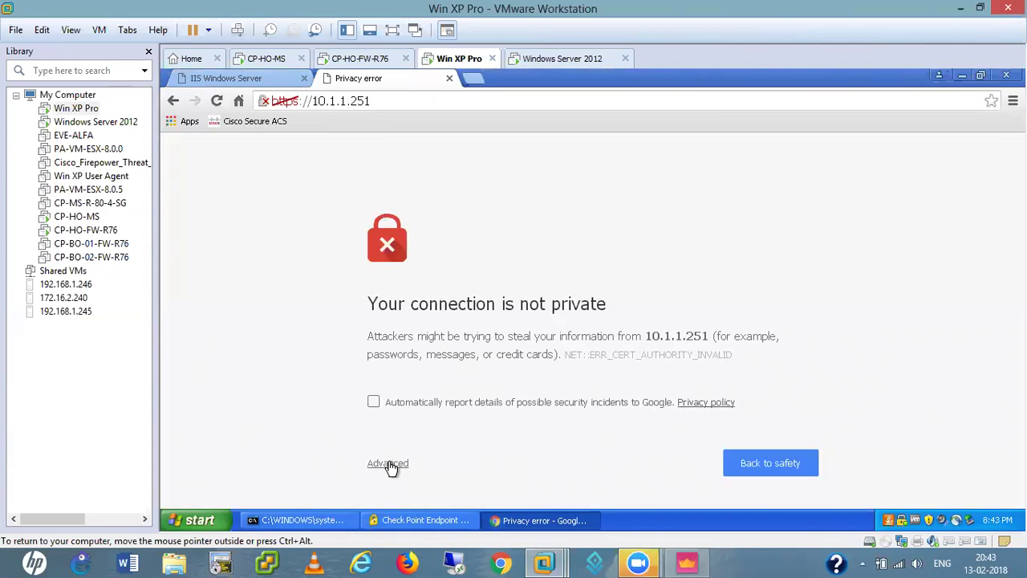
- Proceed past the certificate warning to the Gaia login, check both tabs, then close Chrome for Endpoint Security
left_click(390, 464)
left_click(428, 464)
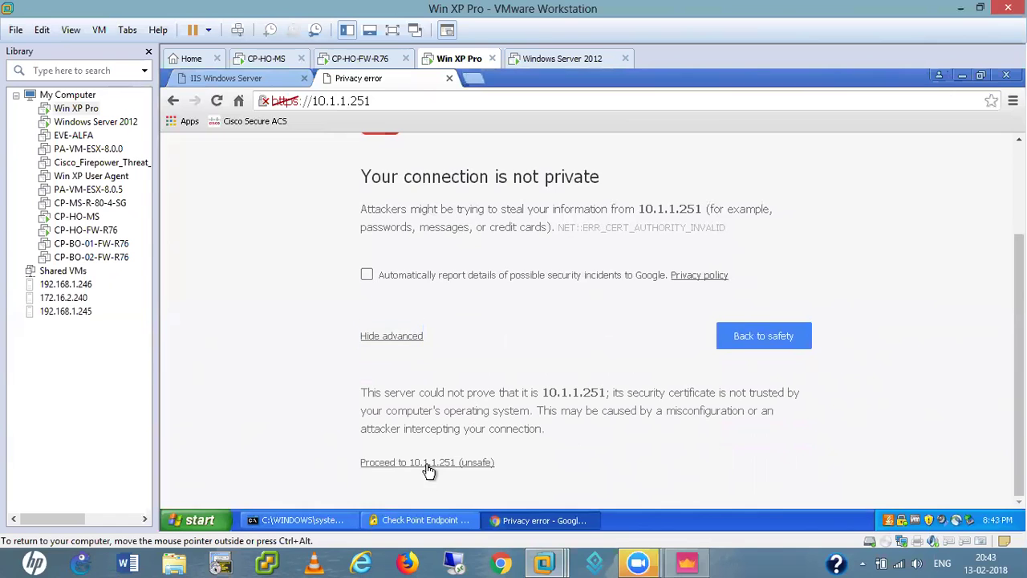
left_click(218, 79)
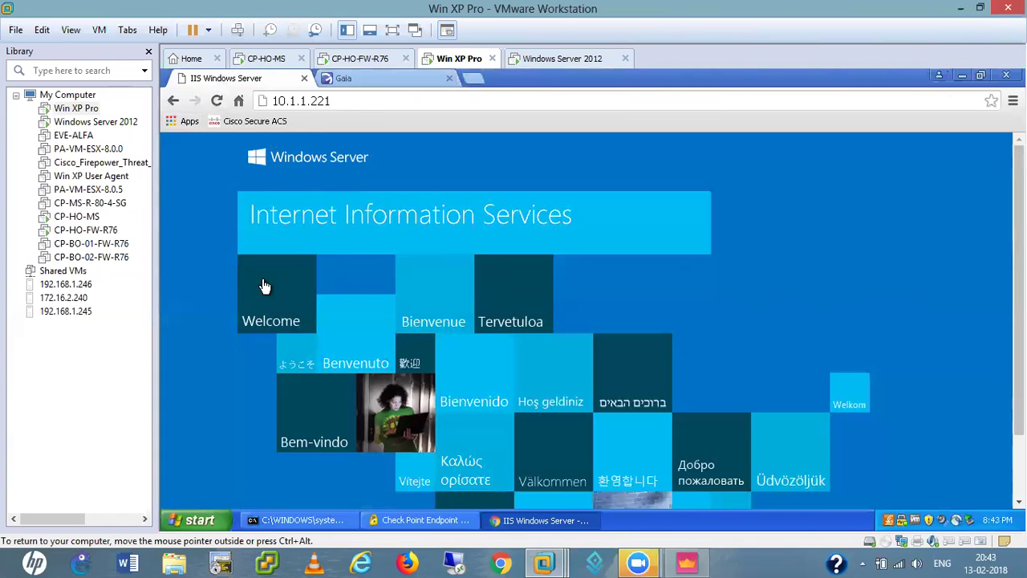
left_click(371, 77)
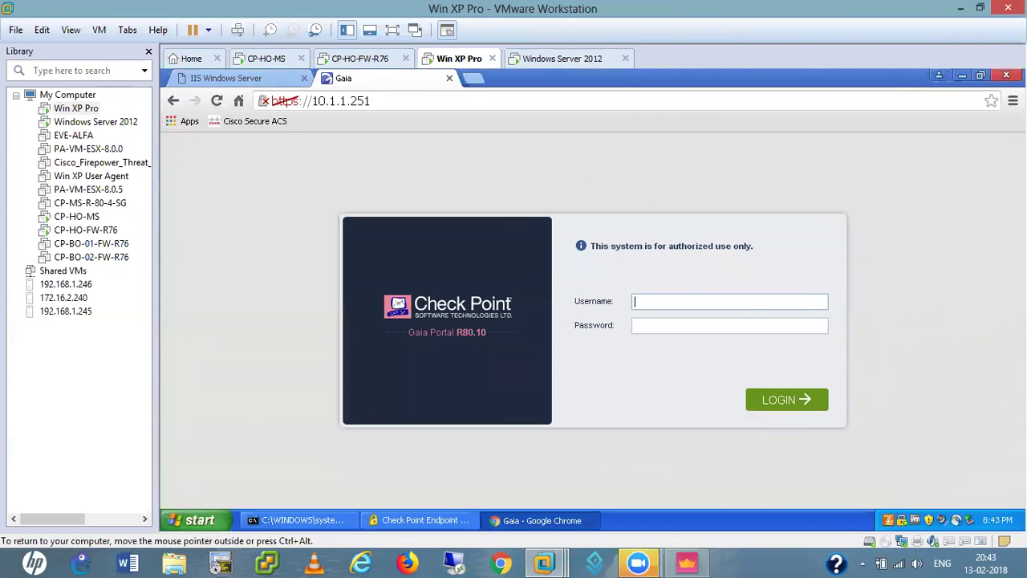
left_click(1006, 75)
left_click(630, 406)
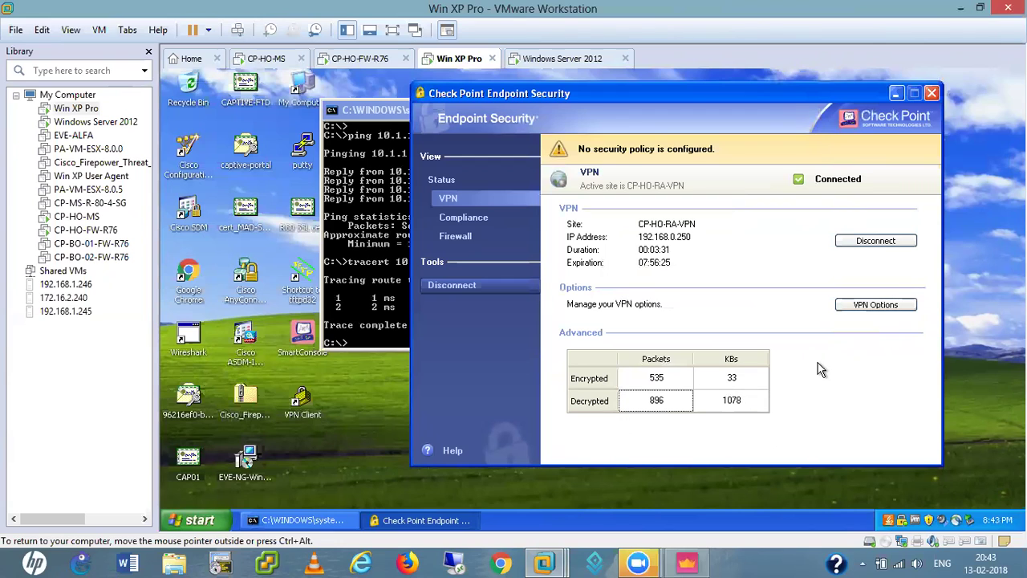
- Minimize VMware Workstation and hide SmartConsole with Win+D to show the host desktop
left_click(391, 298)
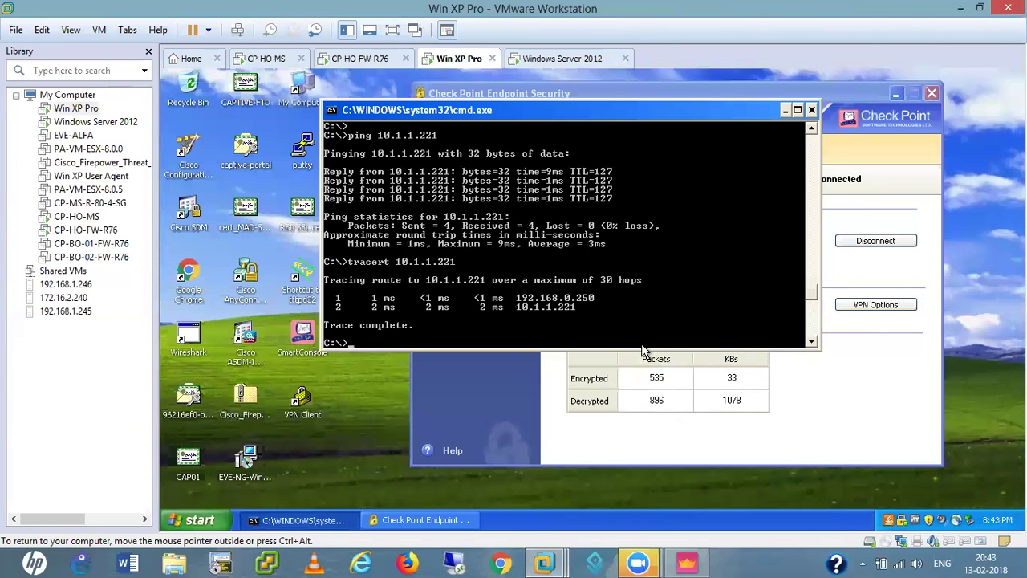
left_click(852, 419)
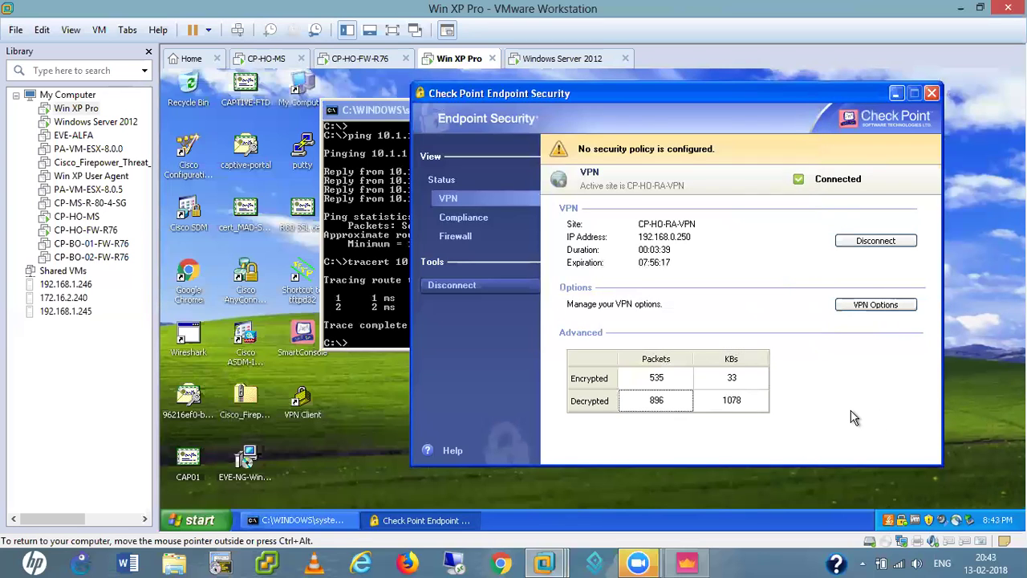
left_click(960, 10)
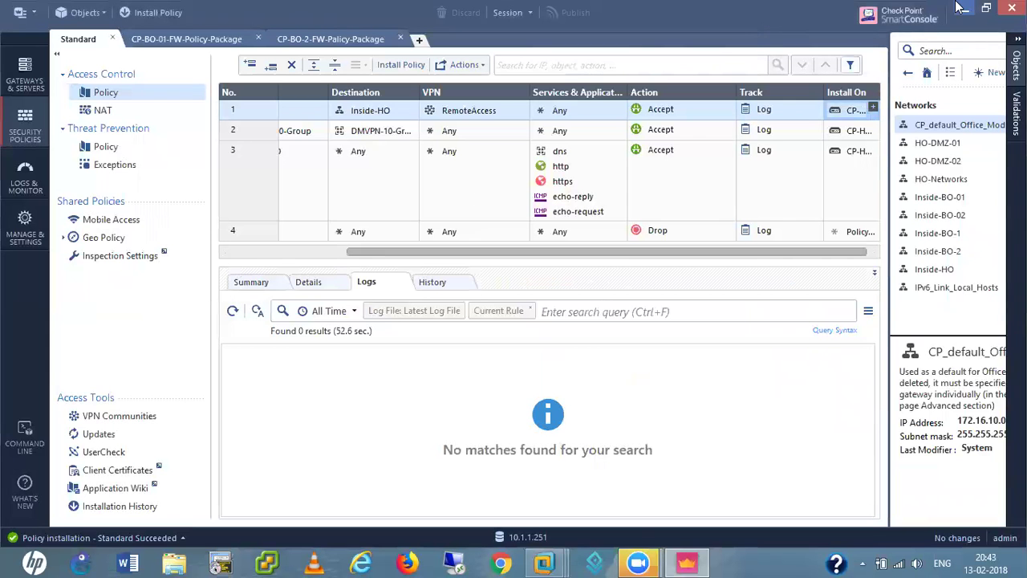
key("super+d")
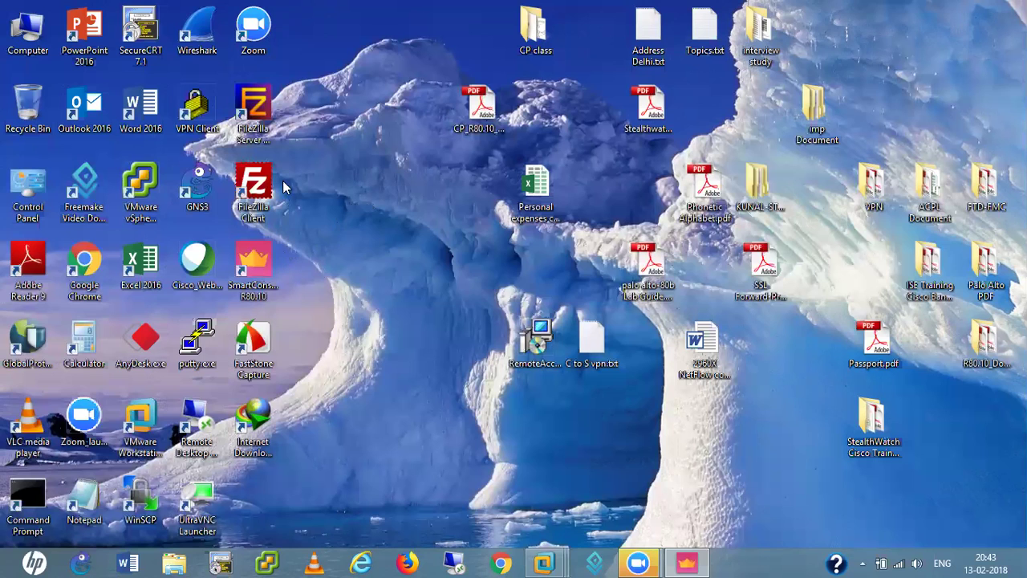
- Launch AnyDesk, enter the phone's remote desk address, and connect to mirror its screen
double_click(151, 356)
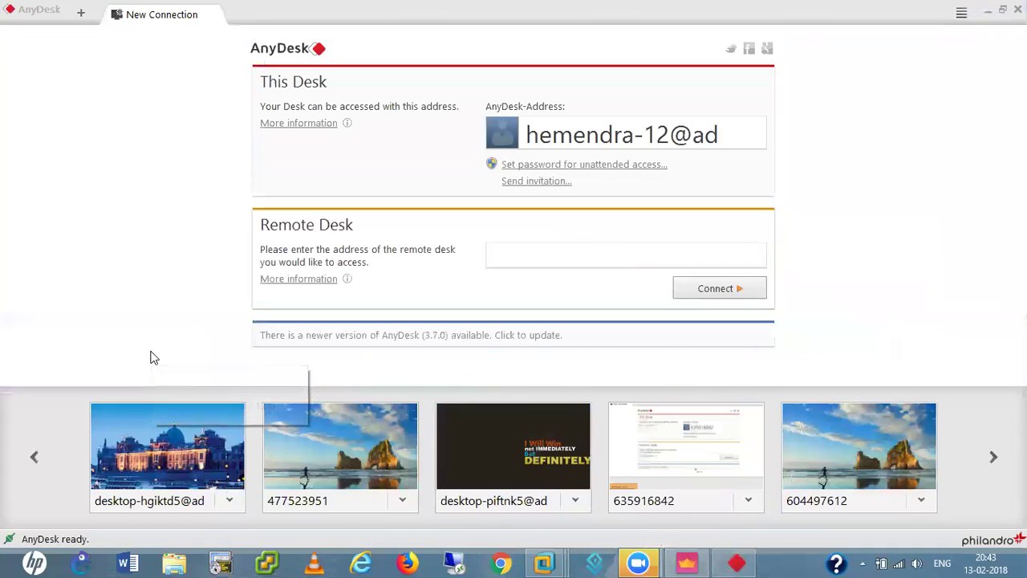
left_click(527, 257)
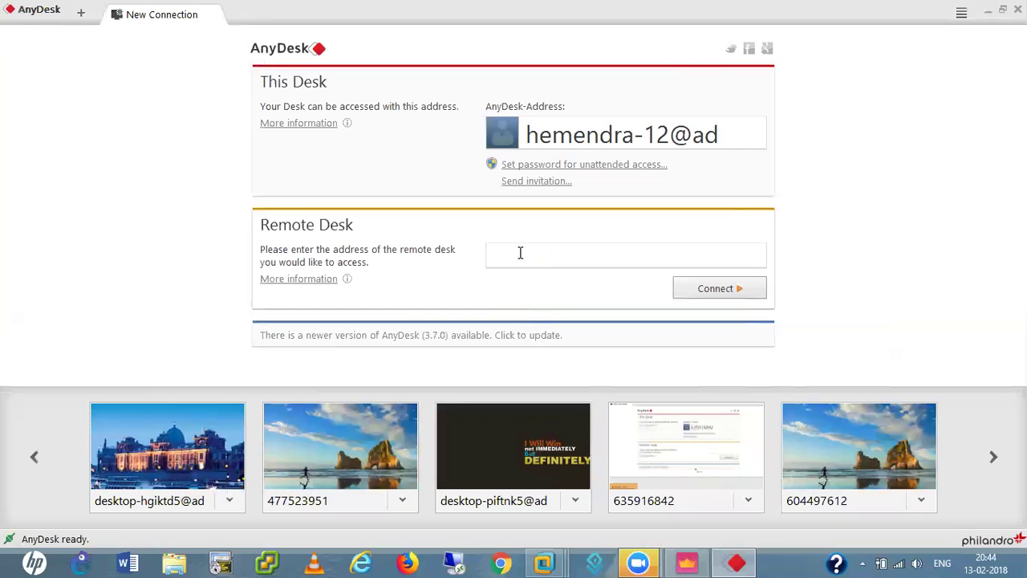
type("580913424")
left_click(719, 287)
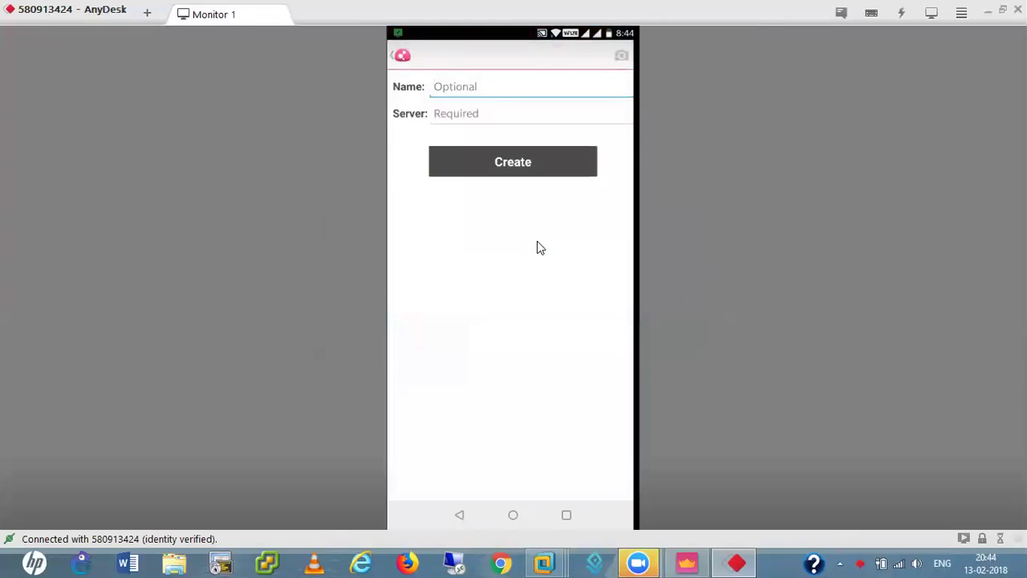
- Create a Capsule VPN site named 'cp ra vpn' with server 192.168.0.250
type("cp ra vpn")
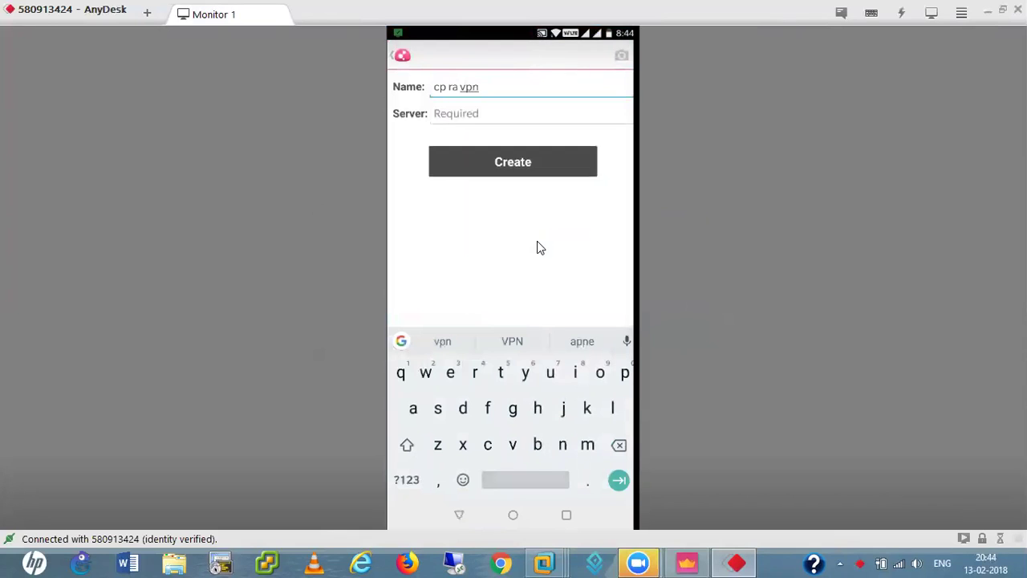
key("Tab")
type("19")
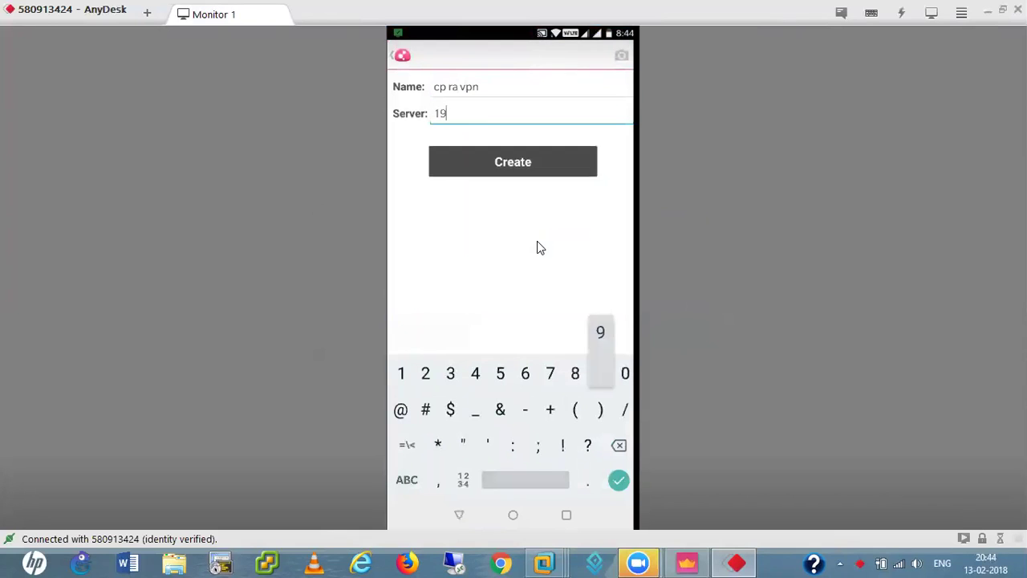
type("2.16")
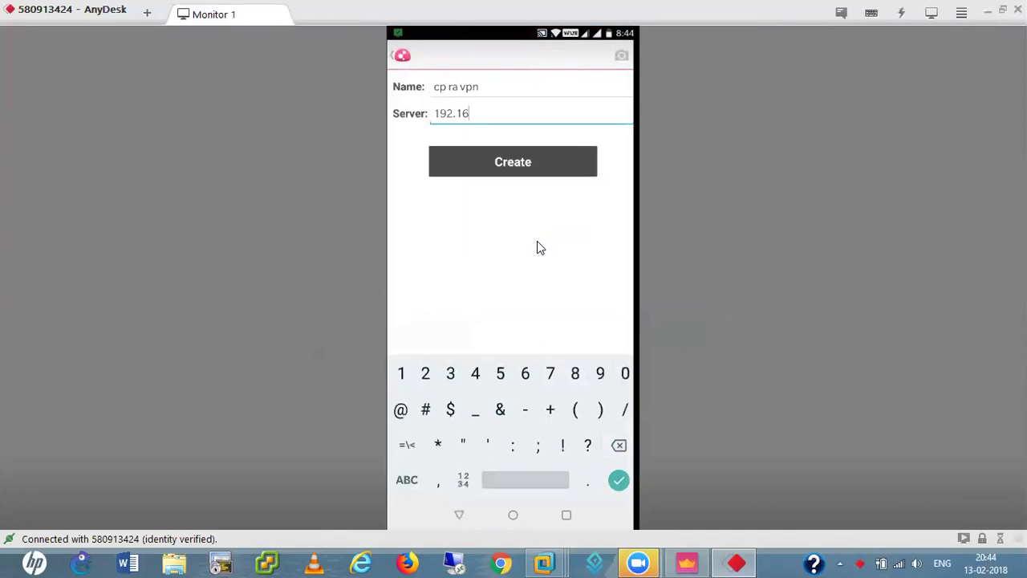
type("8.0.250")
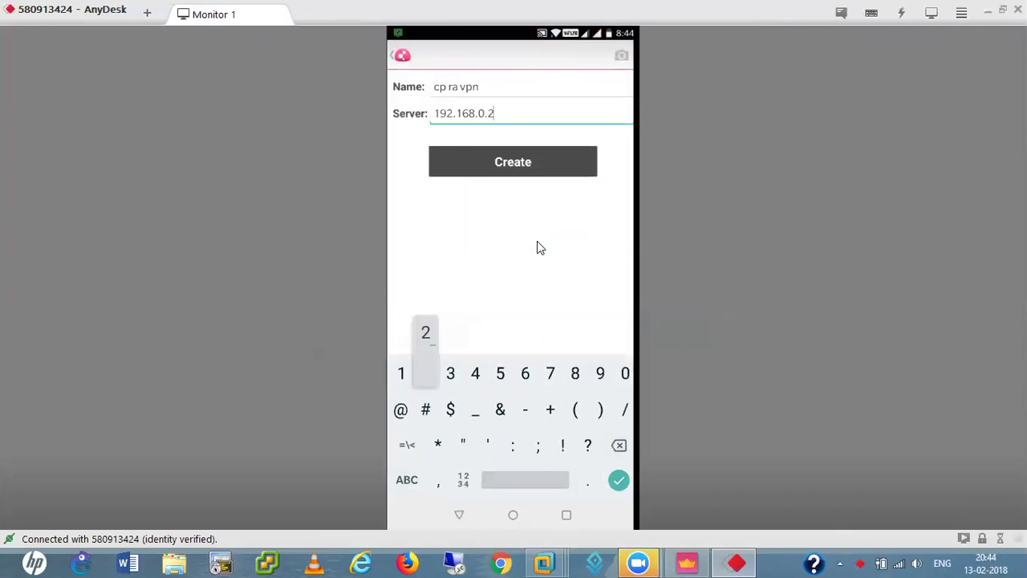
key("Return")
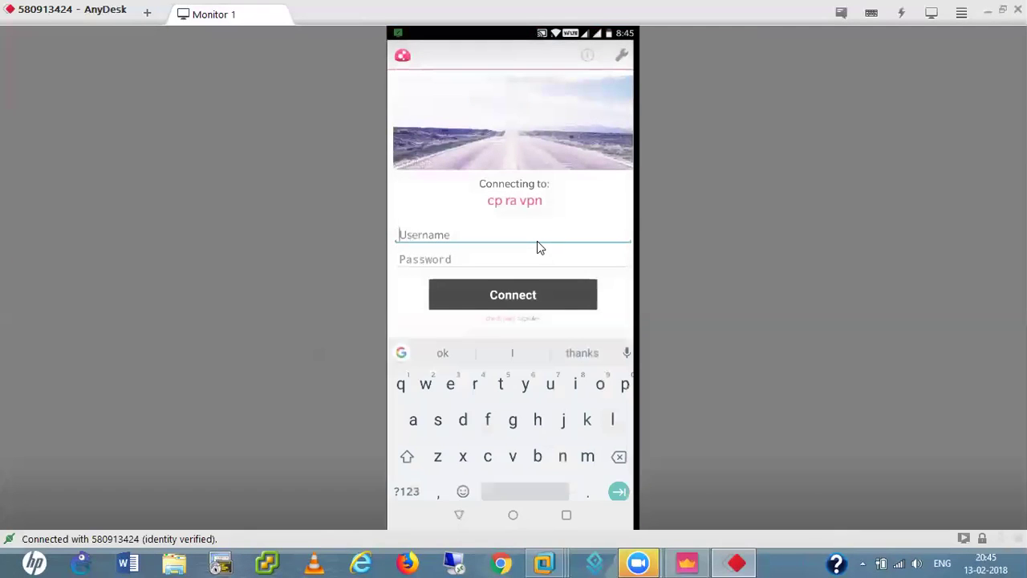
- Enter the VPN username and password on the 'cp ra vpn' login form and connect
type("bob")
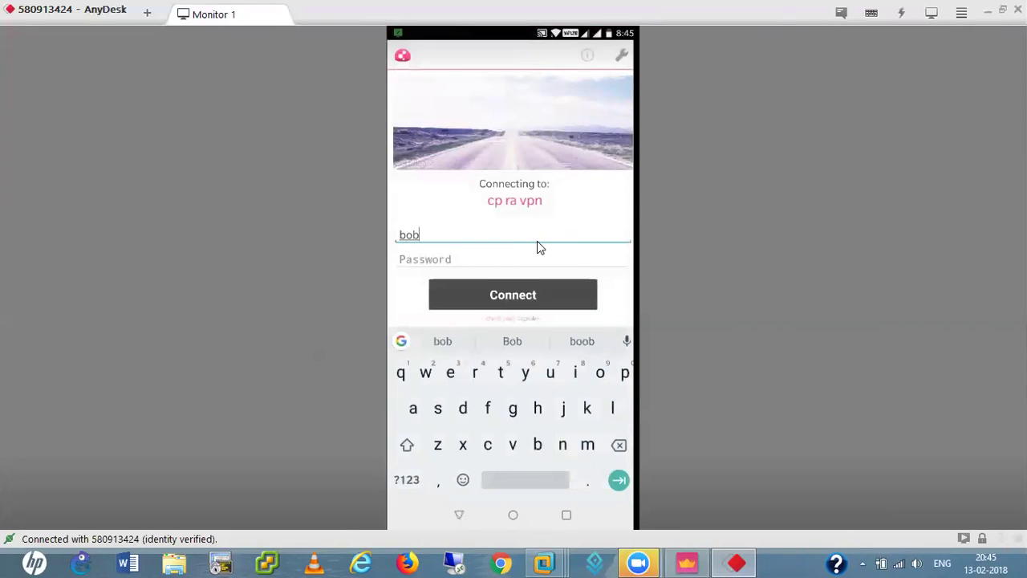
key("Tab")
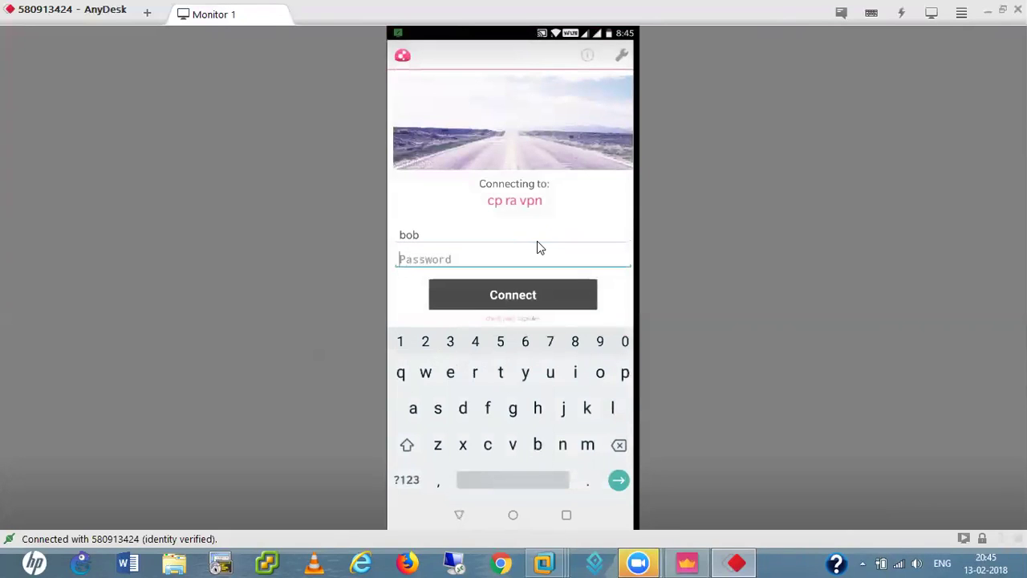
key("shift")
type("A")
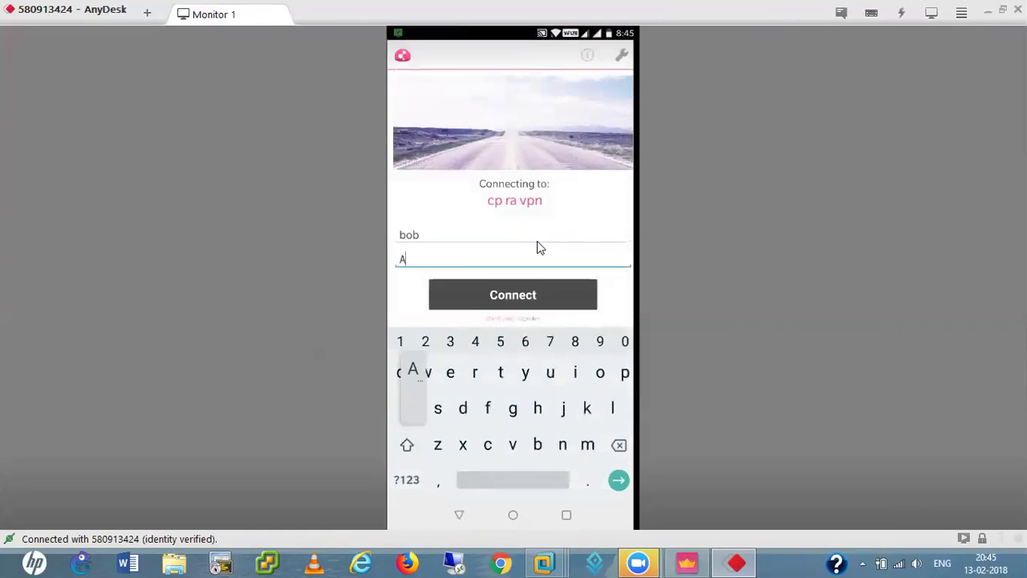
type("dmin")
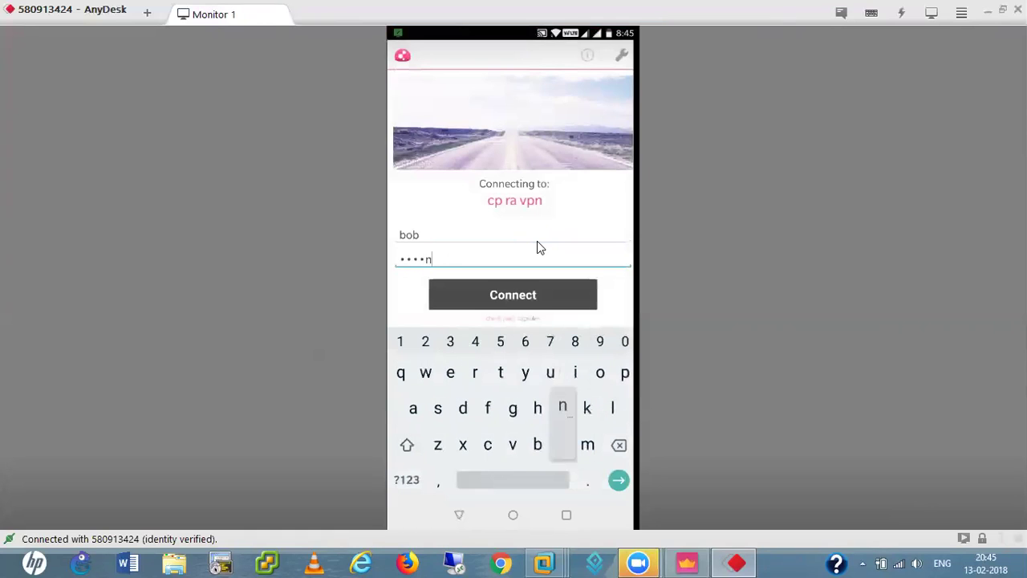
key("Return")
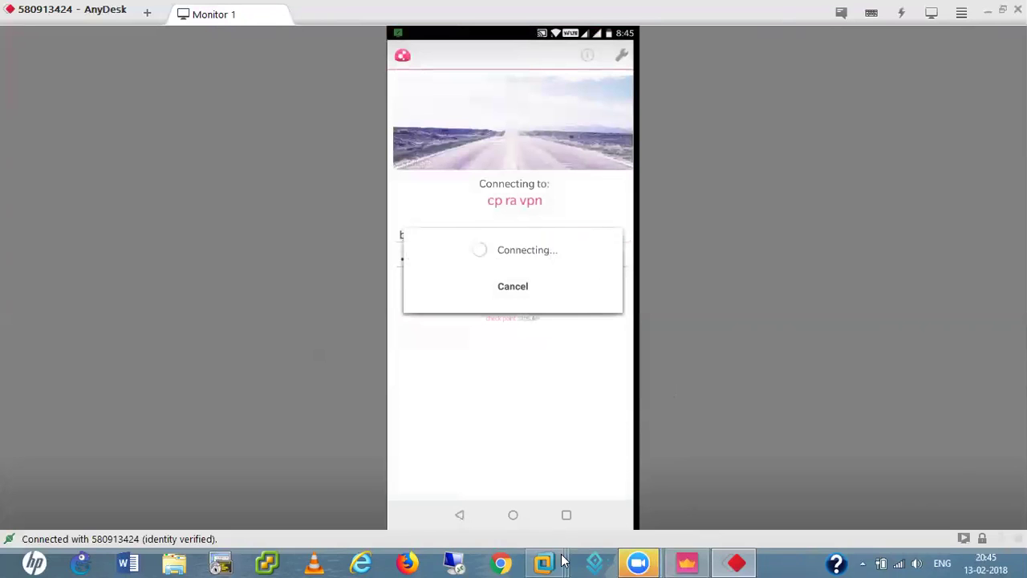
- Disconnect the Win XP Pro VM's Endpoint Security VPN, confirm with Yes, and return to AnyDesk
mouse_move(564, 559)
left_click(712, 489)
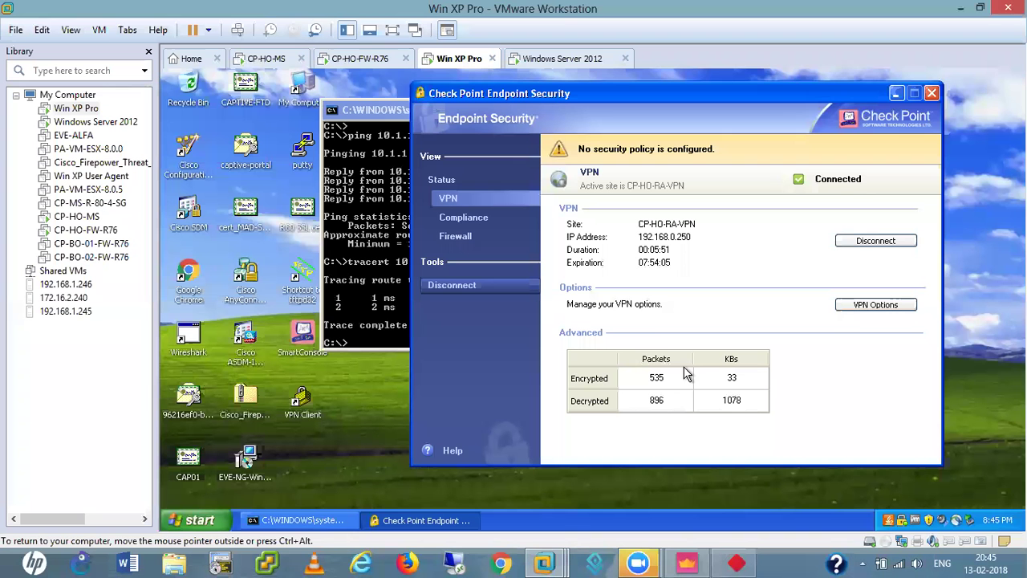
left_click(874, 241)
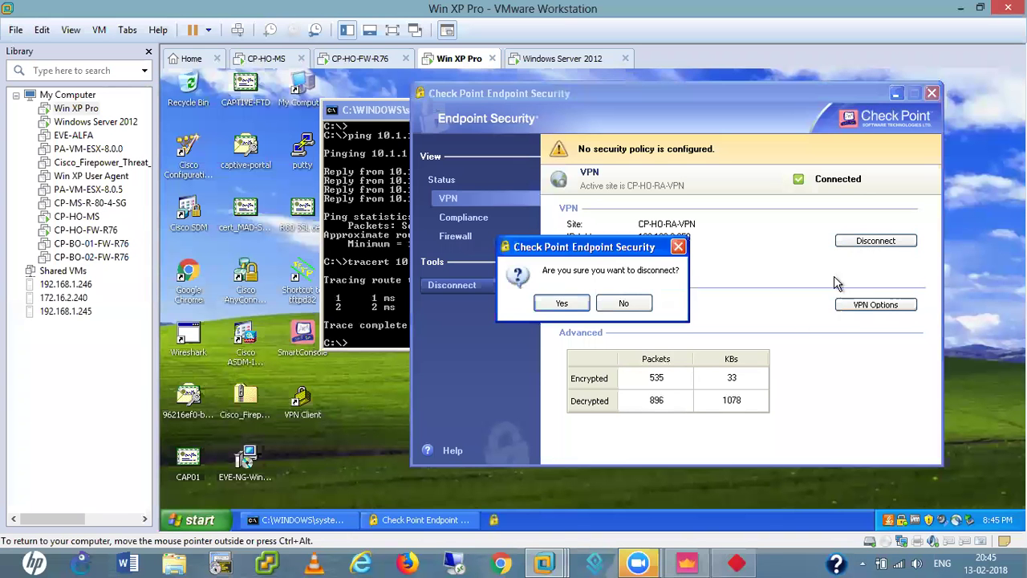
left_click(560, 302)
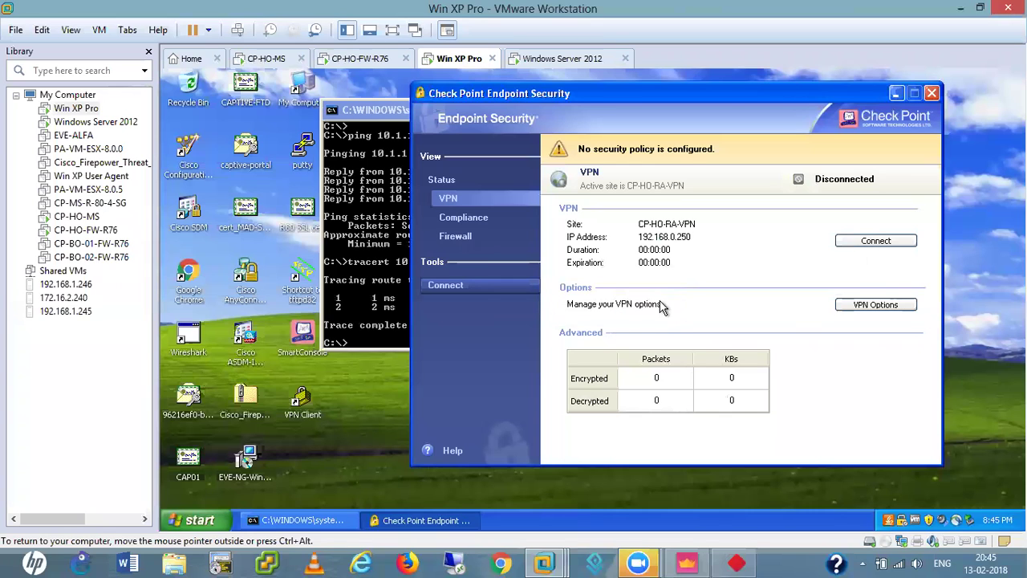
left_click(737, 563)
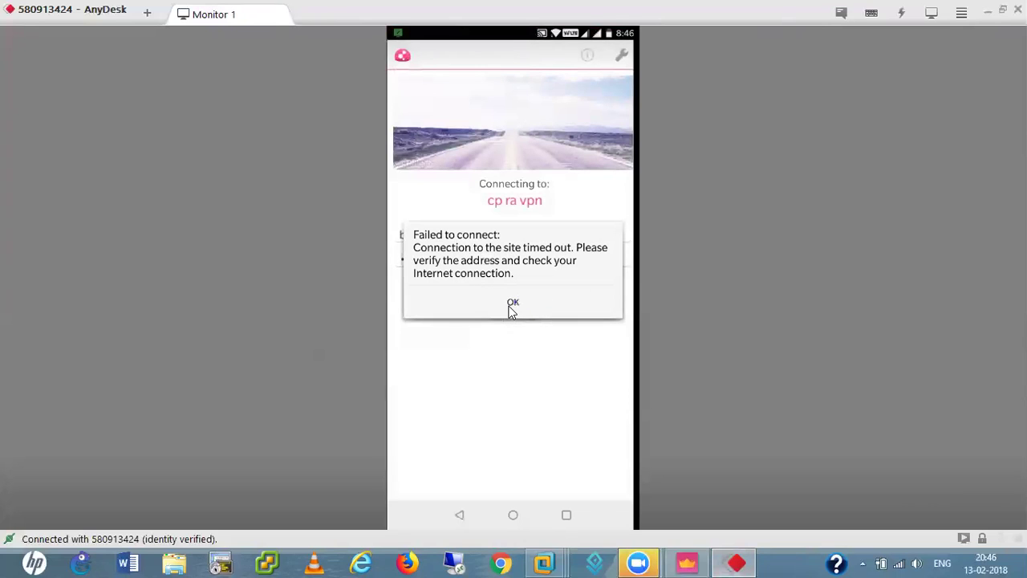
- Dismiss the timeout error and resubmit the VPN username and password to 'cp ra vpn'
left_click(510, 301)
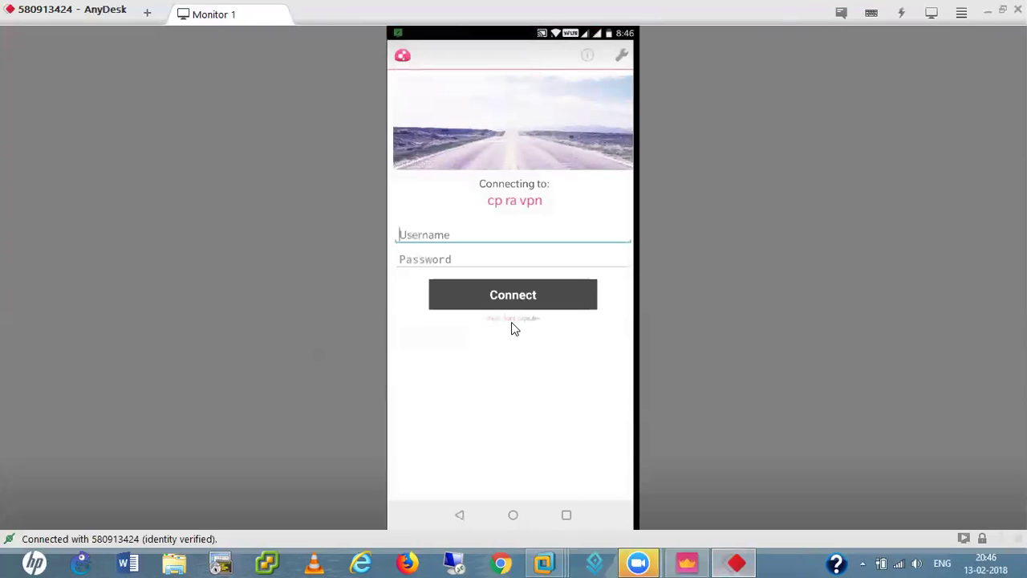
type("bob")
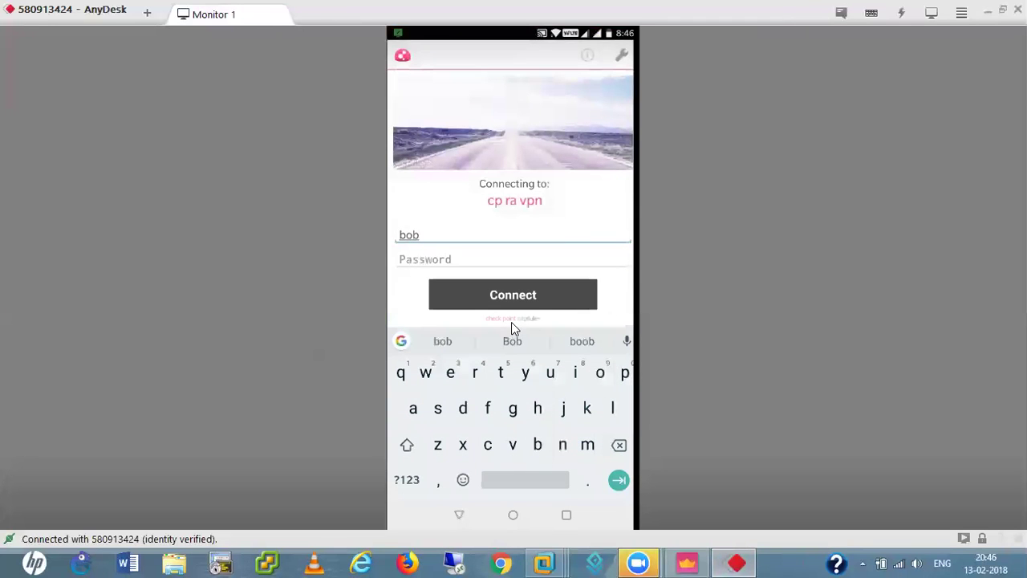
key("Tab")
type("Adm")
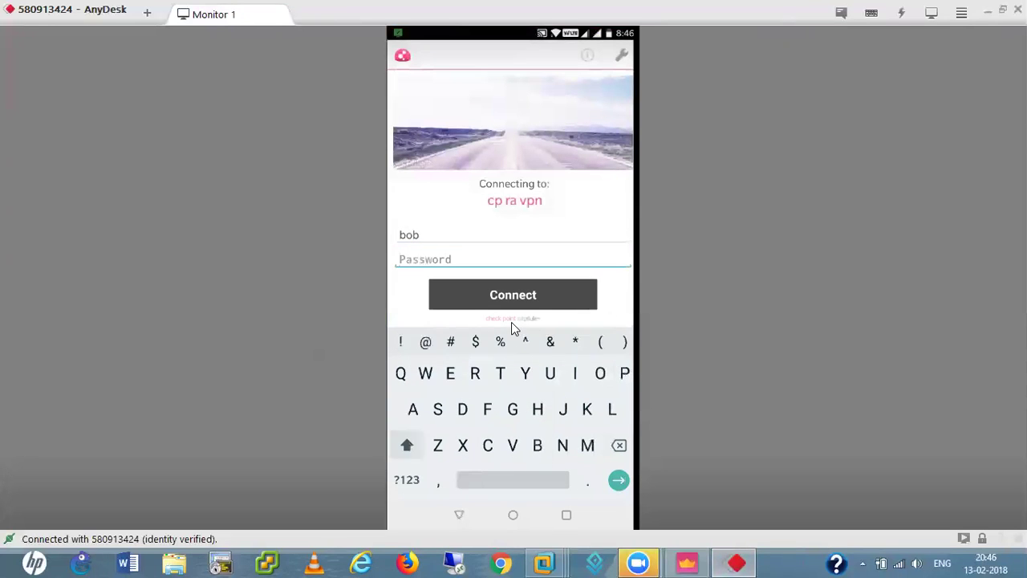
type("in")
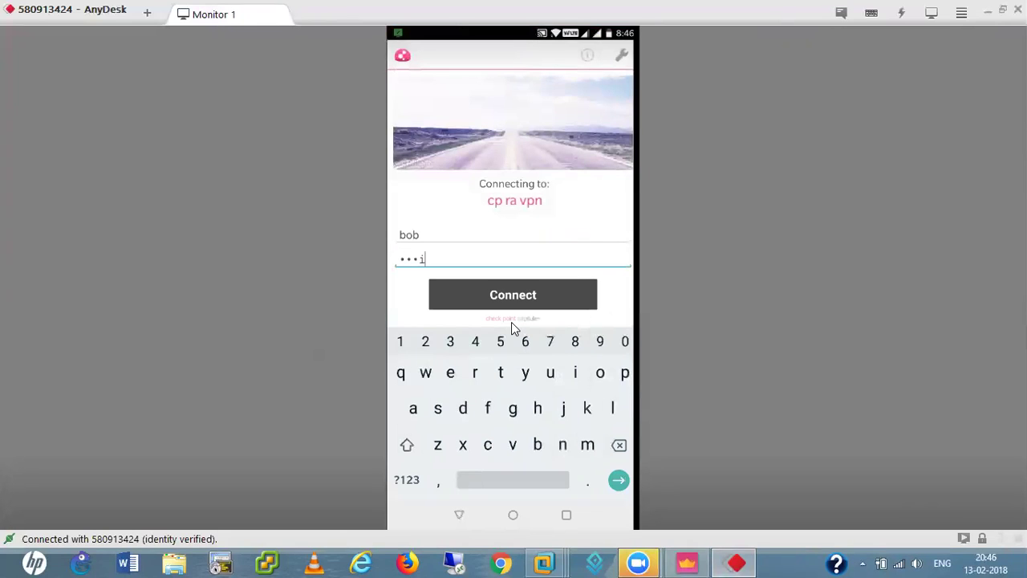
key("Return")
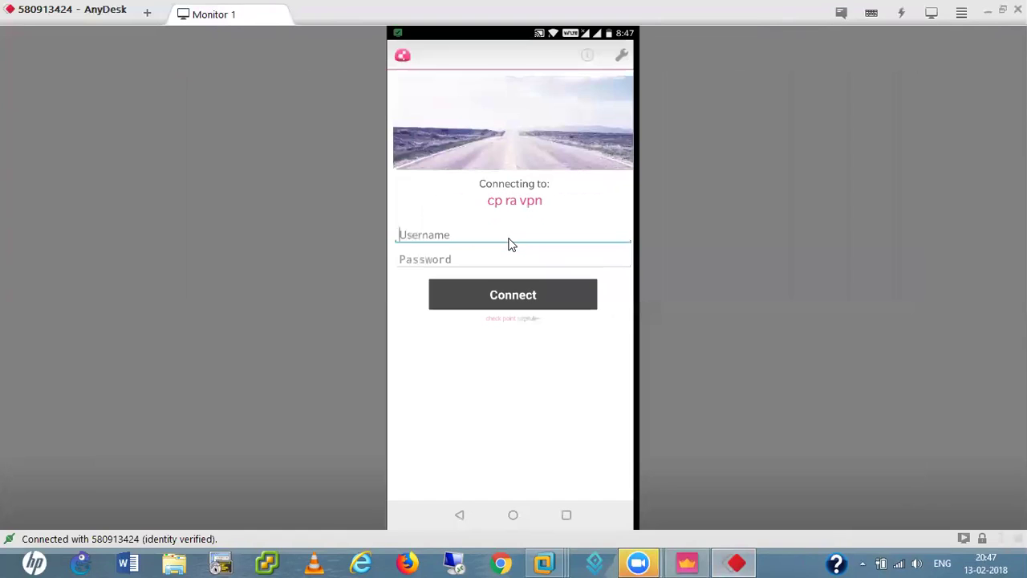
- Re-enter the VPN username and password in Capsule VPN and connect to 'cp ra vpn' again
left_click(512, 245)
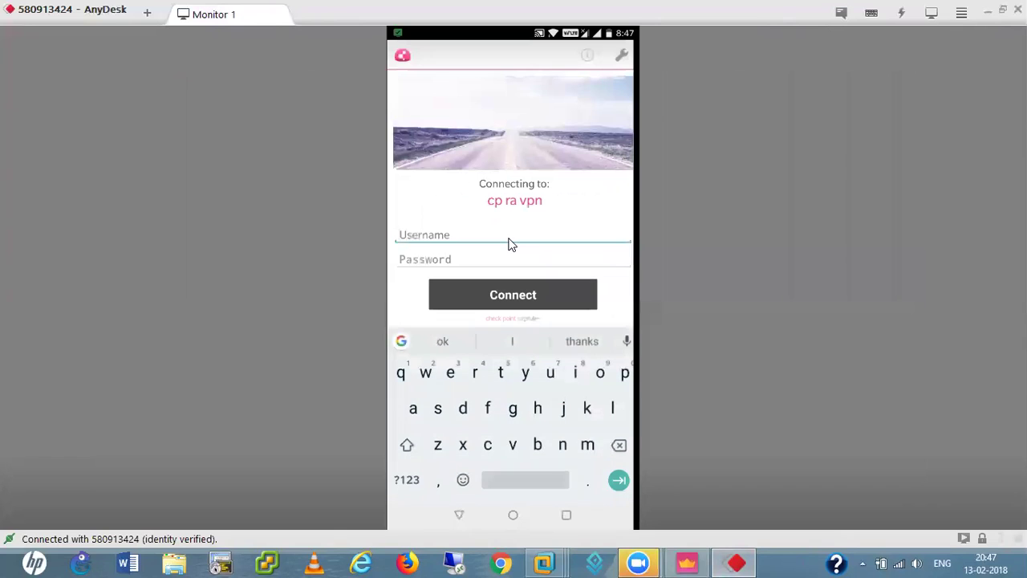
type("bob")
key("Tab")
type("Admin")
key("Return")
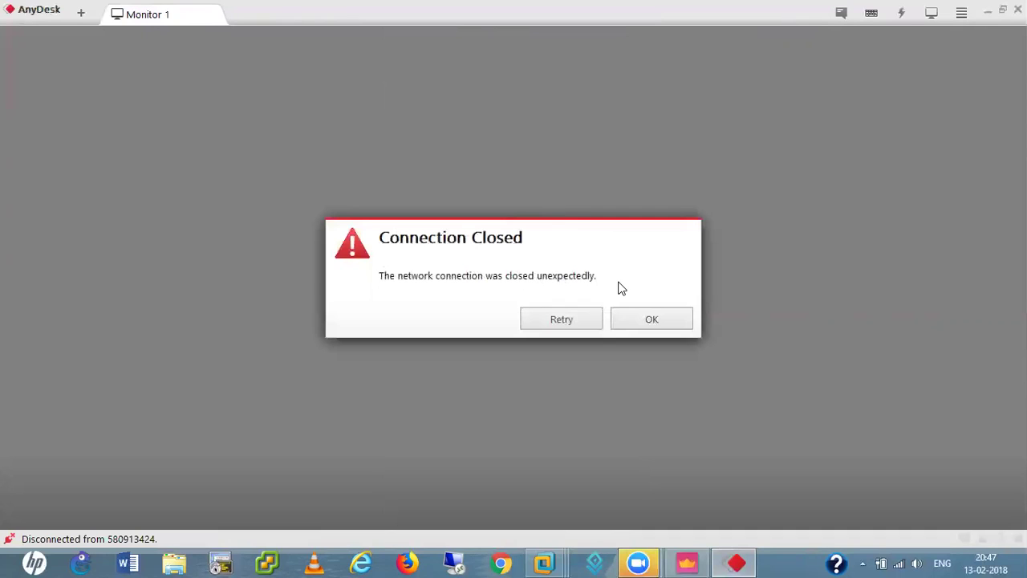
- Retry the AnyDesk connection to the phone's recent desk until it opens past repeated rejections
left_click(573, 321)
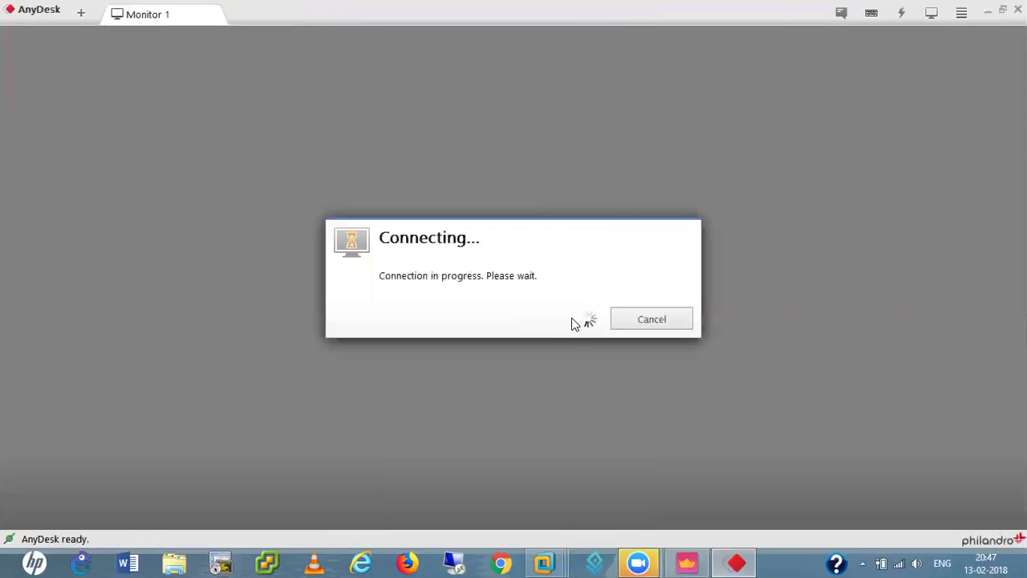
left_click(671, 321)
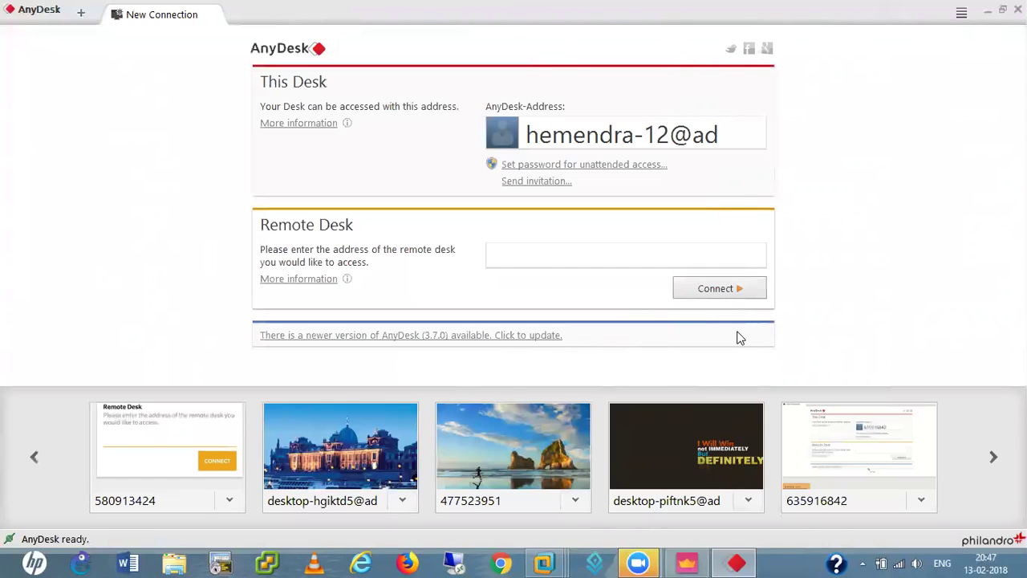
left_click(135, 476)
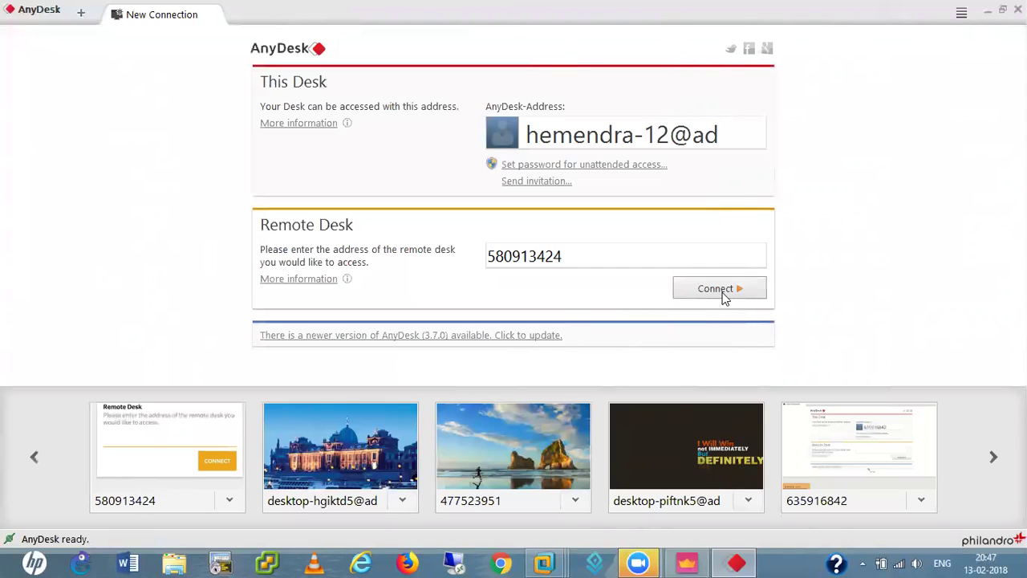
left_click(717, 292)
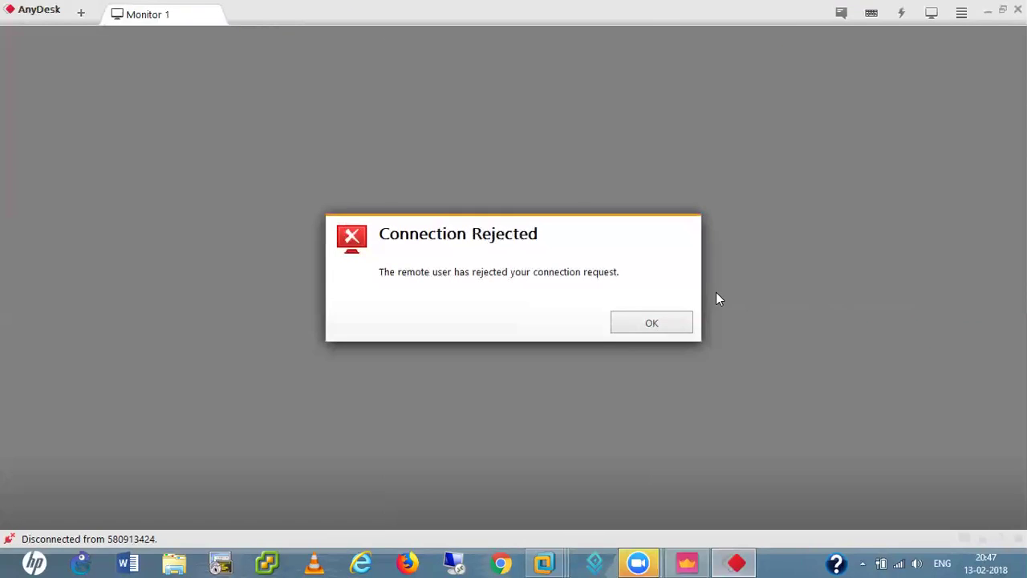
left_click(656, 322)
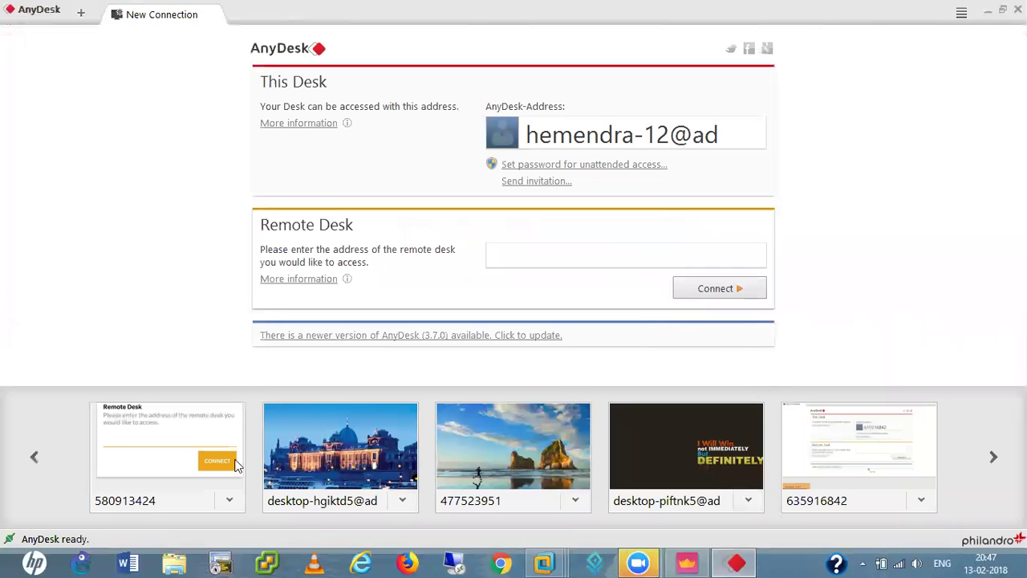
left_click(186, 464)
left_click(733, 290)
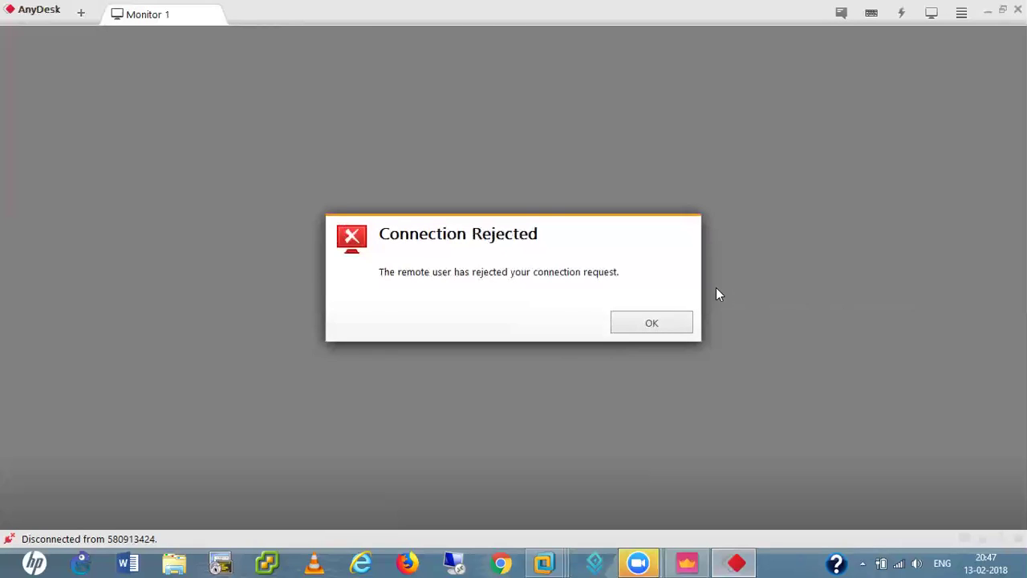
left_click(655, 322)
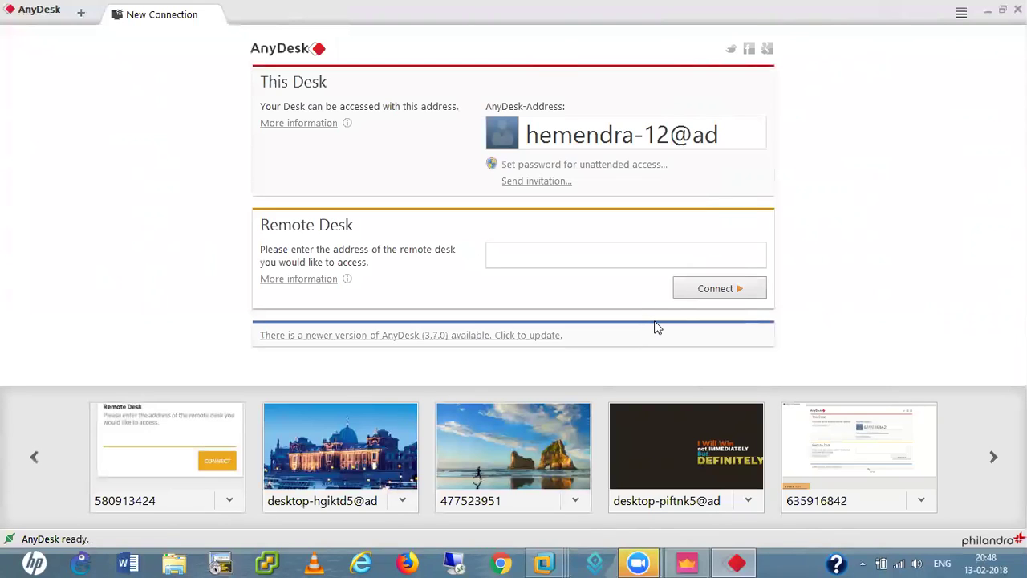
left_click(201, 432)
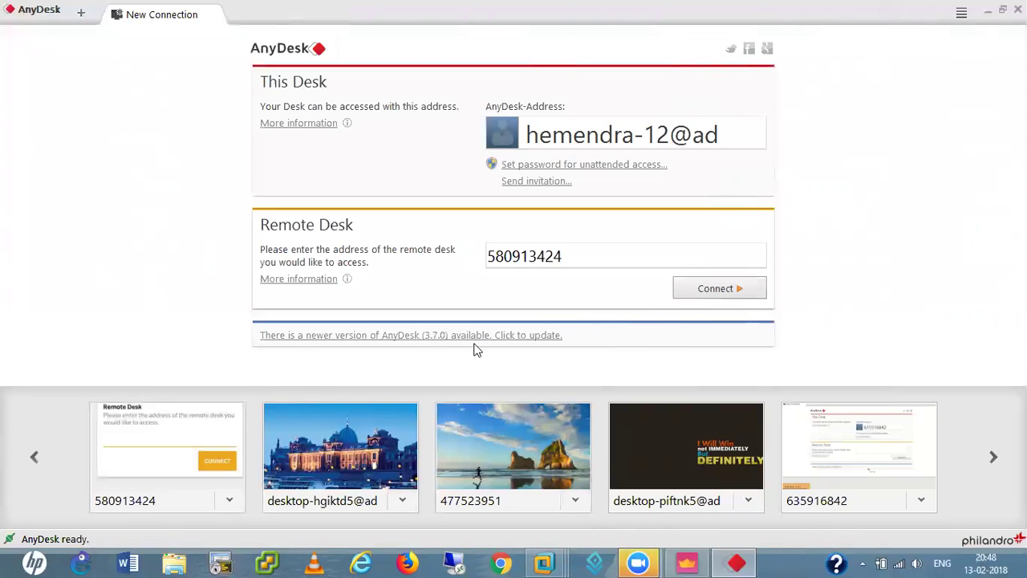
left_click(694, 288)
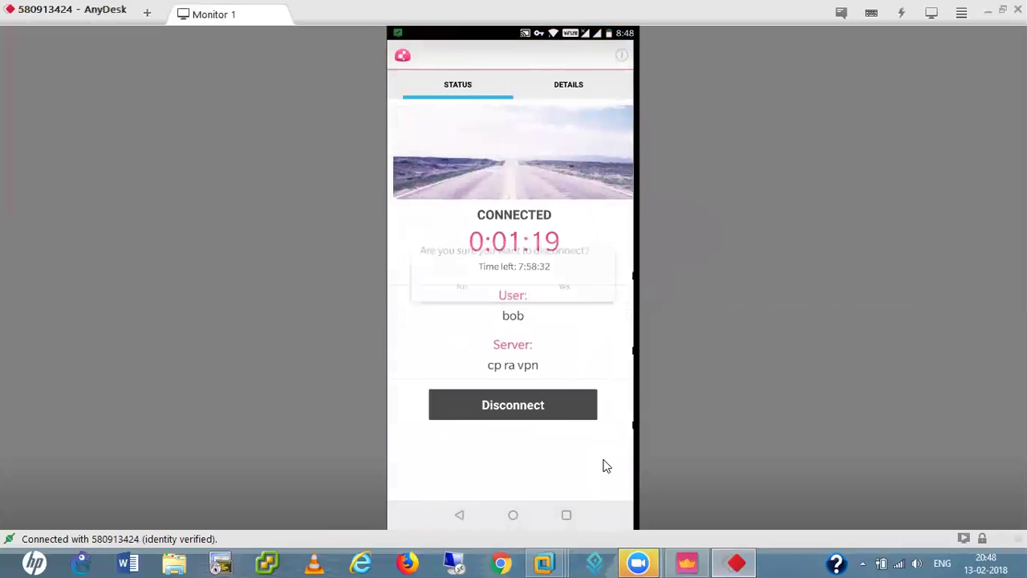
- Disconnect the phone's Capsule VPN, then reopen the app to view its VPN sites
left_click(529, 399)
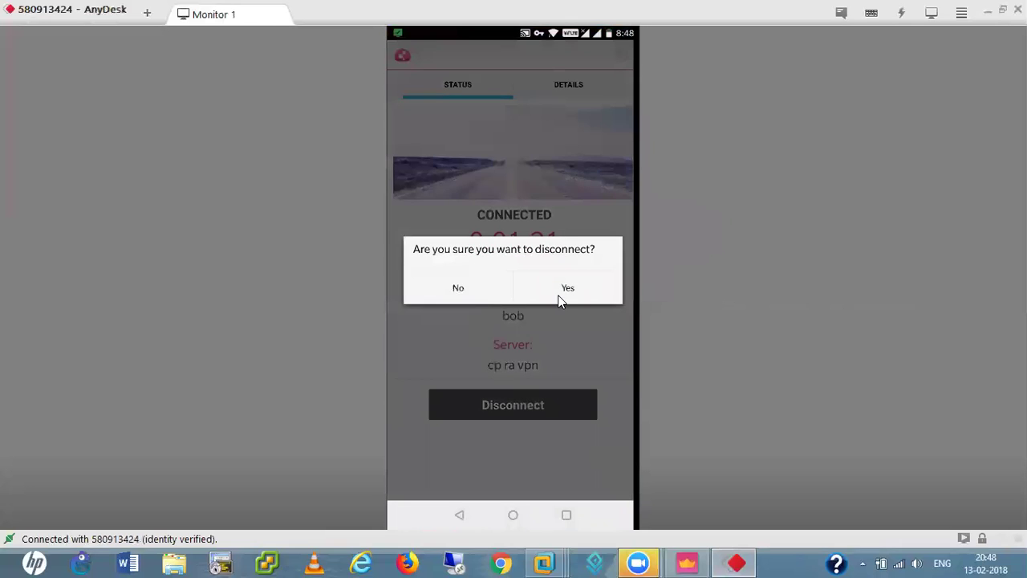
left_click(560, 291)
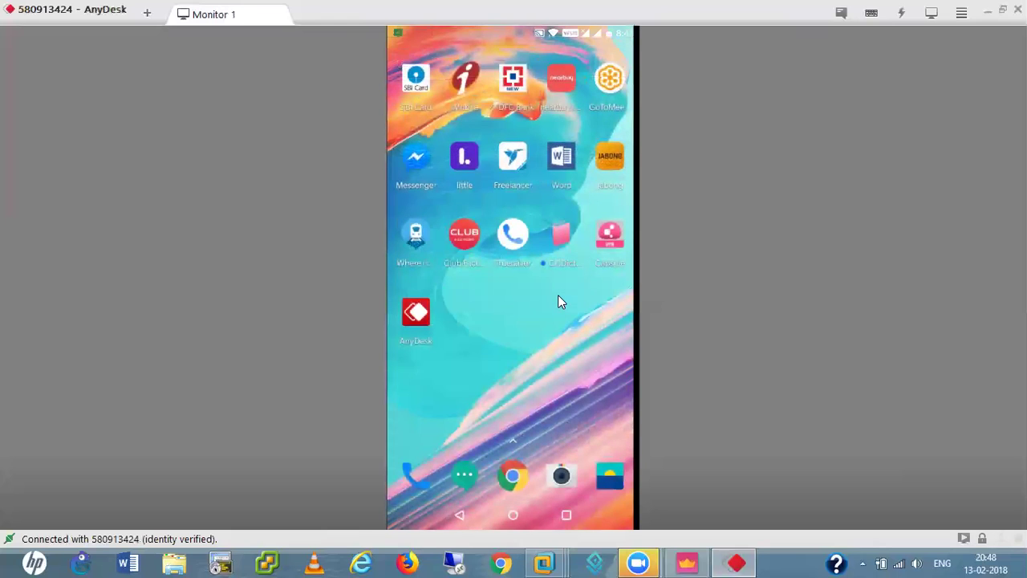
left_click(608, 243)
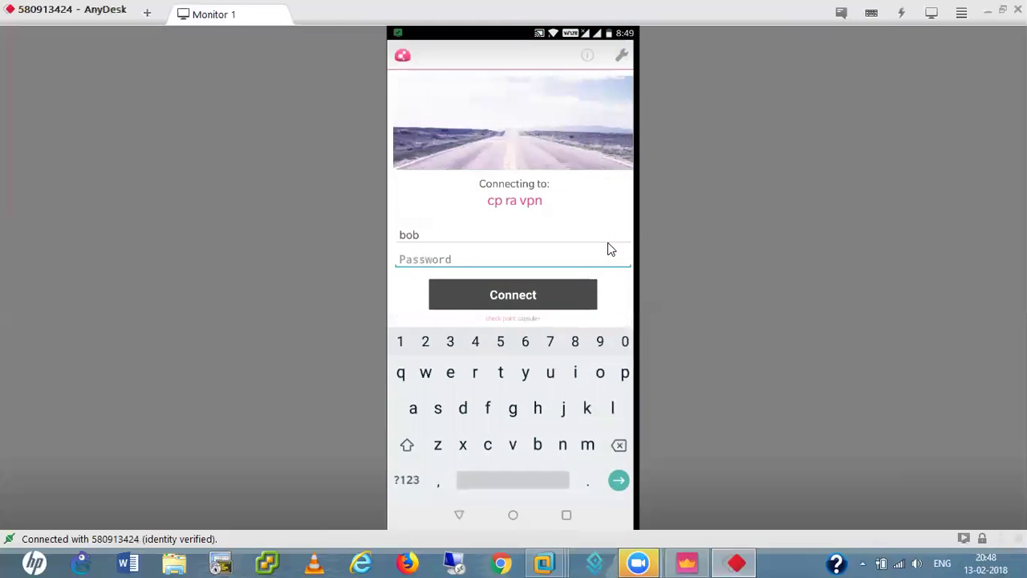
left_click(510, 193)
right_click(511, 193)
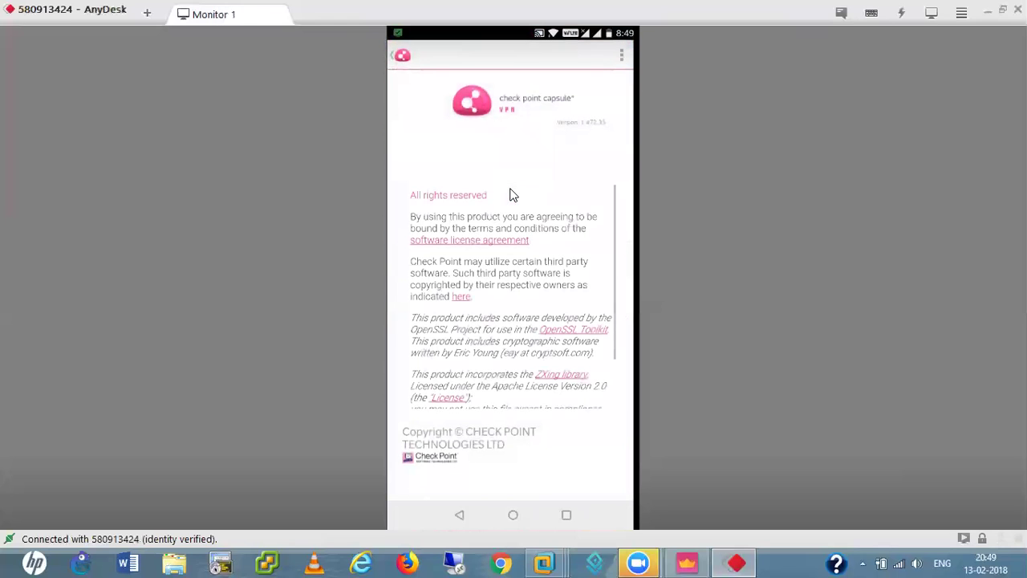
- Look over the Capsule VPN app's About details and close the AnyDesk phone session
scroll(514, 196, "down", 2)
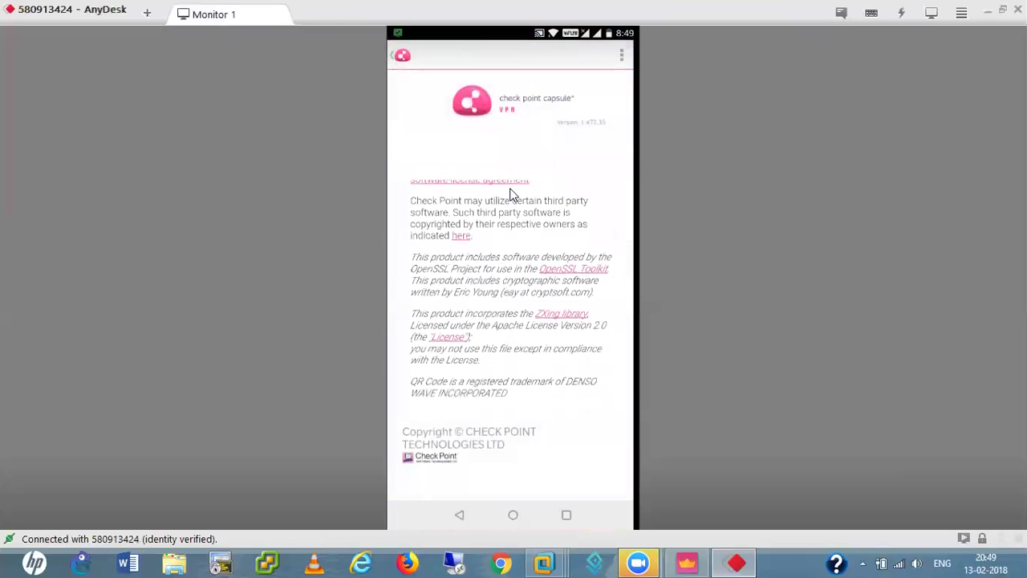
scroll(514, 195, "up", 2)
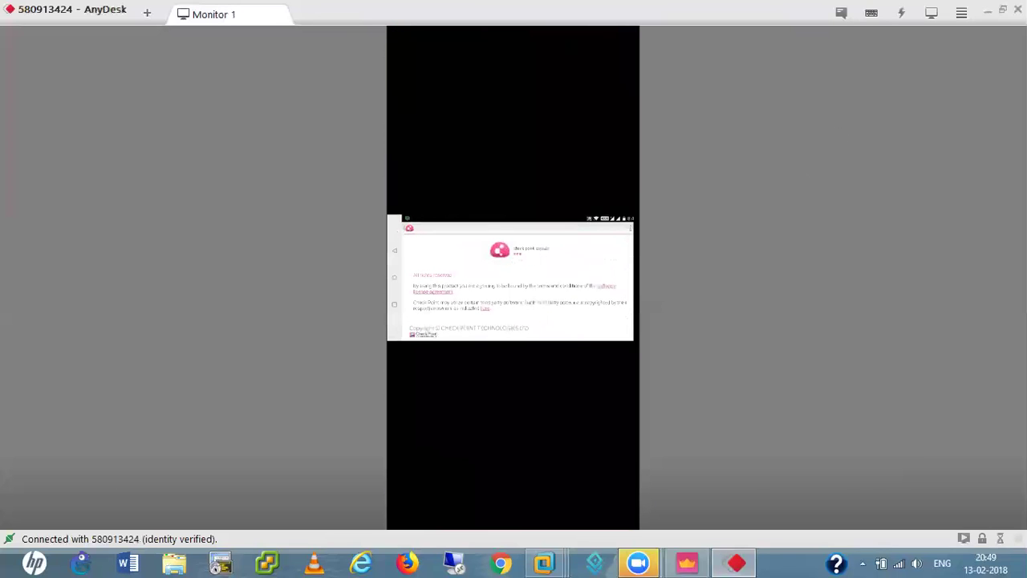
left_click(1018, 8)
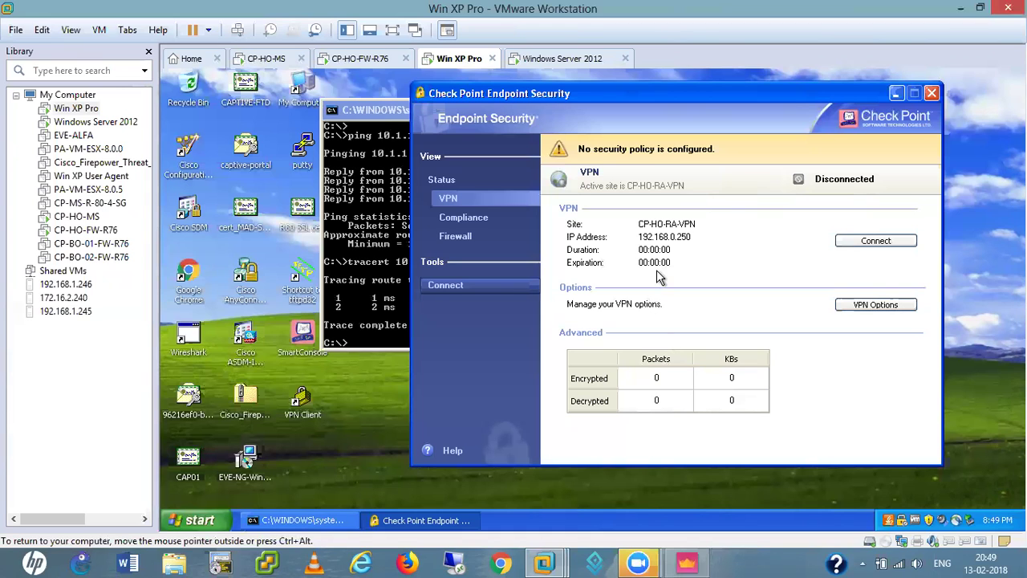
- Bring SmartConsole to the front from the host taskbar, leaving the XP client's VPN disconnected
left_click(686, 561)
left_click(686, 562)
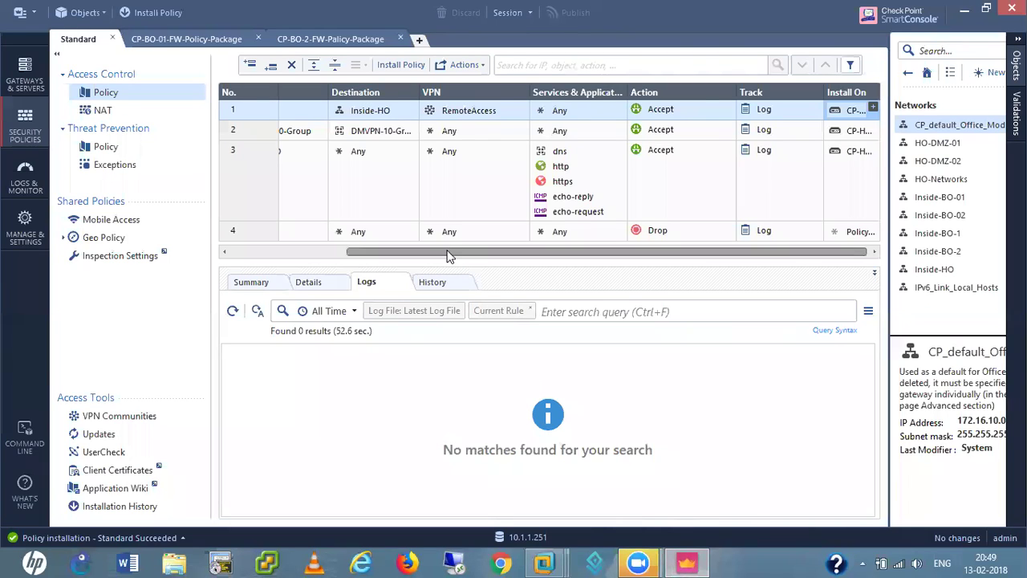
- Open the VPN-AD LDAP group, check its MY-AD account unit and CN=Users scope, and close it
left_click_drag(392, 252, 275, 252)
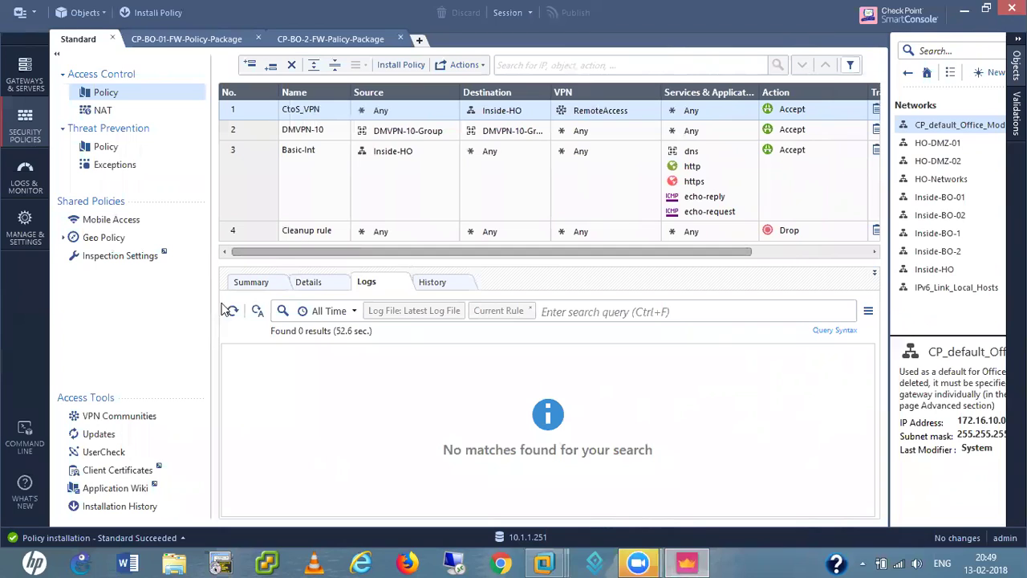
left_click(907, 73)
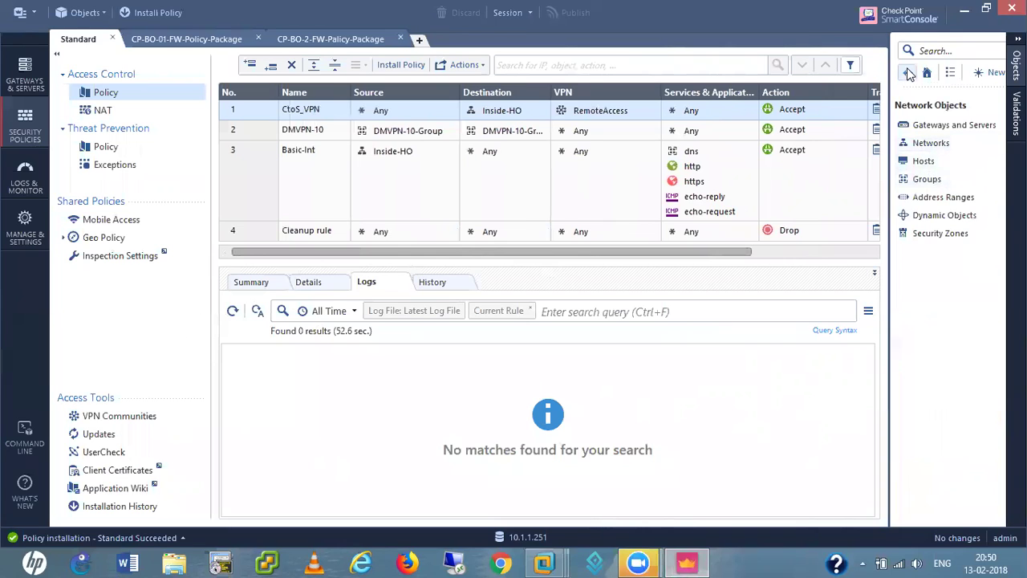
left_click(908, 72)
left_click(925, 214)
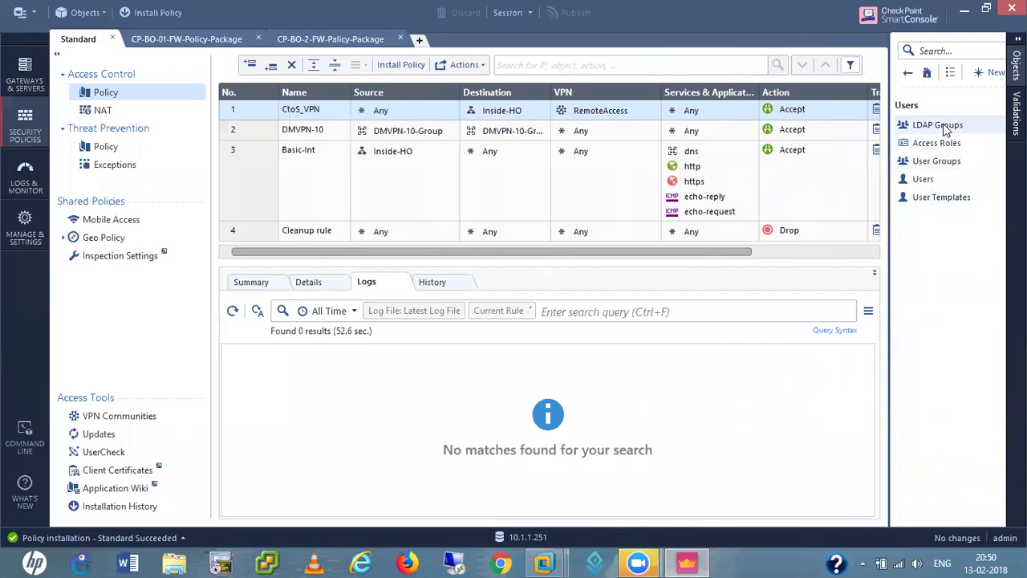
left_click(945, 131)
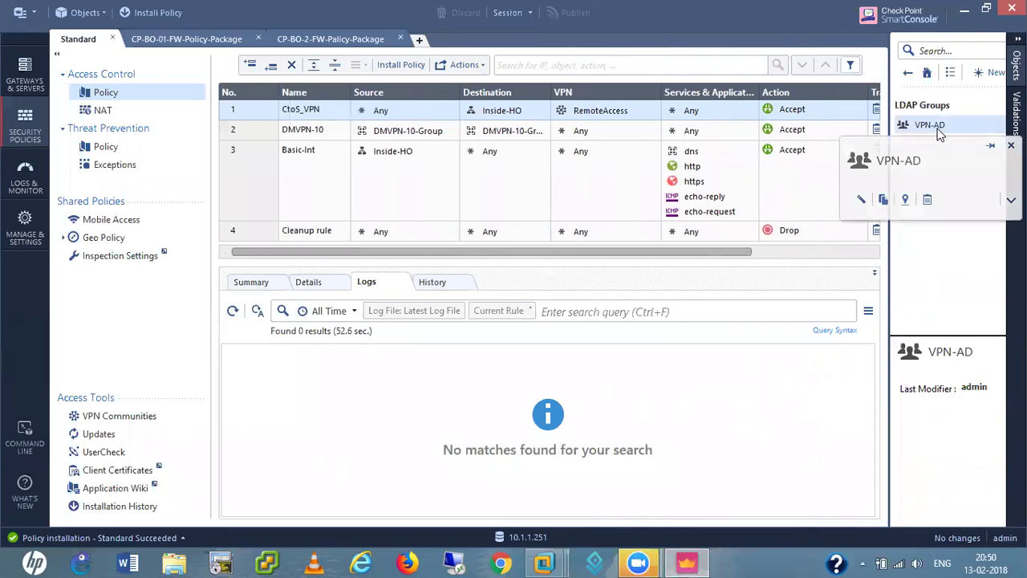
double_click(939, 128)
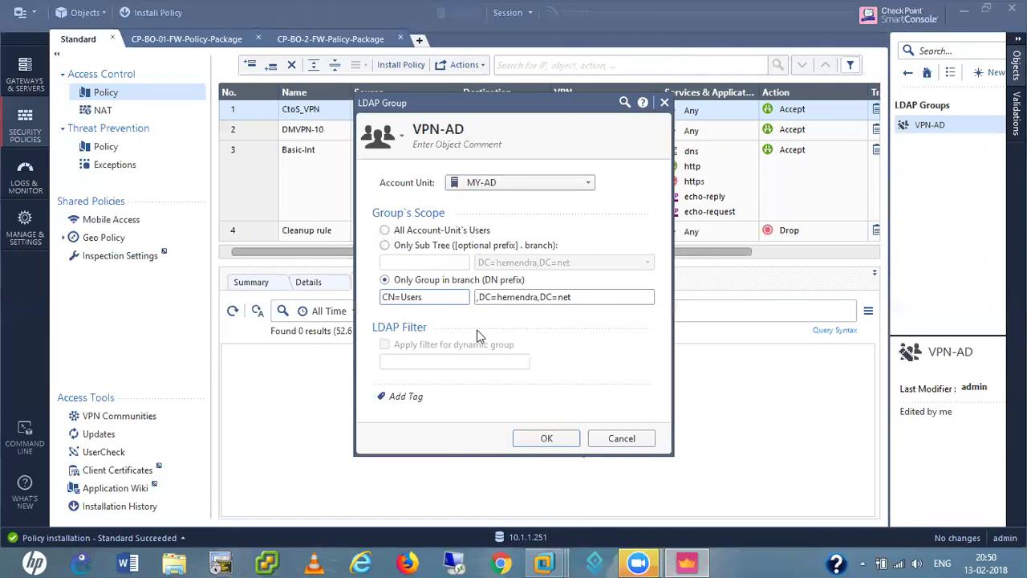
left_click(548, 440)
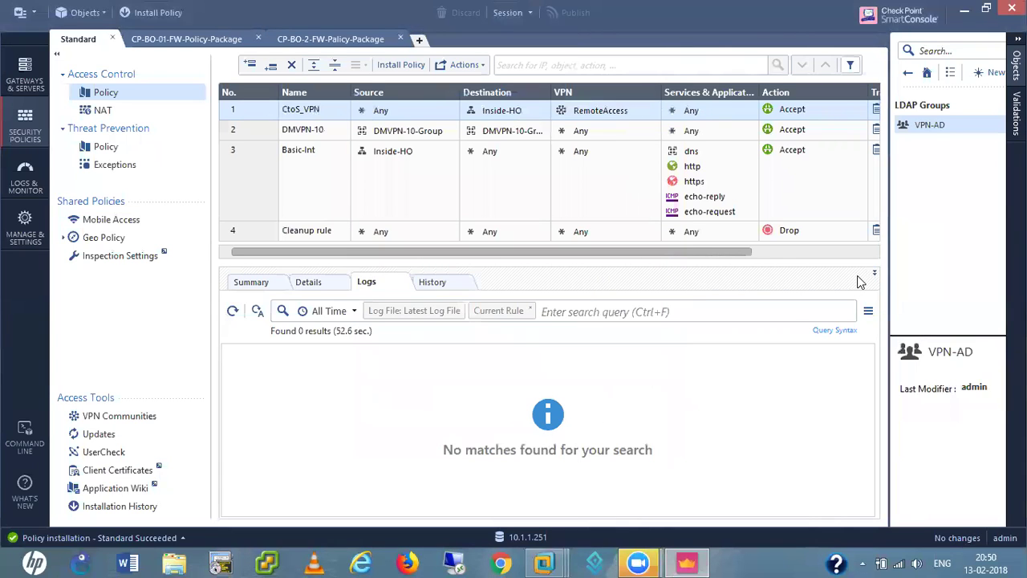
- Review the existing VPN-Users group's members and close it unchanged
left_click(908, 73)
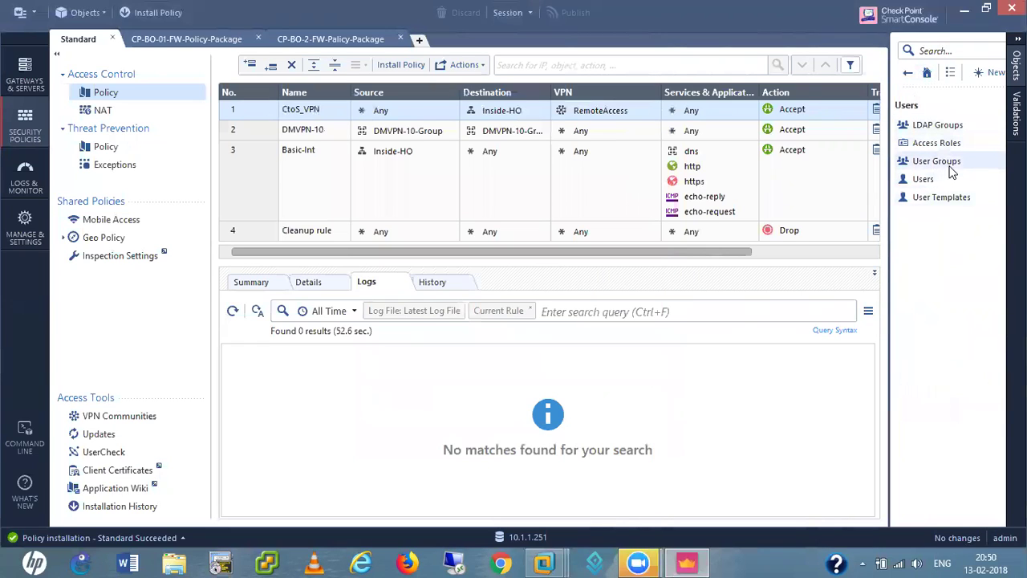
left_click(941, 161)
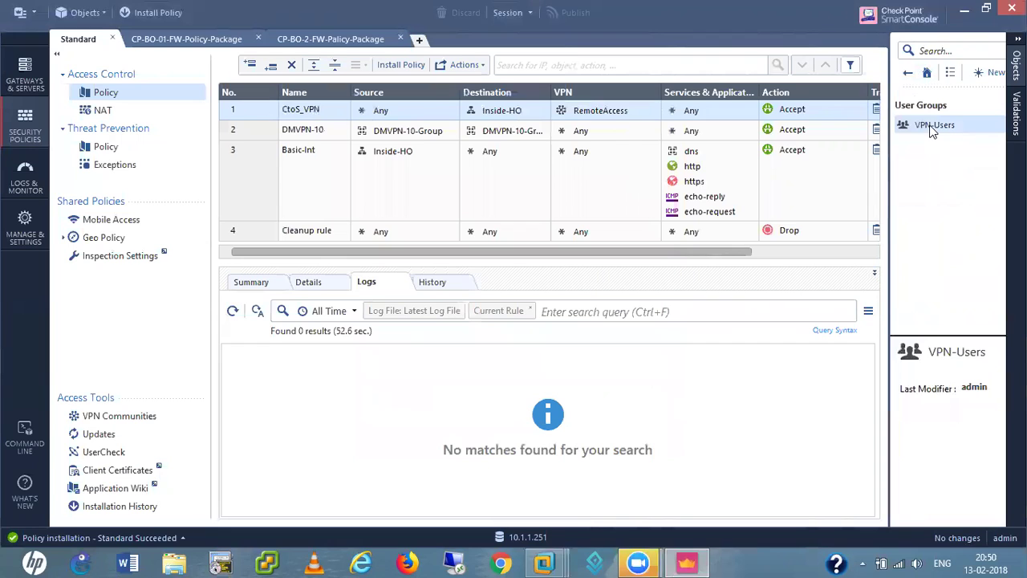
double_click(932, 126)
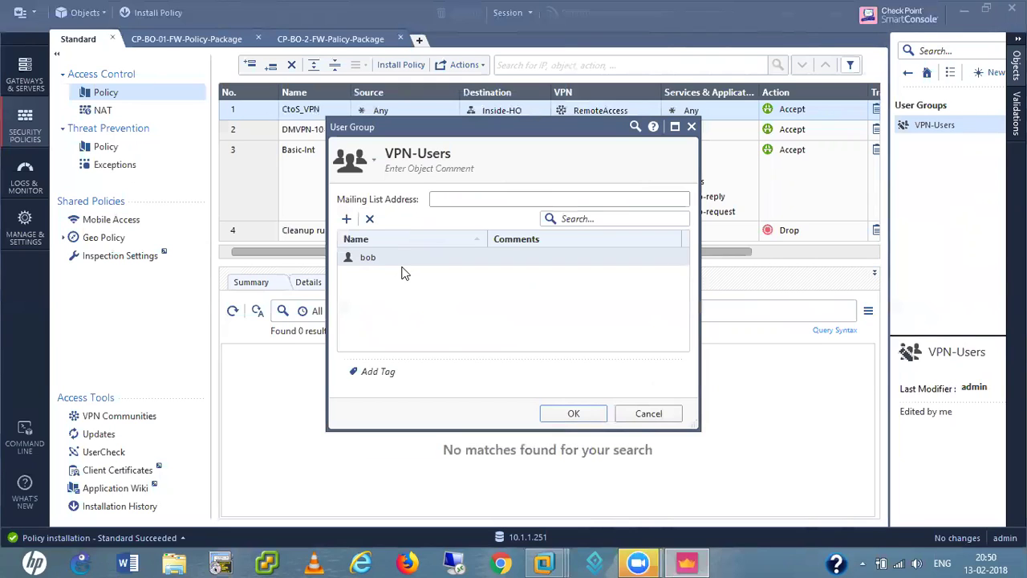
left_click(665, 415)
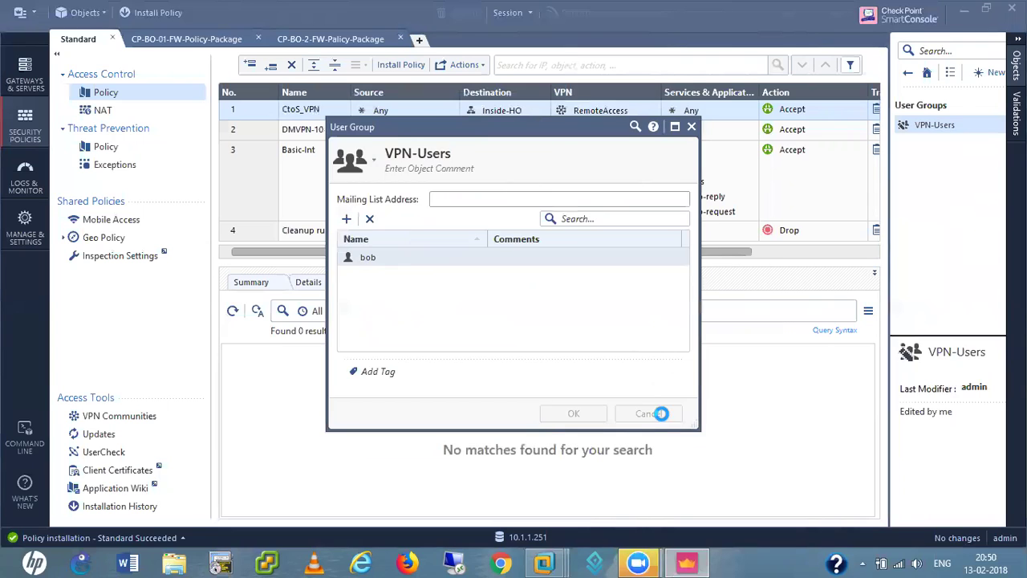
- Create user group RA-Users with VPN-AD, VPN-Users and the two user accounts as members
left_click(909, 72)
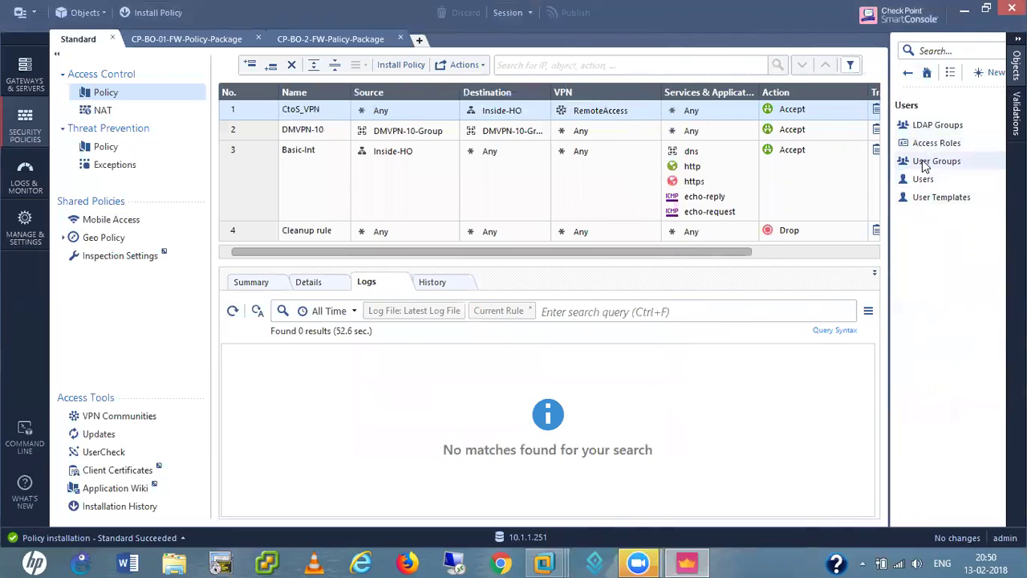
right_click(922, 160)
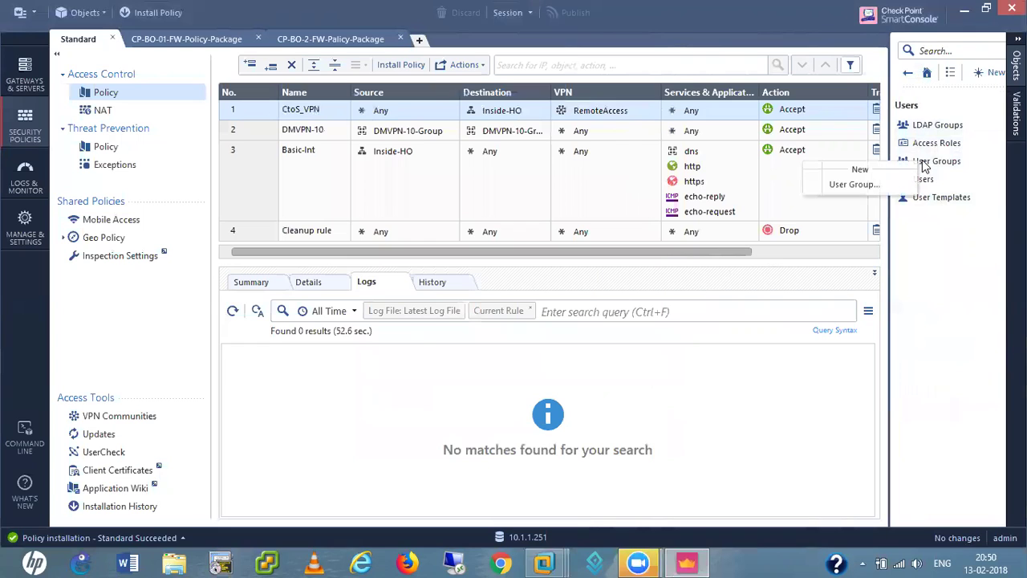
left_click(851, 184)
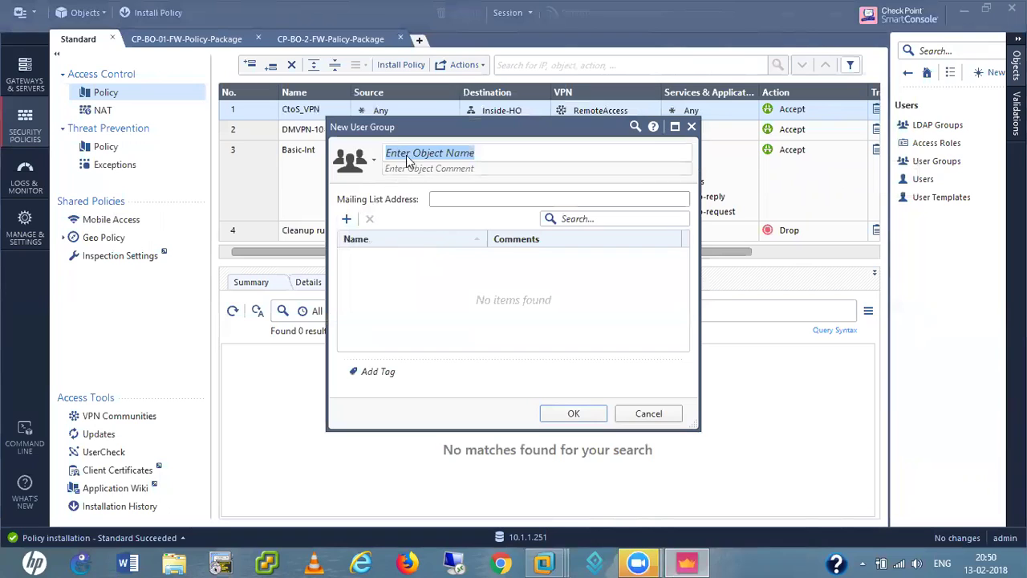
type("RA-Users")
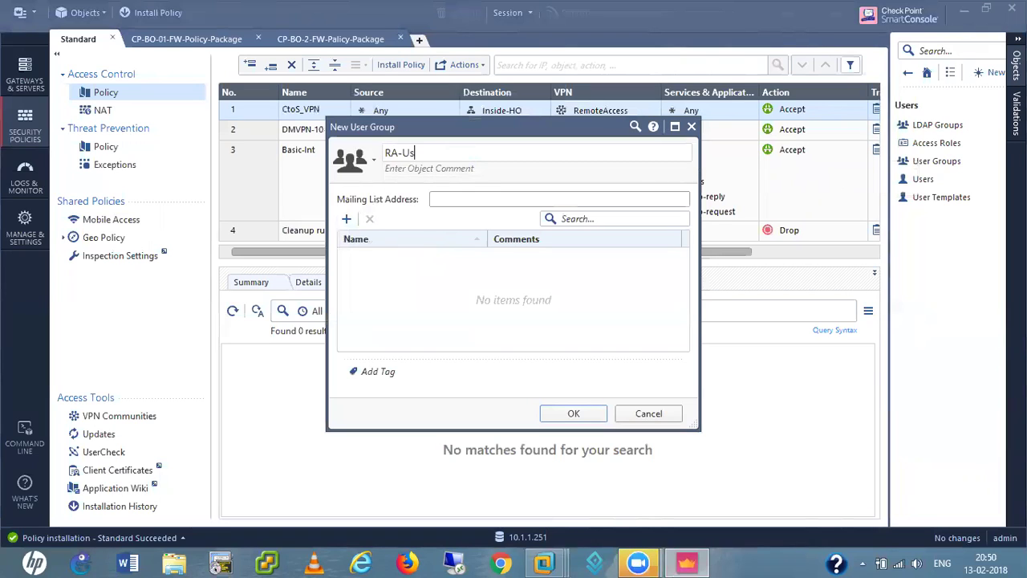
left_click(347, 219)
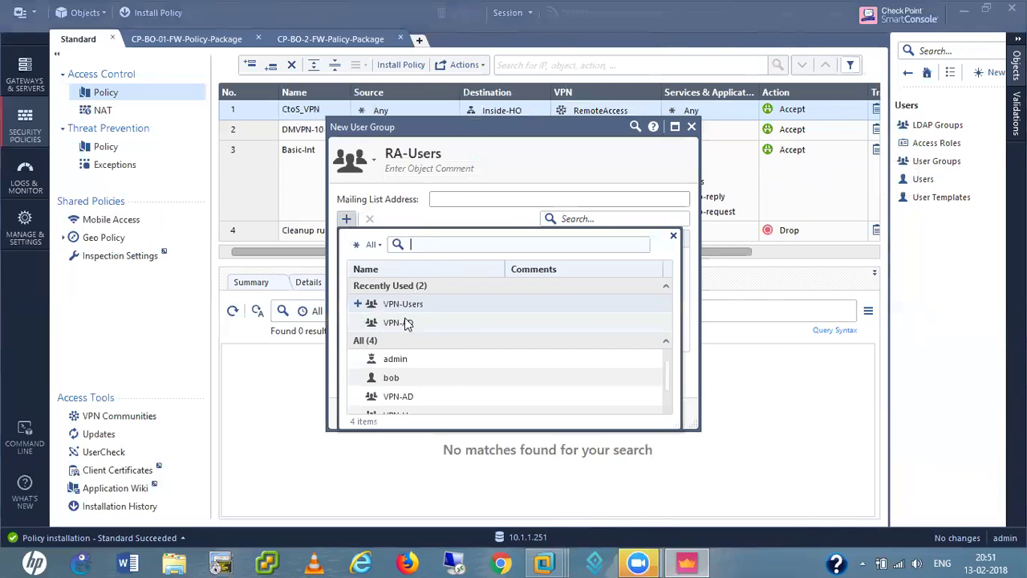
left_click(358, 322)
left_click(358, 304)
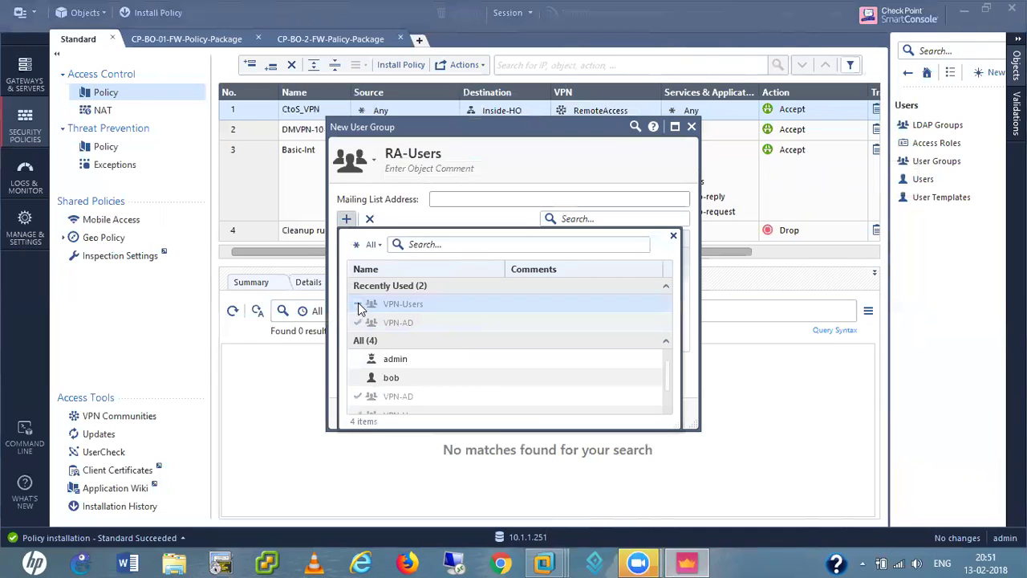
scroll(458, 355, "down", 1)
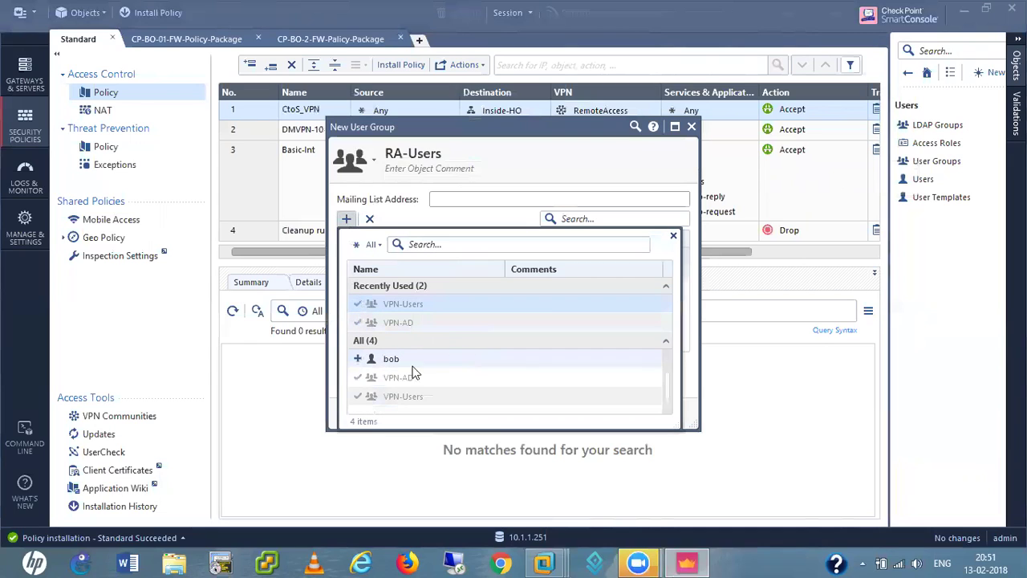
left_click(358, 358)
scroll(361, 365, "up", 1)
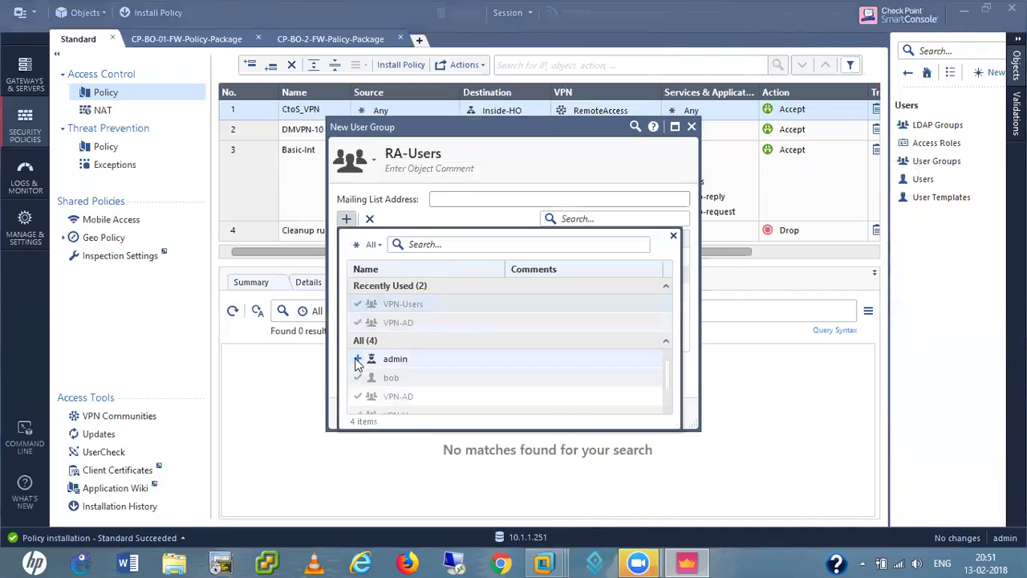
scroll(481, 371, "down", 1)
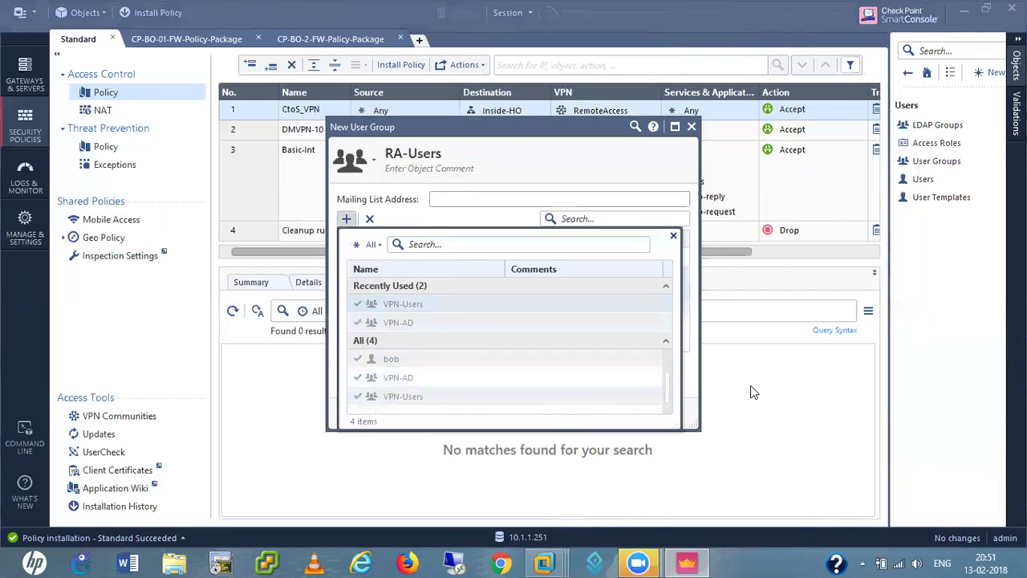
left_click(485, 167)
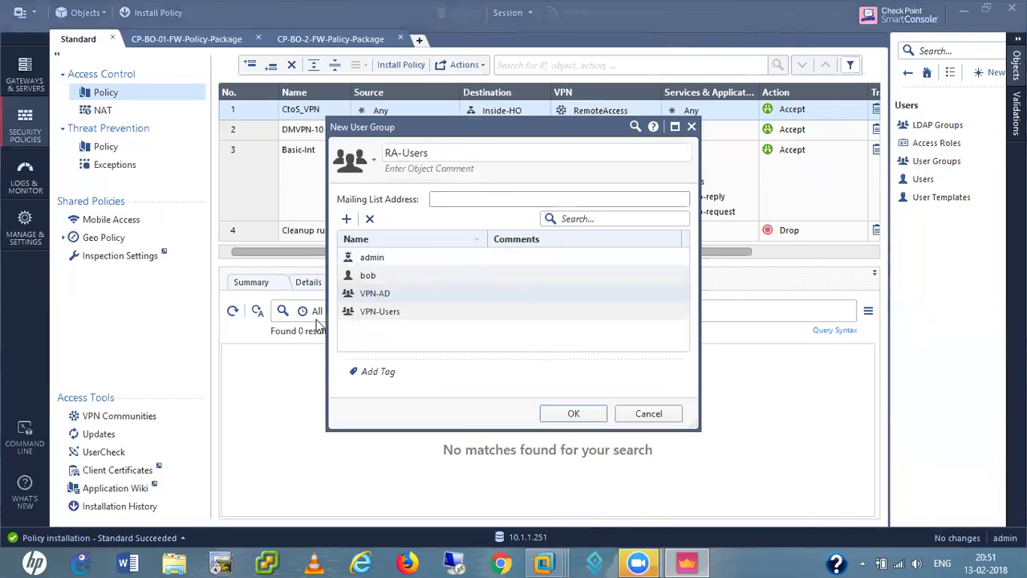
- Save the RA-Users group and browse the VPN pages of Global Properties
left_click(572, 415)
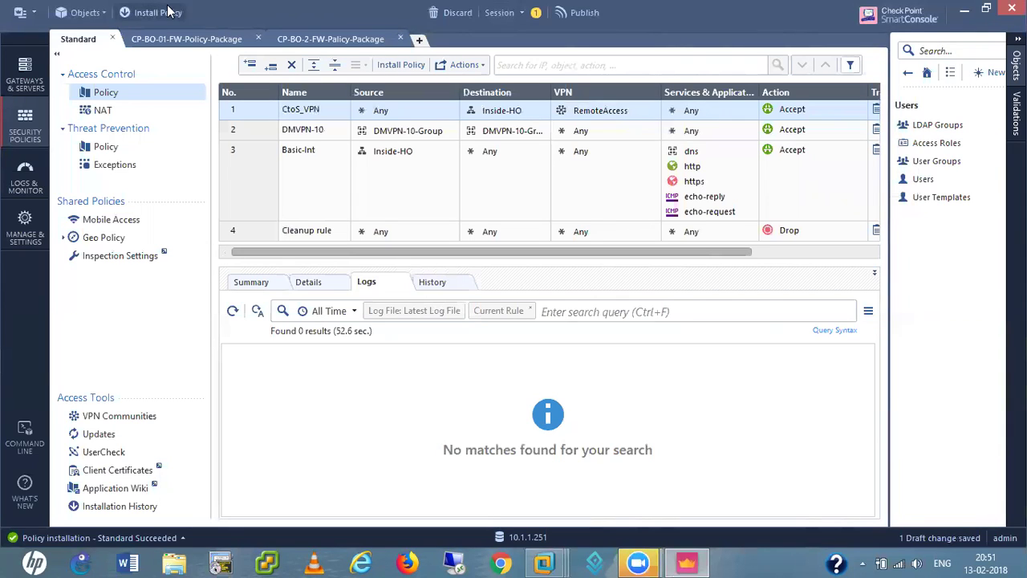
left_click(23, 17)
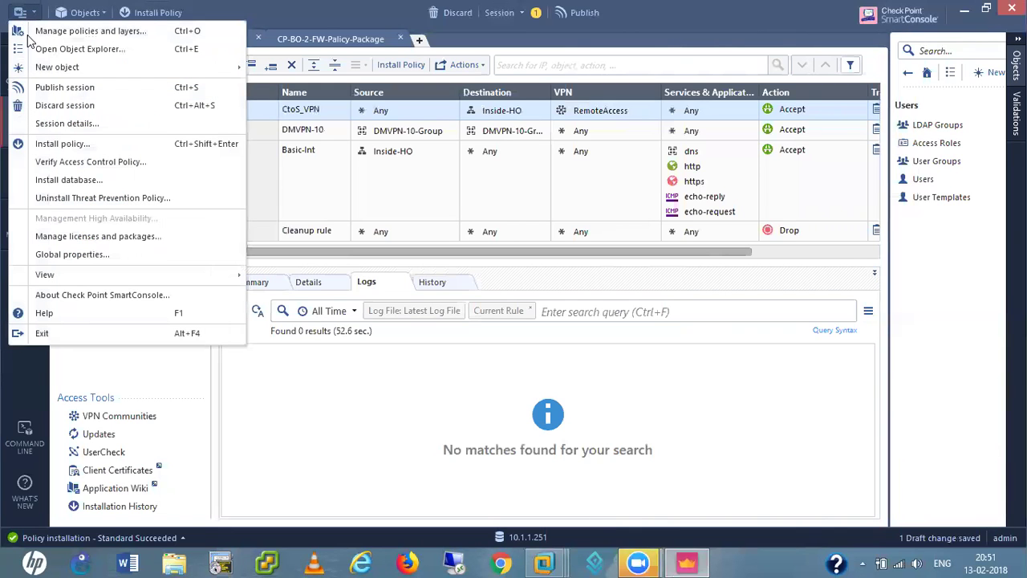
left_click(80, 255)
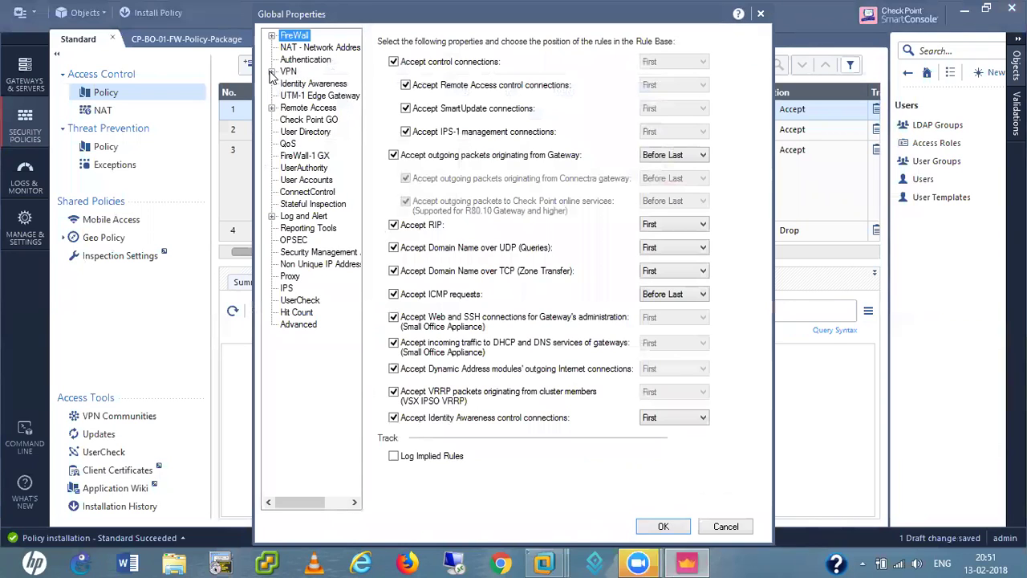
left_click(272, 73)
left_click(288, 72)
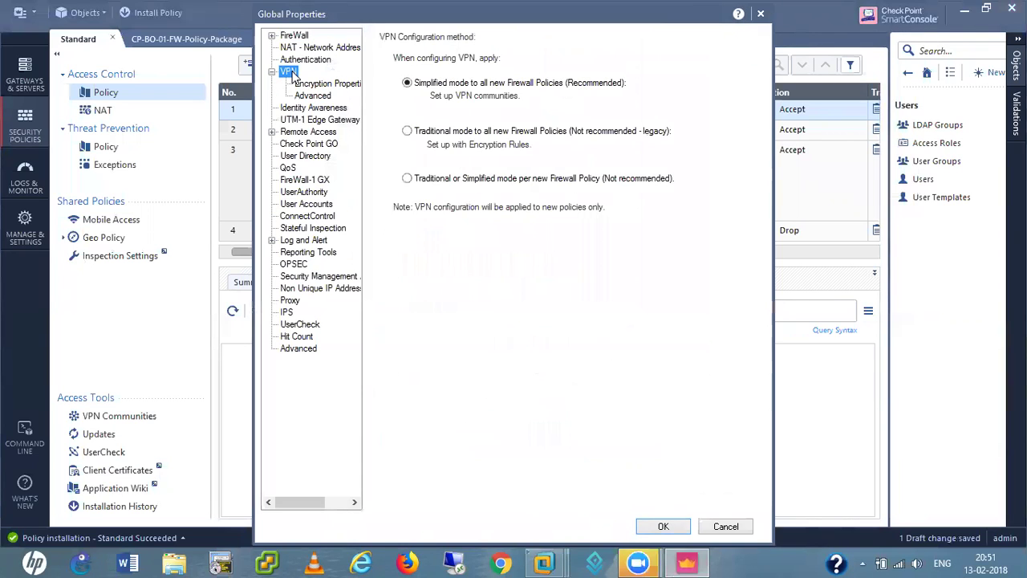
left_click(329, 84)
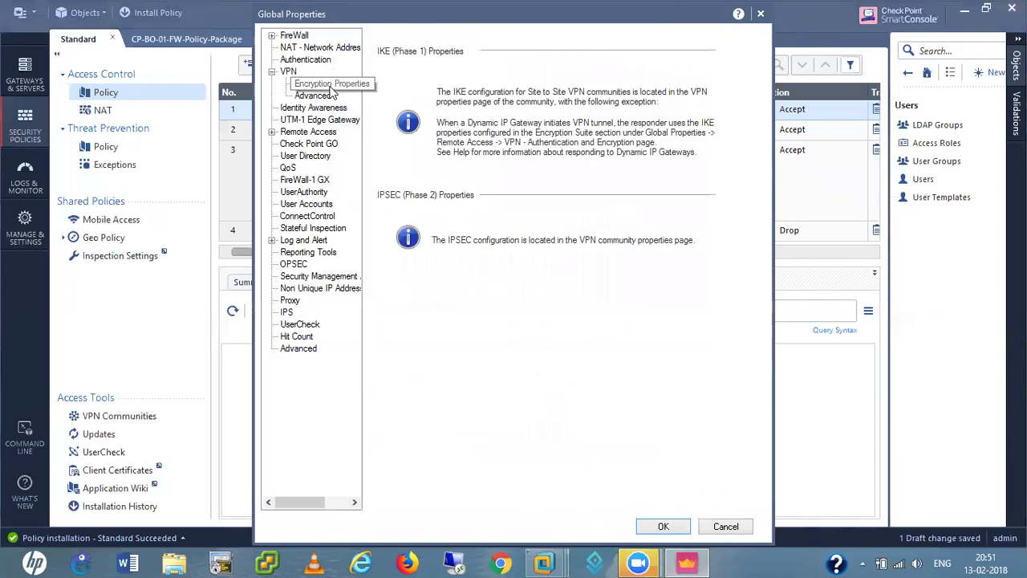
left_click(313, 96)
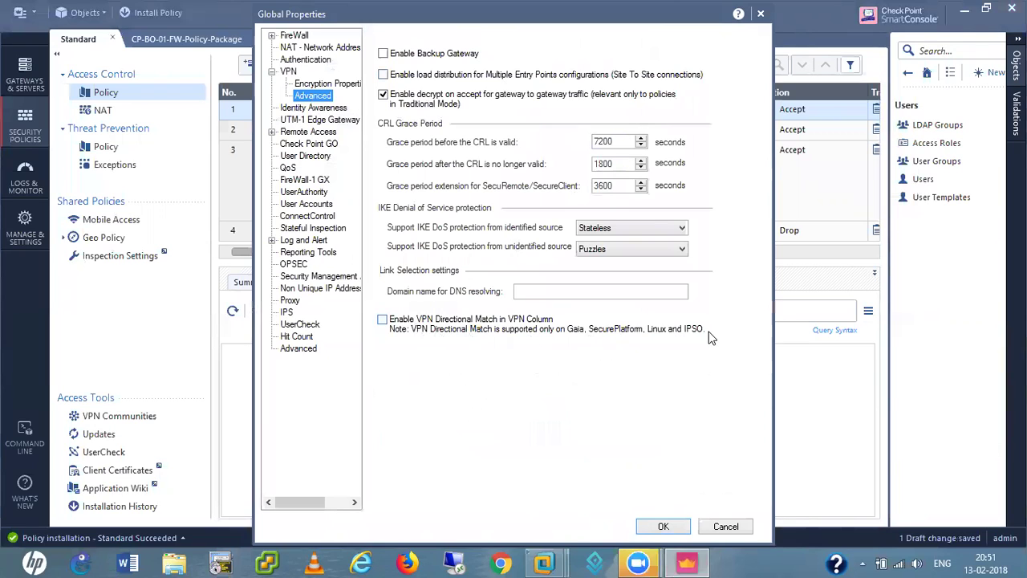
- Review Remote Access settings and encryption algorithms, reaching the VPN - Advanced page unchanged
left_click(272, 131)
left_click(327, 133)
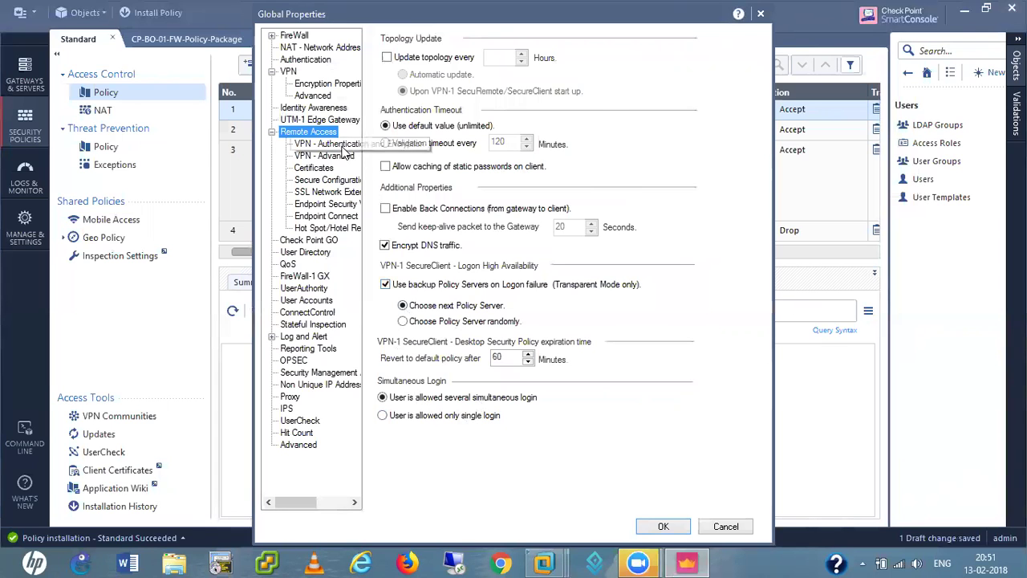
left_click(342, 146)
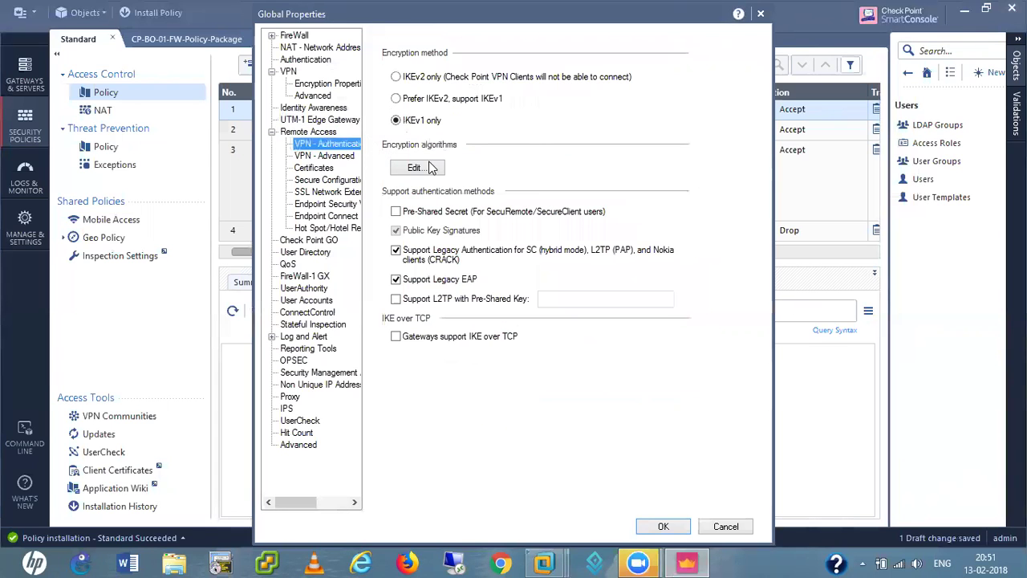
left_click(414, 168)
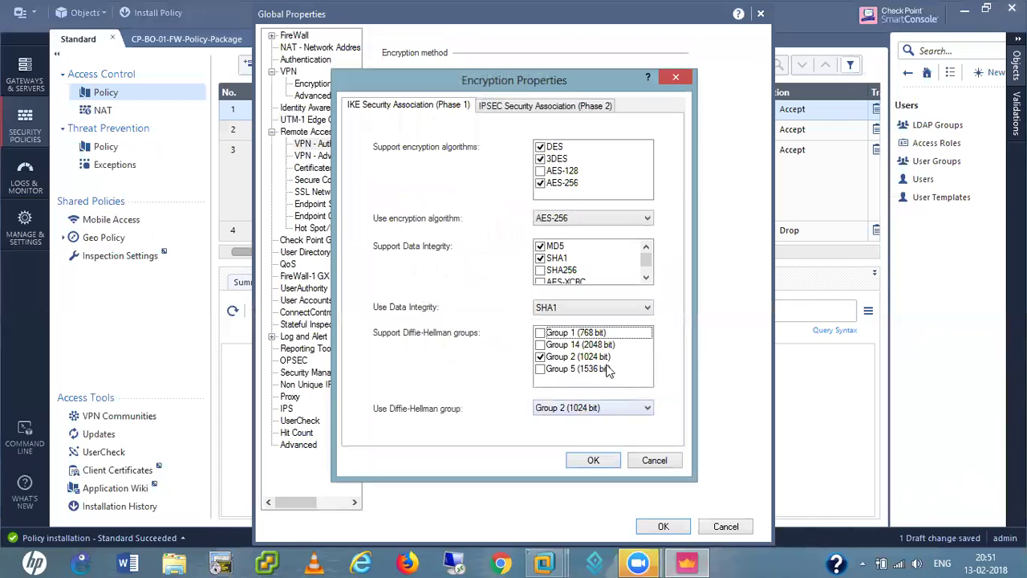
left_click(654, 460)
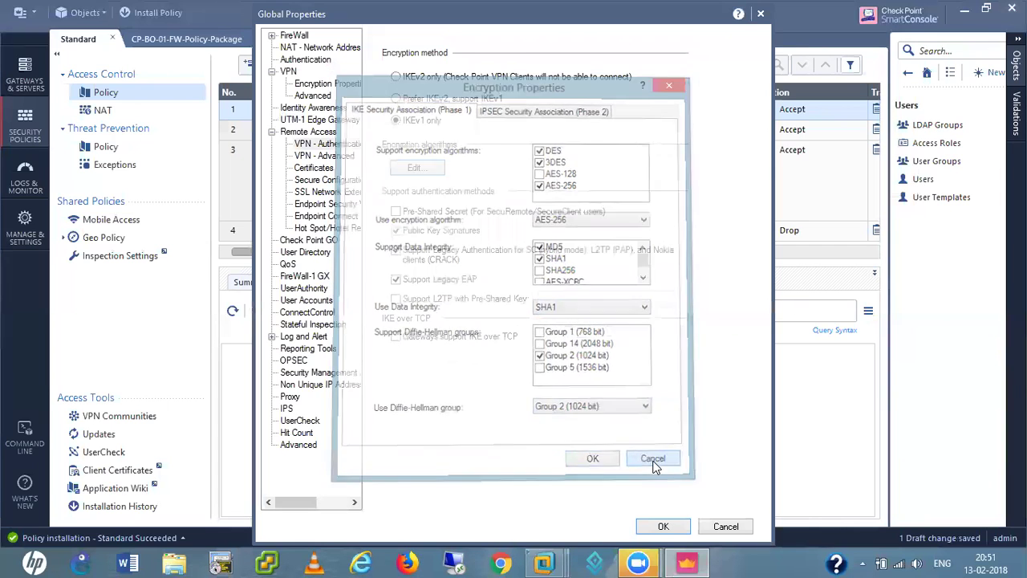
left_click(322, 155)
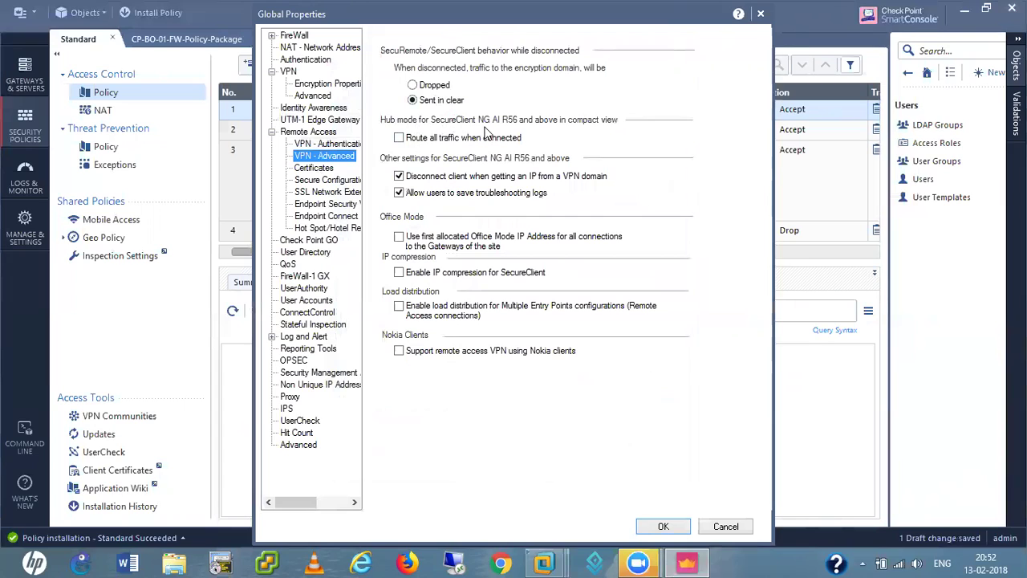
- Enable 'Route all traffic when connected' for remote access clients and save Global Properties
left_click(400, 139)
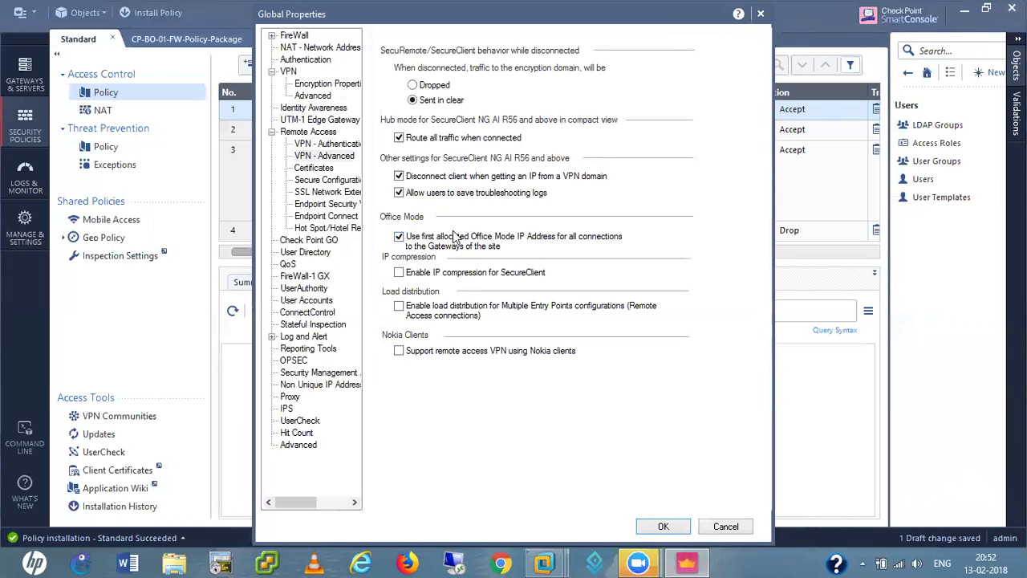
left_click(317, 169)
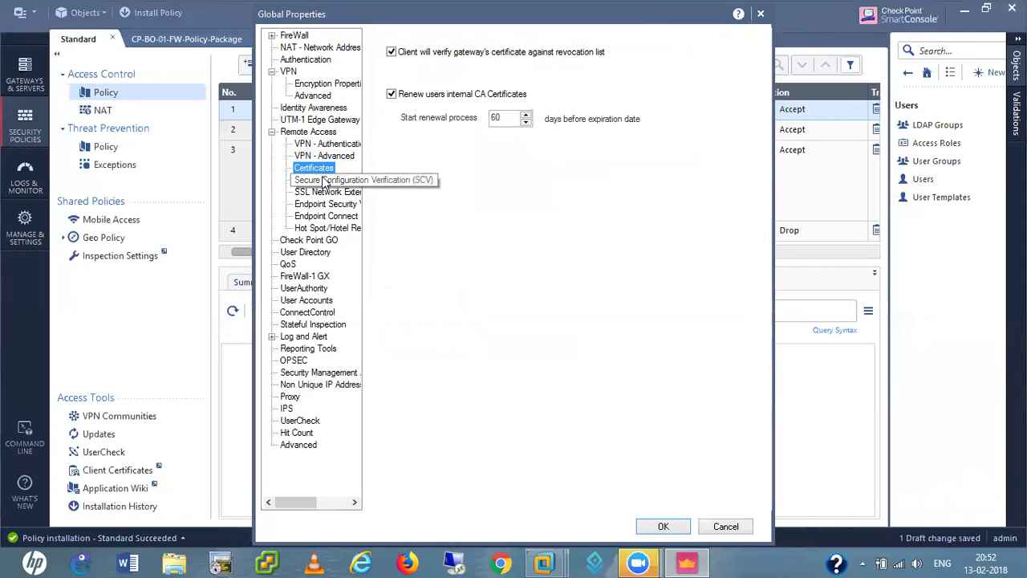
left_click(324, 181)
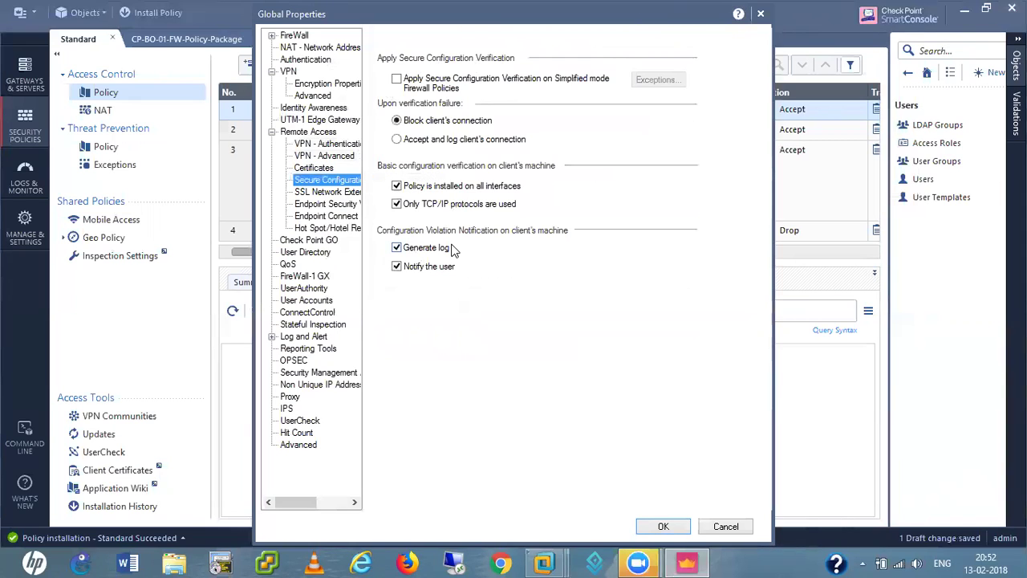
left_click(327, 193)
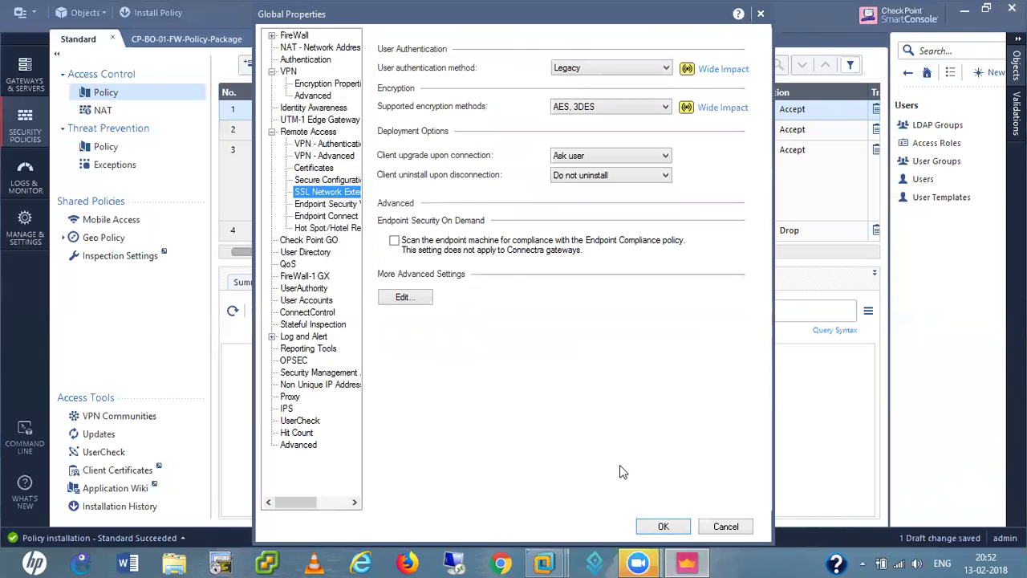
left_click(663, 526)
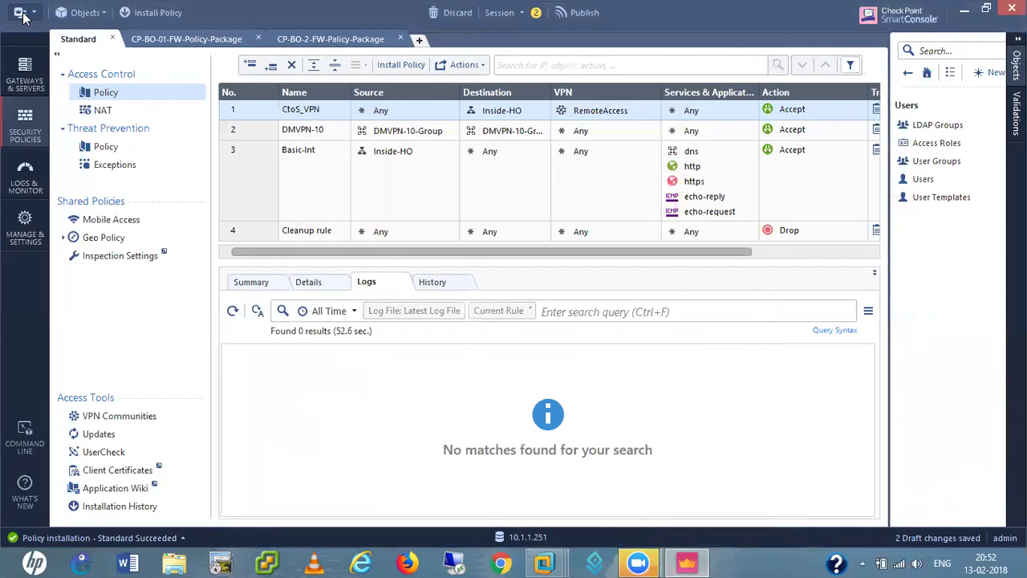
left_click(21, 14)
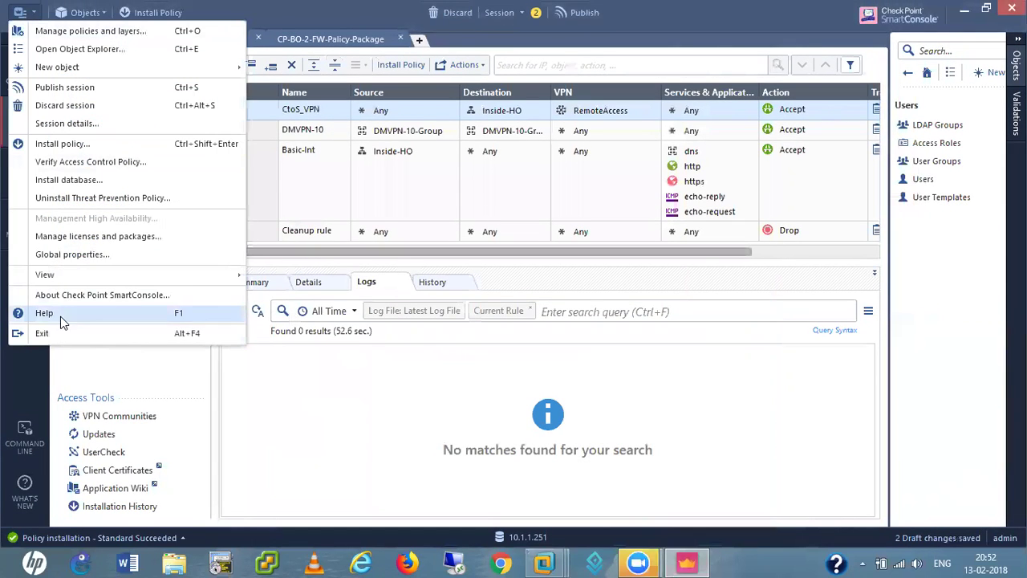
left_click(70, 254)
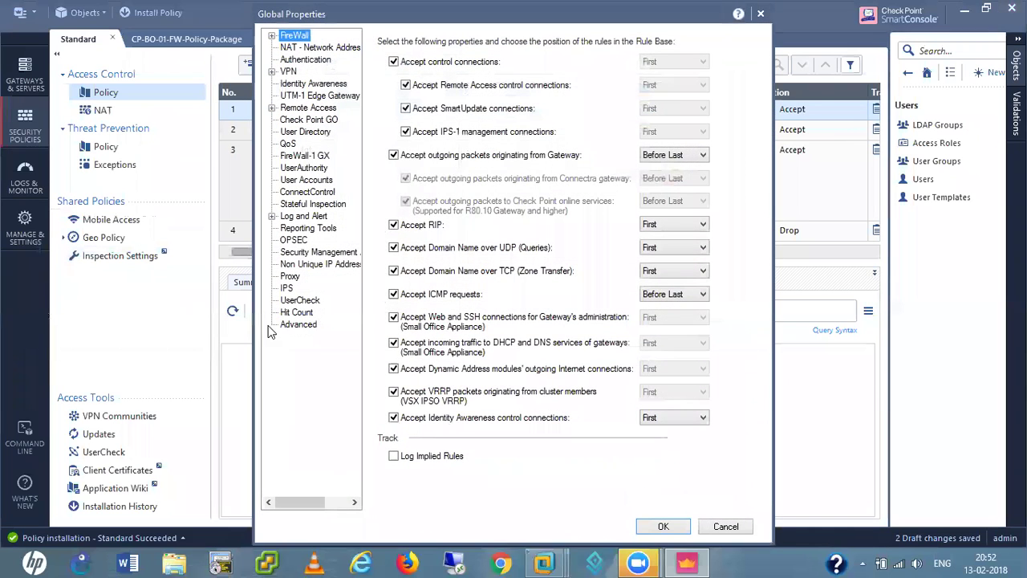
left_click(295, 328)
left_click(426, 97)
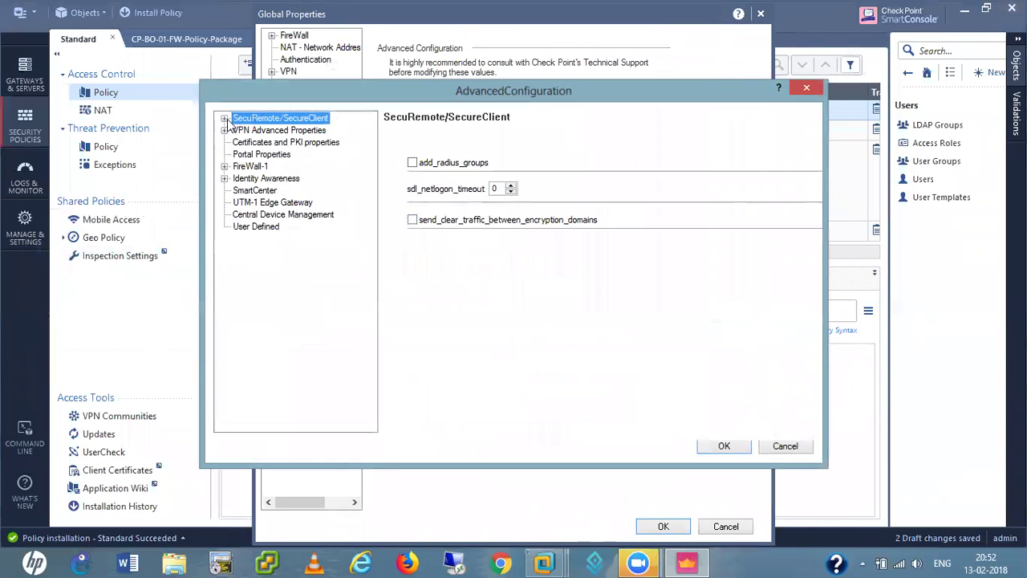
left_click(226, 119)
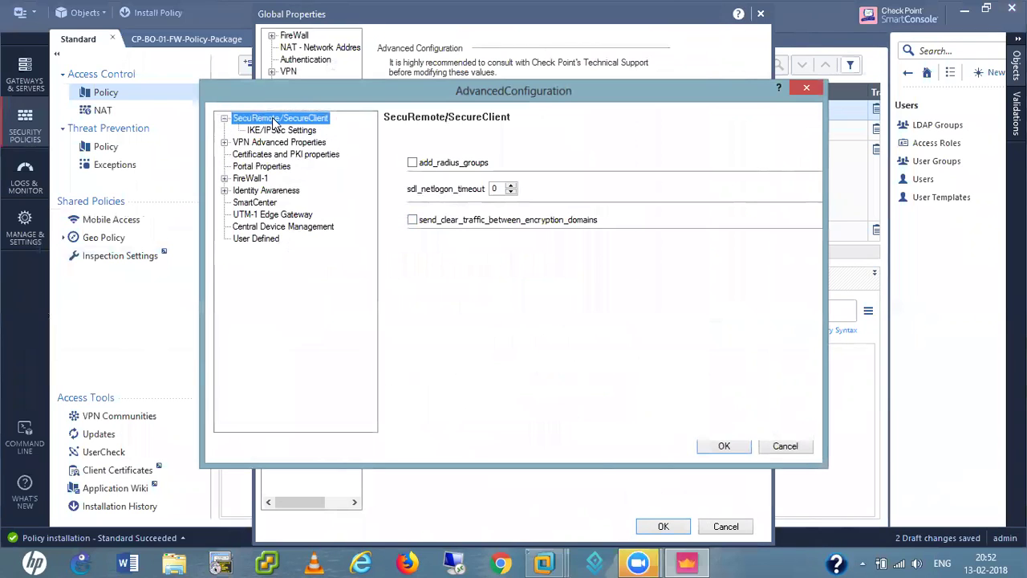
left_click(275, 130)
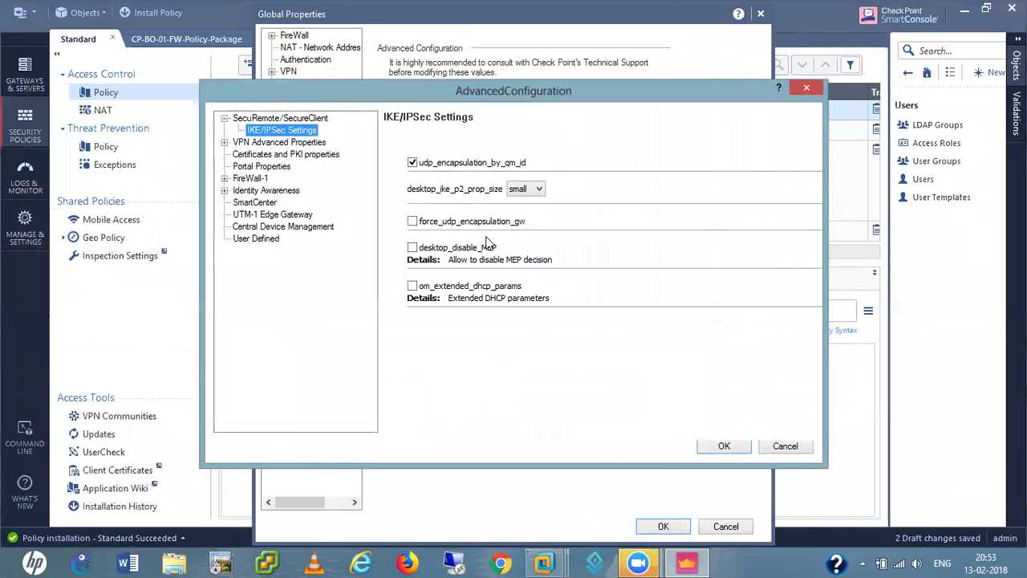
left_click(225, 143)
left_click(289, 145)
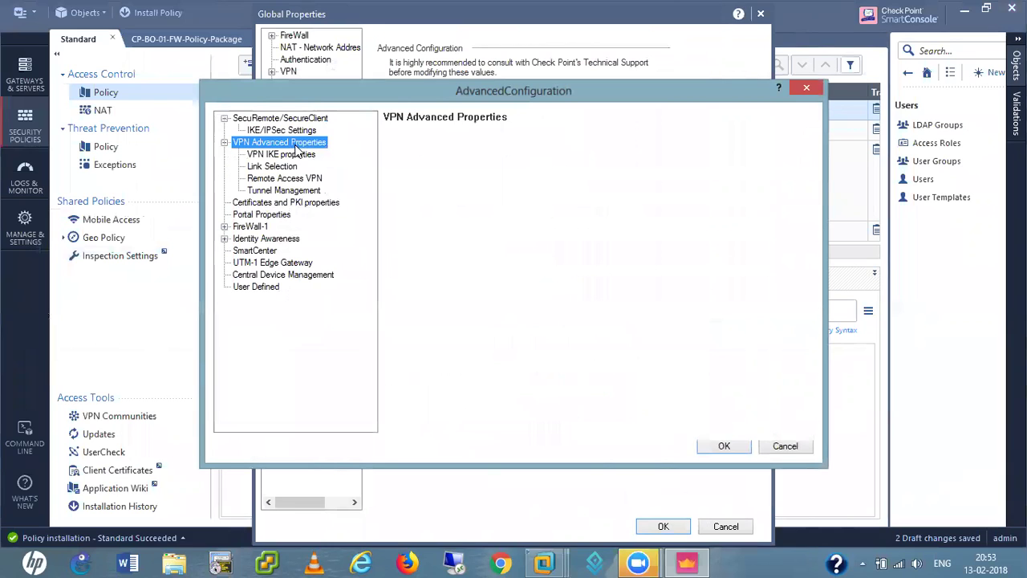
left_click(295, 154)
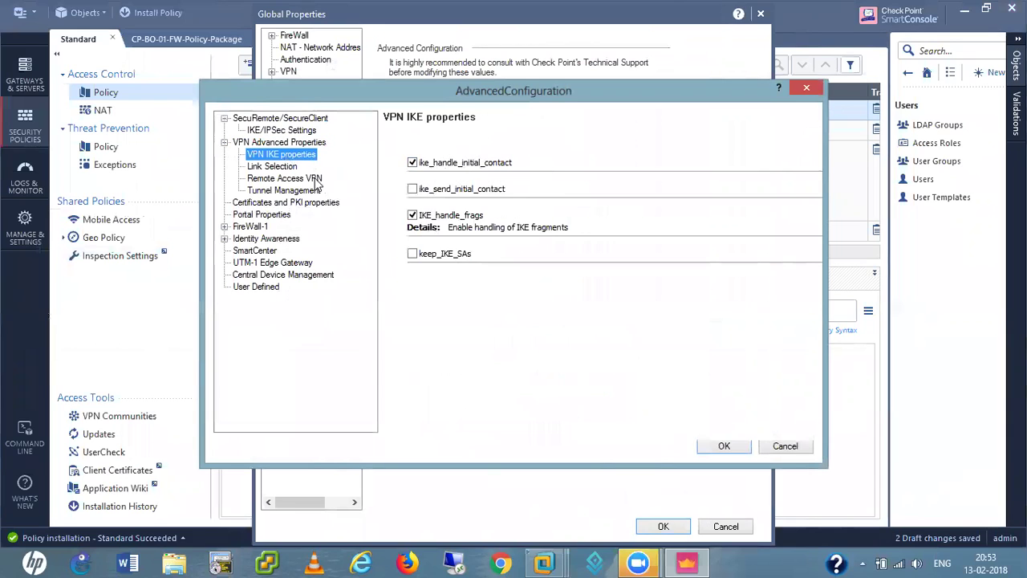
left_click(270, 169)
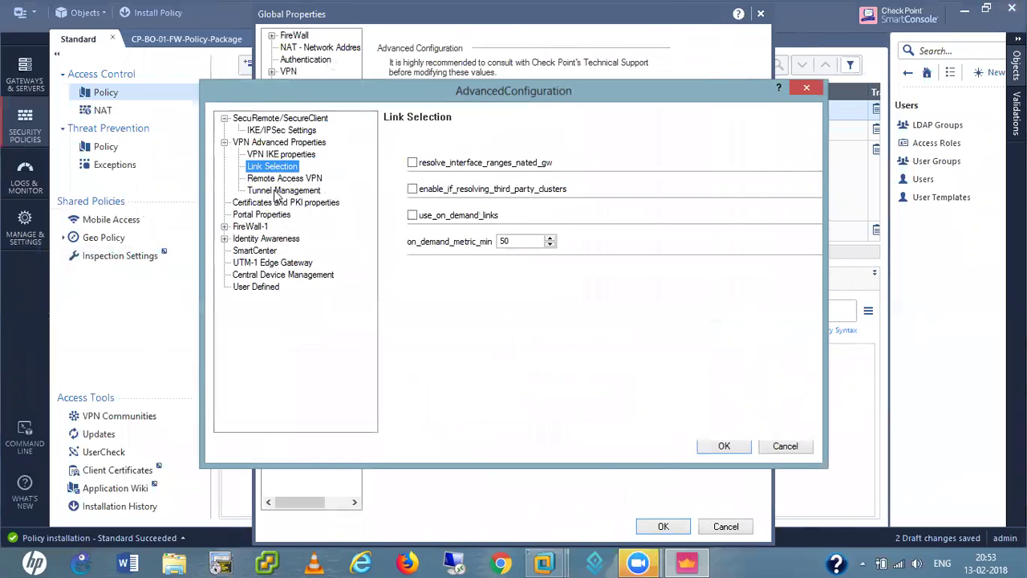
left_click(278, 180)
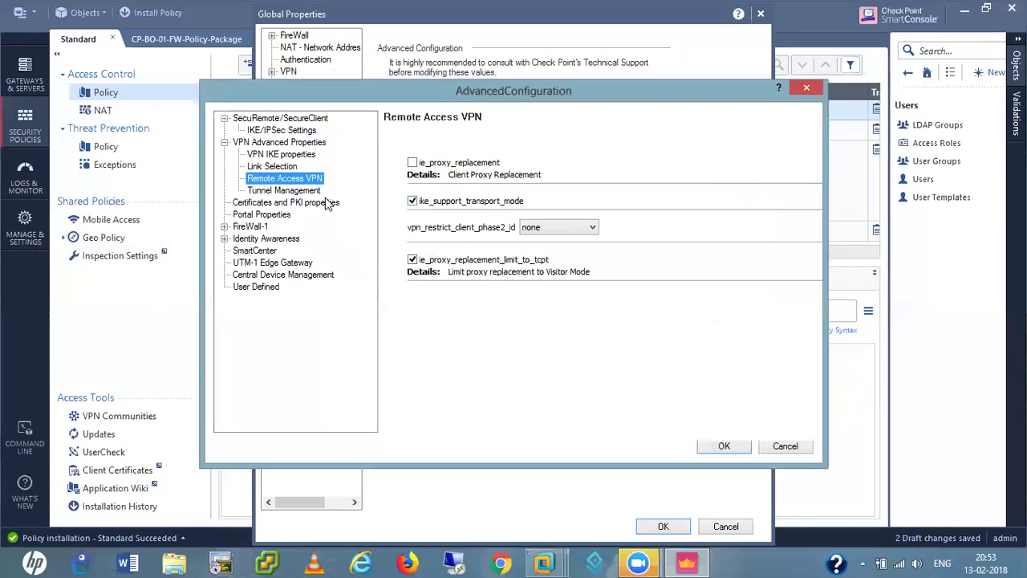
left_click(298, 191)
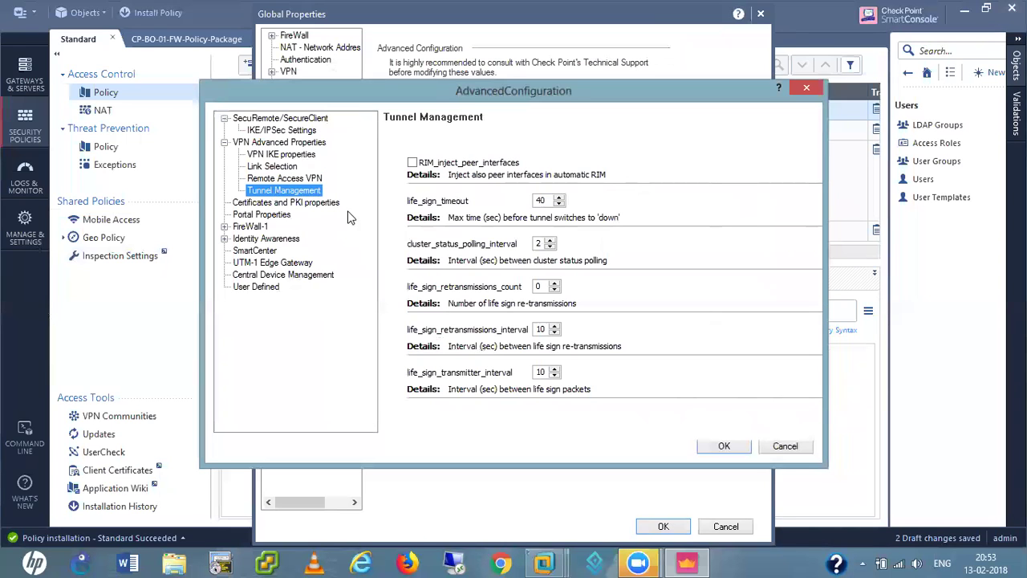
left_click(259, 203)
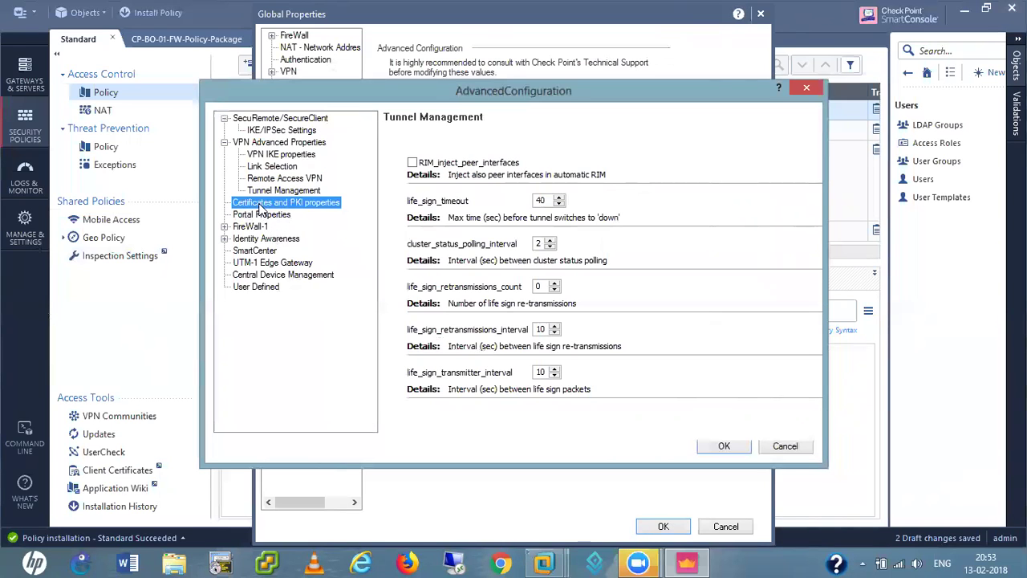
left_click(269, 215)
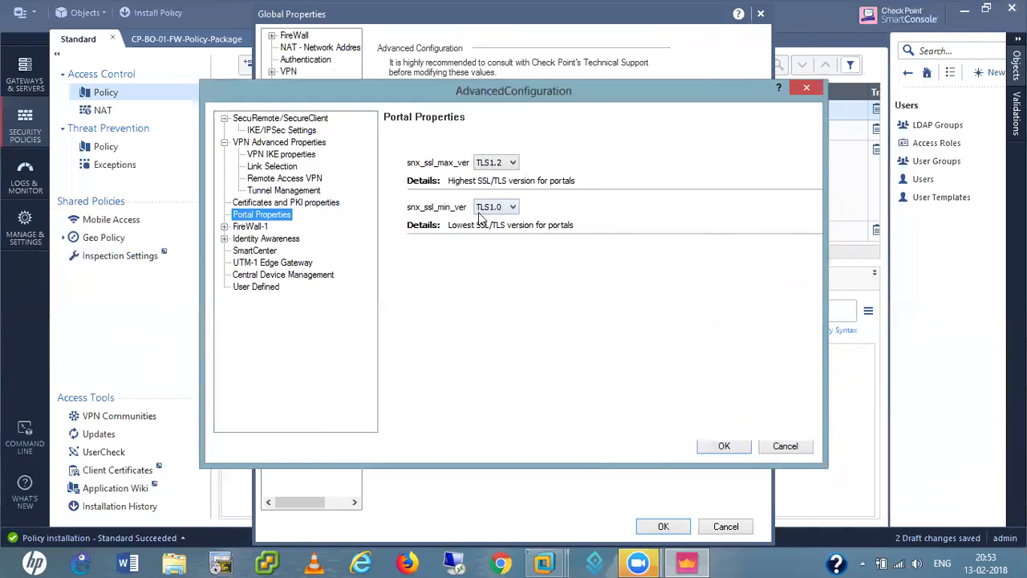
left_click(513, 207)
left_click(502, 230)
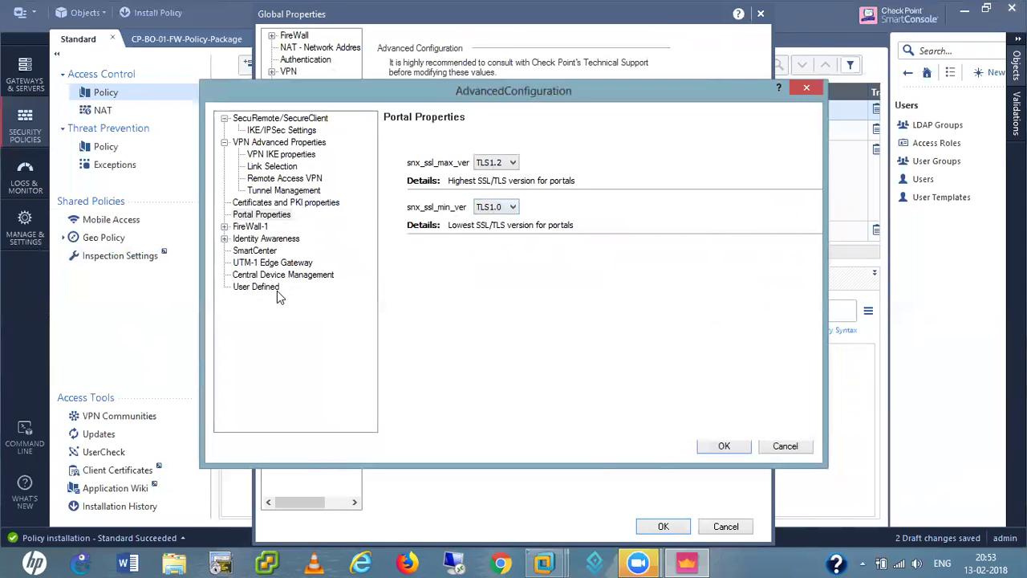
left_click(726, 446)
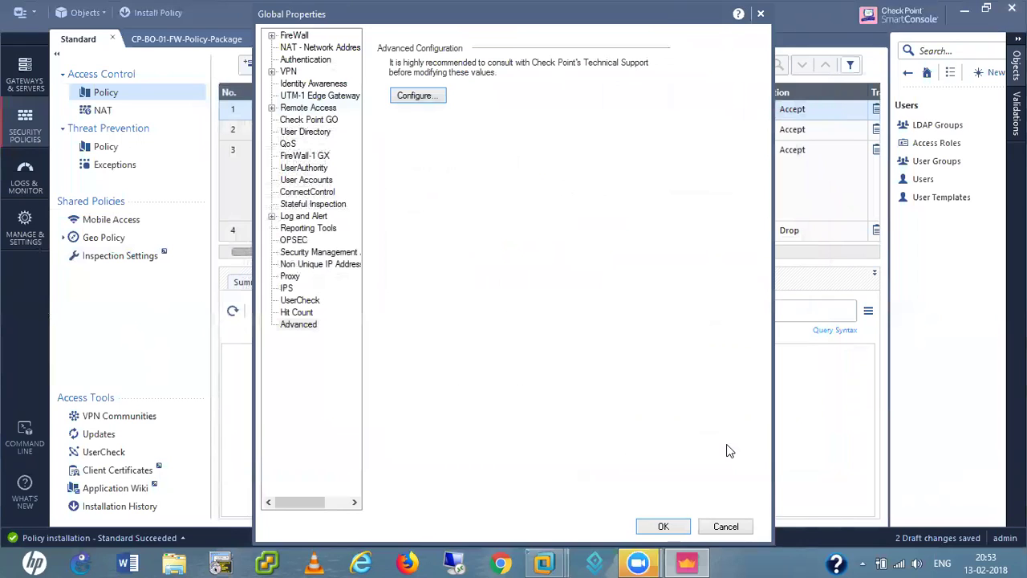
left_click(663, 526)
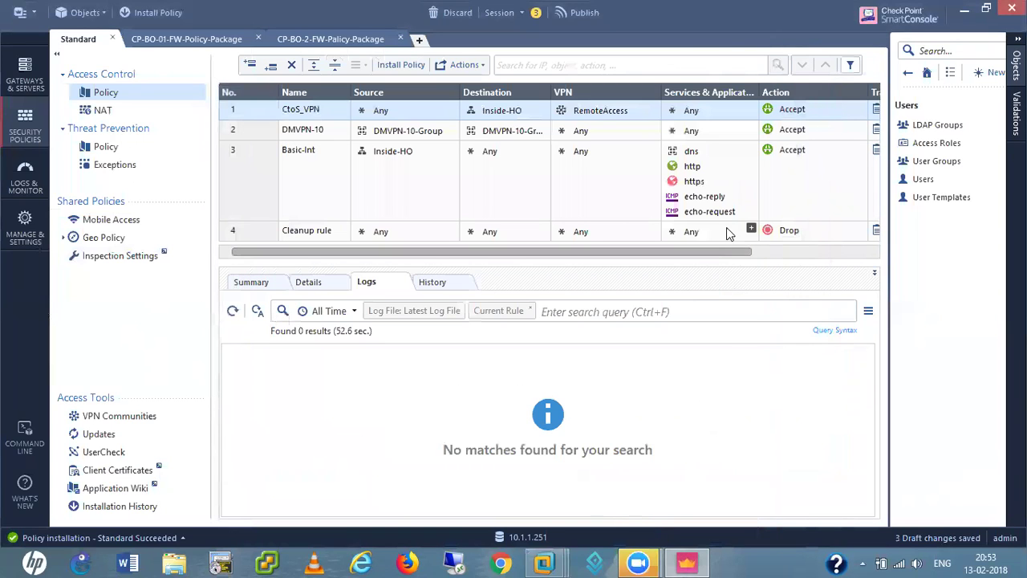
- Open CP-HO-FW gateway properties at the VPN Clients > Office Mode page
left_click_drag(744, 251, 860, 254)
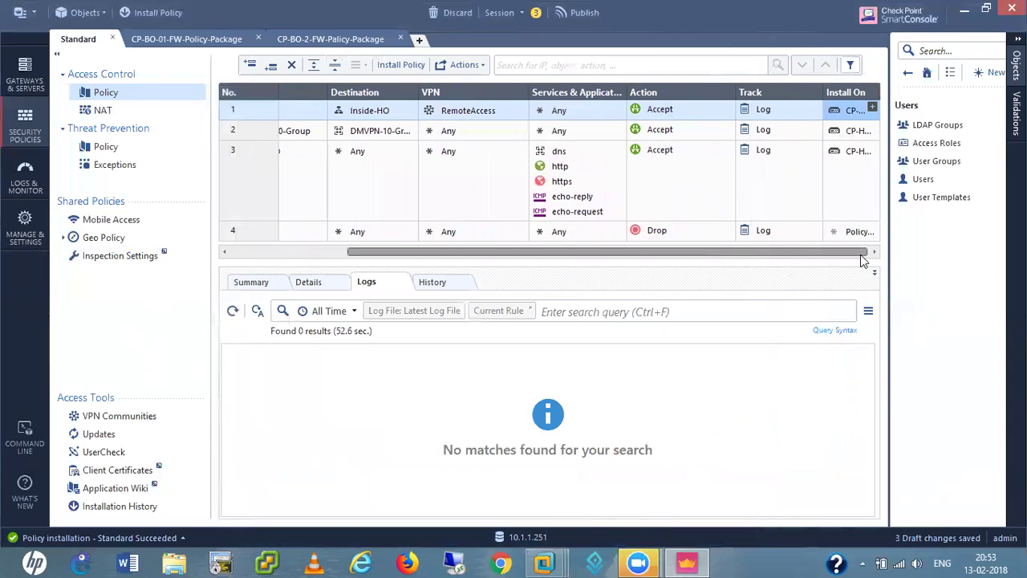
double_click(852, 109)
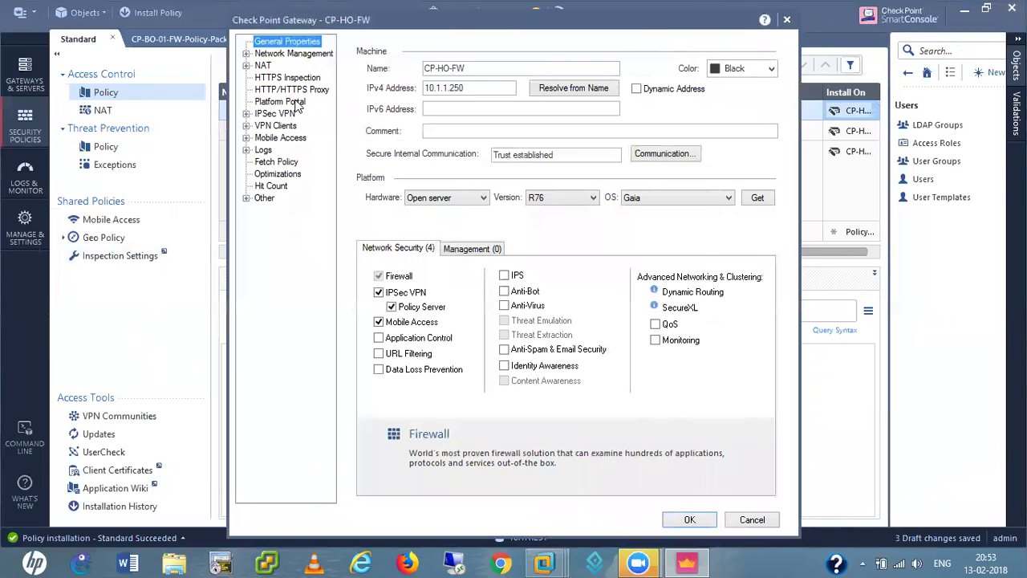
left_click(247, 113)
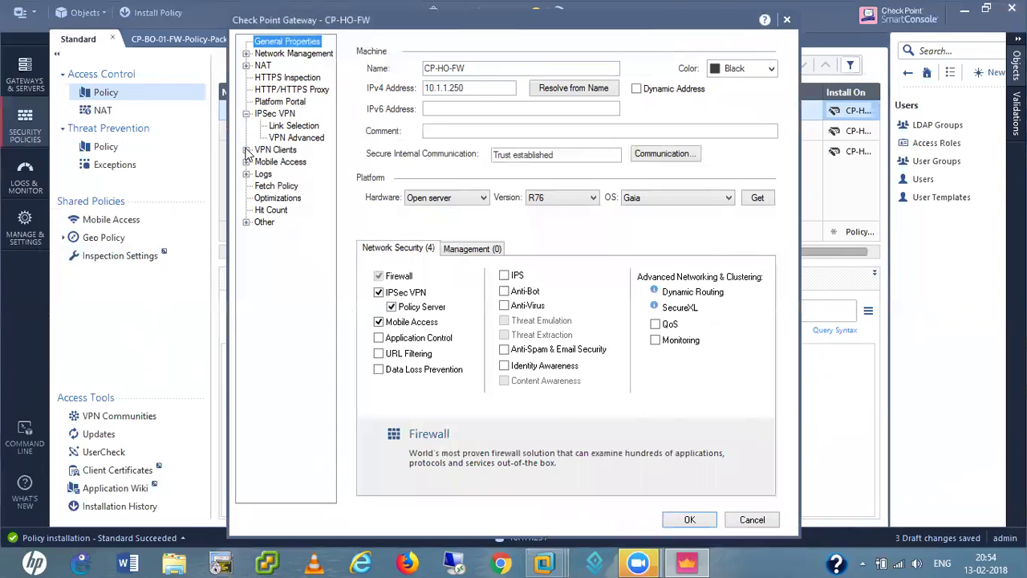
left_click(246, 151)
left_click(281, 152)
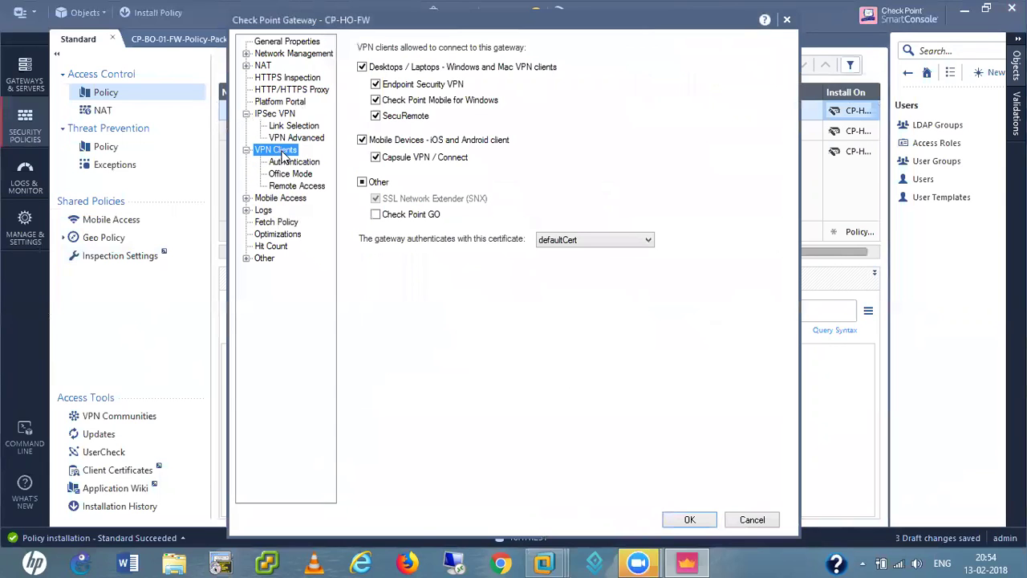
left_click(289, 162)
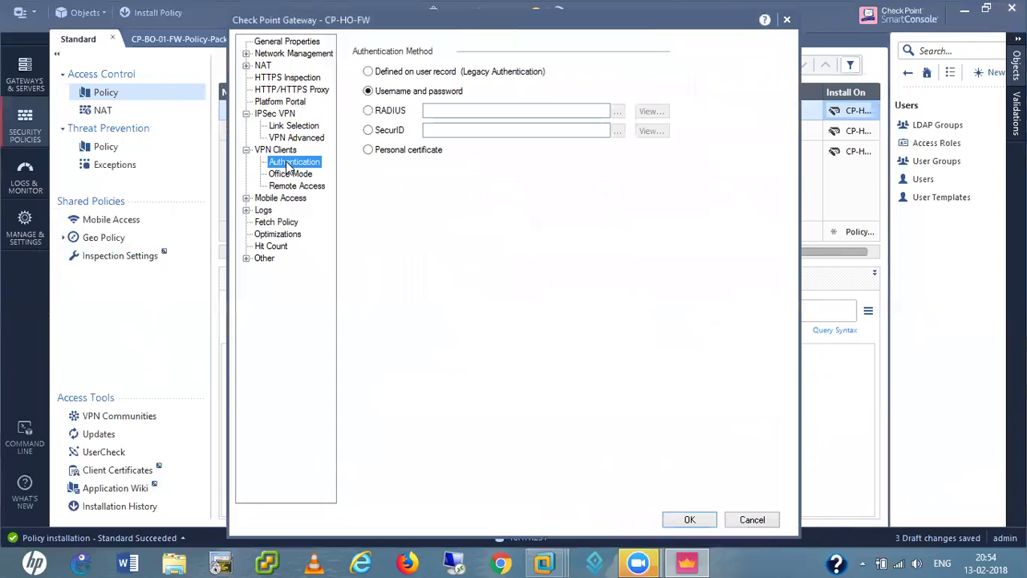
left_click(297, 175)
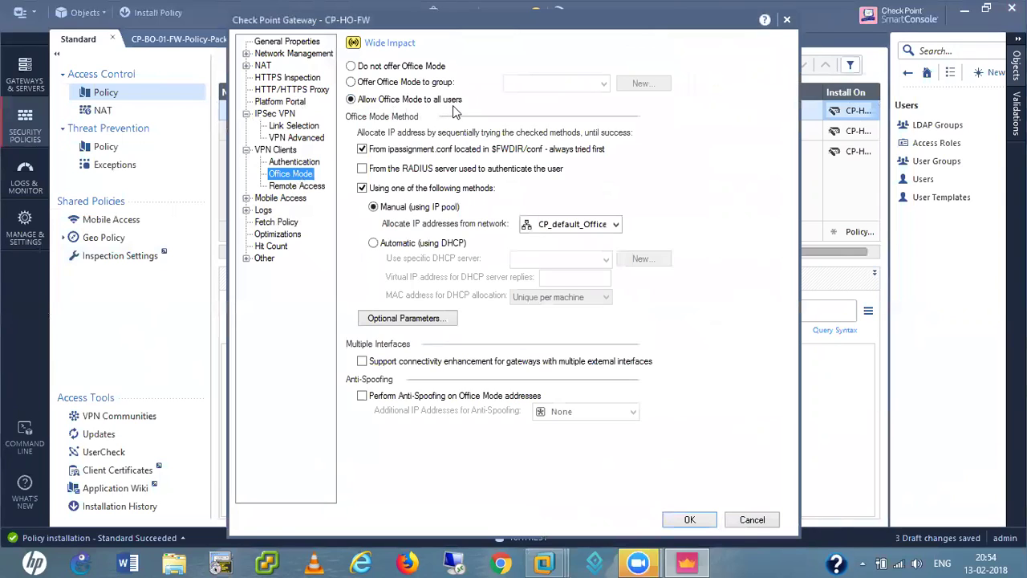
- Offer Office Mode only to the RA-Users group and save the gateway
left_click(352, 82)
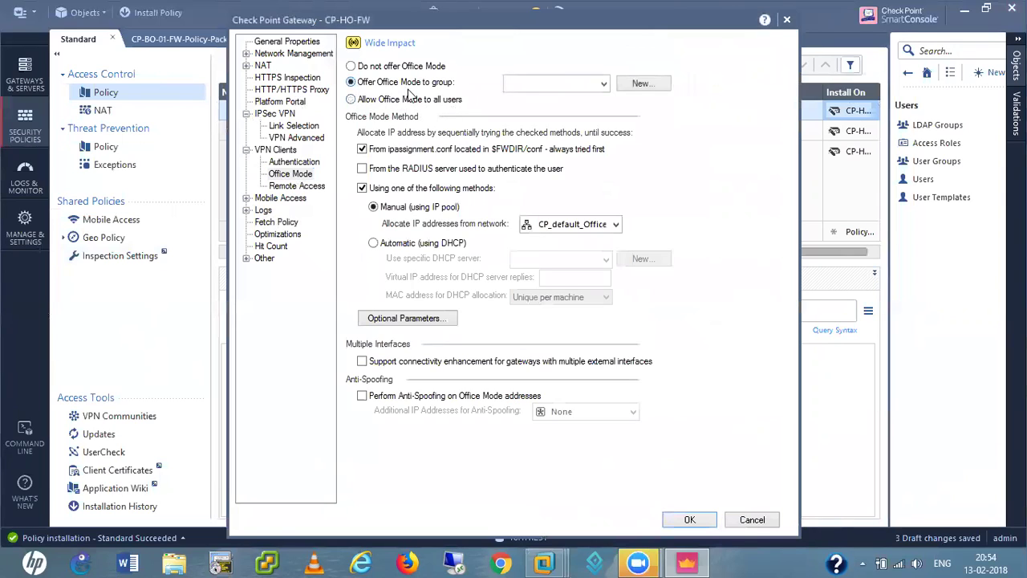
left_click(605, 84)
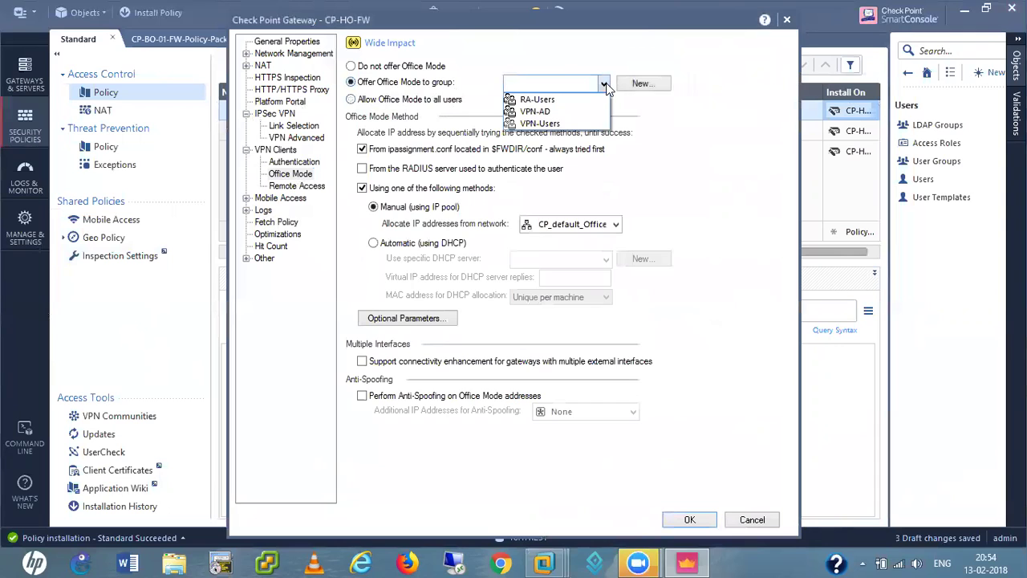
left_click(549, 102)
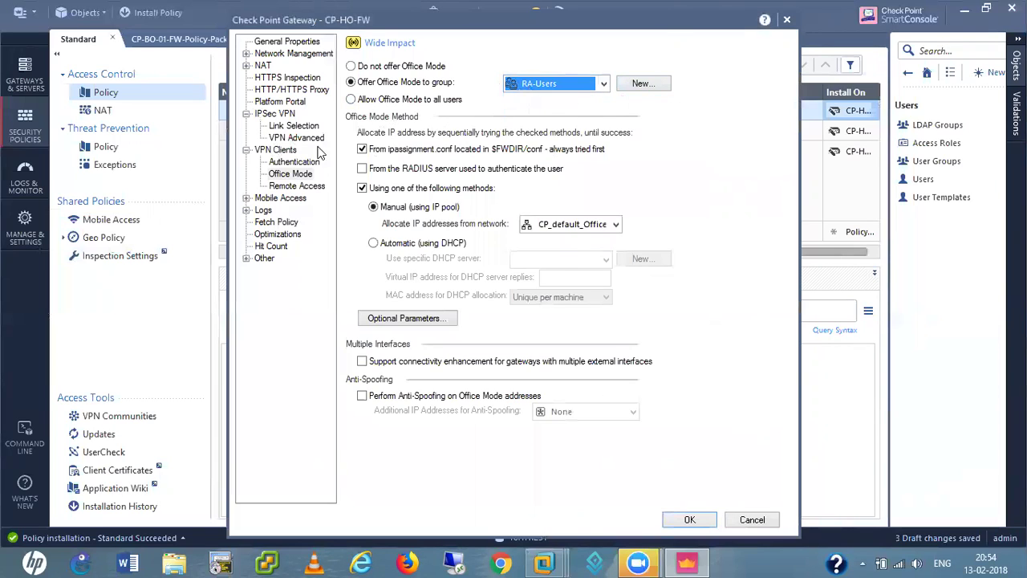
left_click(295, 186)
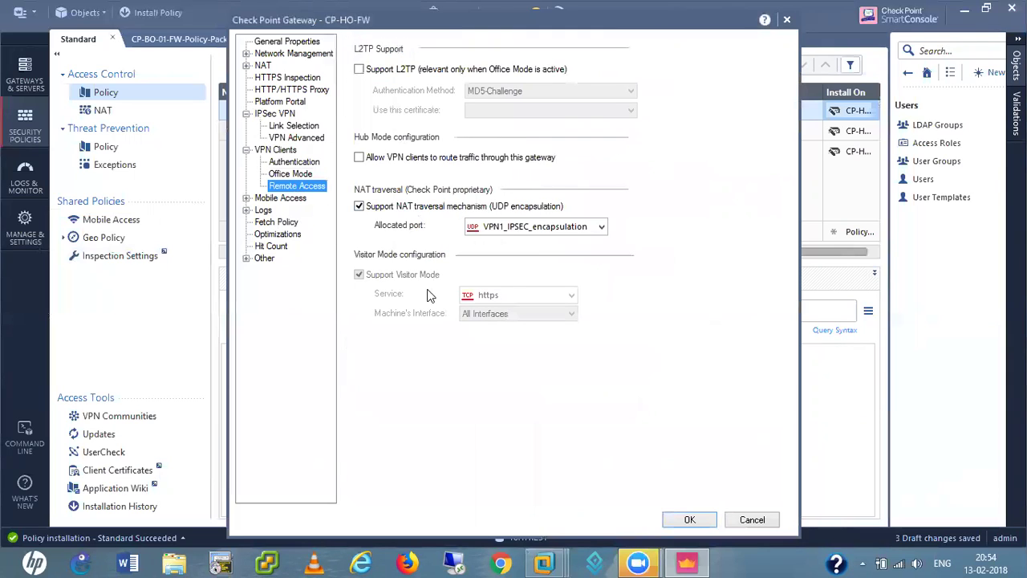
left_click(247, 198)
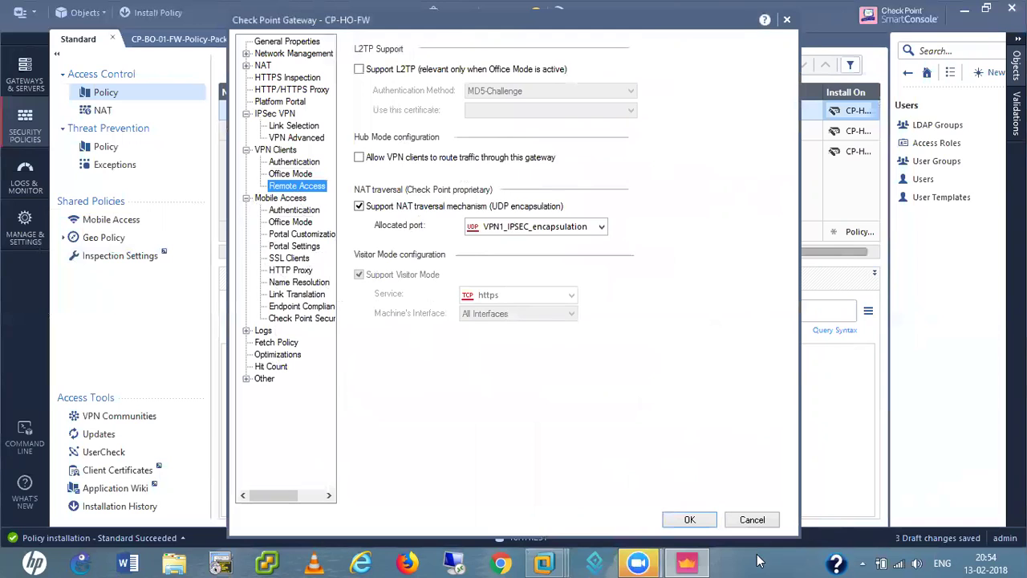
left_click(692, 521)
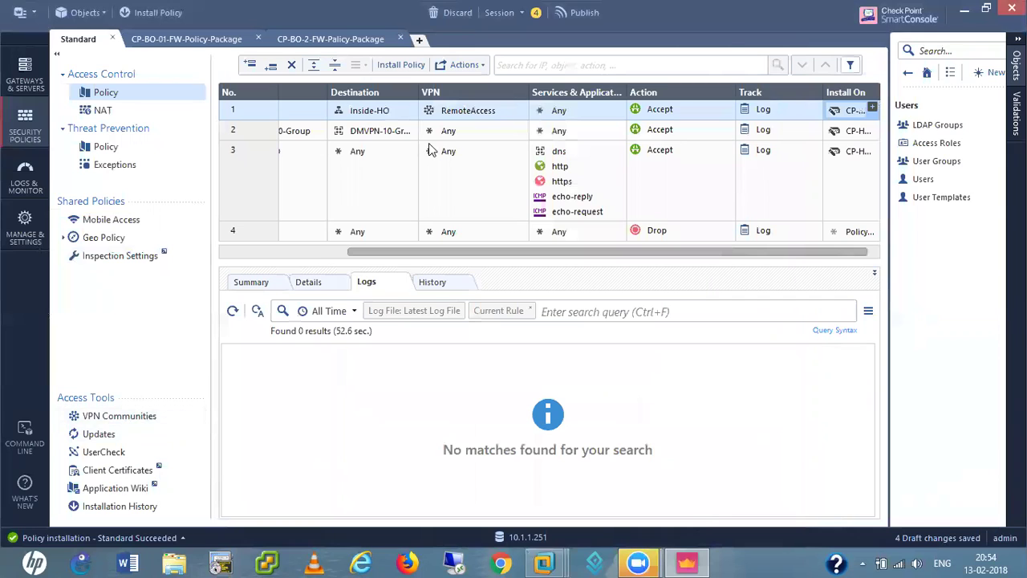
- In the RemoteAccess community, remove VPN-Users and VPN-AD, add RA-Users, and save
double_click(470, 111)
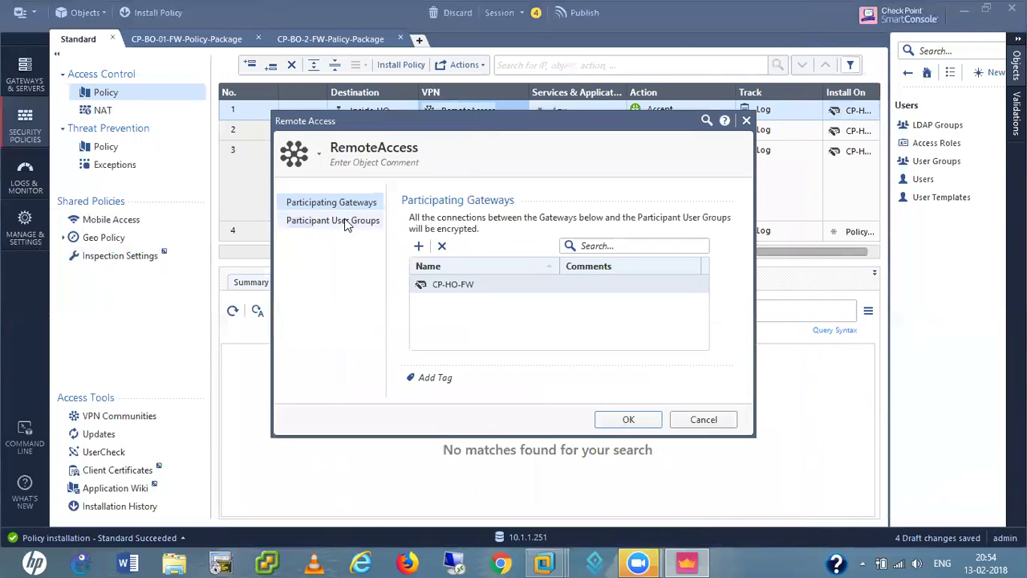
left_click(330, 220)
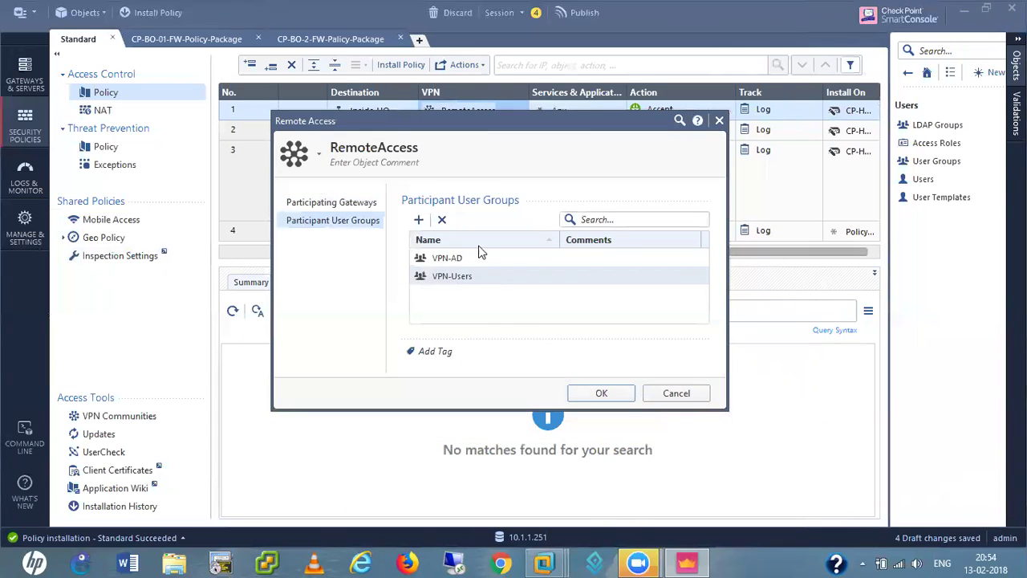
left_click(442, 220)
left_click(442, 220)
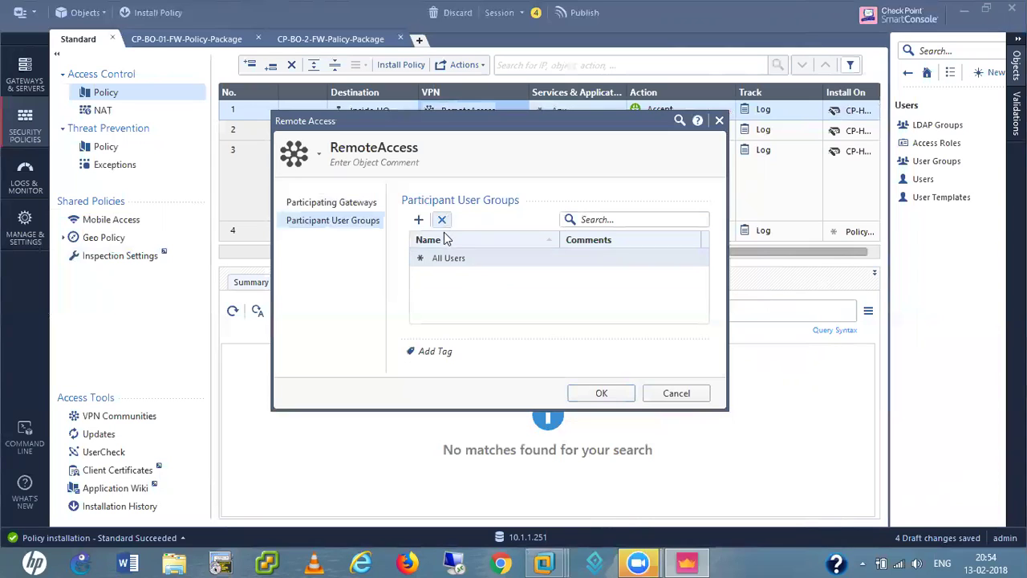
left_click(419, 220)
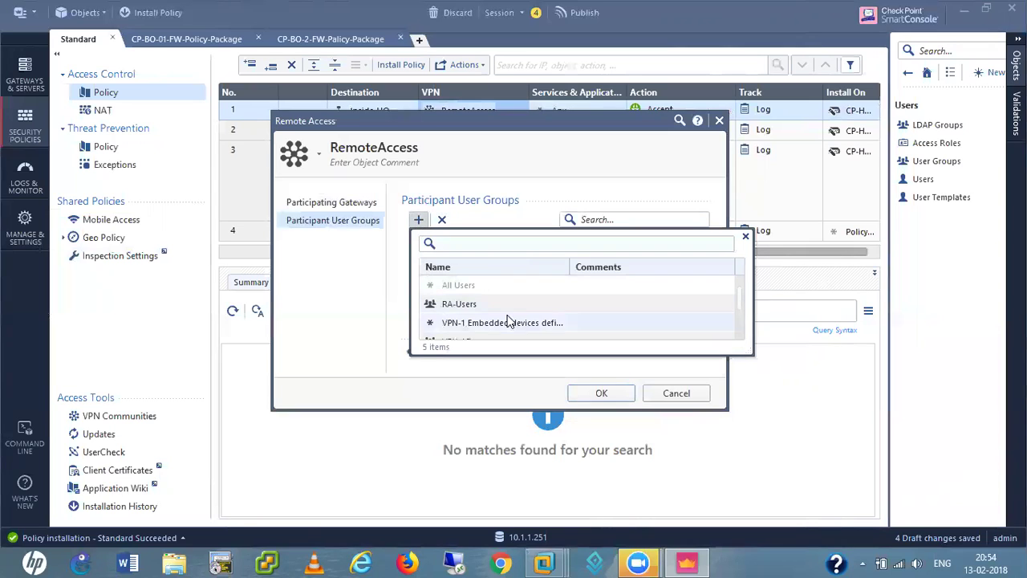
left_click(444, 304)
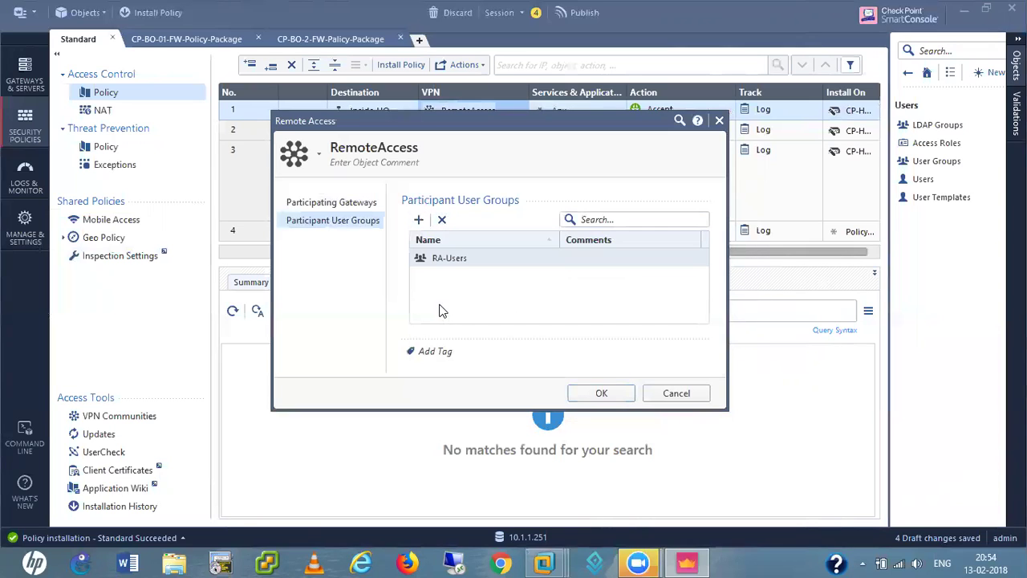
left_click(616, 399)
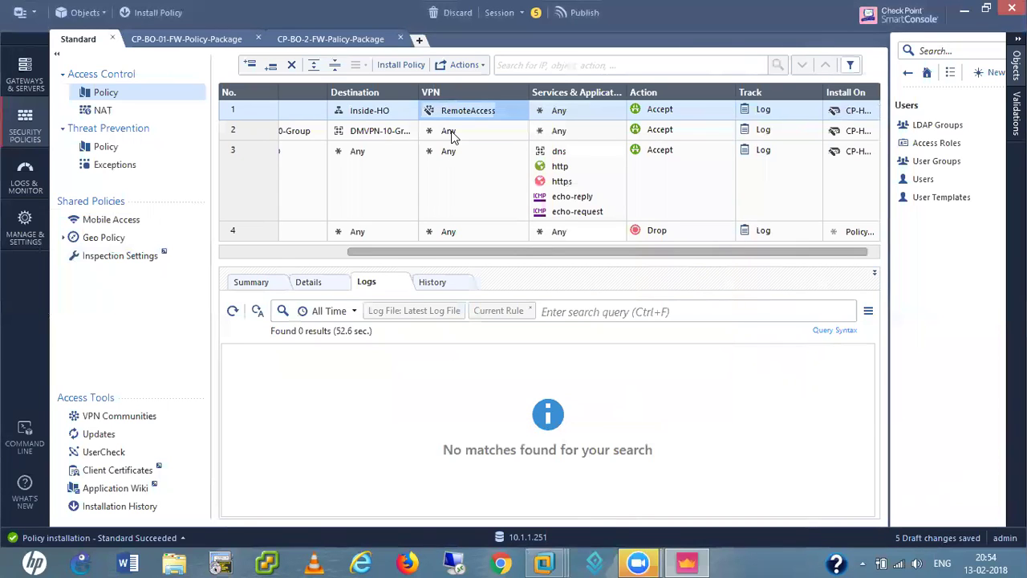
- Publish the five draft changes and install the Standard policy on CP-HO-FW
left_click(154, 12)
left_click(585, 366)
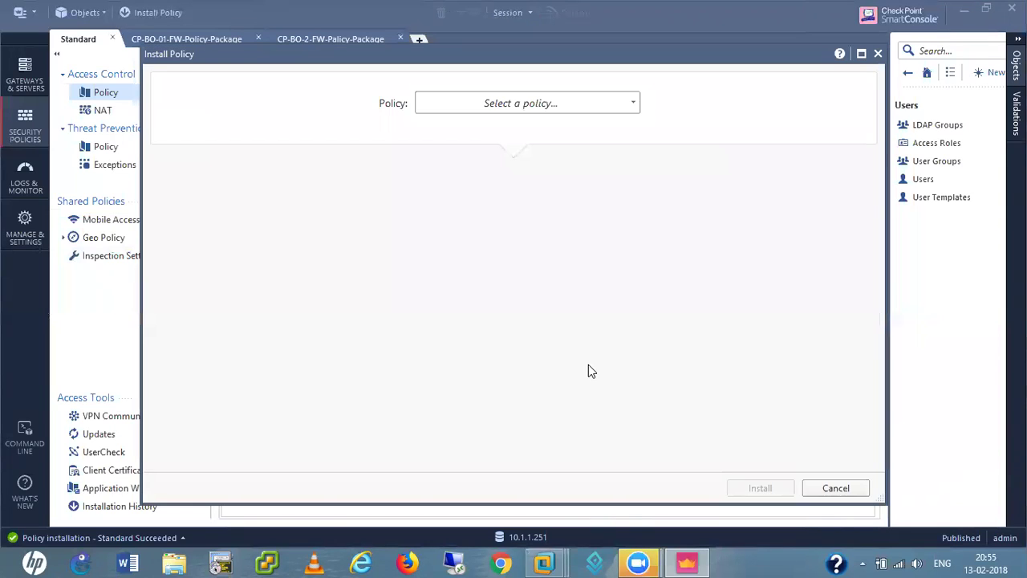
left_click(554, 105)
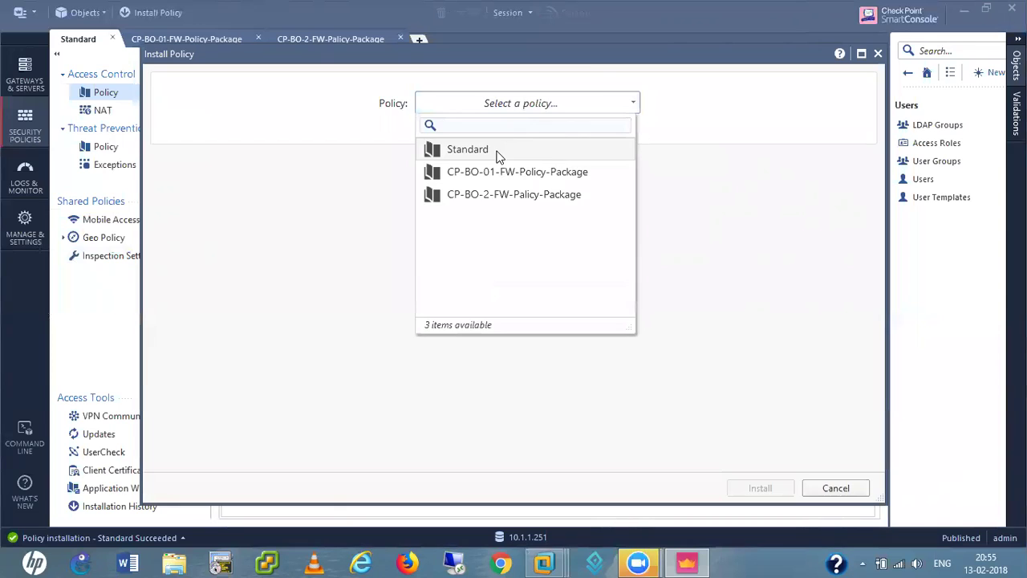
left_click(499, 151)
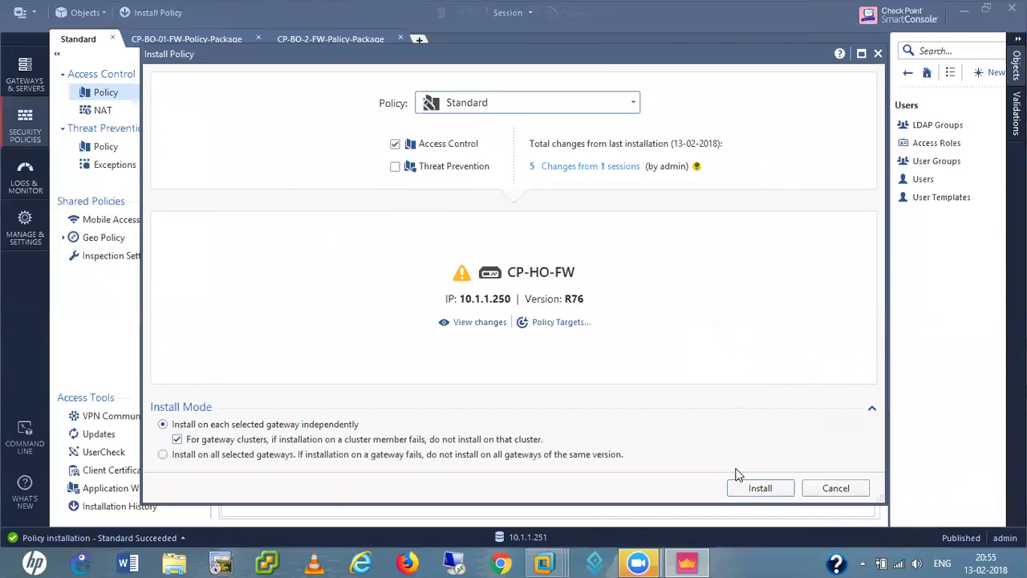
left_click(761, 489)
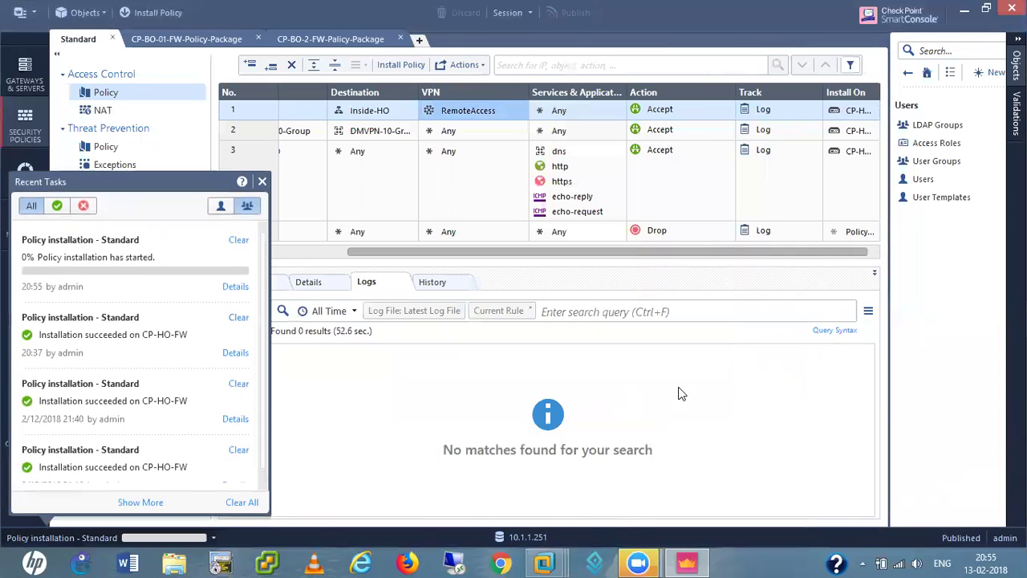
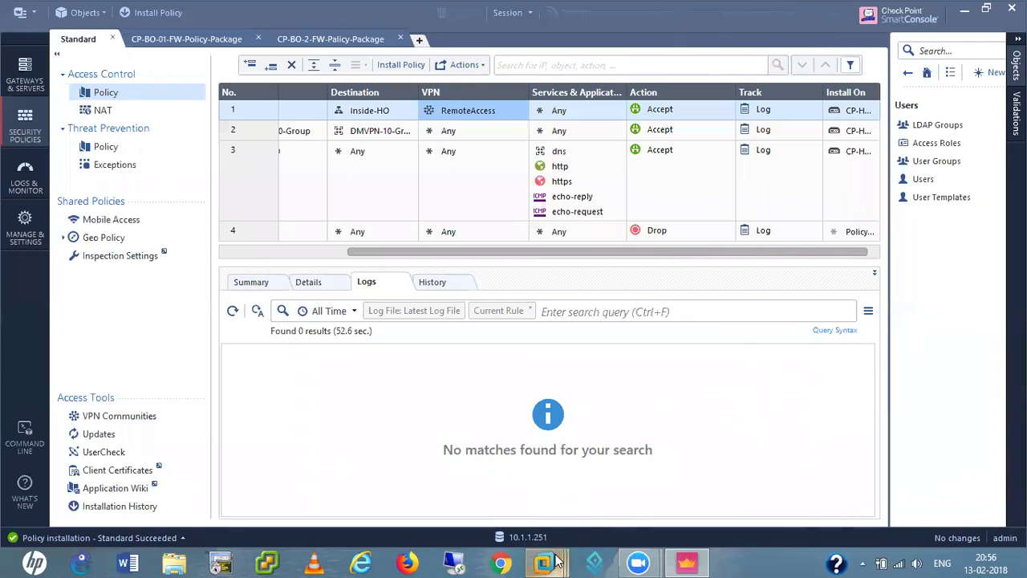
- On the Win XP Pro VM, connect Endpoint Security to CP-HO-RA-VPN with the user's password, then disconnect
mouse_move(556, 562)
left_click(746, 491)
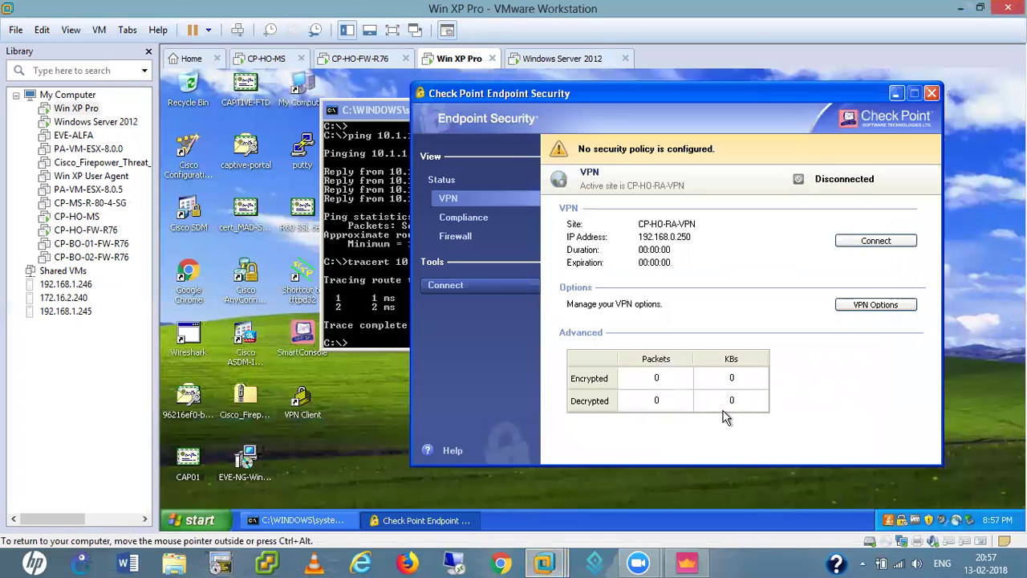
left_click(870, 241)
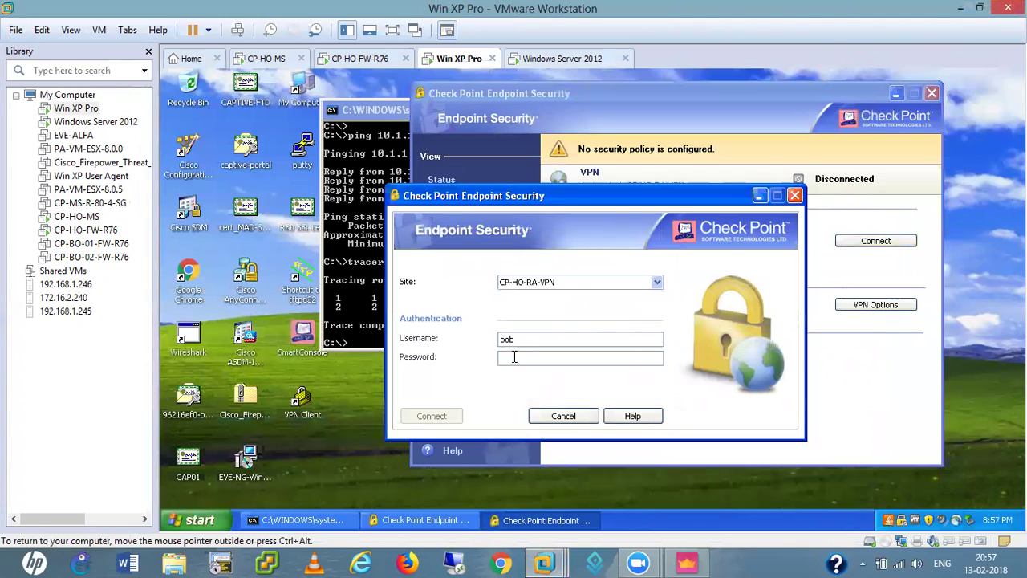
type("••")
key("BackSpace")
key("BackSpace")
key("BackSpace")
key("BackSpace")
type("••")
left_click(419, 417)
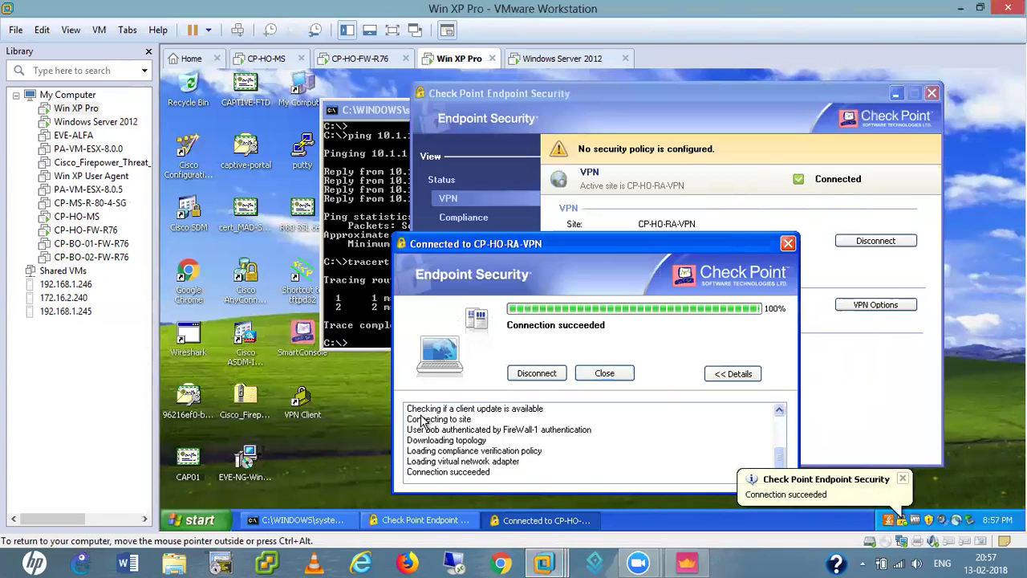
left_click(537, 373)
- Confirm the disconnect, retry CP-HO-RA-VPN as a second user, dismiss the negotiation failure, and minimize VMware
left_click(562, 304)
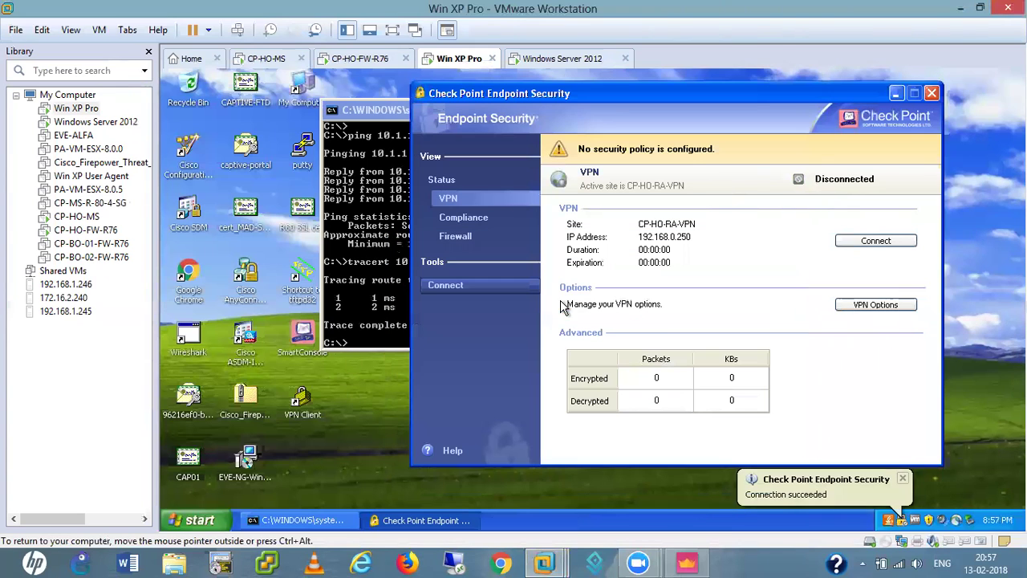
left_click(874, 241)
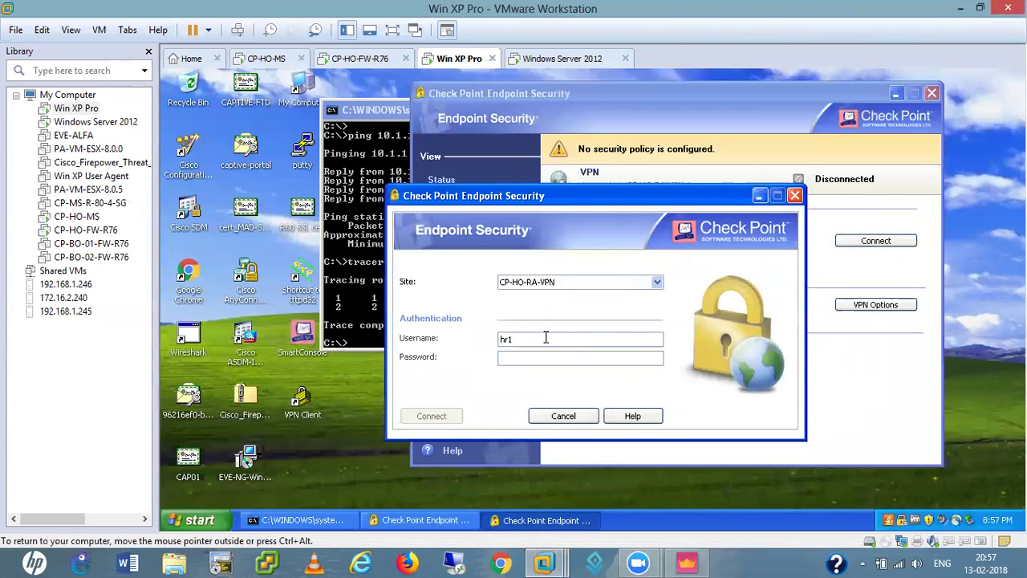
left_click(566, 356)
type("c")
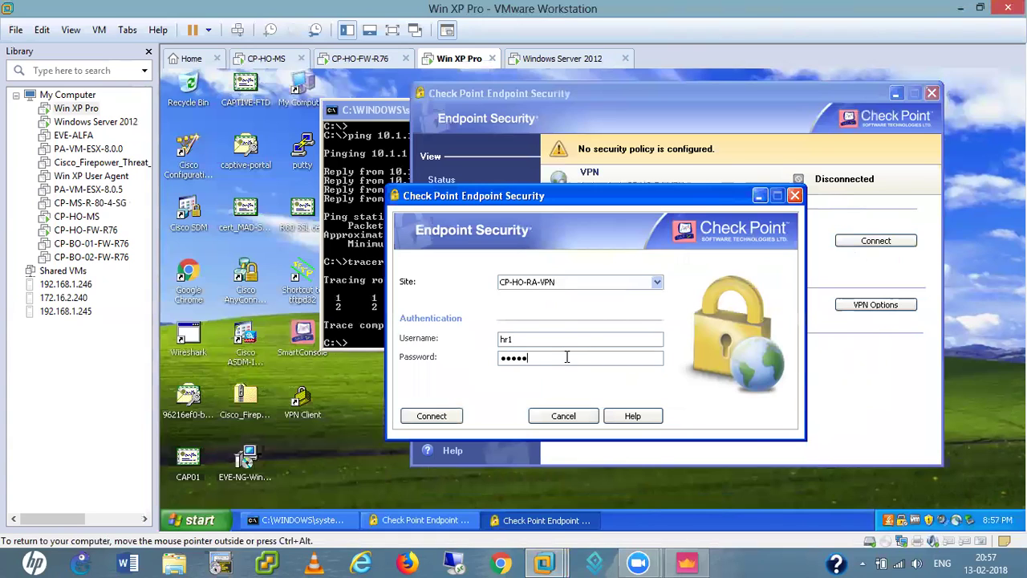
left_click(432, 415)
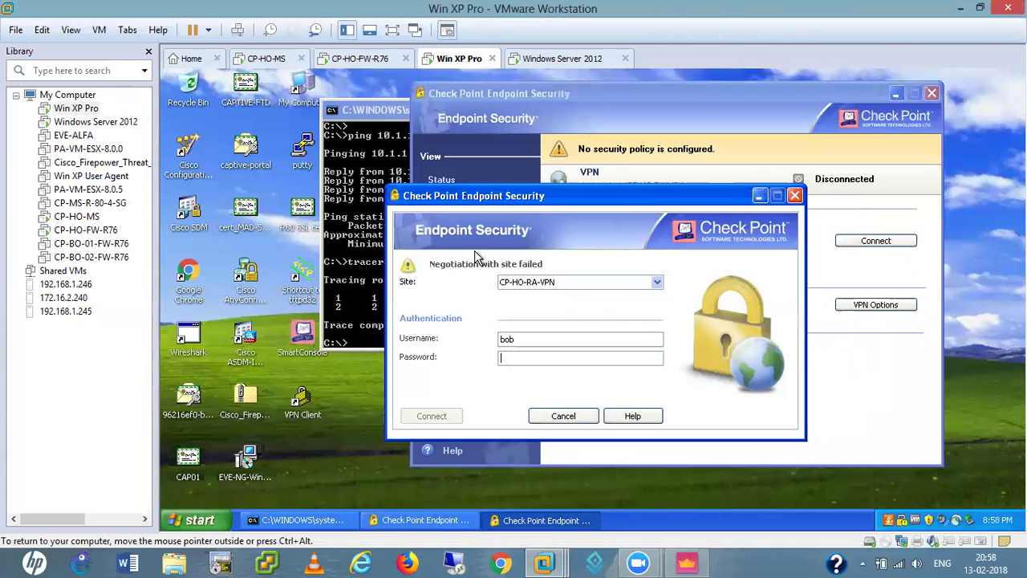
left_click(565, 415)
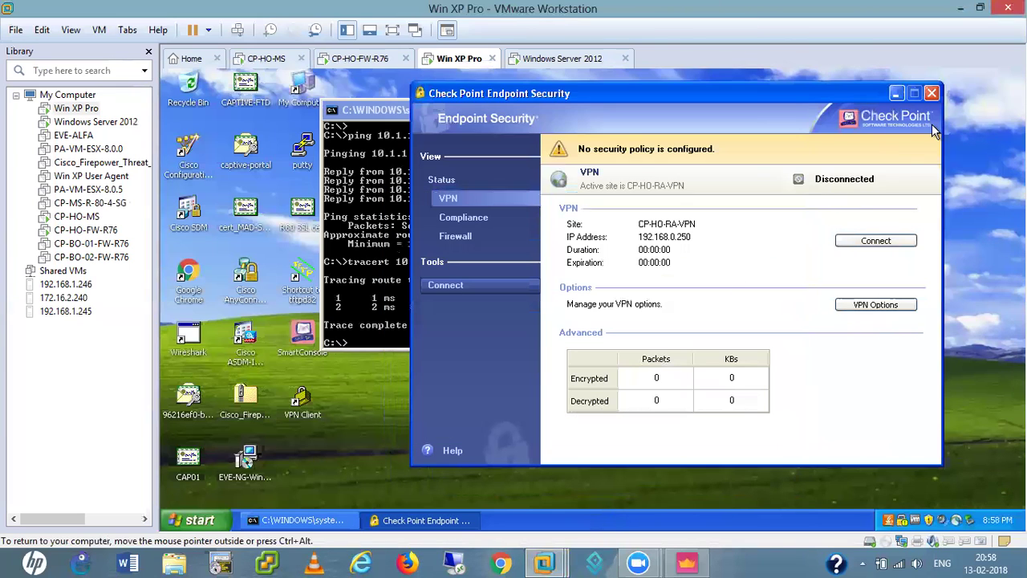
left_click(959, 10)
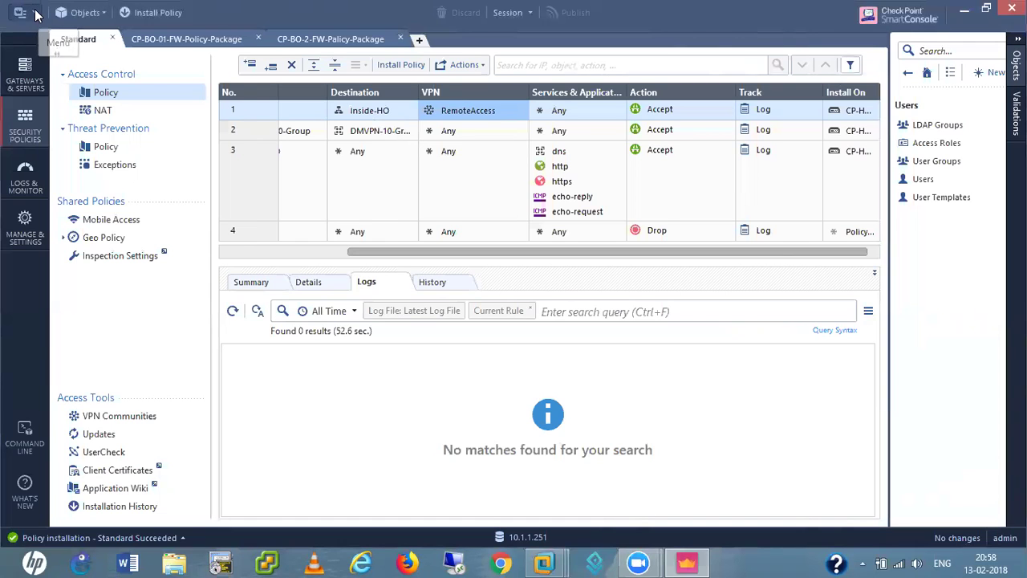
- Open CP-HO-FW's properties from rule 1's Install On cell and show its Mobile Access client settings
left_click(35, 14)
left_click(451, 342)
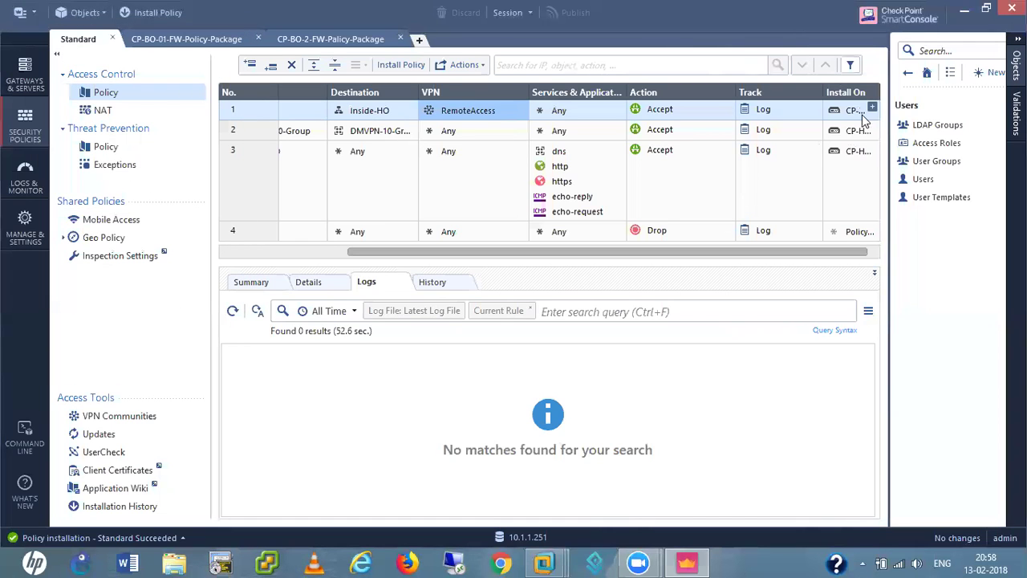
double_click(852, 112)
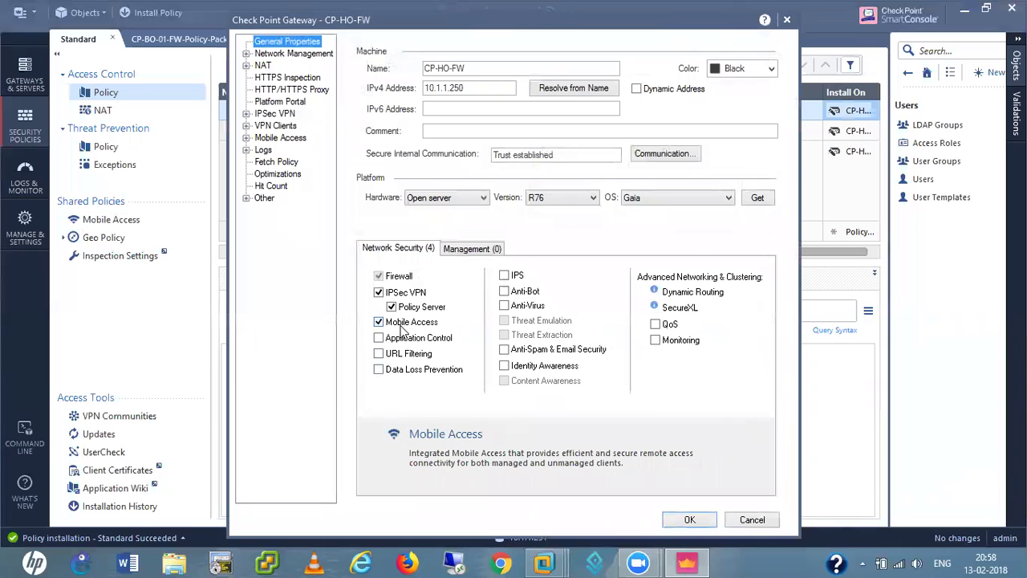
left_click(752, 521)
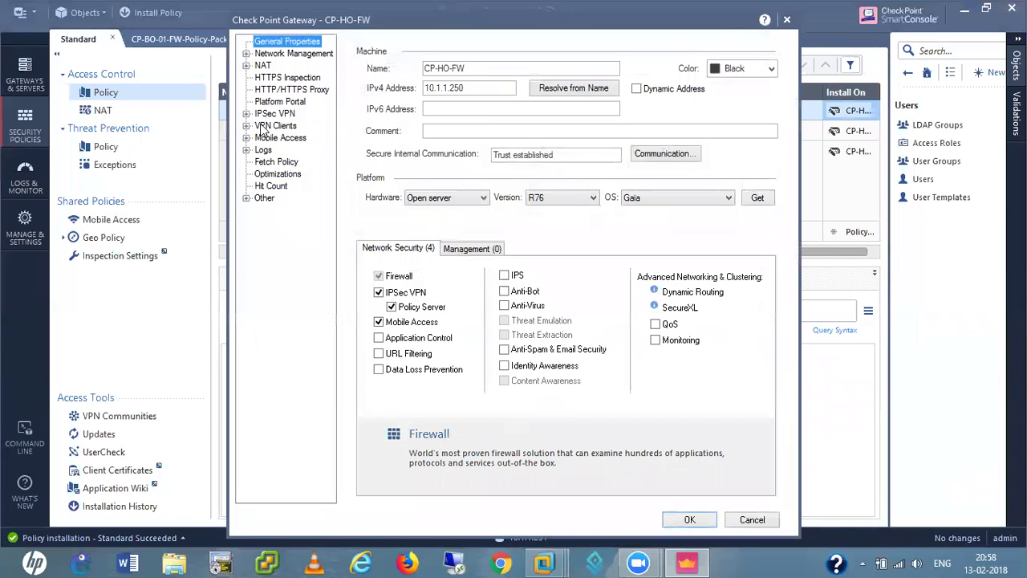
left_click(247, 138)
left_click(280, 139)
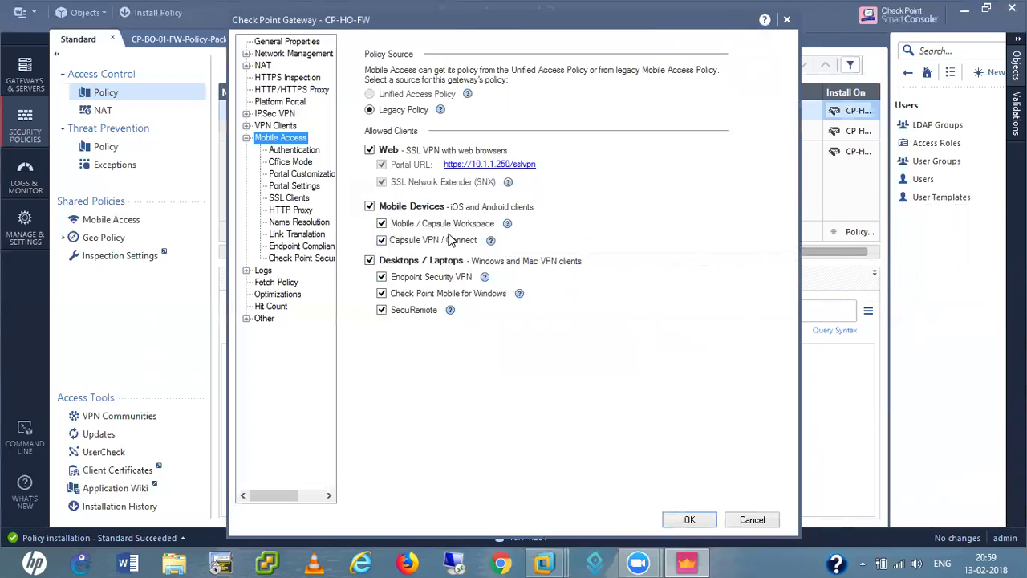
- Review the Mobile Access Authentication, Office Mode and Portal Customization pages of CP-HO-FW
left_click(295, 150)
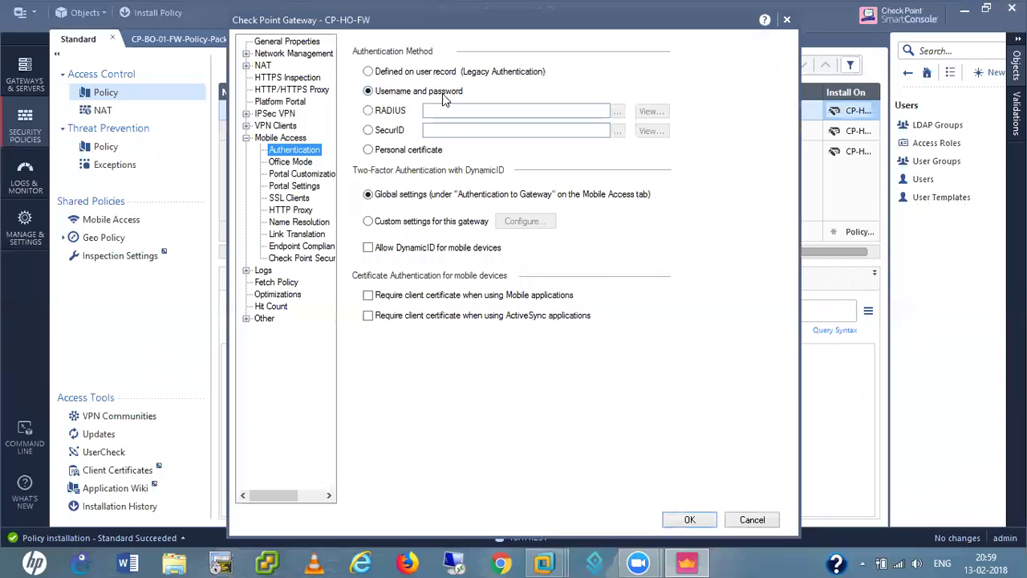
left_click(289, 162)
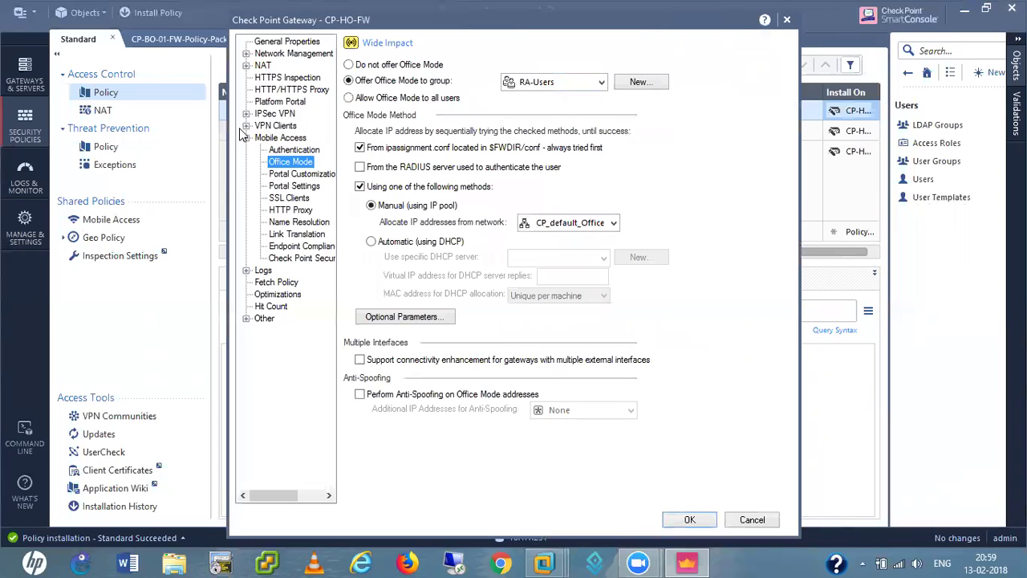
left_click(301, 175)
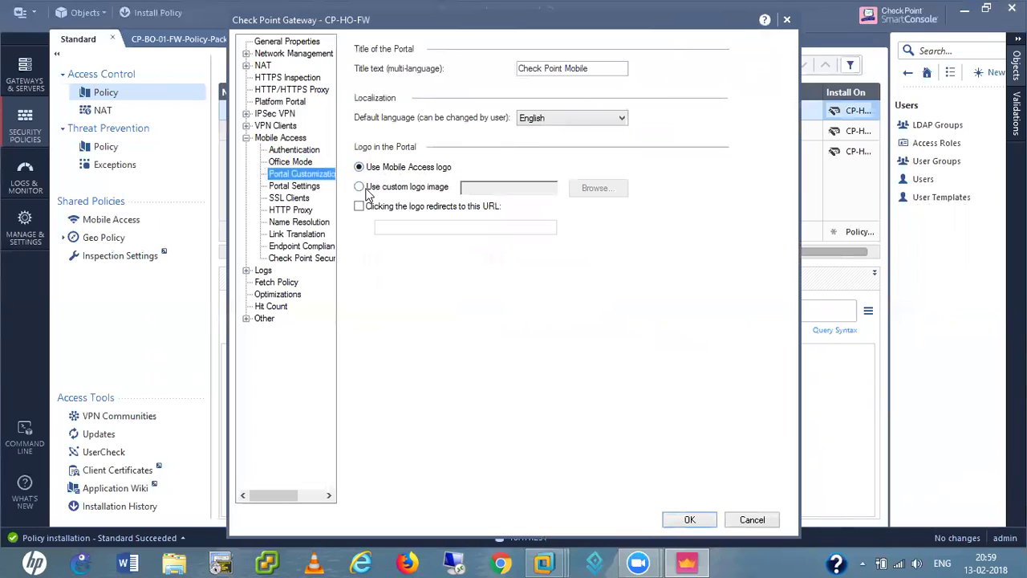
left_click(296, 188)
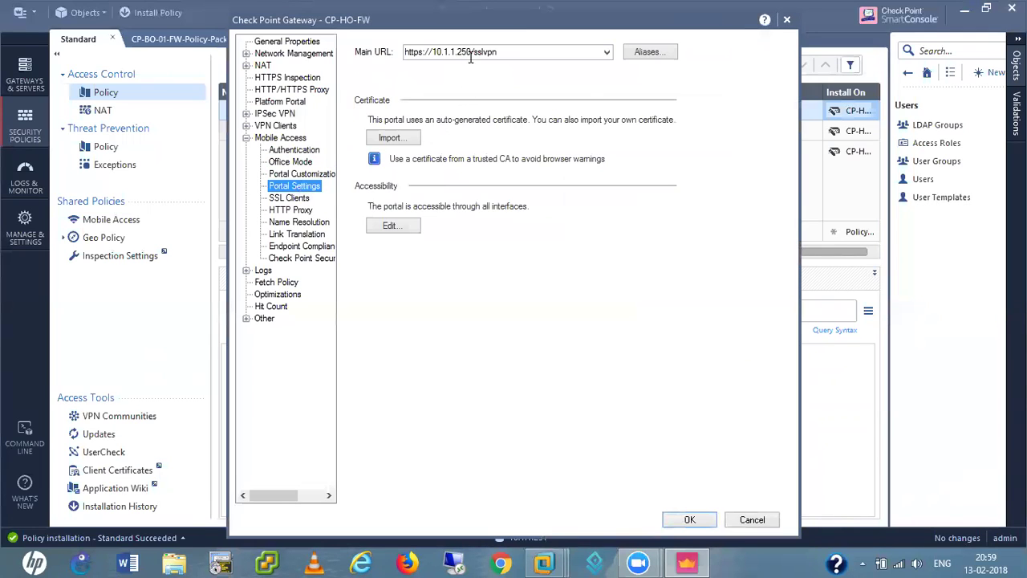
left_click(471, 50)
left_click(471, 49)
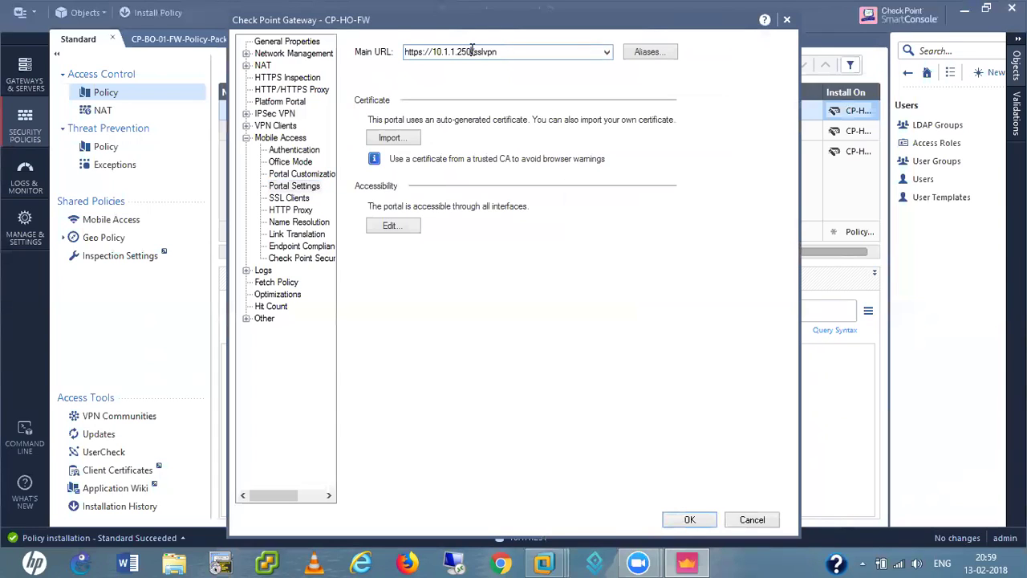
key("BackSpace")
key("BackSpace")
key("BackSpace")
key("BackSpace")
key("BackSpace")
key("BackSpace")
key("BackSpace")
key("BackSpace")
key("BackSpace")
type("92.168.0.250")
left_click(607, 53)
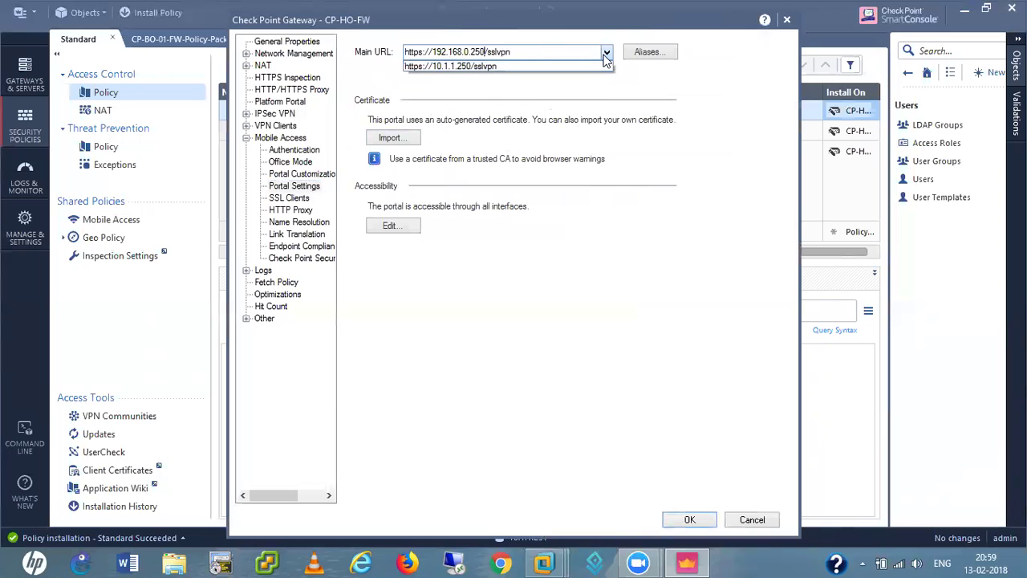
left_click(606, 55)
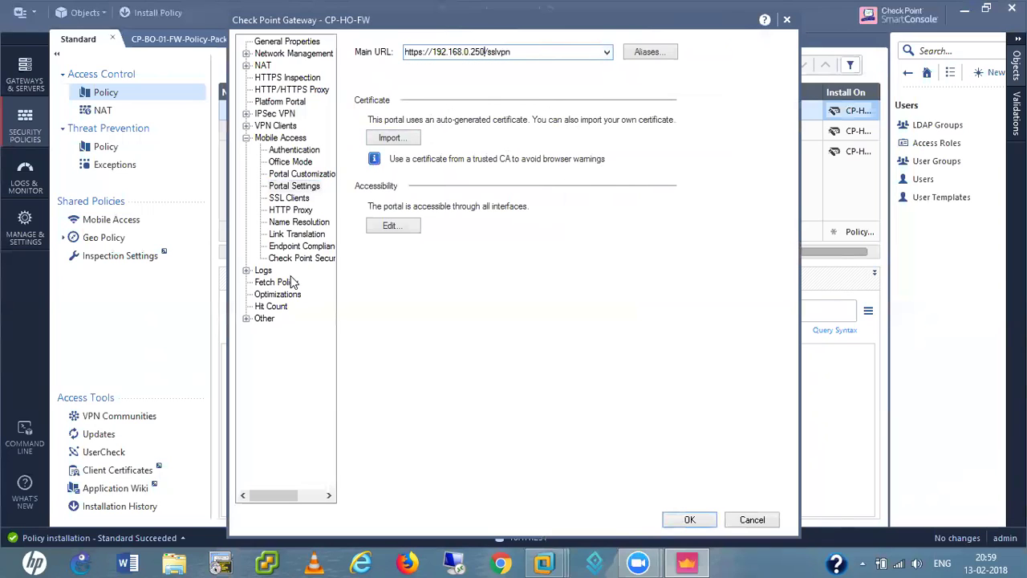
left_click(290, 198)
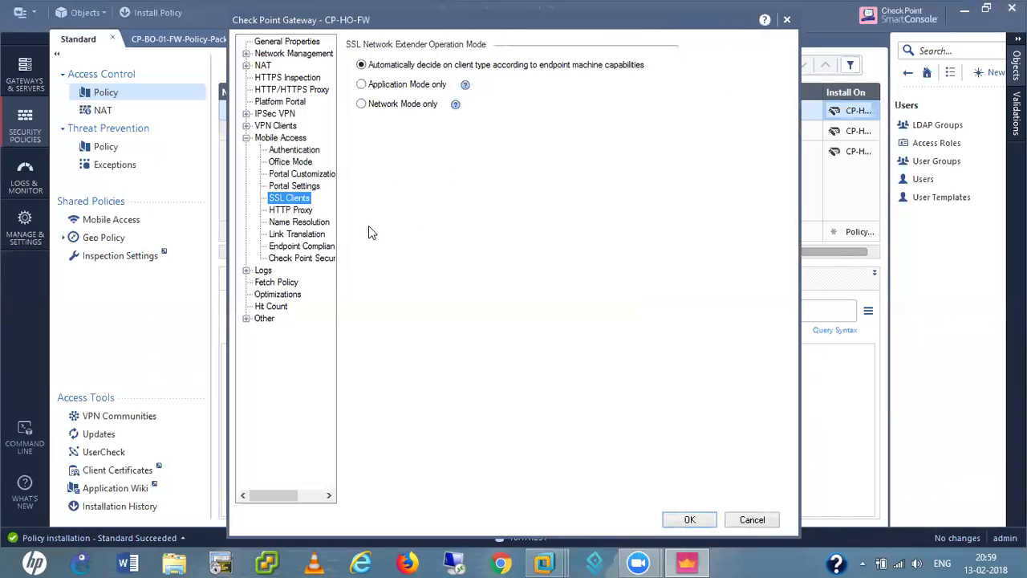
- Enable a primary DNS server under Name Resolution and set it to AD_Server
left_click(293, 210)
left_click(299, 223)
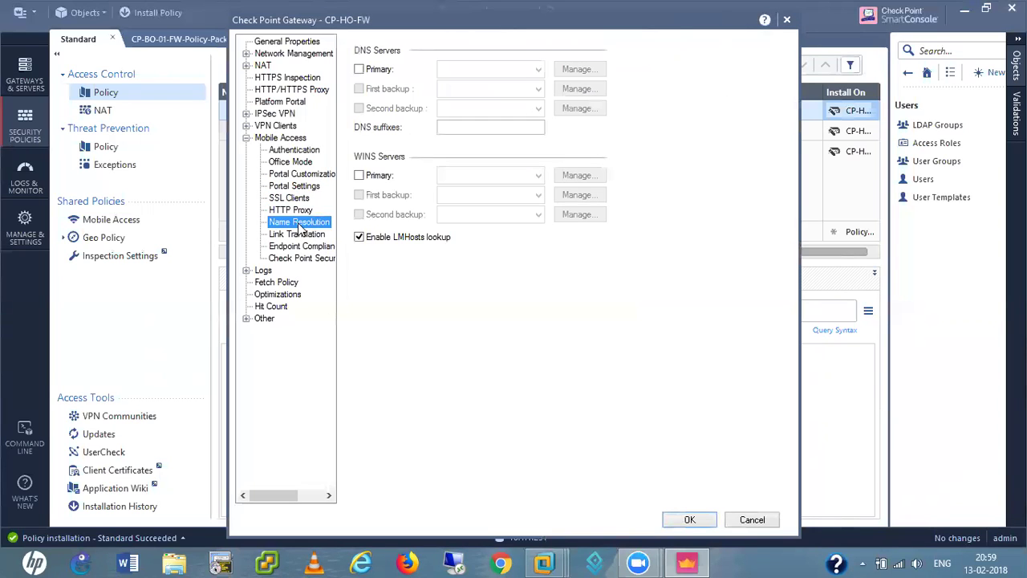
left_click(362, 72)
left_click(537, 70)
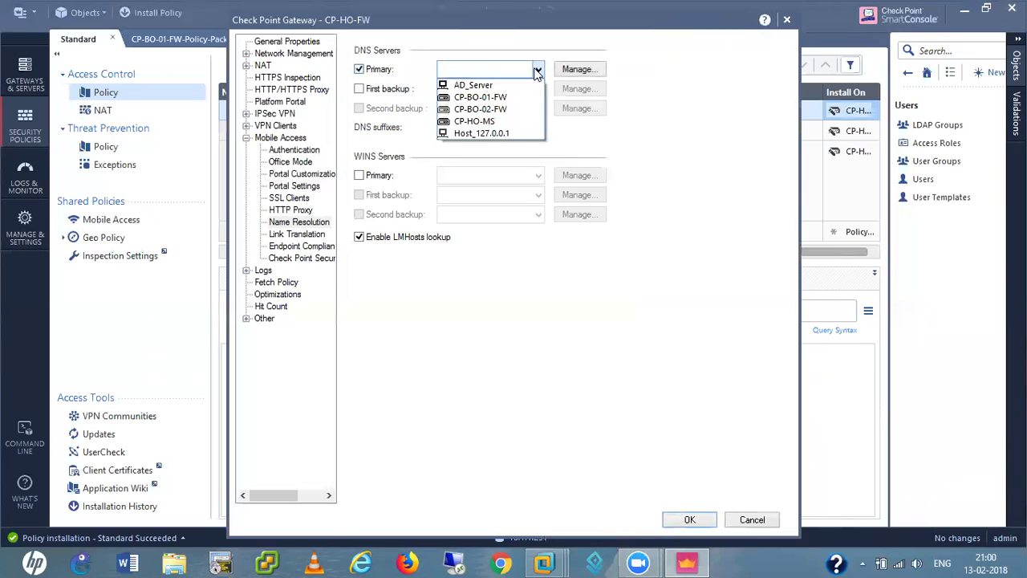
left_click(452, 86)
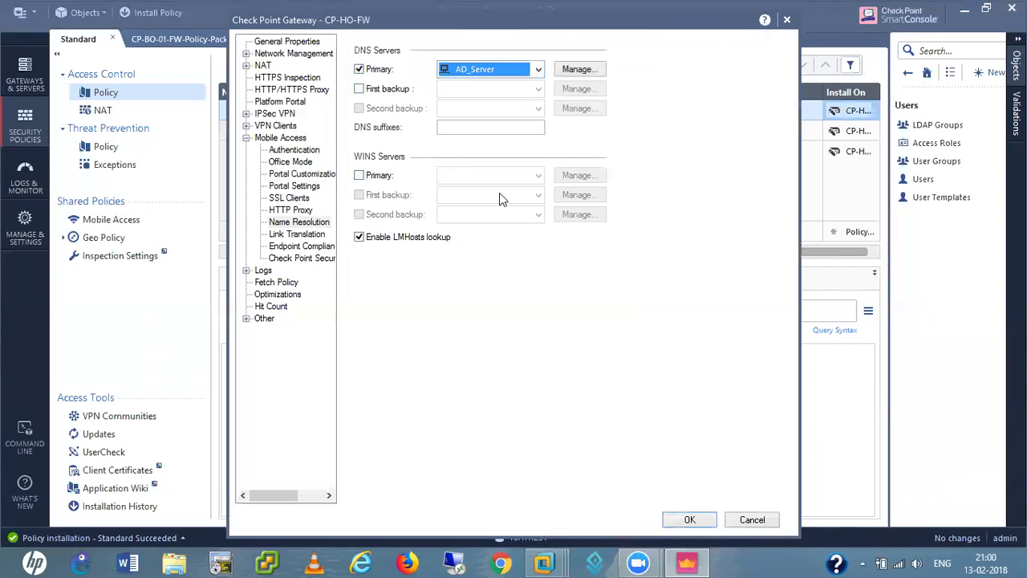
- Review the Link Translation, Endpoint Compliance and Secure Workspace pages, leaving them unchanged
left_click(297, 236)
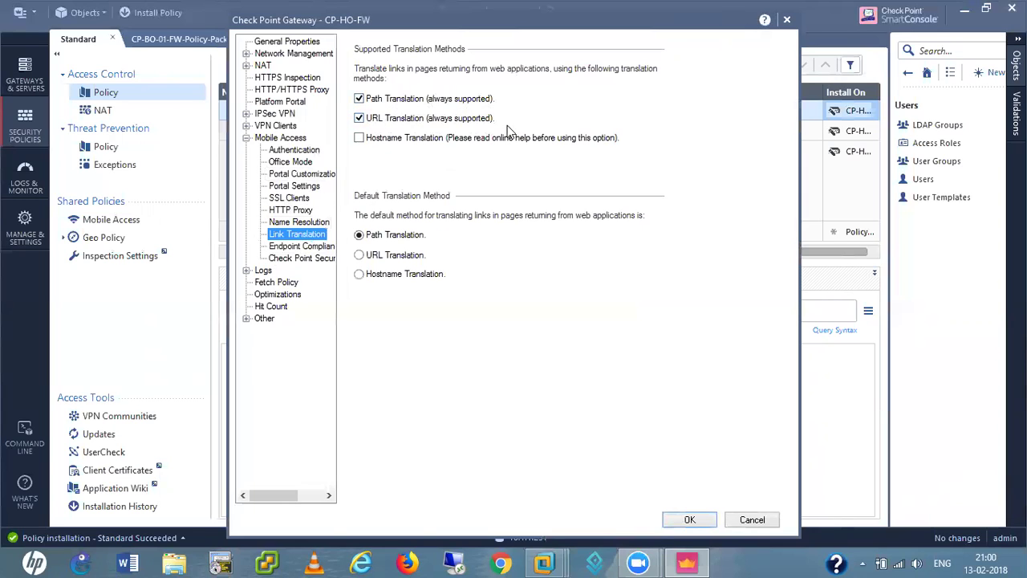
left_click(296, 247)
left_click(298, 260)
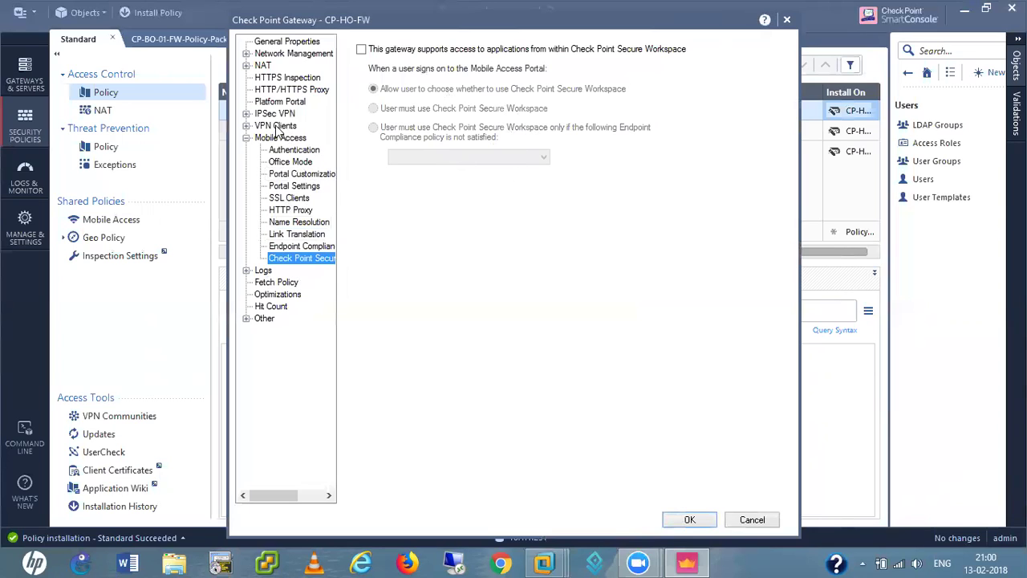
left_click(247, 126)
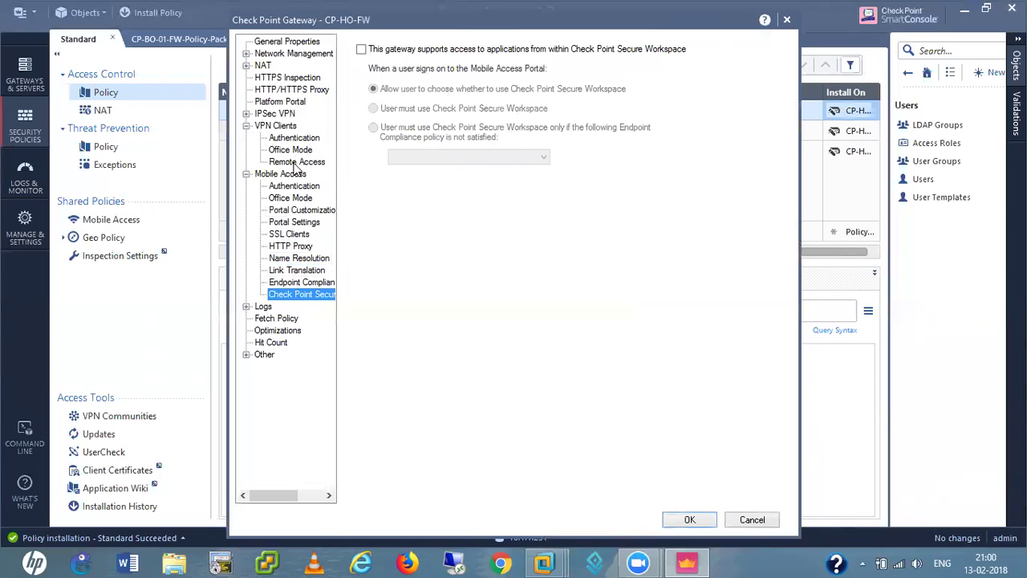
- Allow VPN clients to route traffic through CP-HO-FW under Remote Access, then save the gateway with OK
left_click(297, 162)
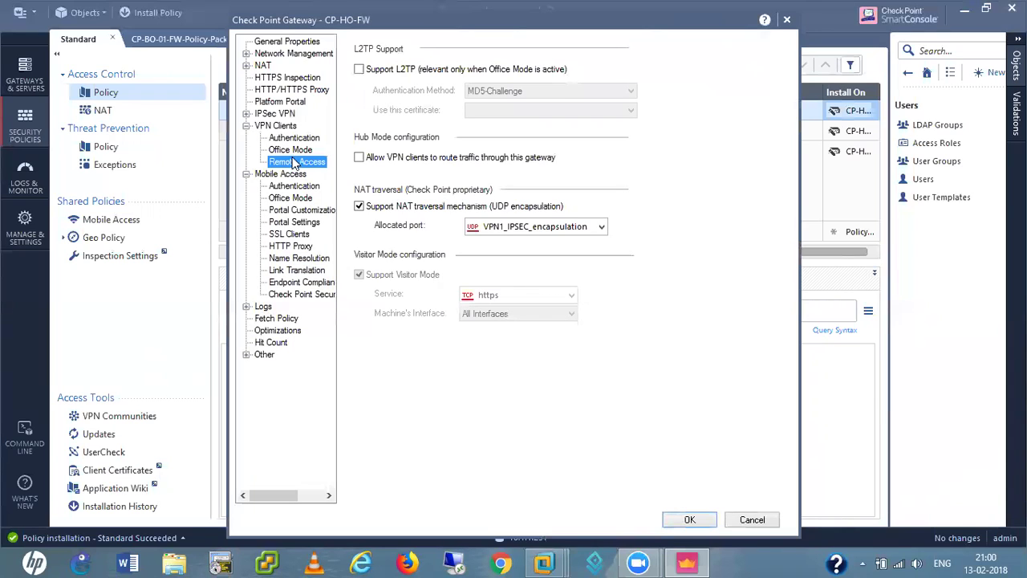
left_click(383, 165)
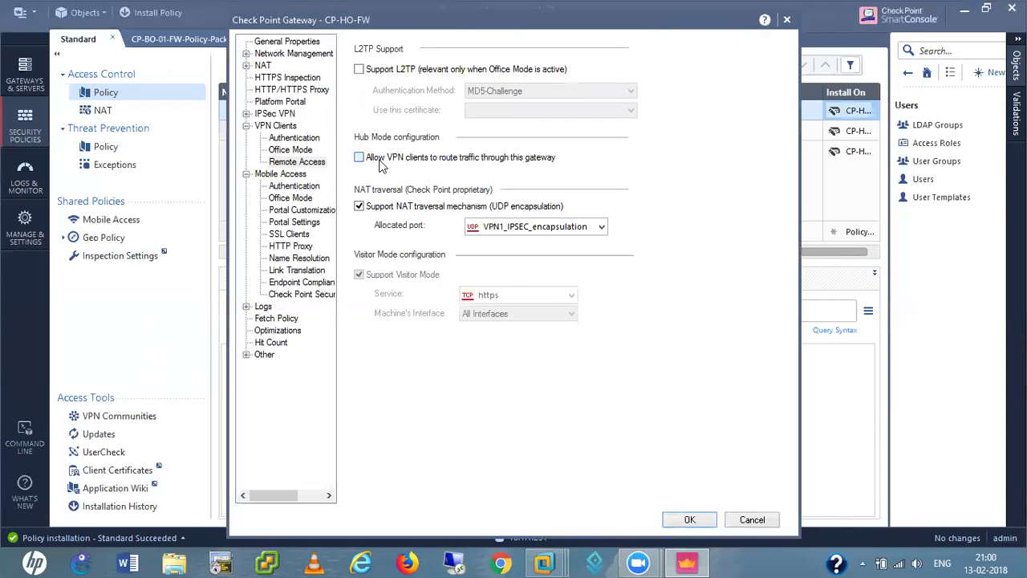
left_click(297, 151)
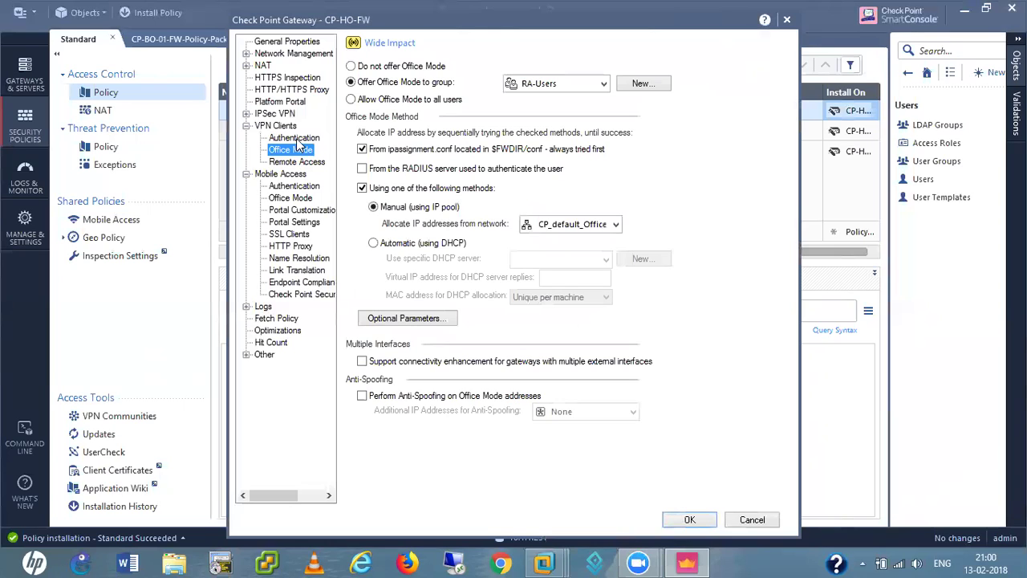
left_click(295, 139)
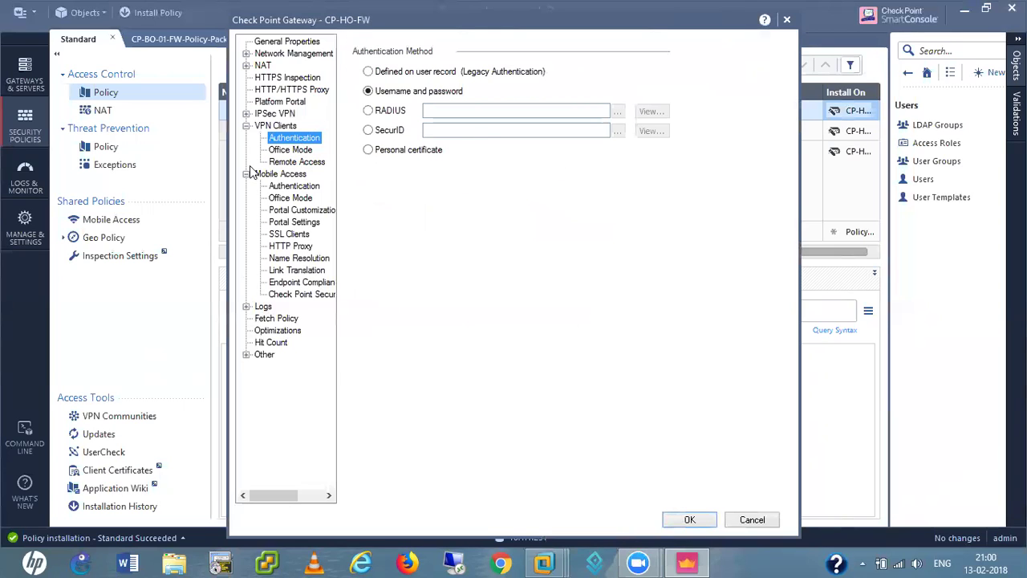
left_click(688, 521)
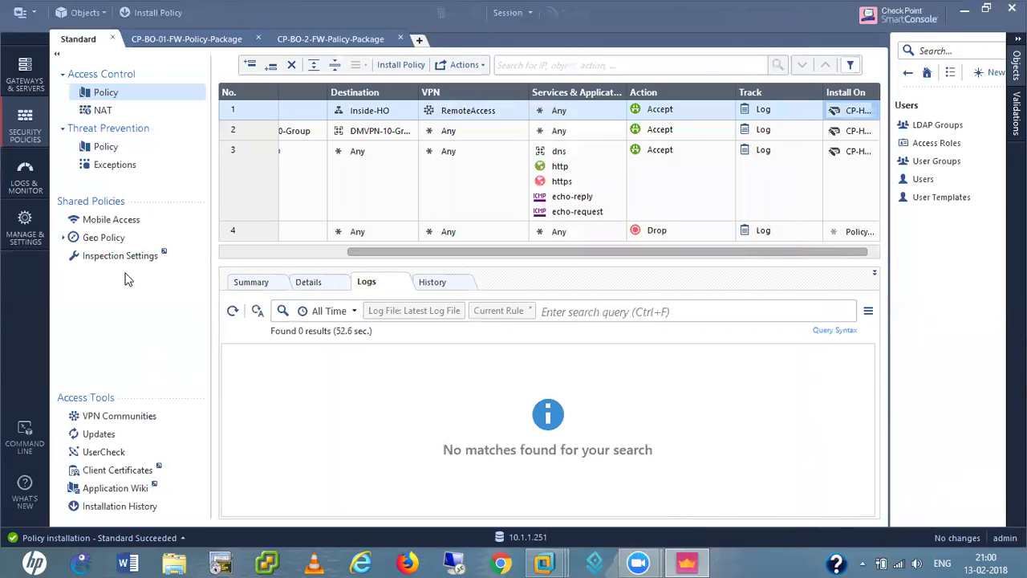
- Open the Mobile Access shared policy in SmartDashboard and accept the trial period notice
left_click(111, 222)
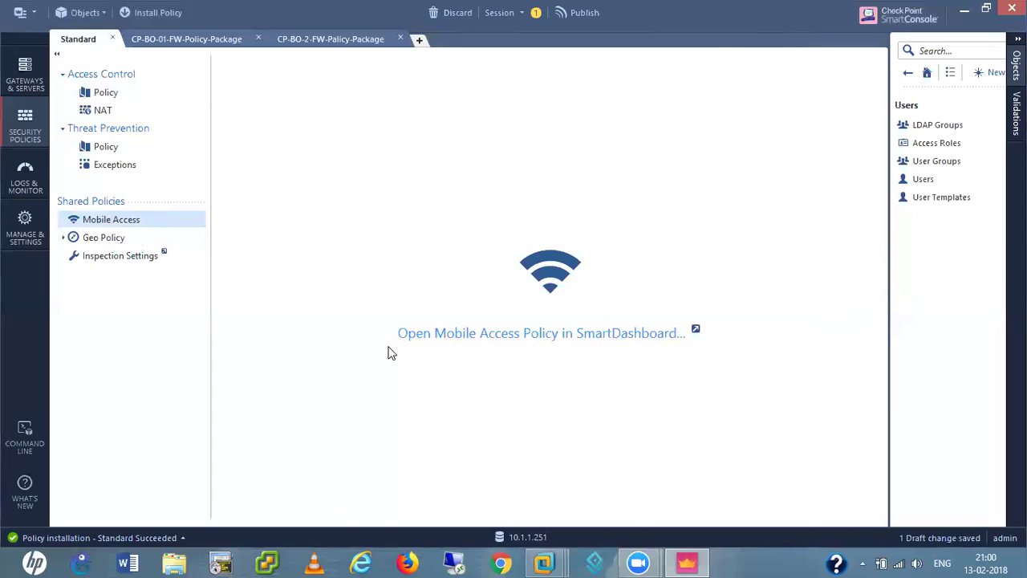
left_click(559, 334)
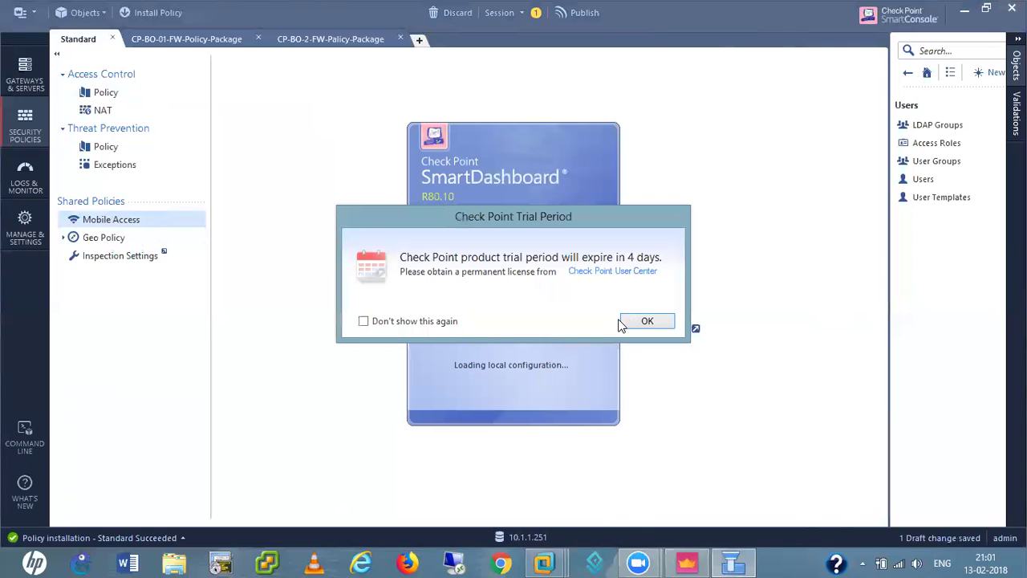
left_click(667, 324)
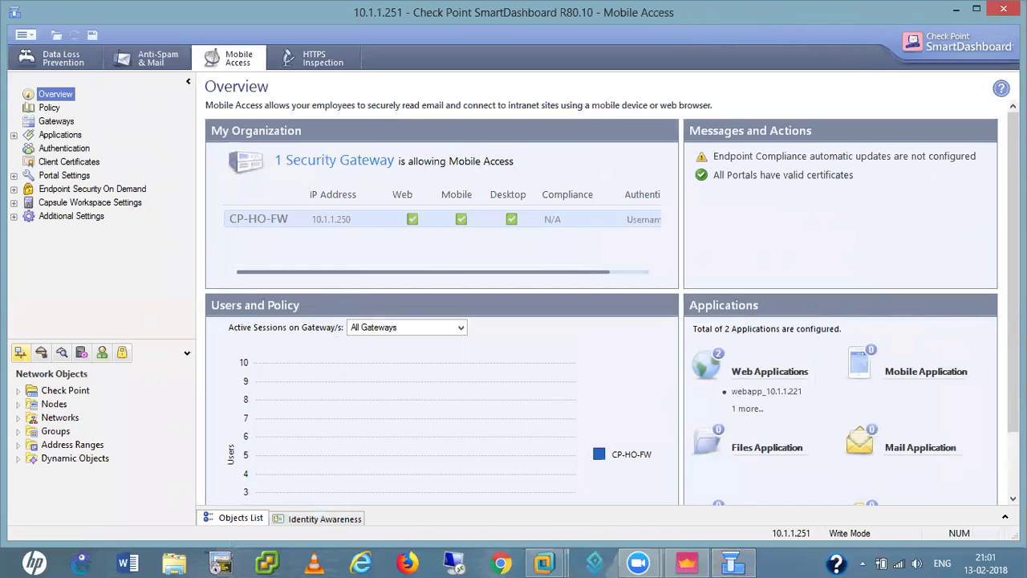
- In the Policy view, add the RA-Users internal user group to rule 1's Users alongside HR-Users
scroll(859, 336, "down", 3)
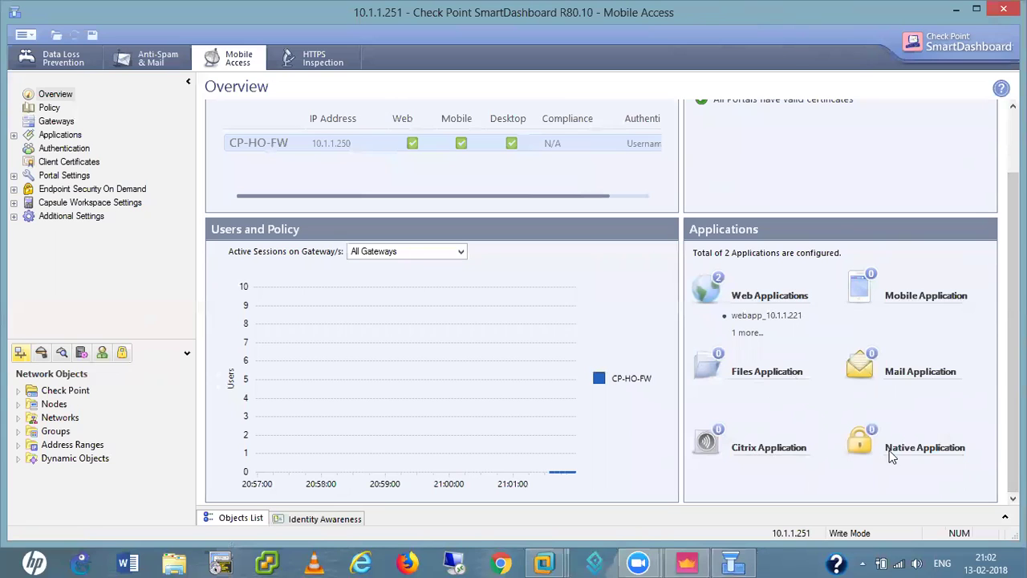
scroll(602, 305, "up", 2)
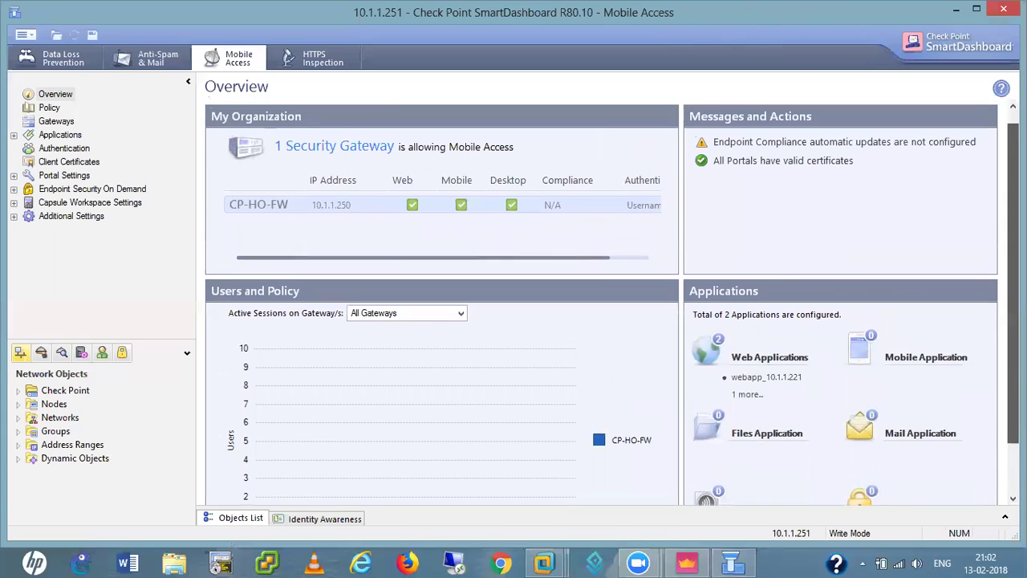
left_click(49, 109)
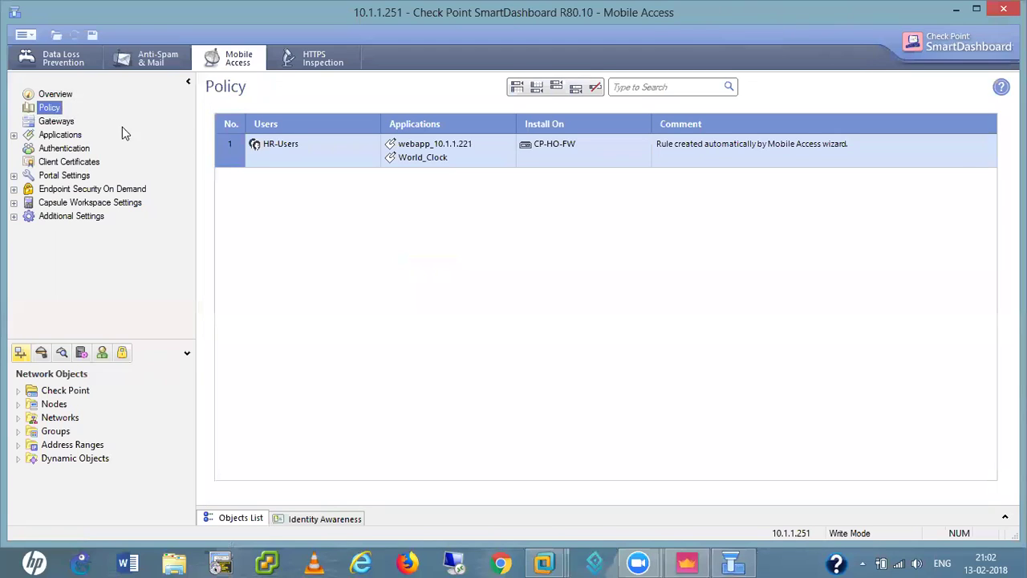
mouse_move(272, 143)
mouse_move(446, 154)
left_click(373, 147)
left_click(373, 148)
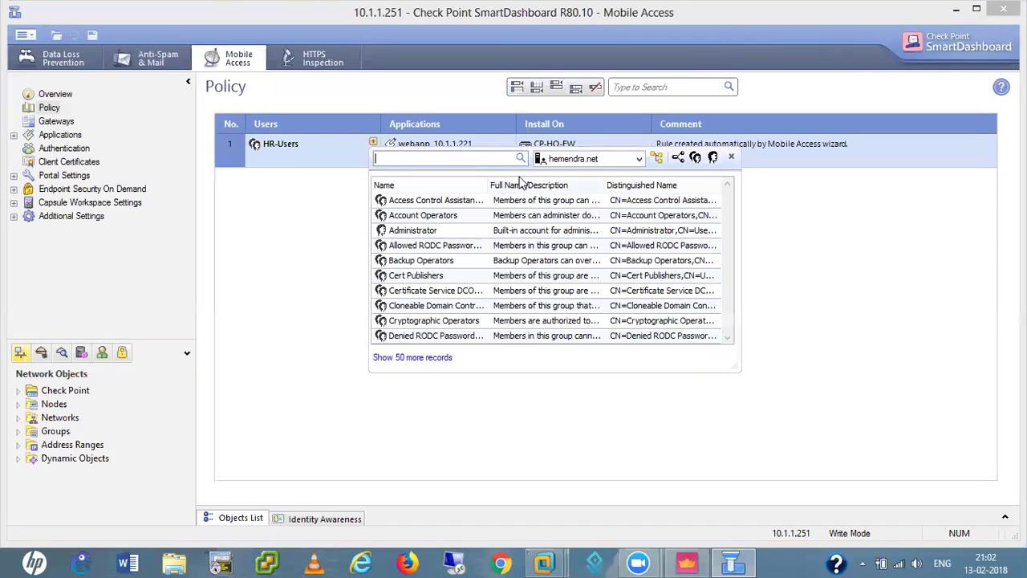
left_click(639, 160)
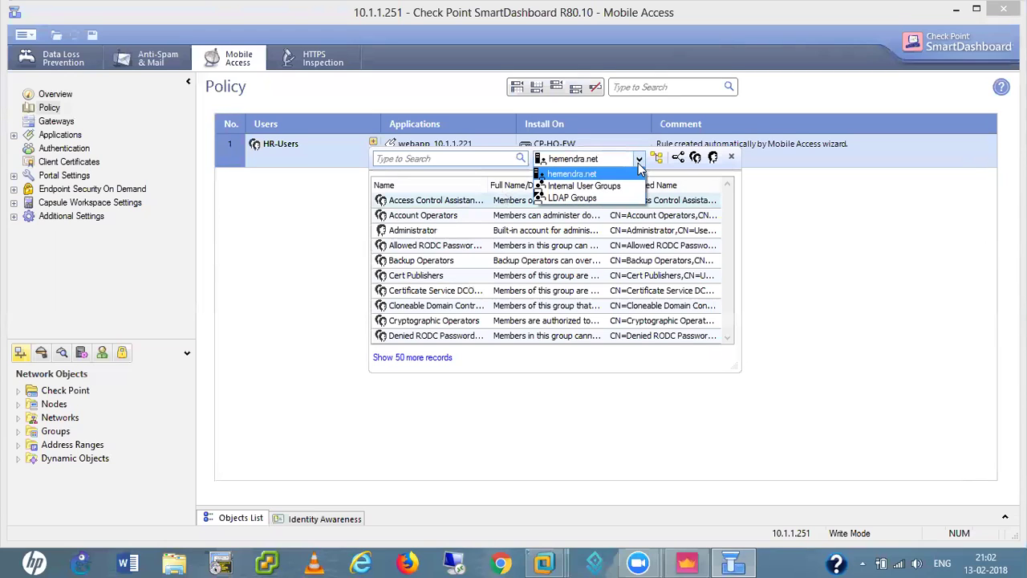
left_click(578, 187)
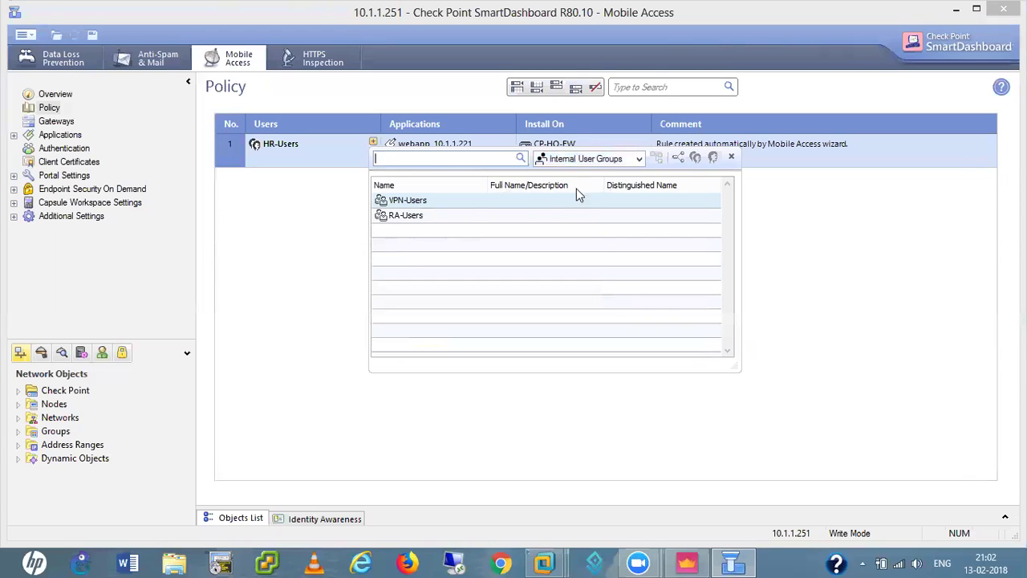
left_click(409, 218)
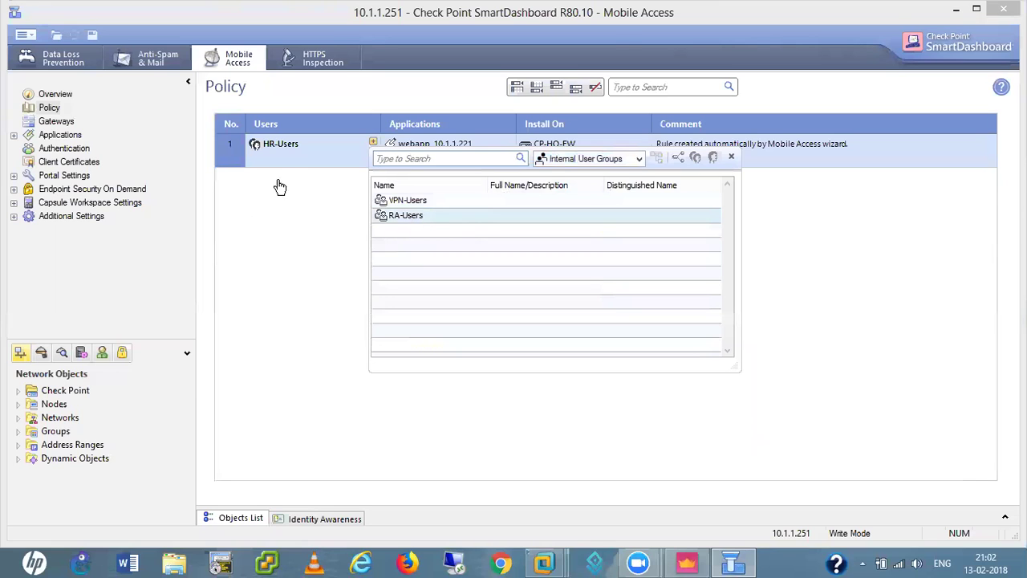
left_click(281, 184)
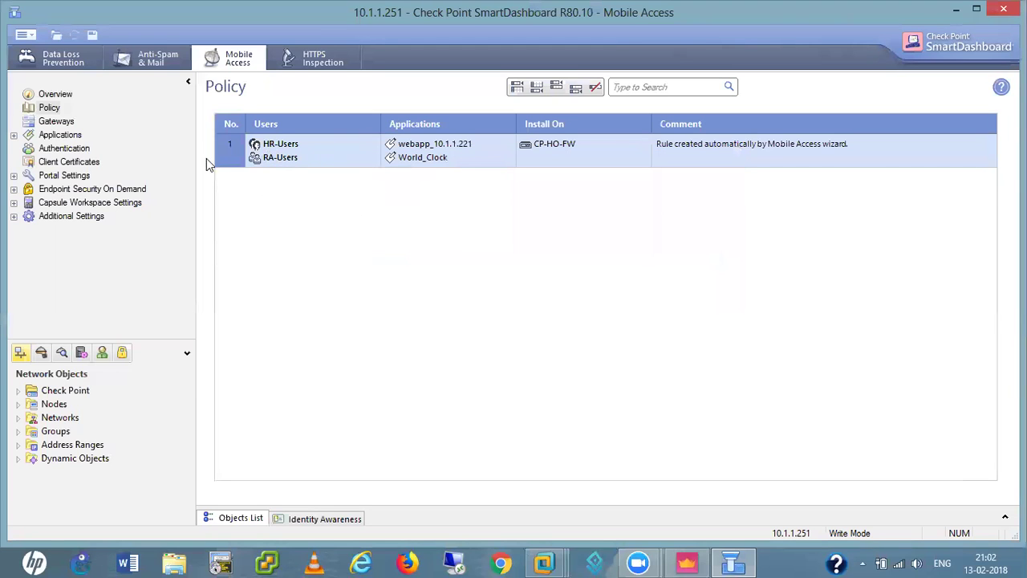
- Review the Mobile Access Gateways, Web Applications, File Shares and Citrix Services pages
left_click(58, 123)
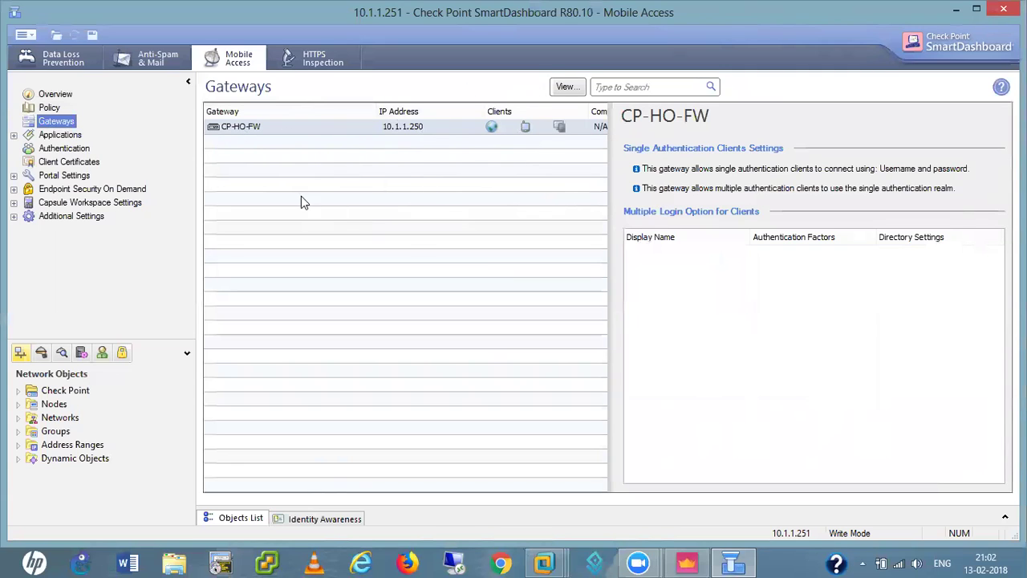
left_click(13, 134)
double_click(73, 137)
double_click(74, 138)
left_click(80, 150)
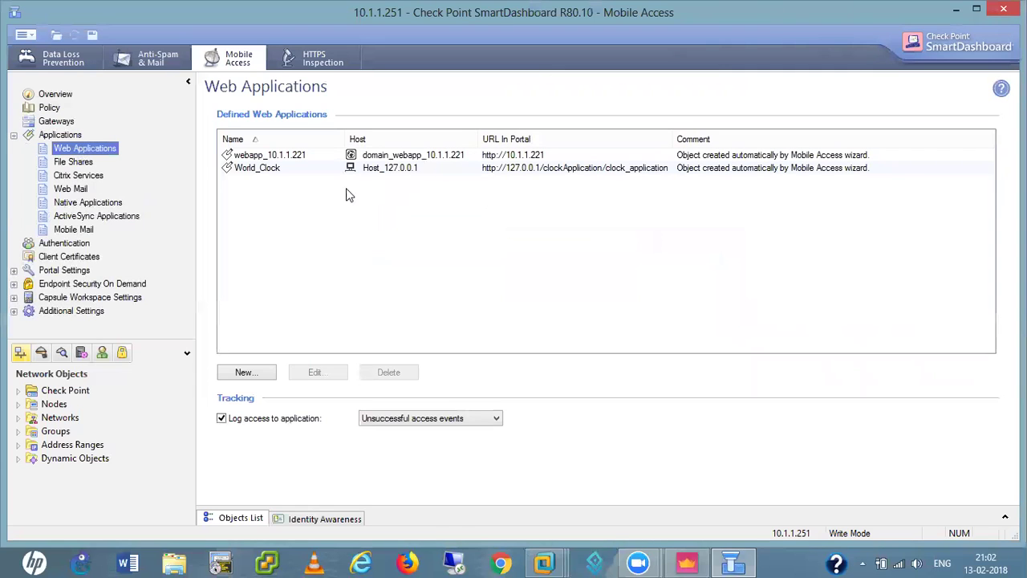
left_click(70, 164)
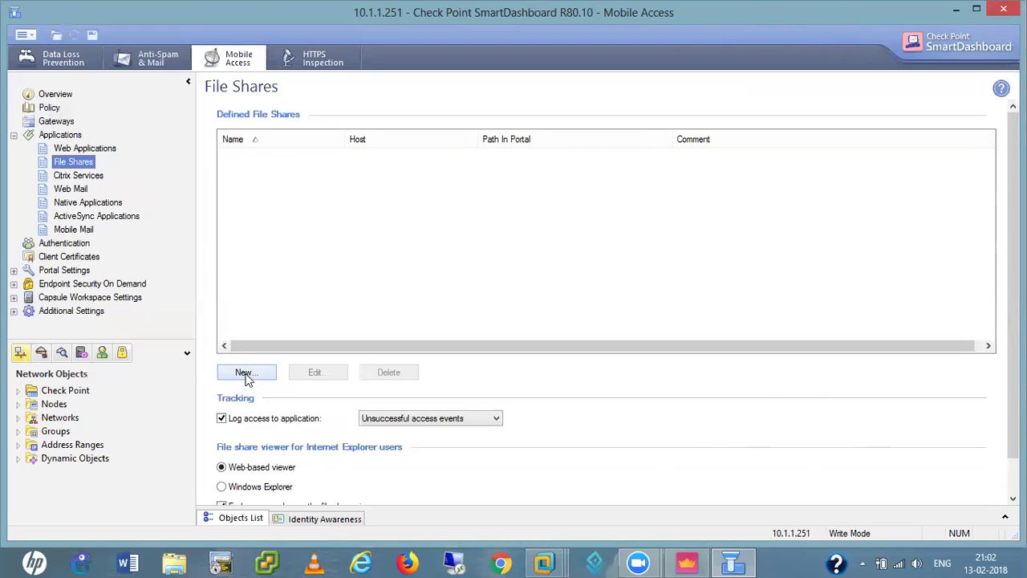
left_click(73, 178)
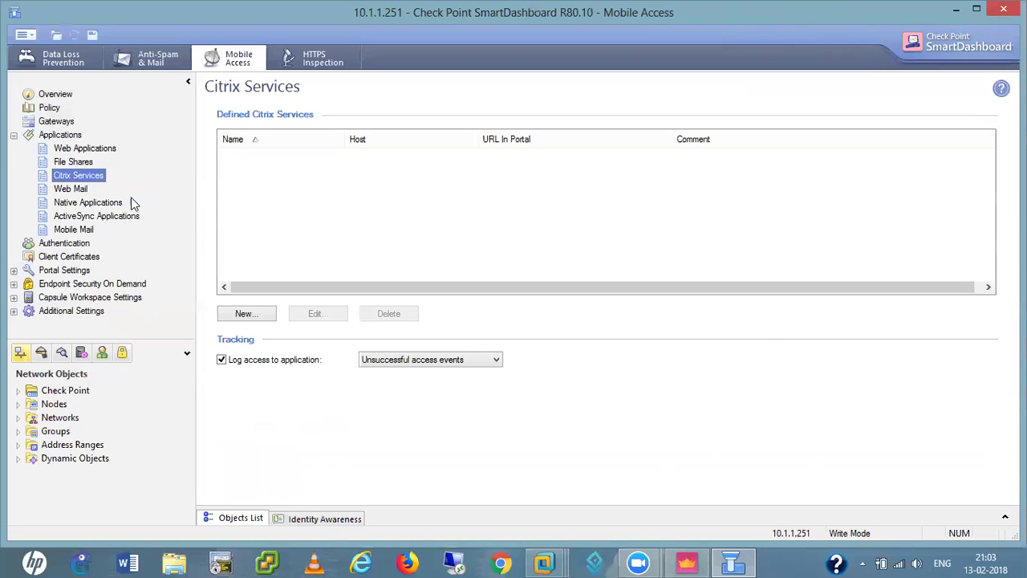
- Browse Web Mail, Native Applications, ActiveSync, Mobile Mail, Authentication and Client Certificates pages
left_click(71, 189)
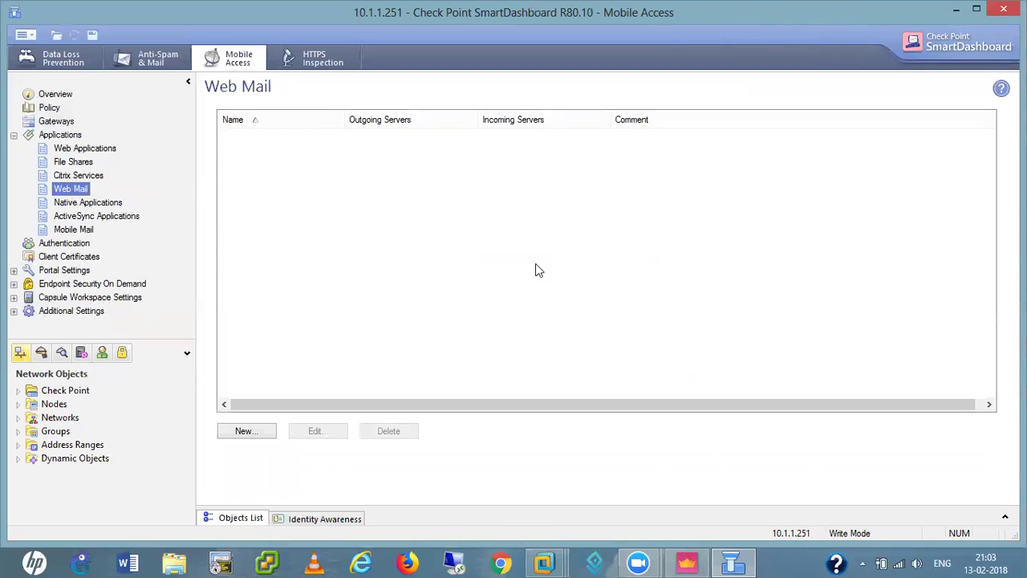
left_click(97, 204)
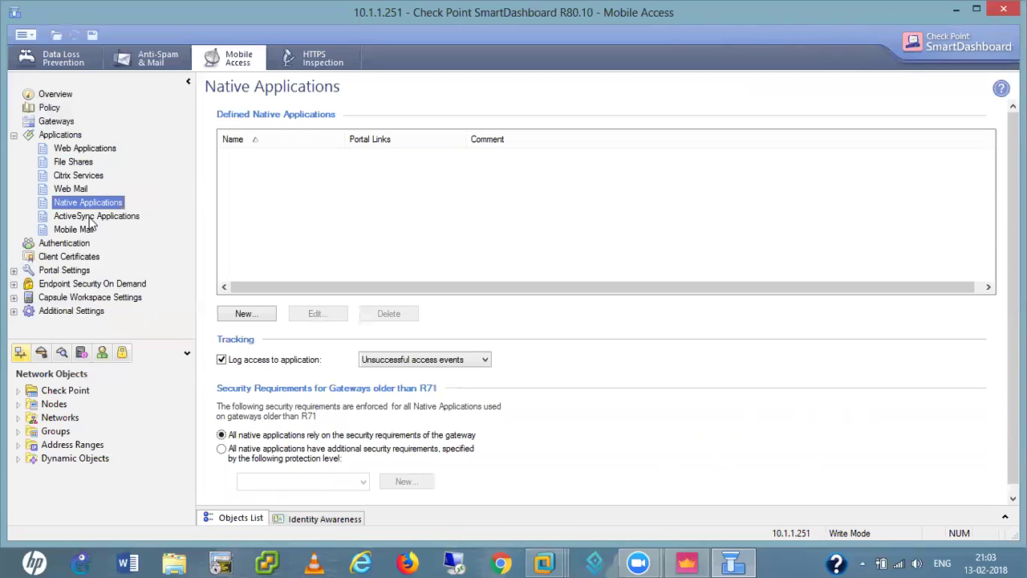
left_click(89, 217)
left_click(74, 229)
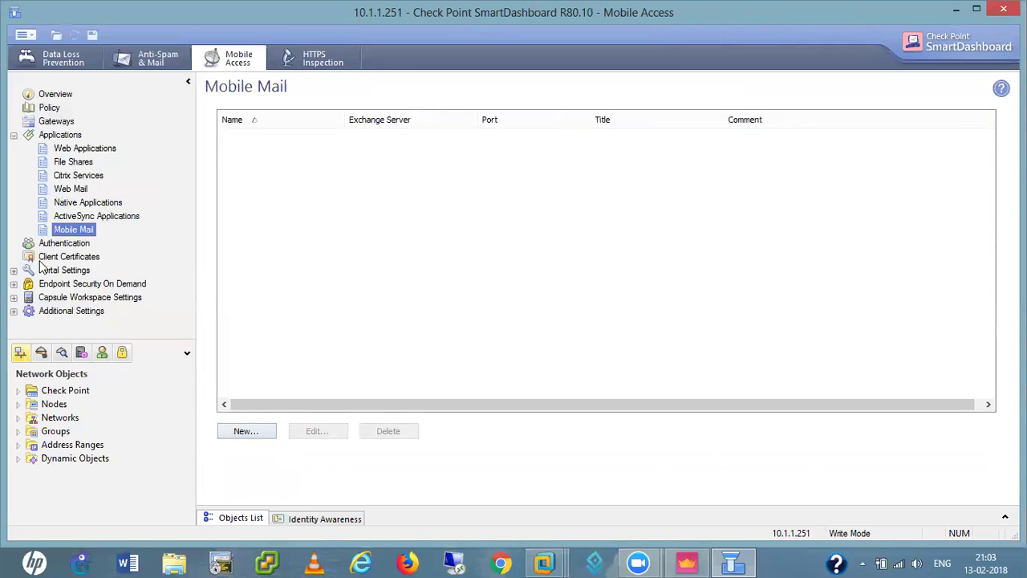
left_click(64, 244)
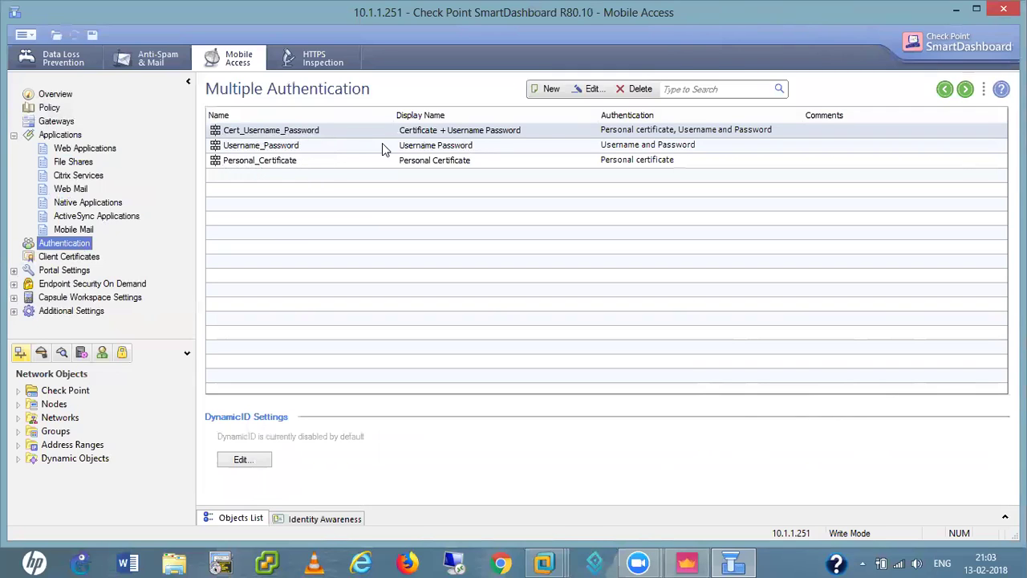
left_click(66, 258)
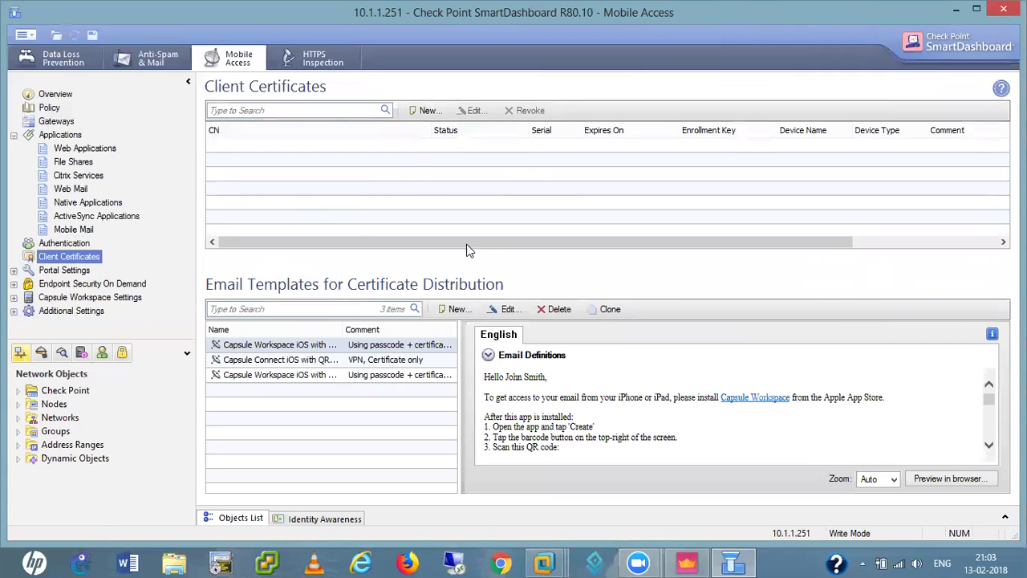
- Cancel a new client certificate, then review the Portal Customization and Alternative Portal settings
left_click(425, 111)
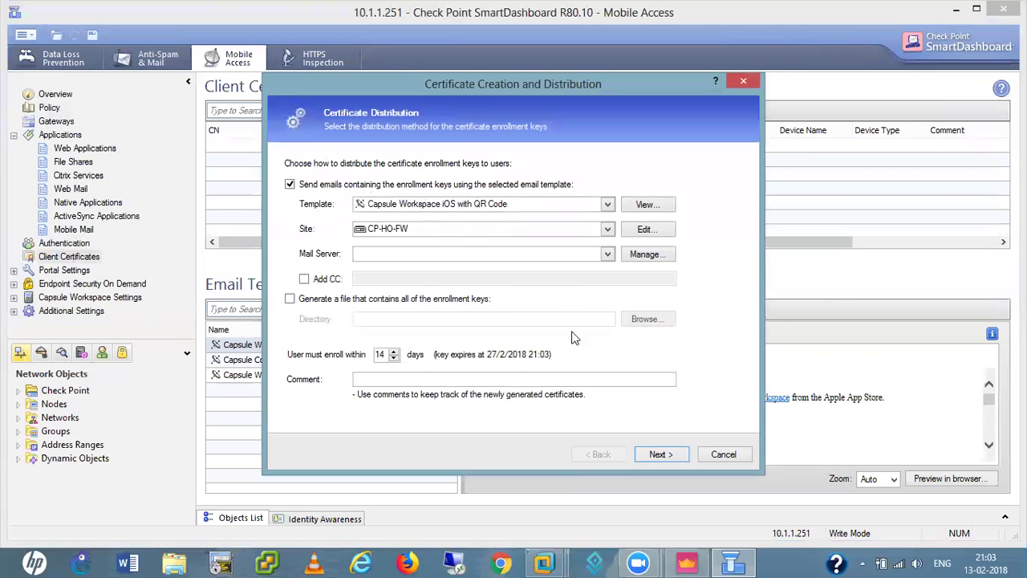
left_click(723, 456)
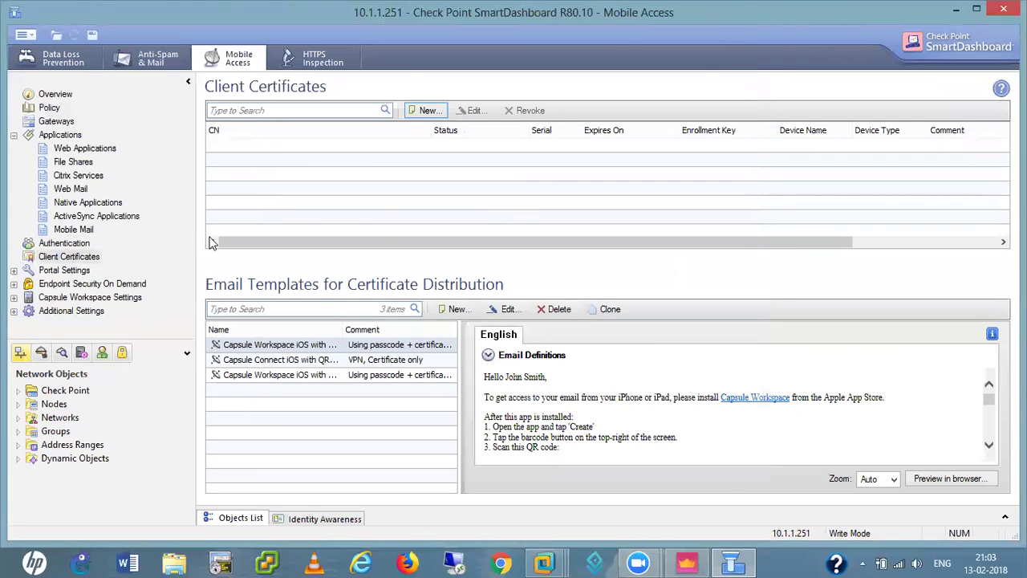
left_click(14, 271)
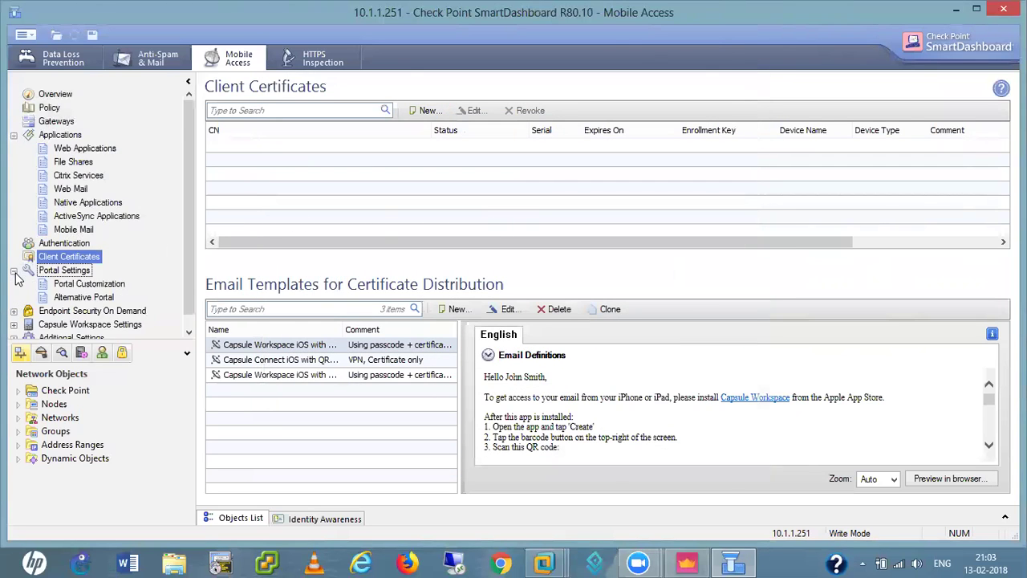
double_click(77, 273)
double_click(77, 273)
left_click(84, 285)
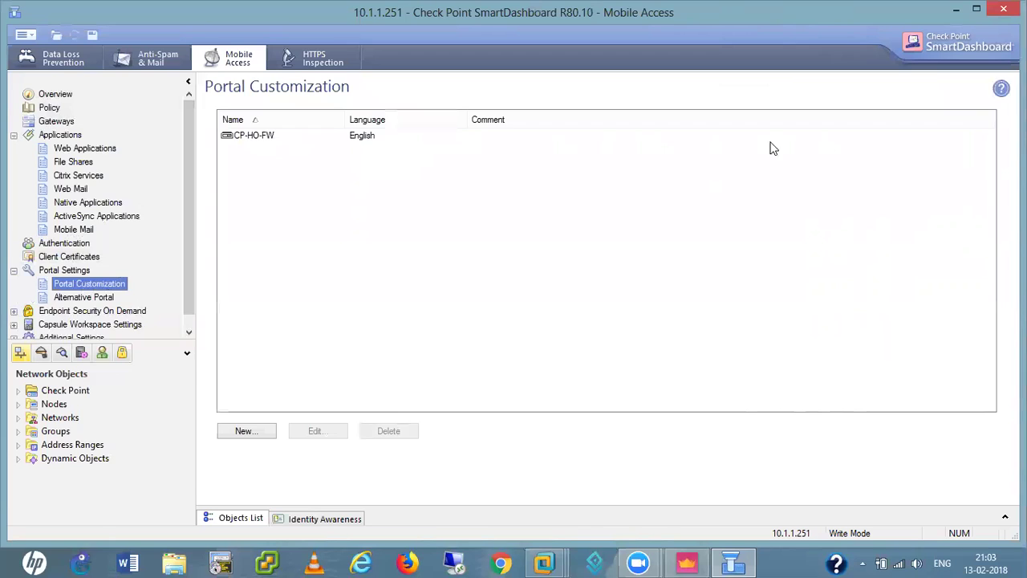
left_click(99, 300)
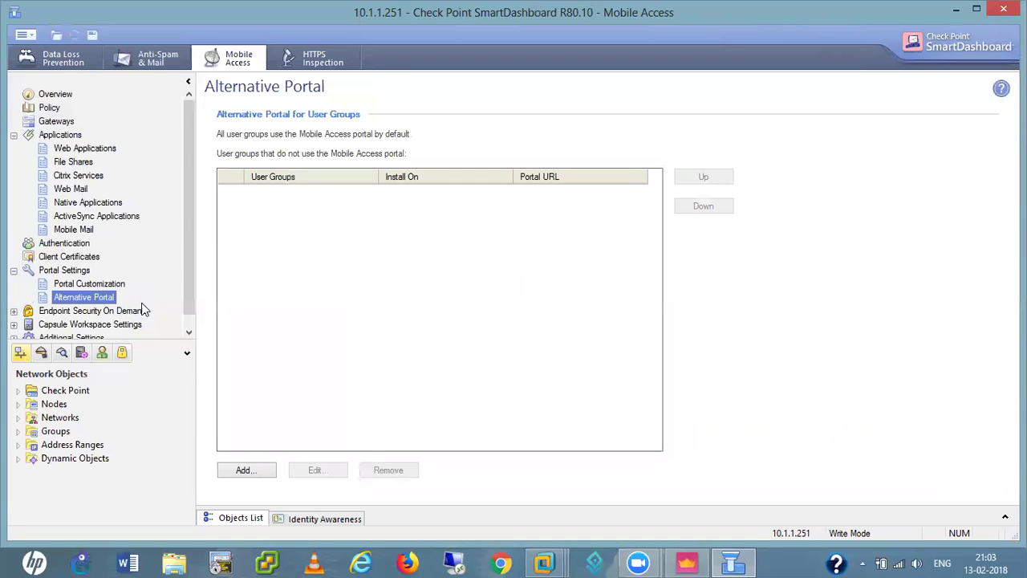
- Expand Endpoint Security On Demand, Capsule Workspace Settings and Additional Settings to reveal VPN Clients
scroll(190, 323, "down", 1)
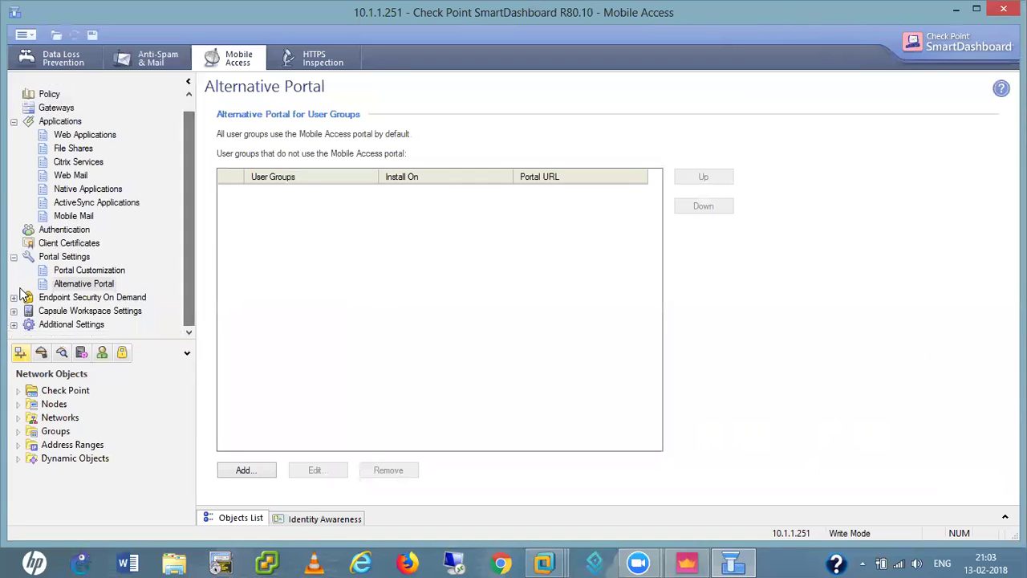
double_click(74, 298)
left_click_drag(187, 253, 191, 307)
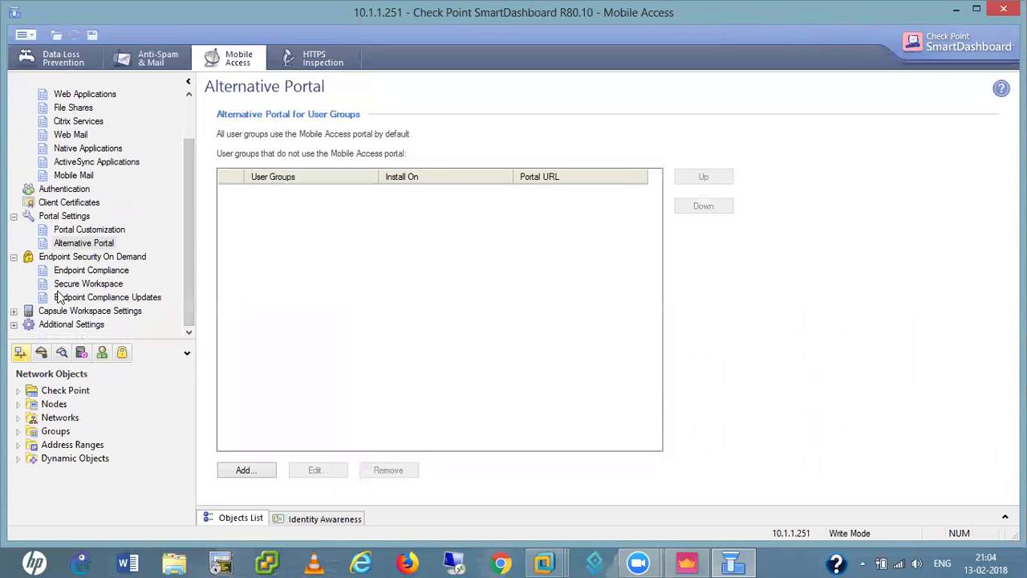
left_click(12, 312)
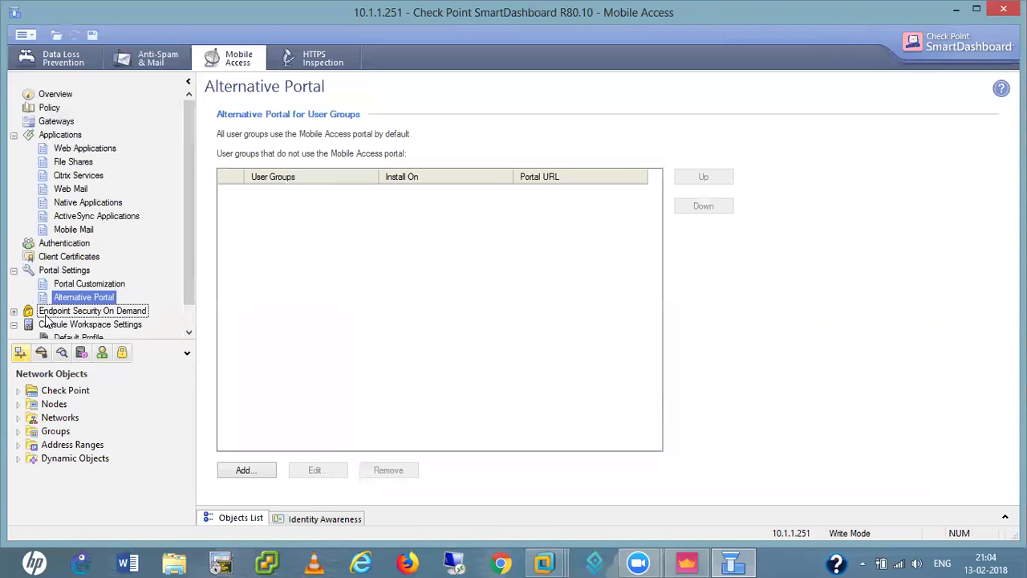
left_click(189, 332)
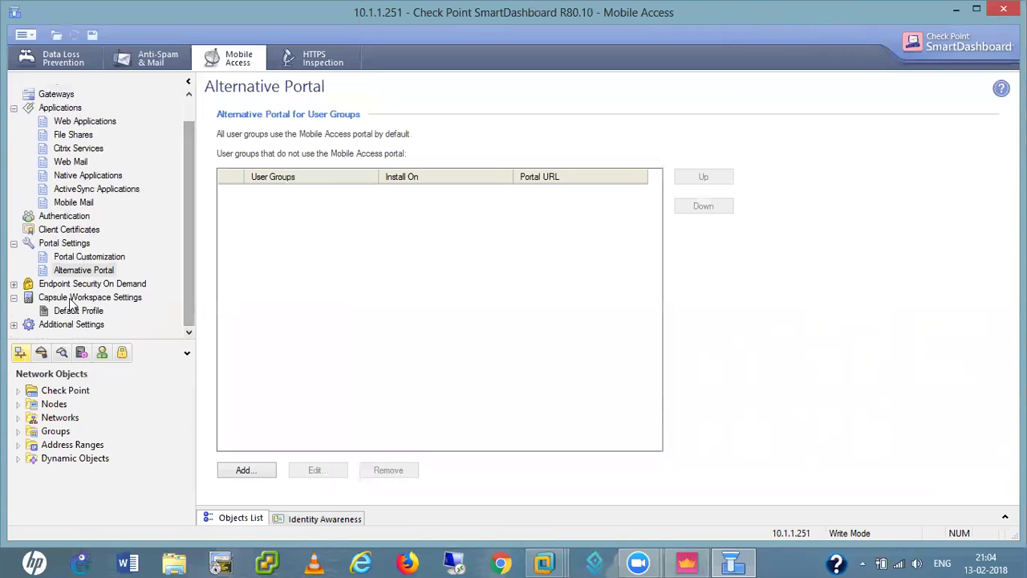
left_click(14, 326)
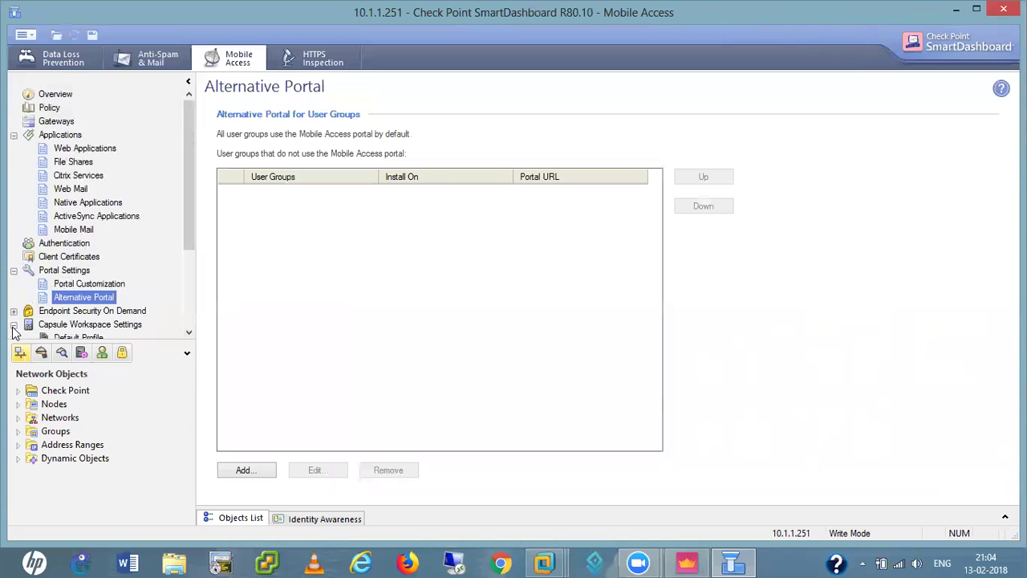
left_click_drag(190, 253, 184, 332)
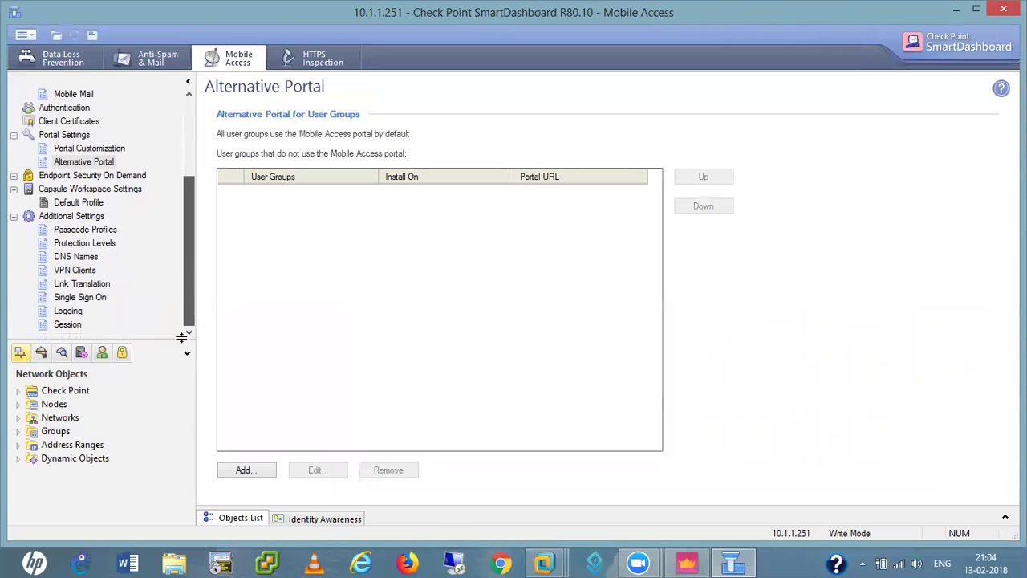
- Review the Mobile Access VPN Clients and Link Translation settings, then expand the MY-AD directory under Users
left_click(74, 271)
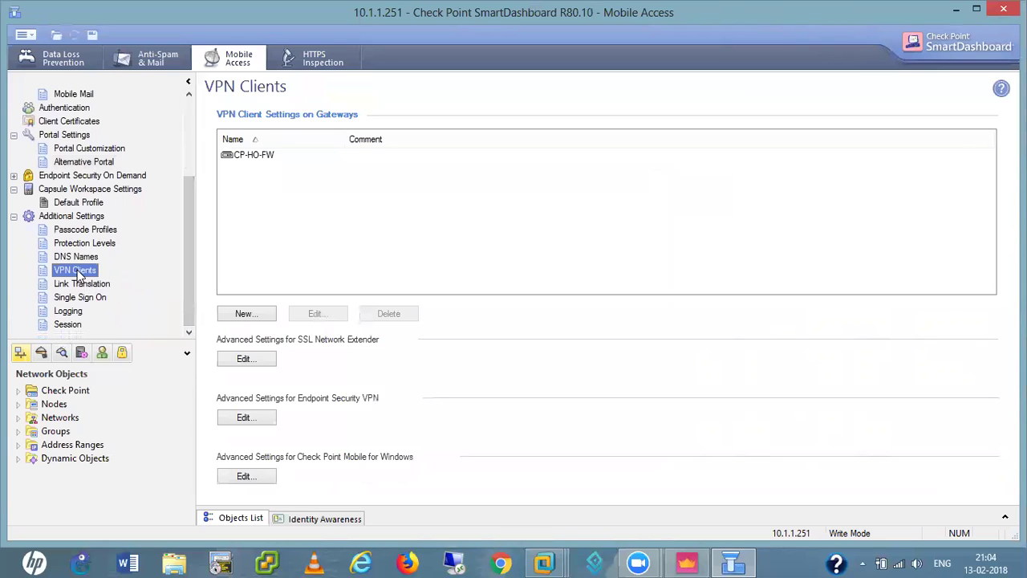
left_click(81, 286)
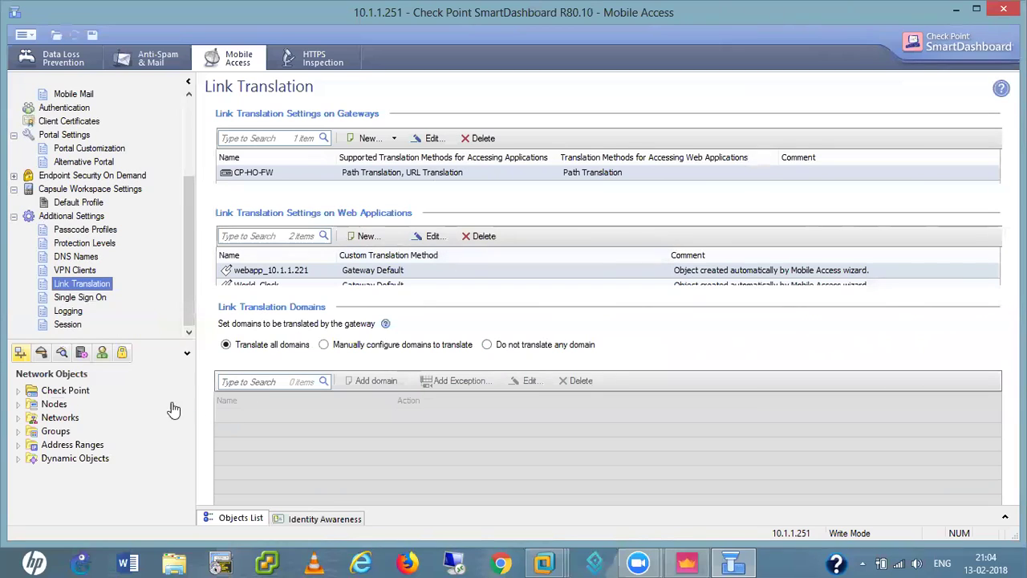
left_click(102, 354)
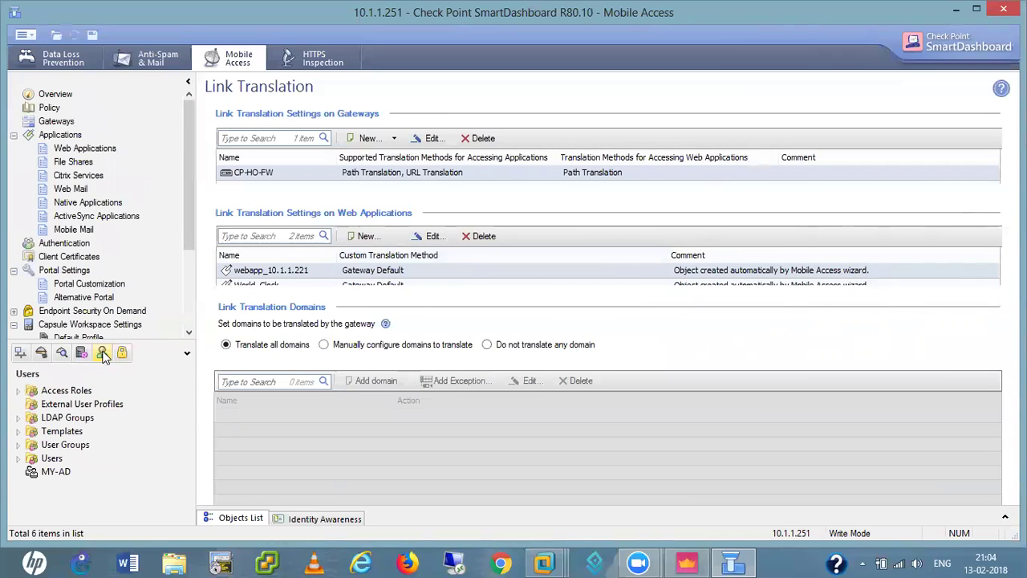
left_click(68, 473)
double_click(50, 472)
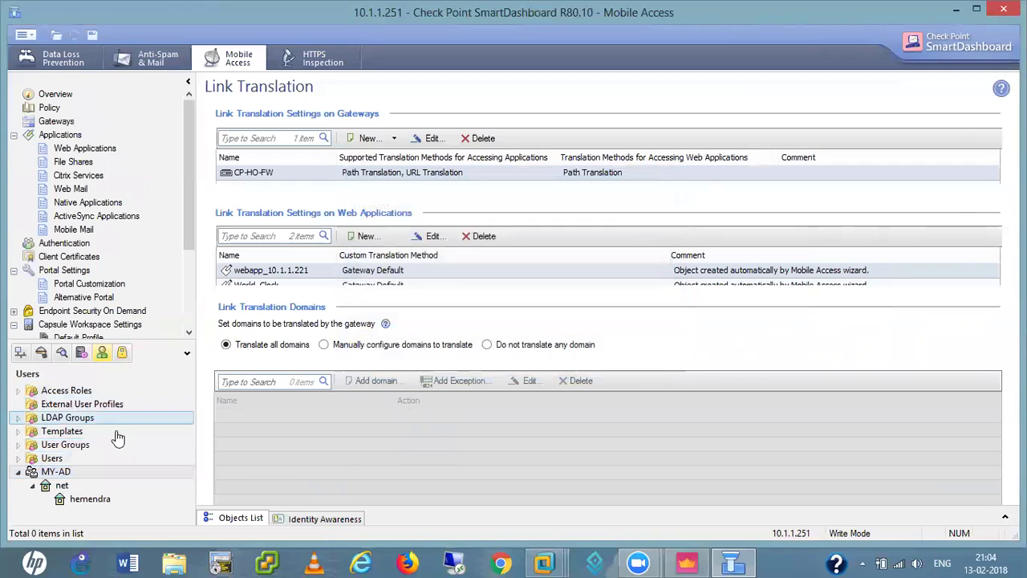
double_click(75, 500)
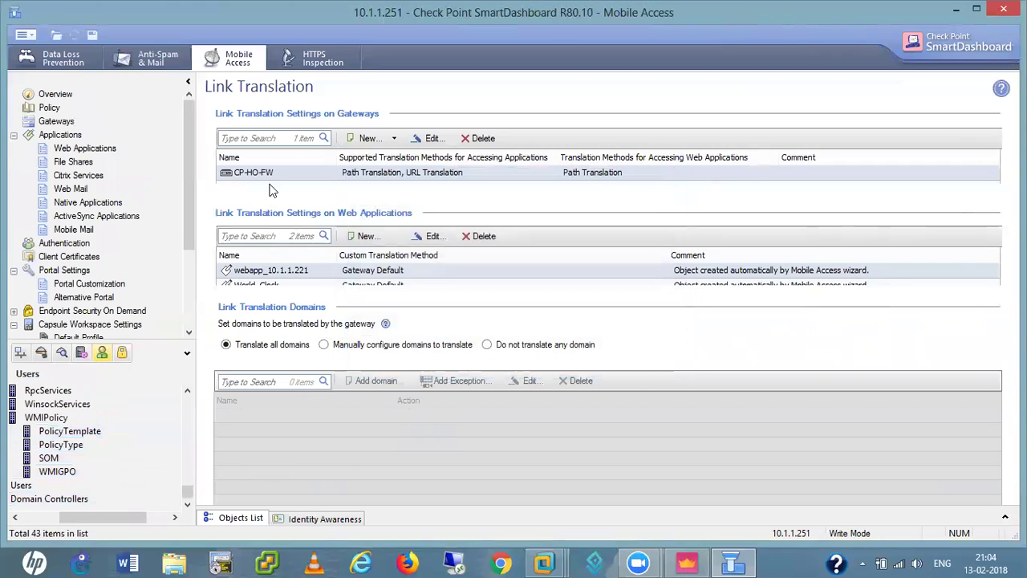
- Browse the MY-AD directory users in the Objects List, then save and close SmartDashboard
left_click_drag(189, 497, 192, 408)
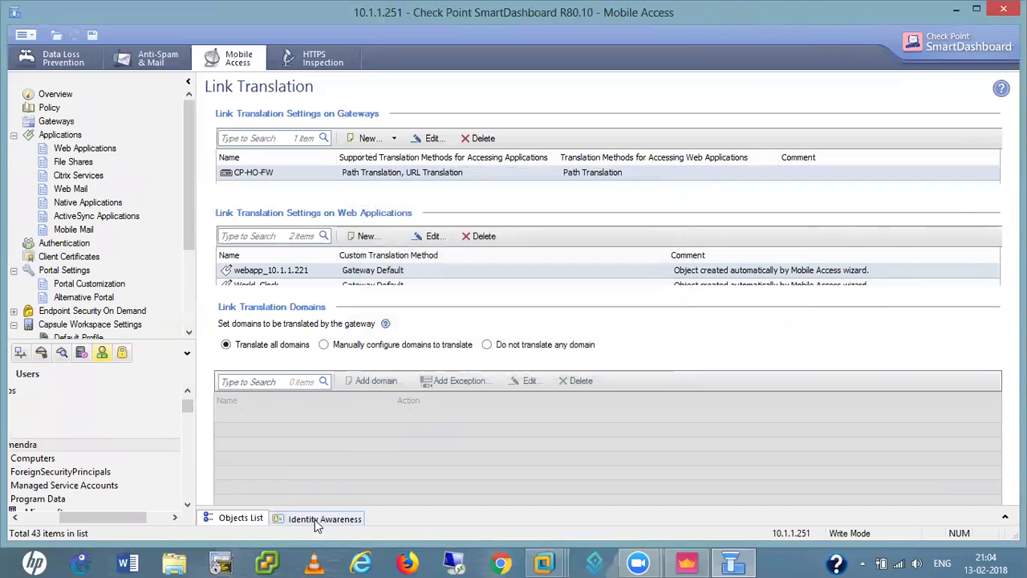
left_click(315, 519)
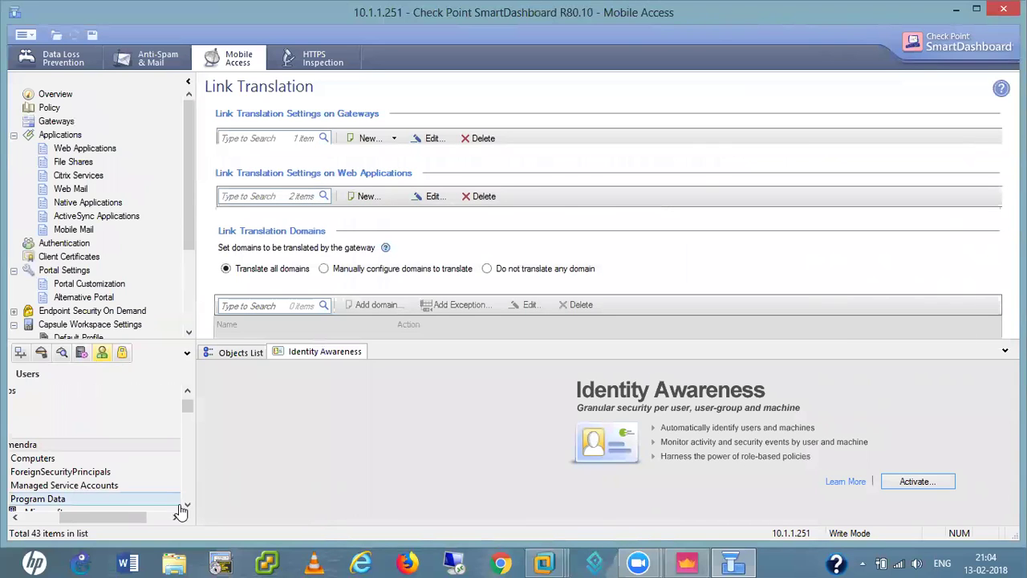
left_click_drag(187, 407, 188, 444)
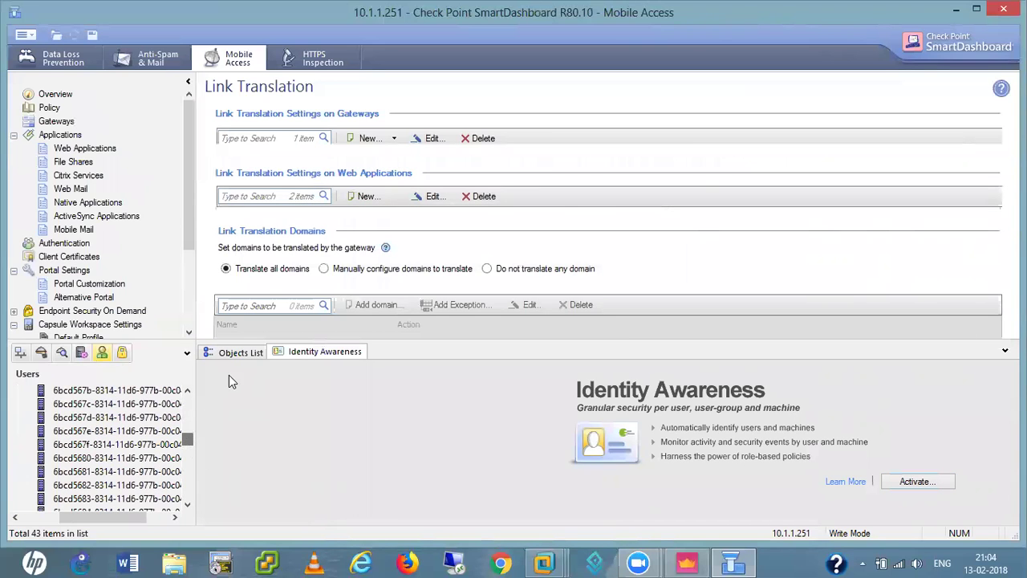
left_click(235, 354)
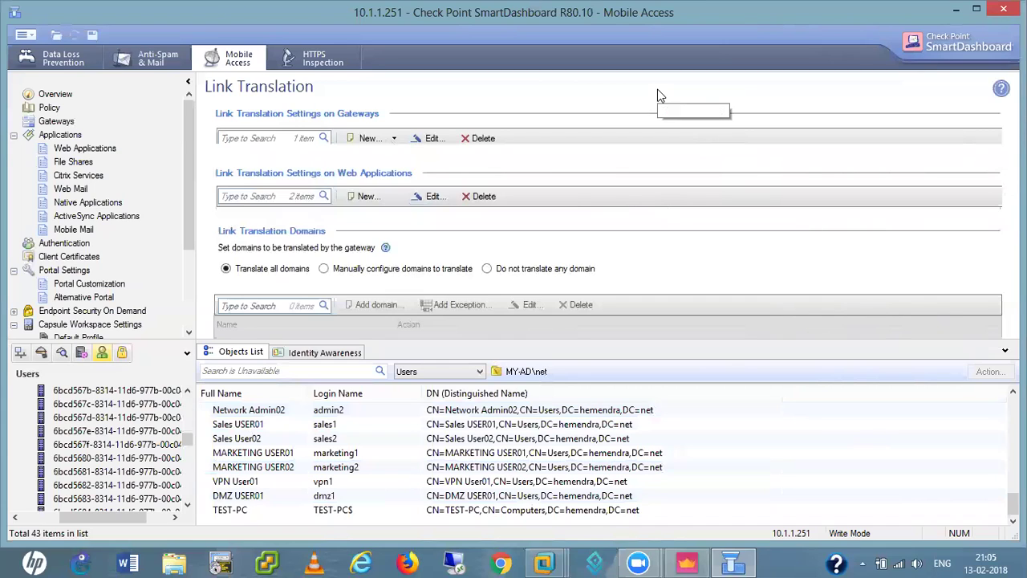
key("ctrl+s")
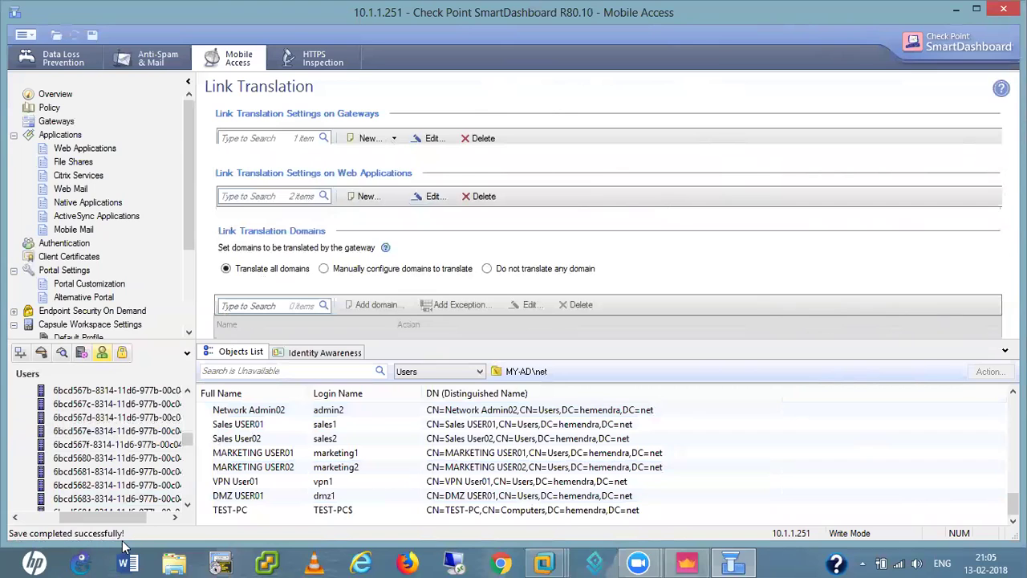
left_click(1003, 8)
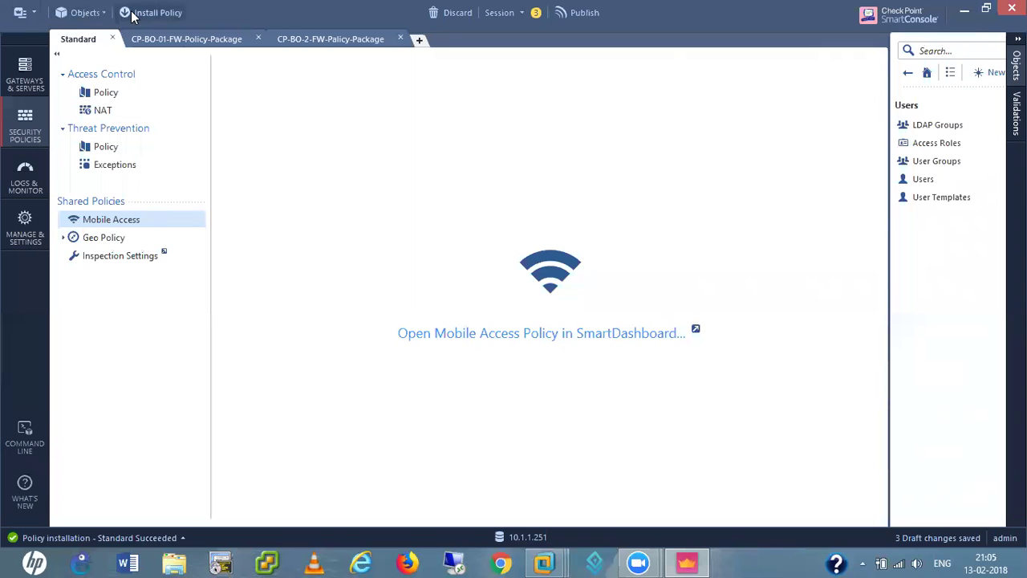
- Publish the pending changes and install the Standard policy on CP-HO-FW
left_click(105, 93)
left_click(396, 64)
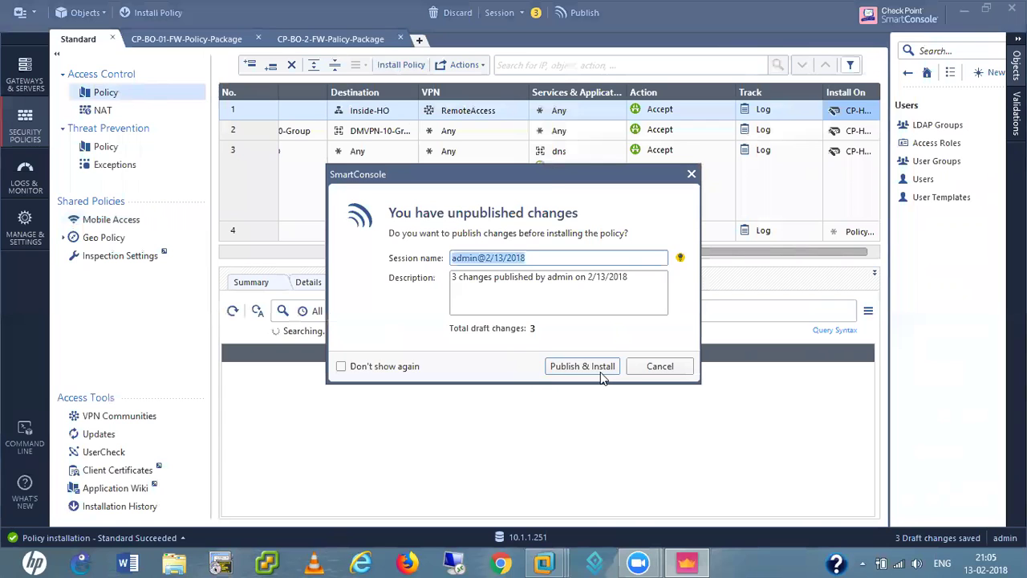
left_click(601, 374)
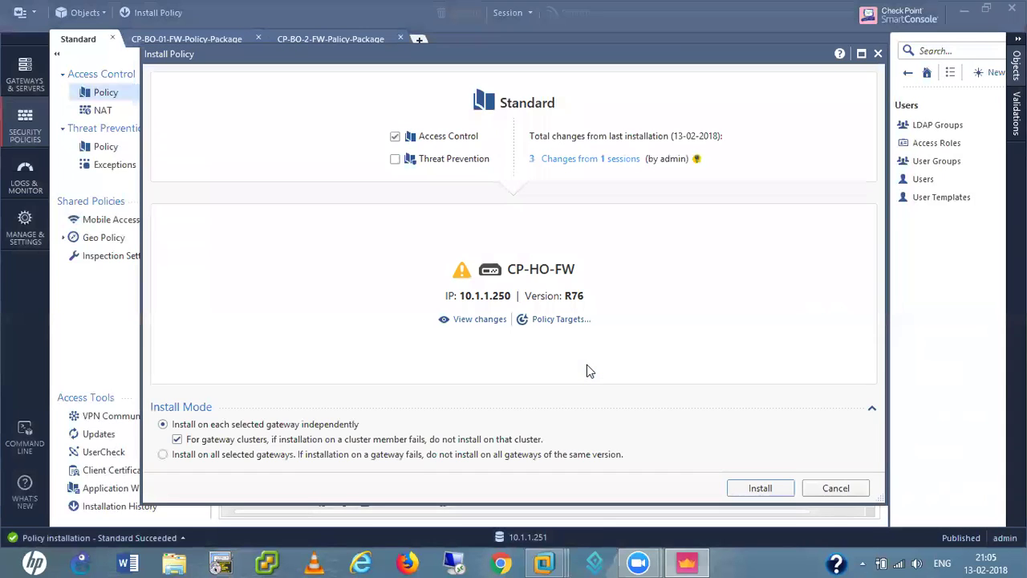
left_click(760, 488)
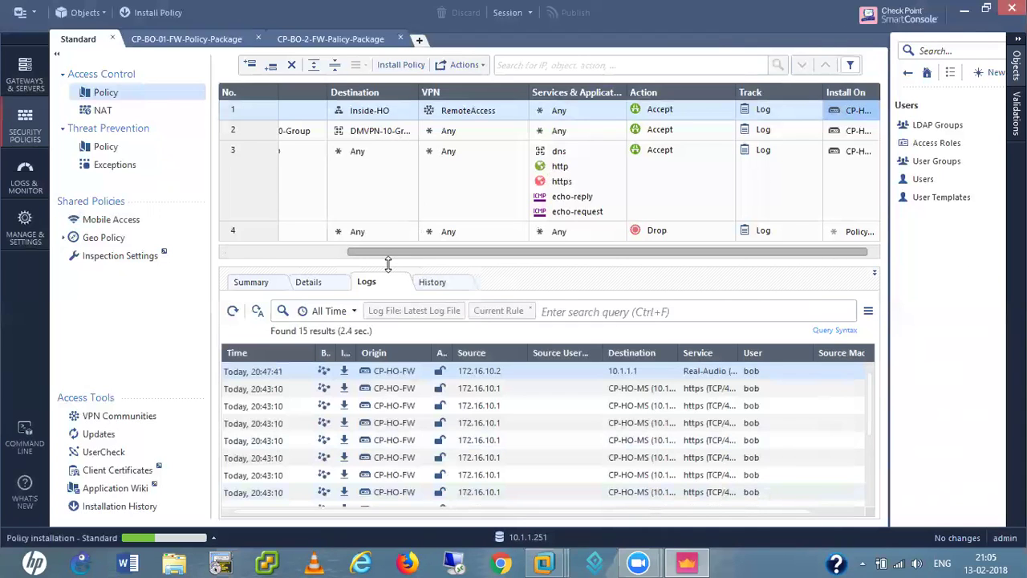
- Widen the logs' Action column to show Decrypt, close the tasks summary, and open Logs & Monitor
left_click_drag(377, 258, 261, 258)
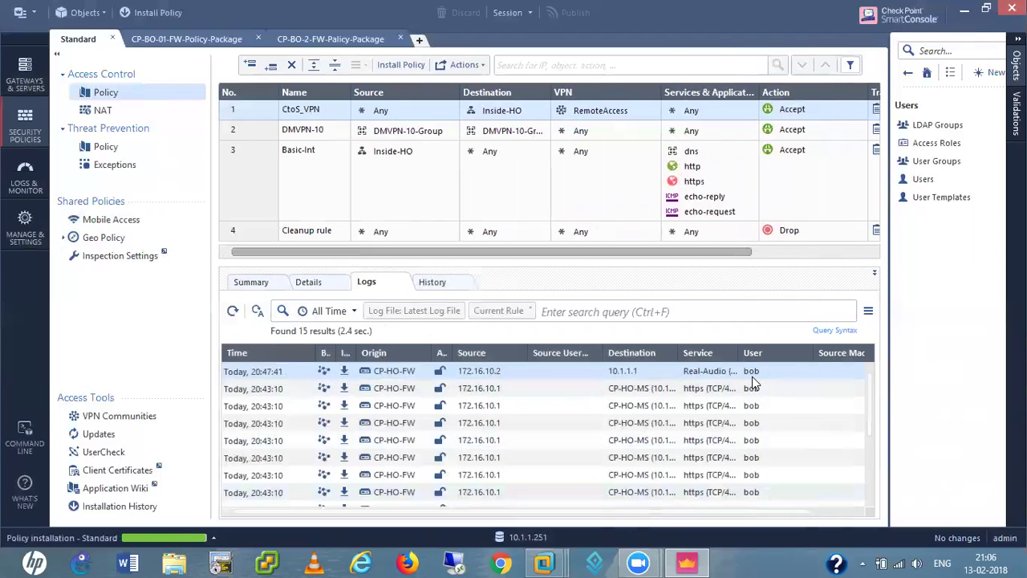
mouse_move(540, 514)
left_click_drag(453, 353, 507, 353)
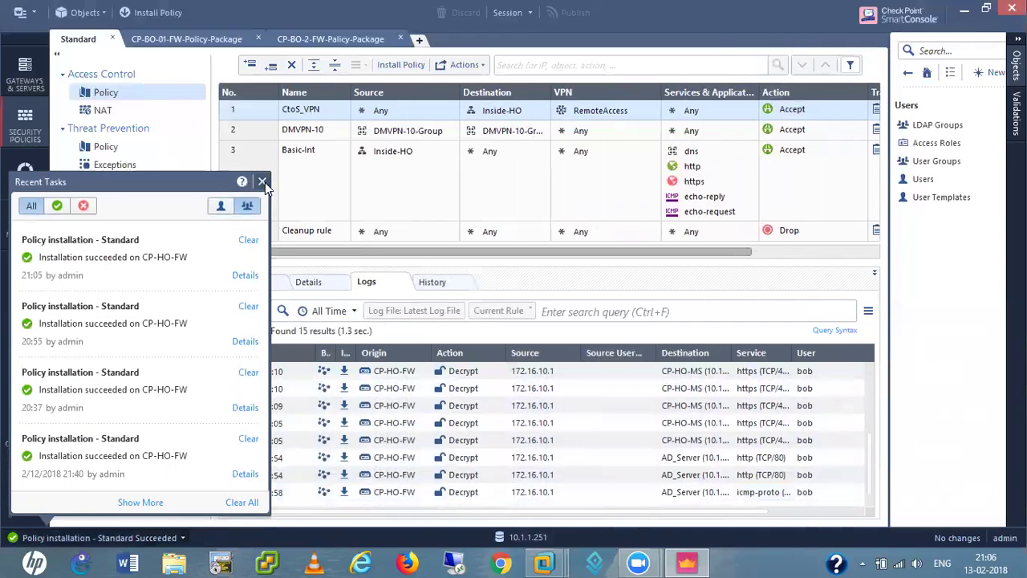
left_click(262, 182)
left_click(31, 178)
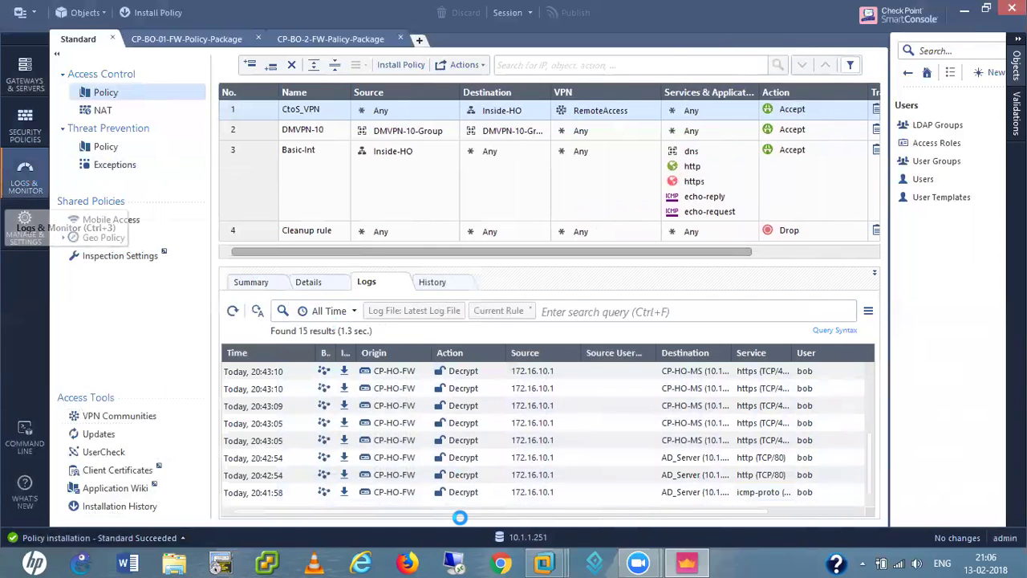
mouse_move(543, 562)
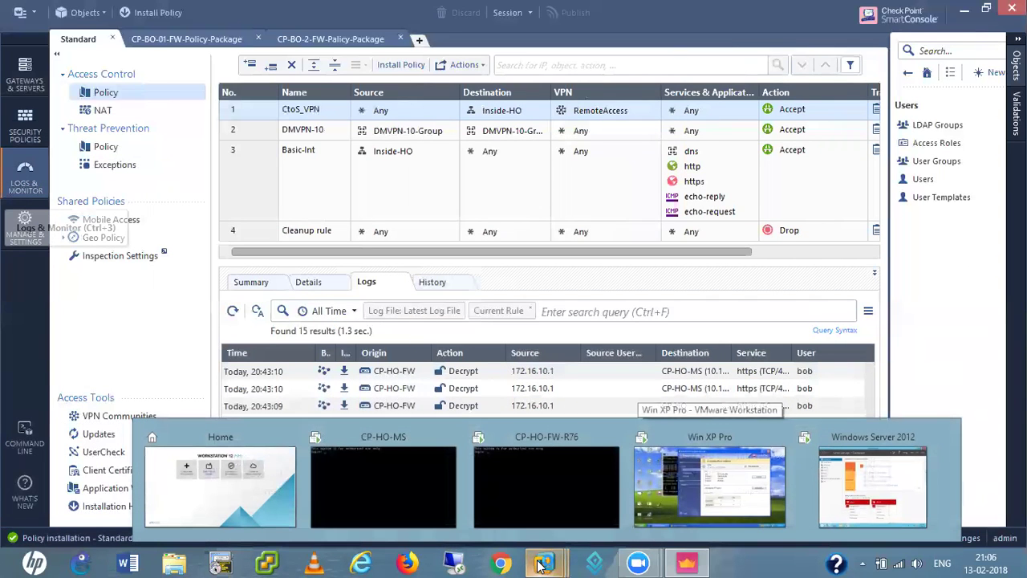
left_click(703, 491)
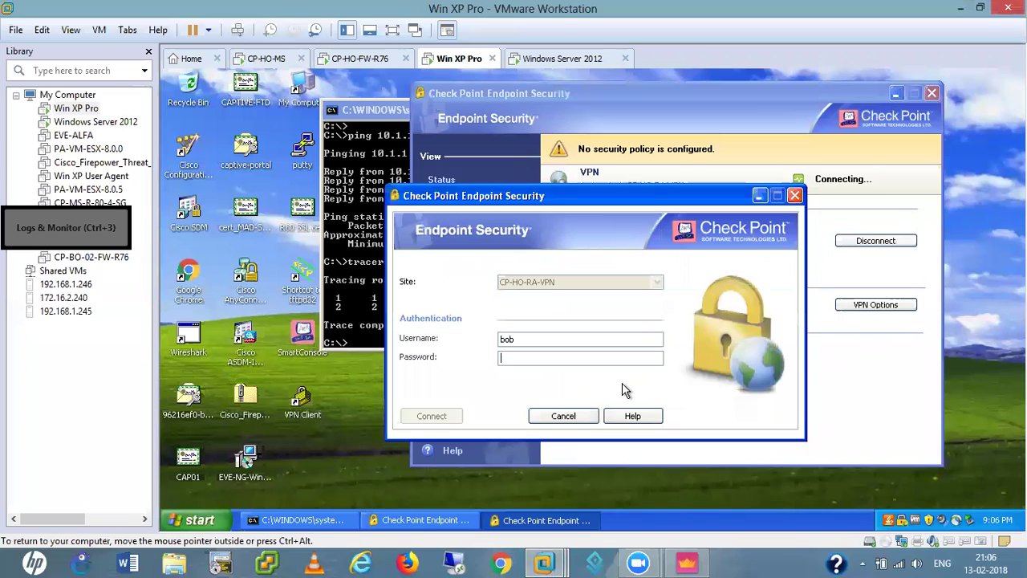
left_click(574, 417)
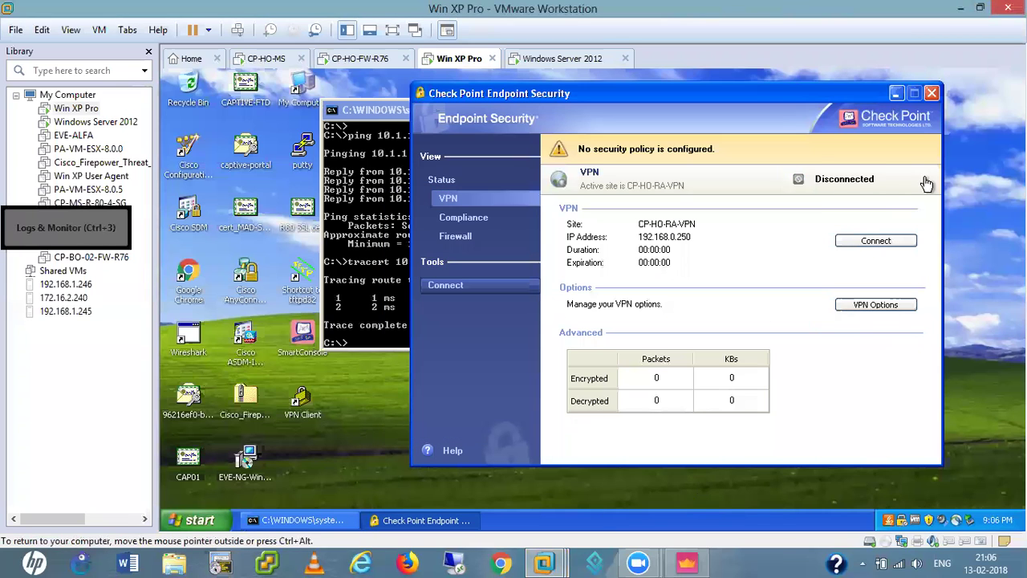
double_click(189, 281)
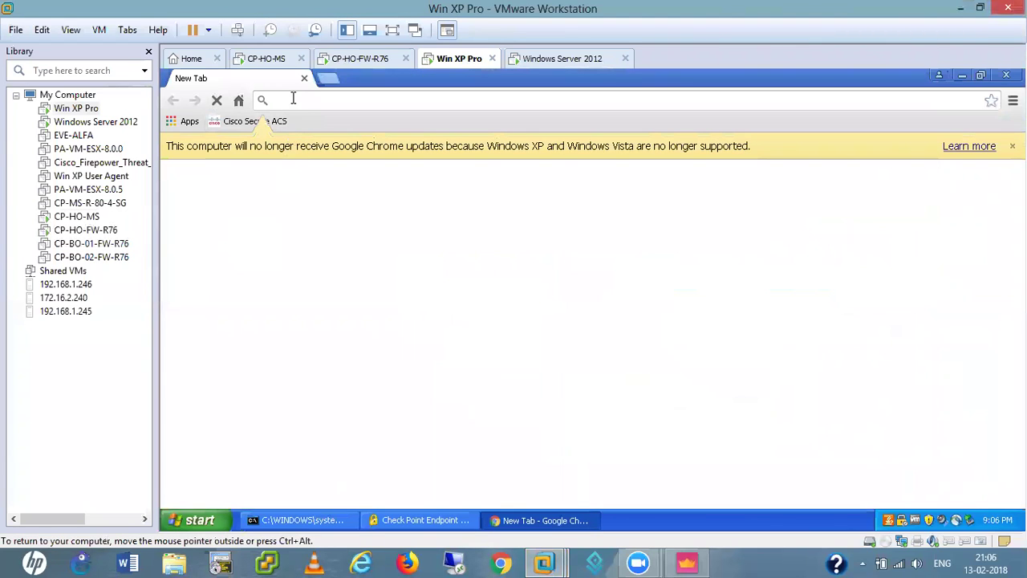
type("https")
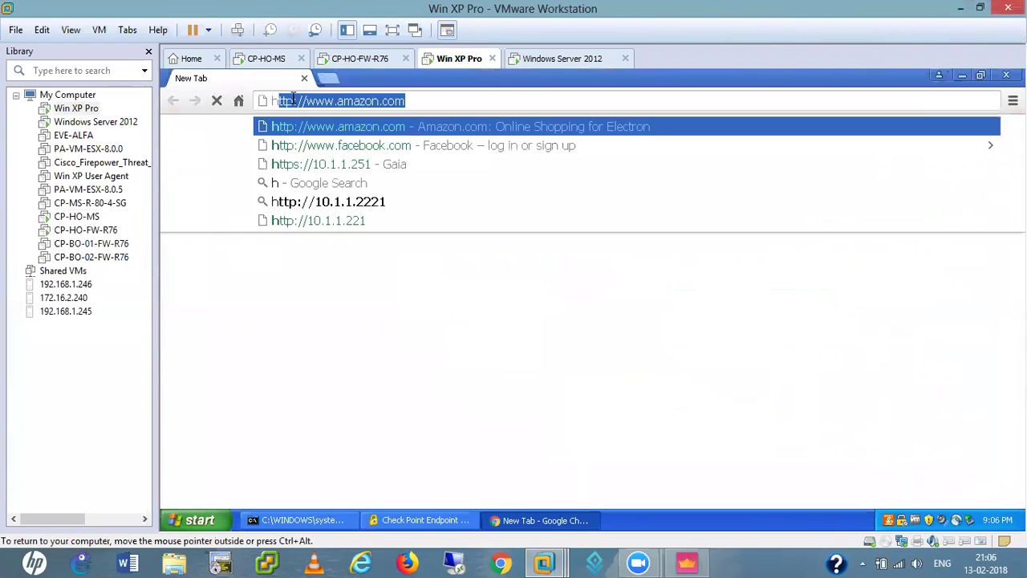
type("://1")
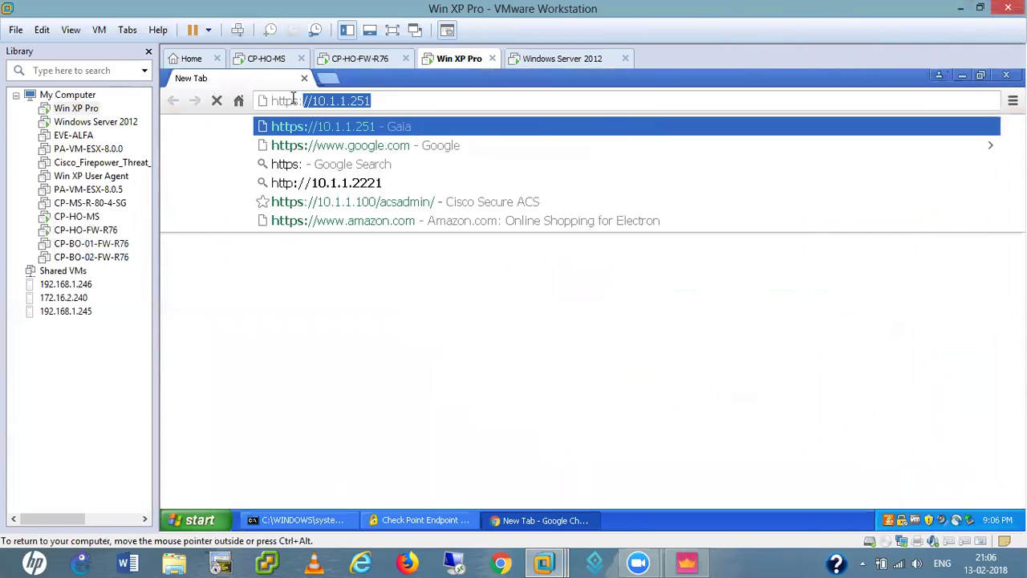
type("92")
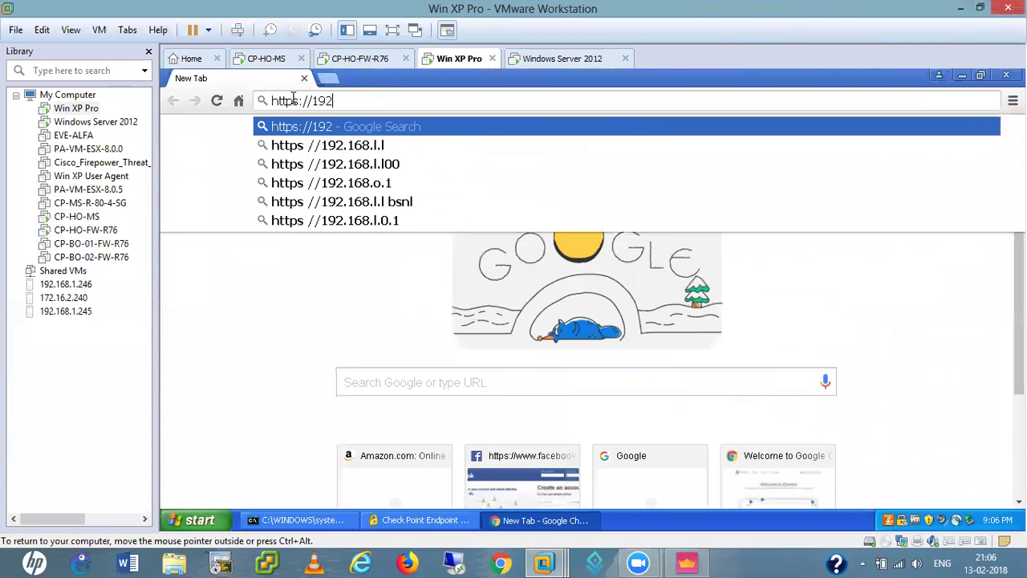
type(".168.0.2")
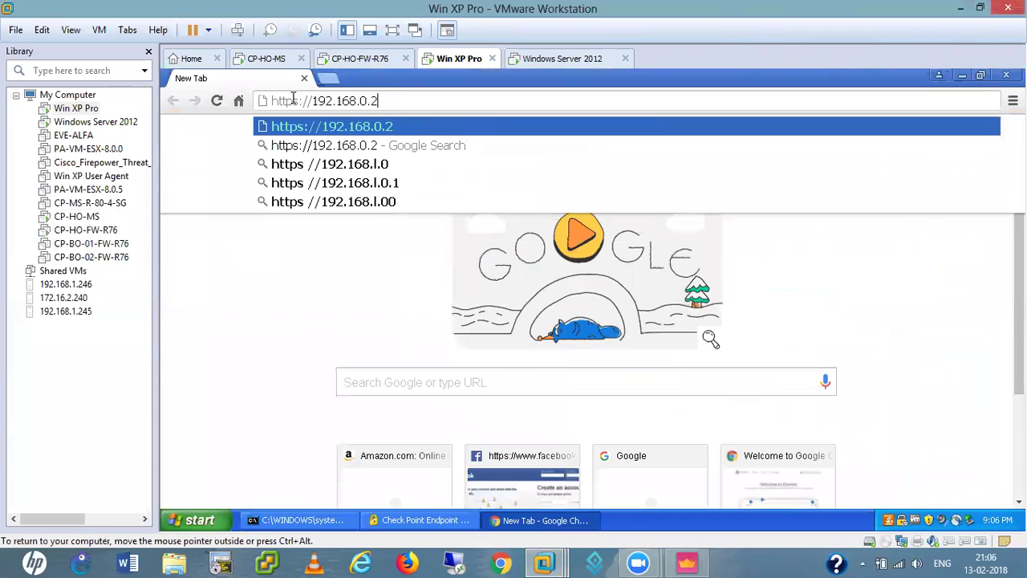
type("50/s")
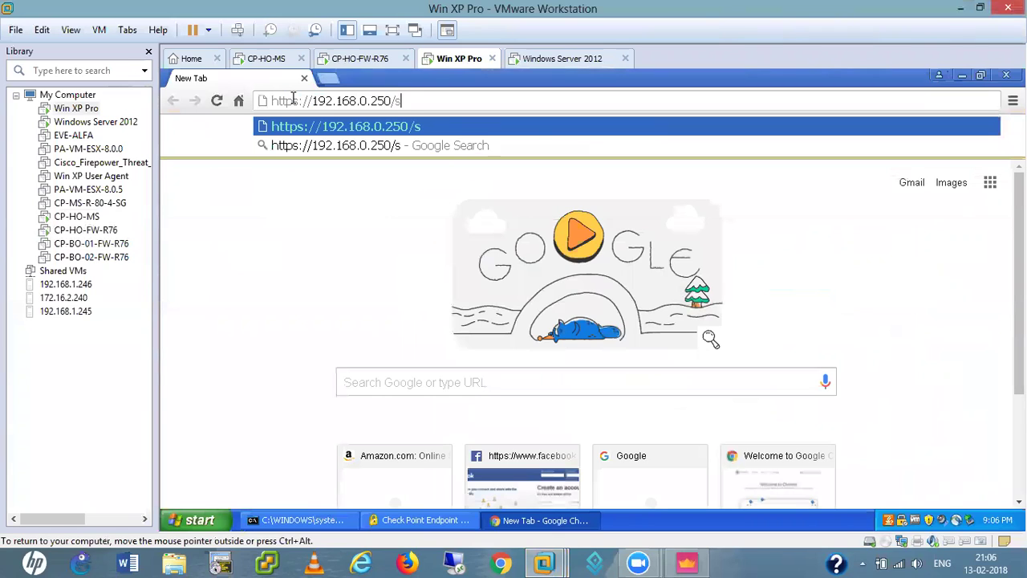
type("slvpn")
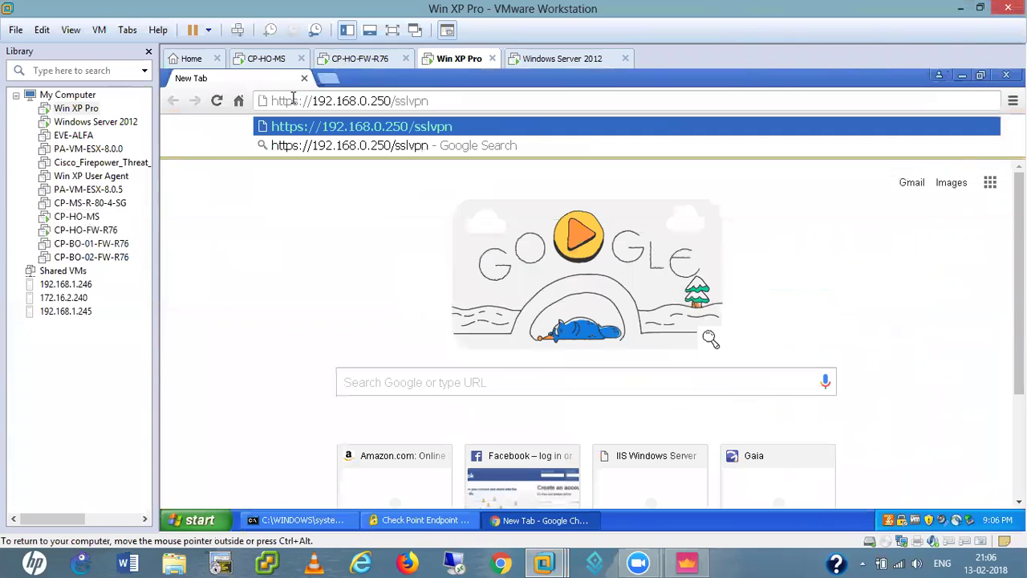
key("Return")
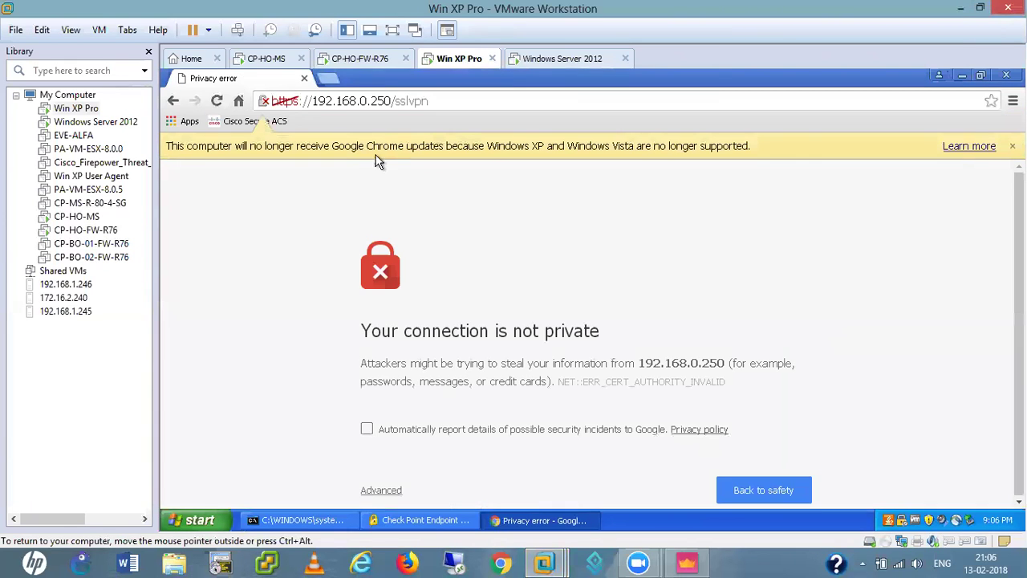
- Proceed past the certificate warning and sign in to Check Point Mobile with the first user's credentials
left_click(381, 491)
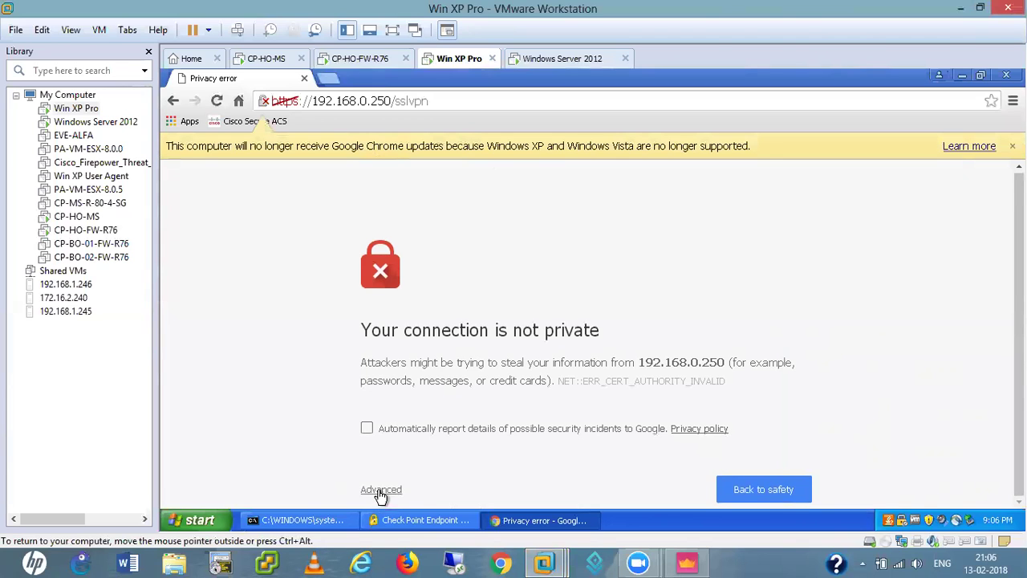
scroll(583, 429, "down", 2)
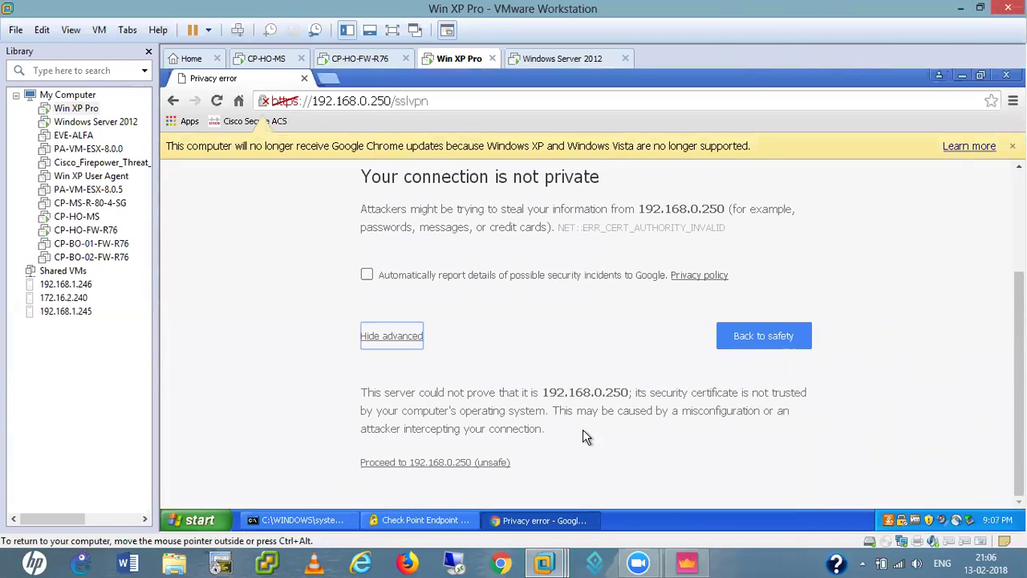
left_click(455, 463)
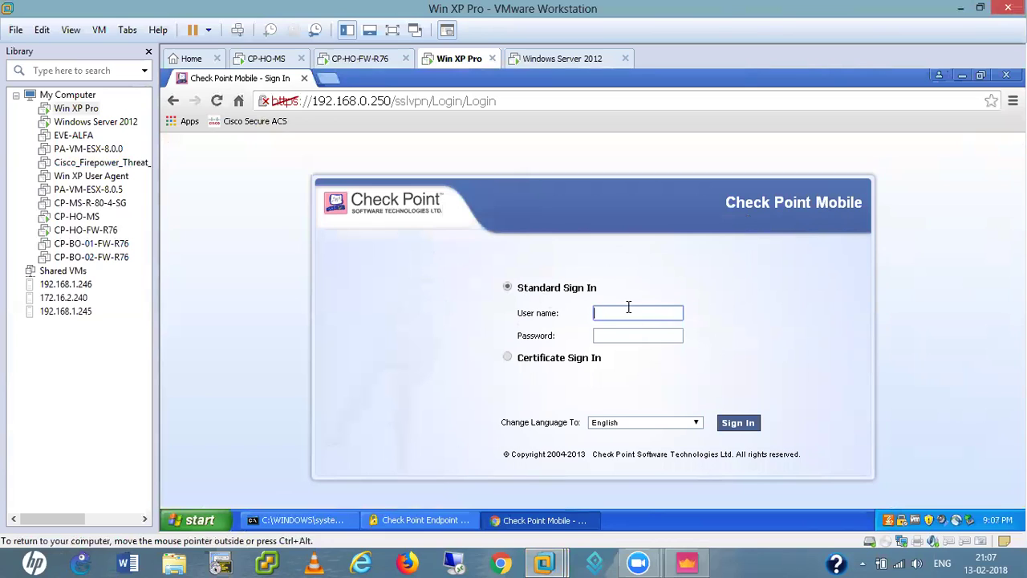
type("bob")
left_click(610, 335)
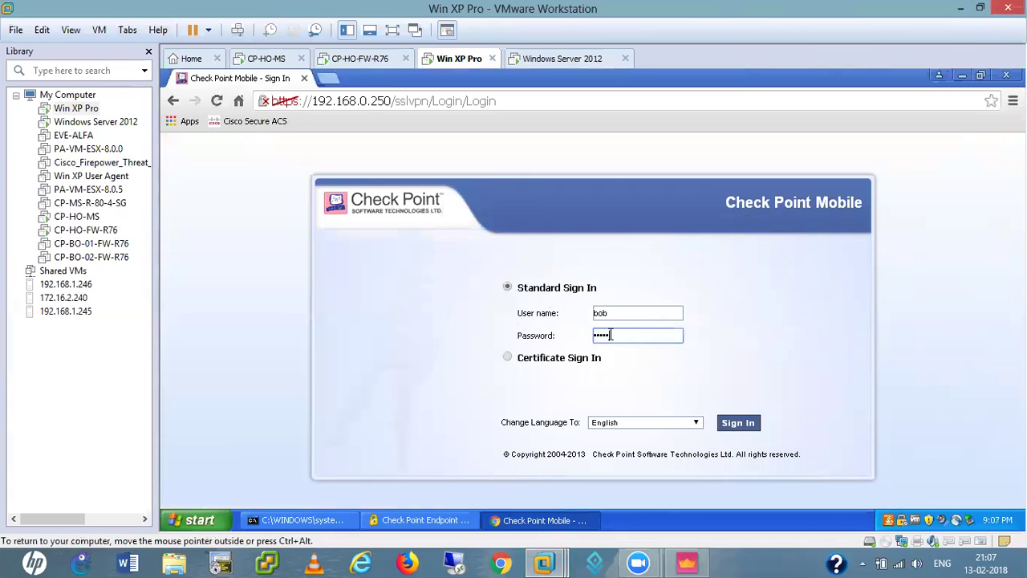
left_click(740, 424)
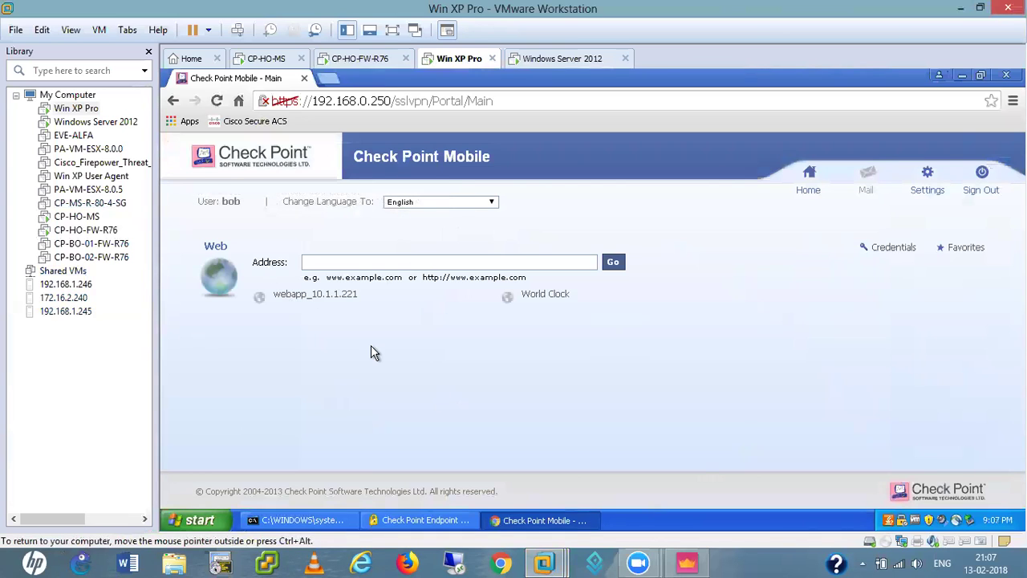
left_click(322, 295)
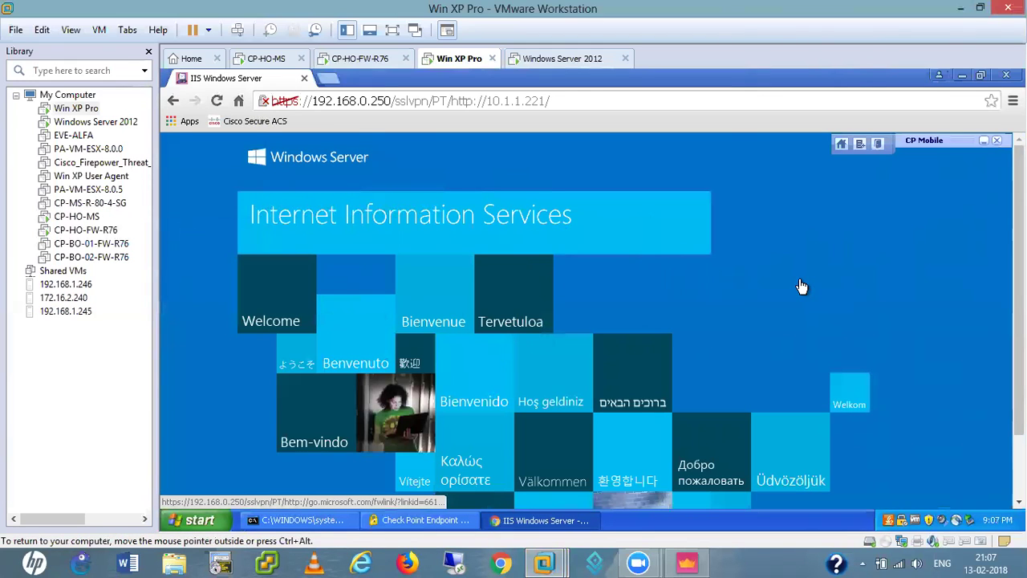
left_click(841, 146)
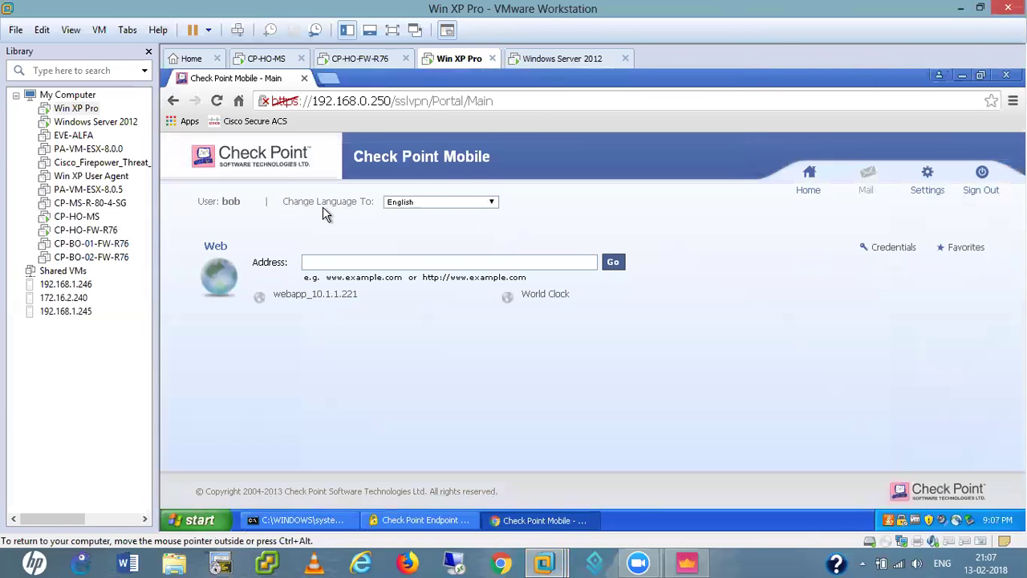
left_click(346, 261)
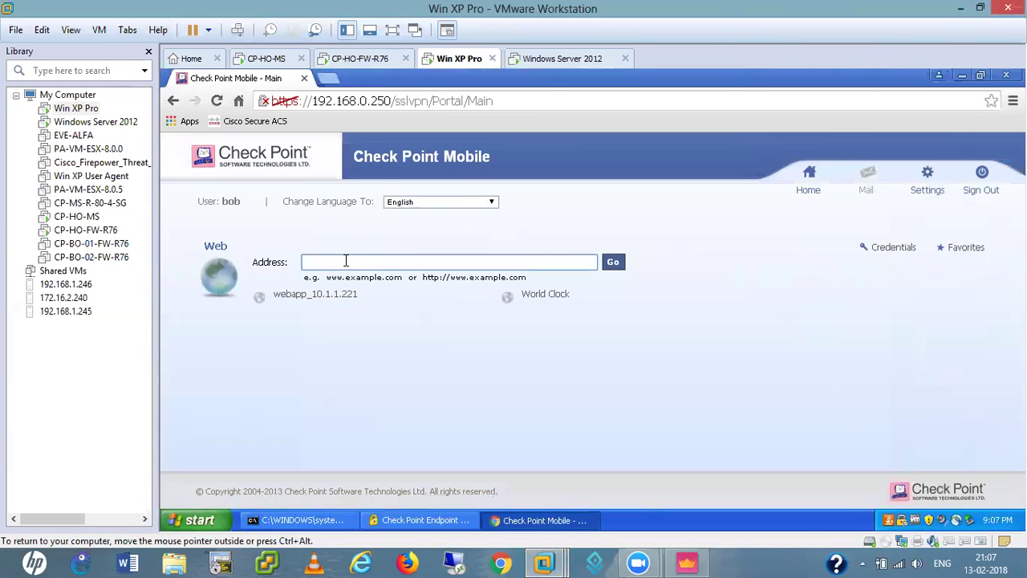
type("https://10.1.1.251")
key("Return")
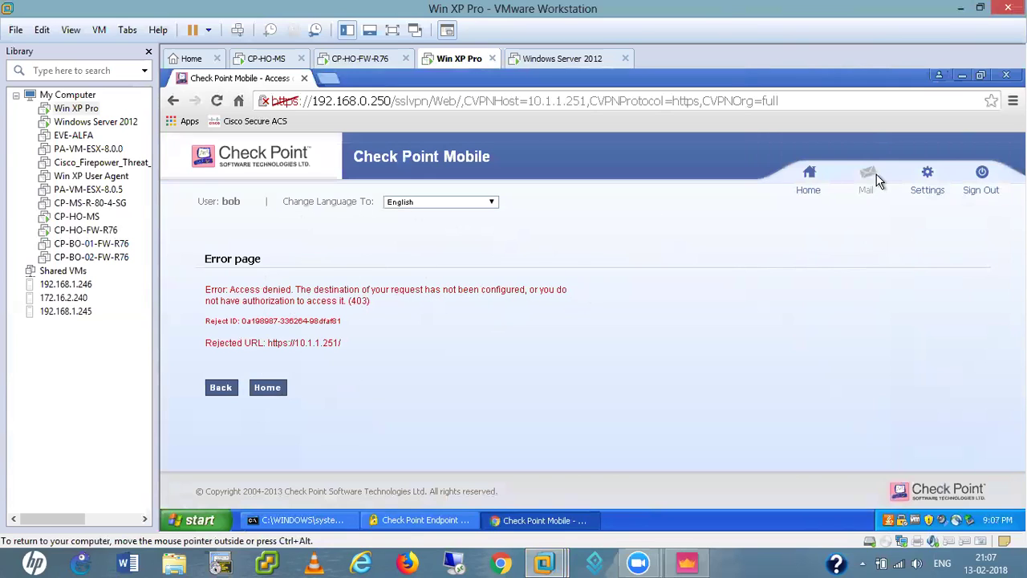
left_click(810, 185)
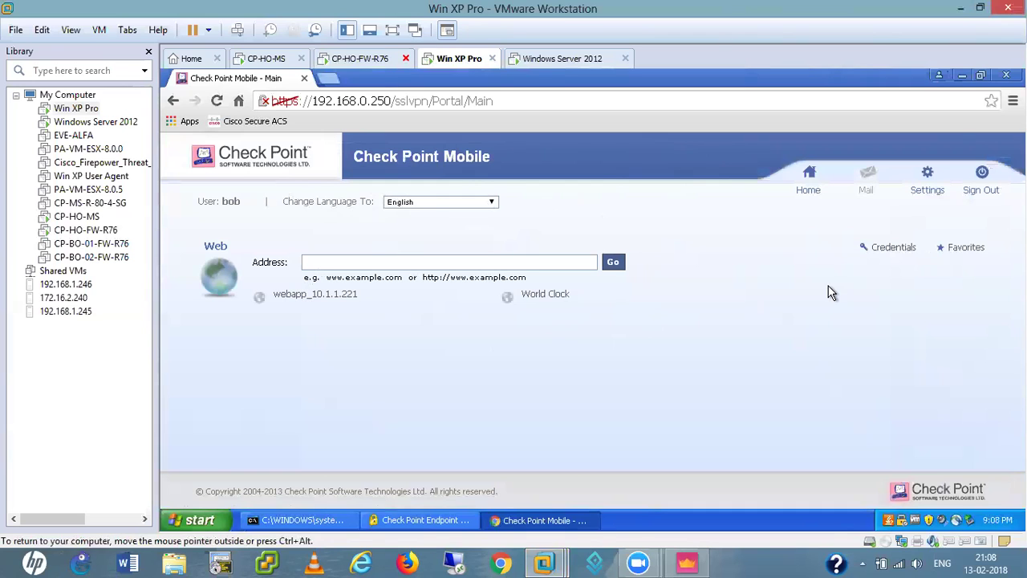
left_click(545, 299)
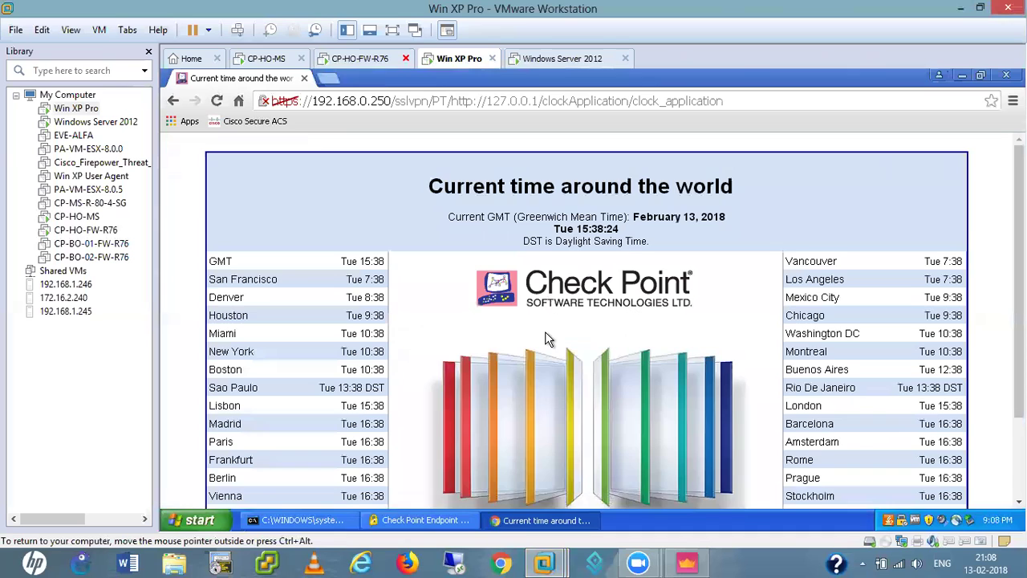
scroll(540, 321, "down", 2)
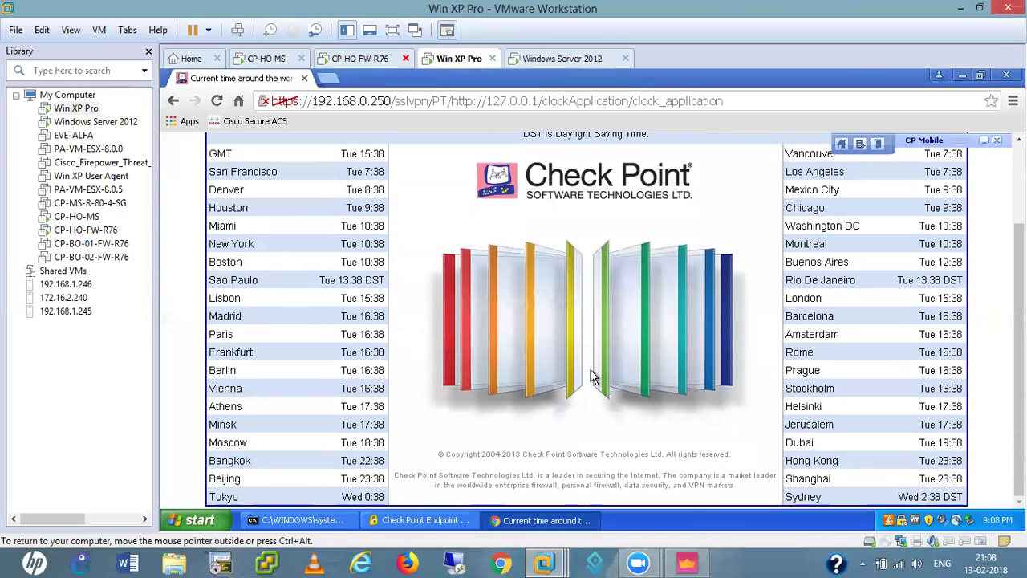
scroll(717, 262, "down", 2)
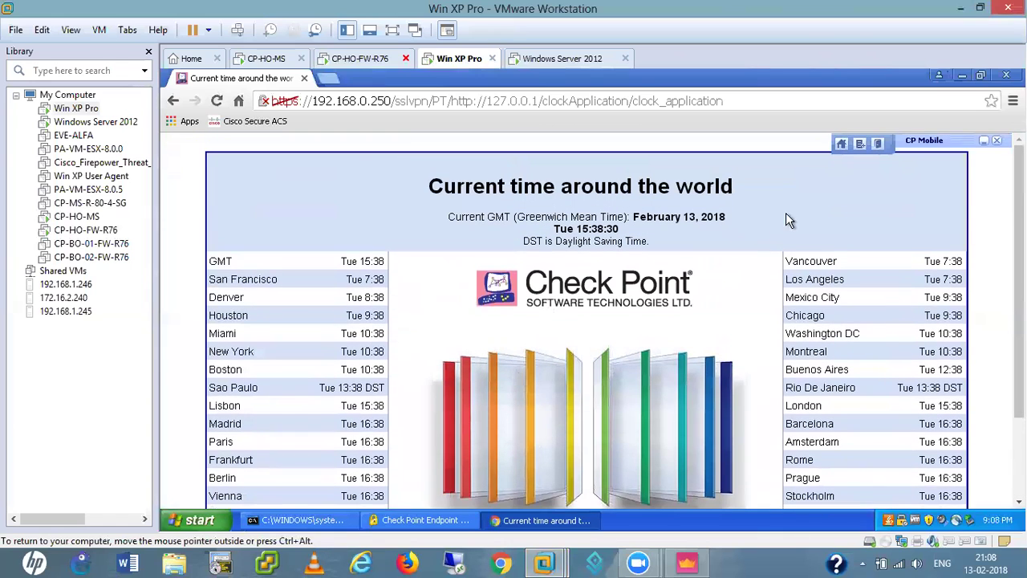
left_click(841, 147)
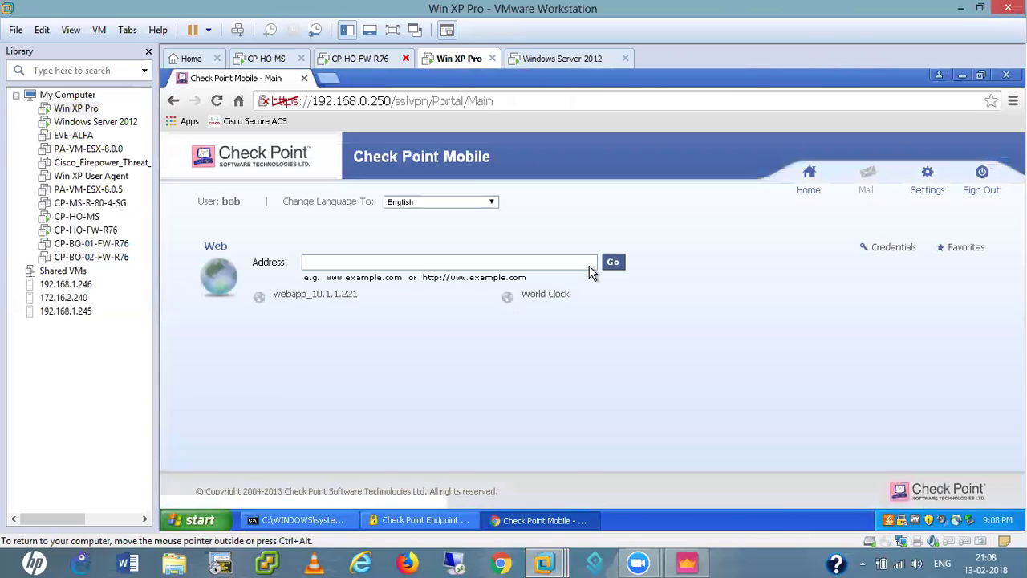
- Sign out of the portal and sign back in with the HR user's name and password
left_click(982, 193)
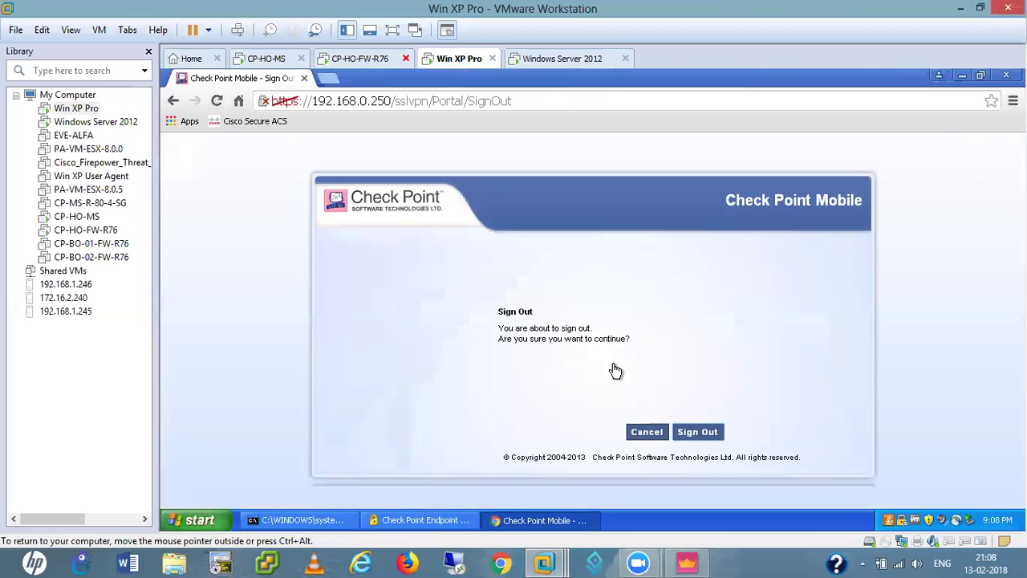
left_click(695, 432)
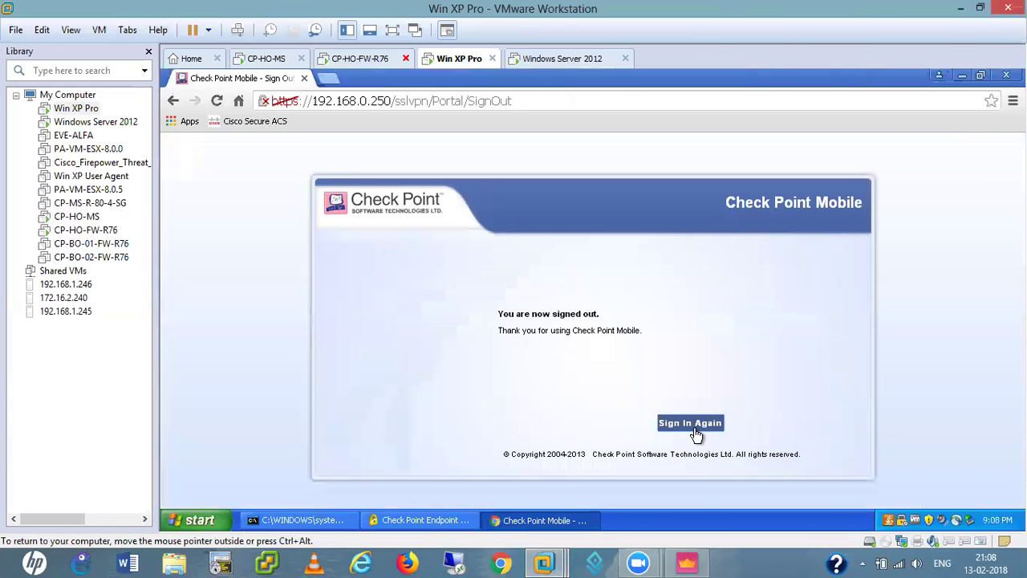
left_click(690, 423)
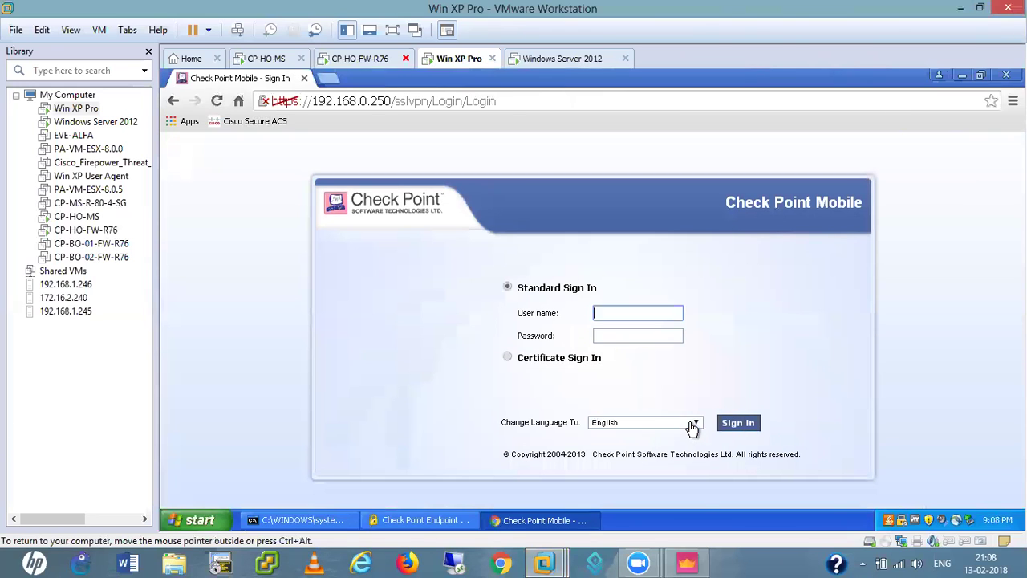
left_click(612, 313)
type("hr1")
left_click(610, 337)
type("********")
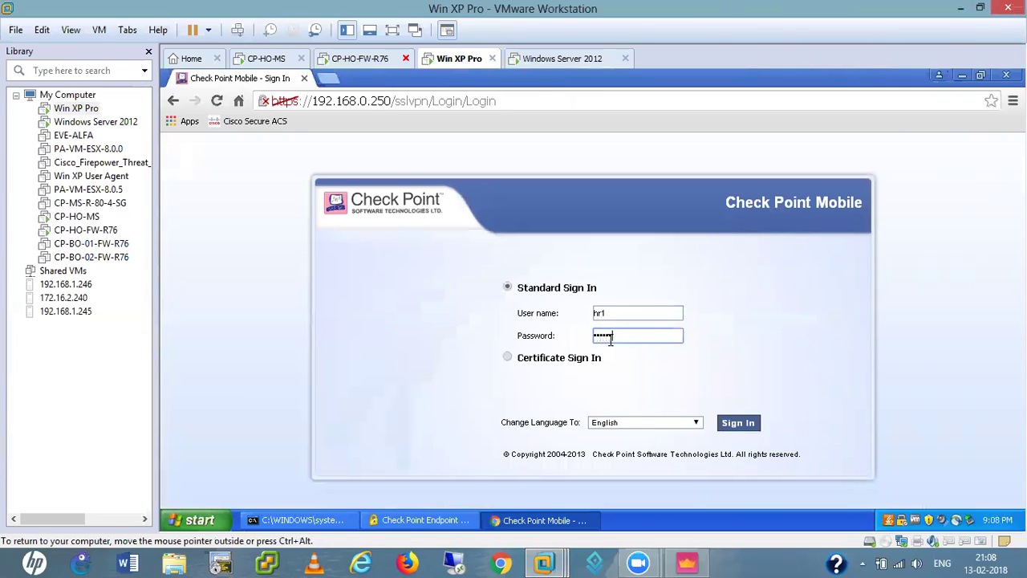
left_click(747, 423)
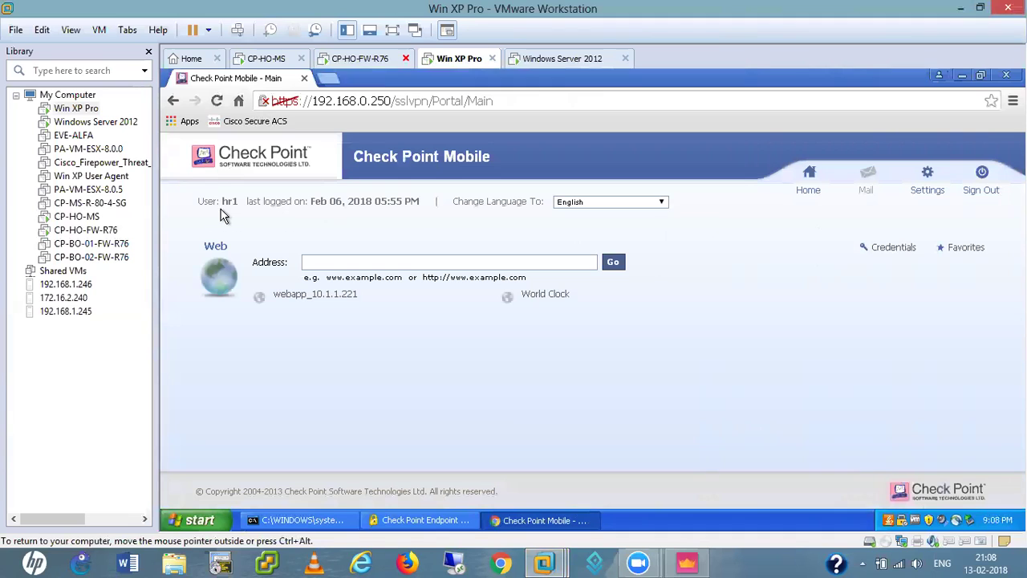
- Open webapp_10.1.1.221 and World Clock, returning Home after each, then minimise VMware Workstation
left_click(334, 296)
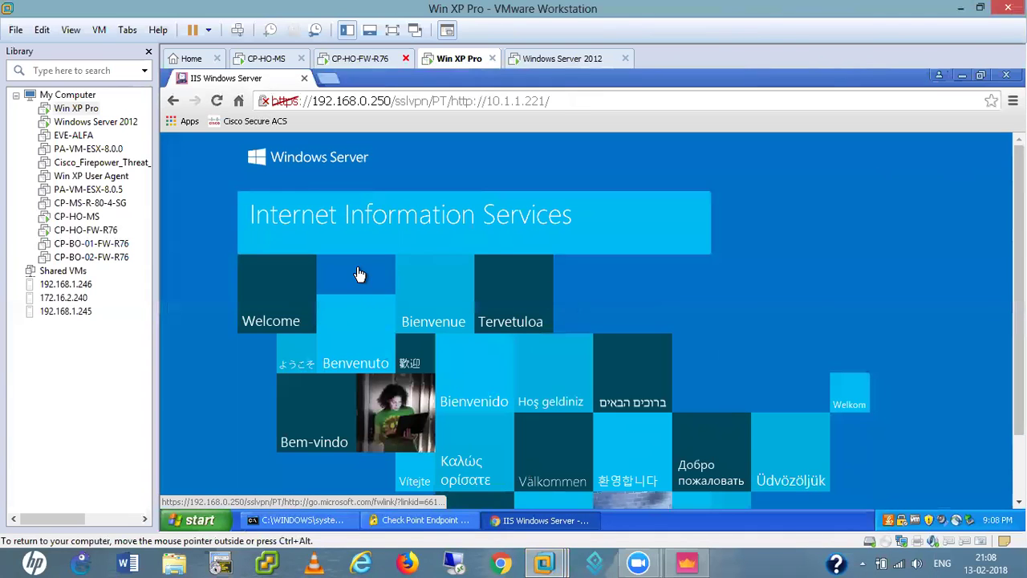
left_click(842, 143)
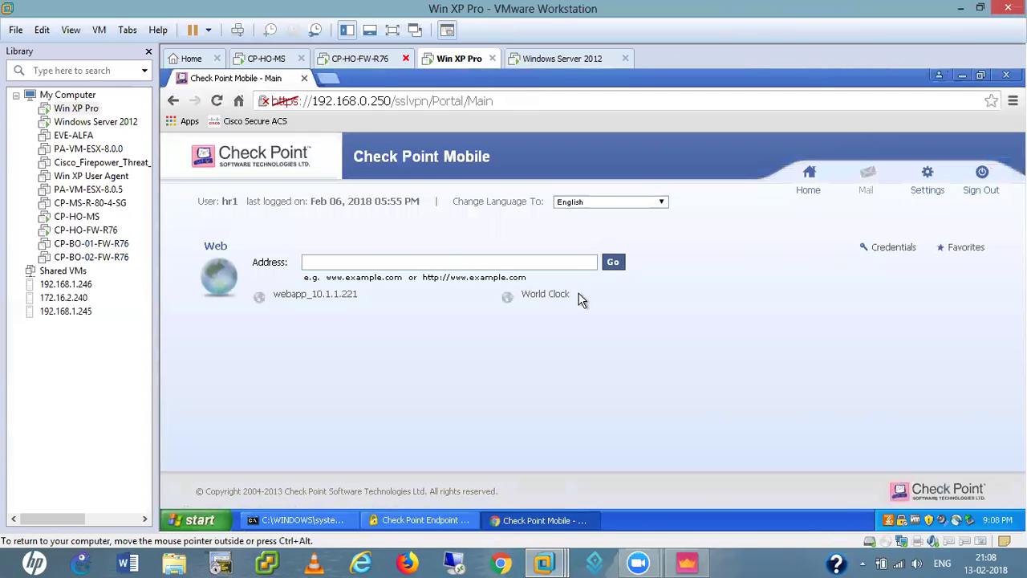
left_click(530, 294)
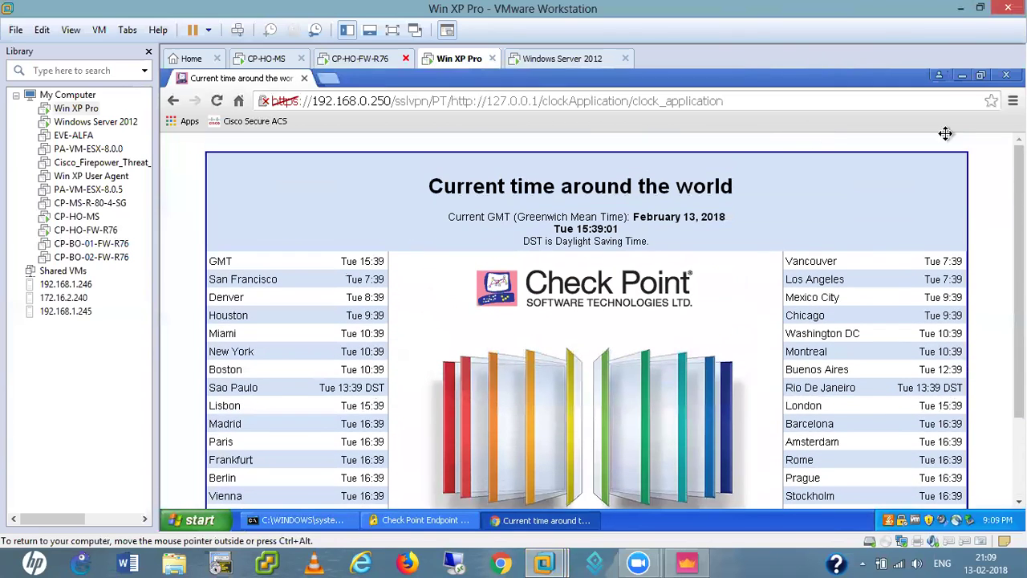
mouse_move(917, 138)
left_click(847, 147)
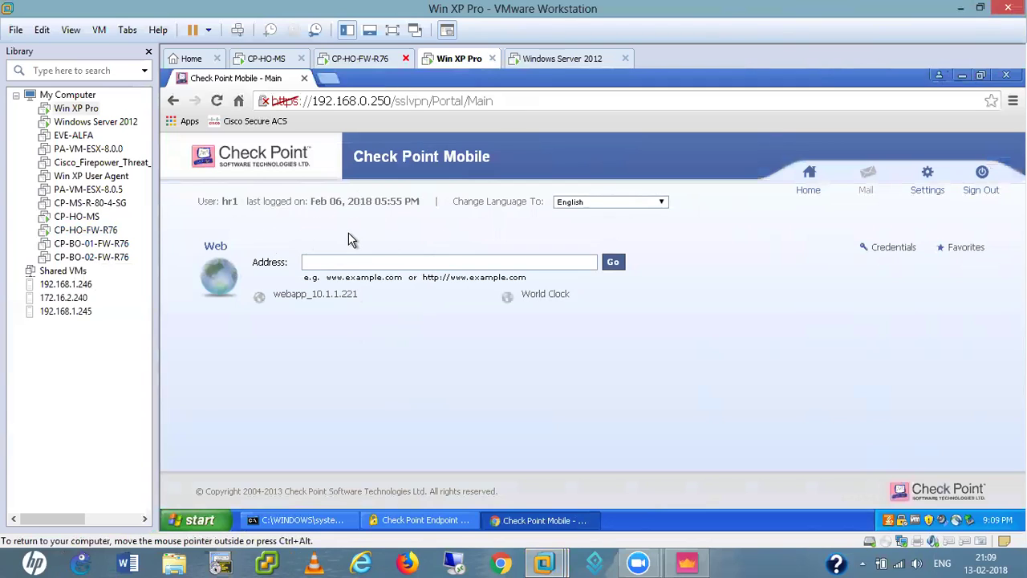
left_click(964, 9)
- Connect to the recent remote phone in AnyDesk and dismiss its failed-connection message
left_click(961, 15)
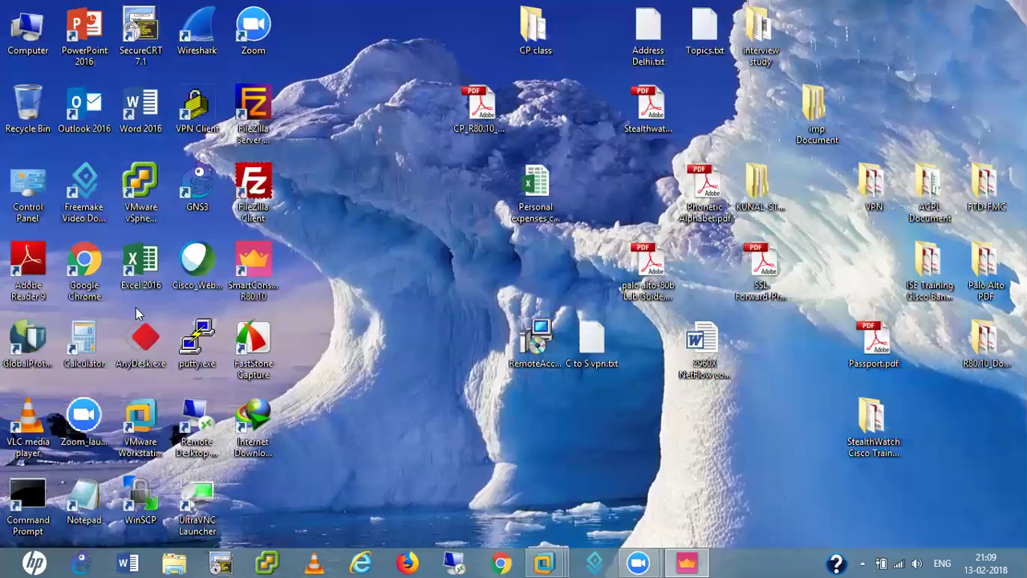
left_click(143, 337)
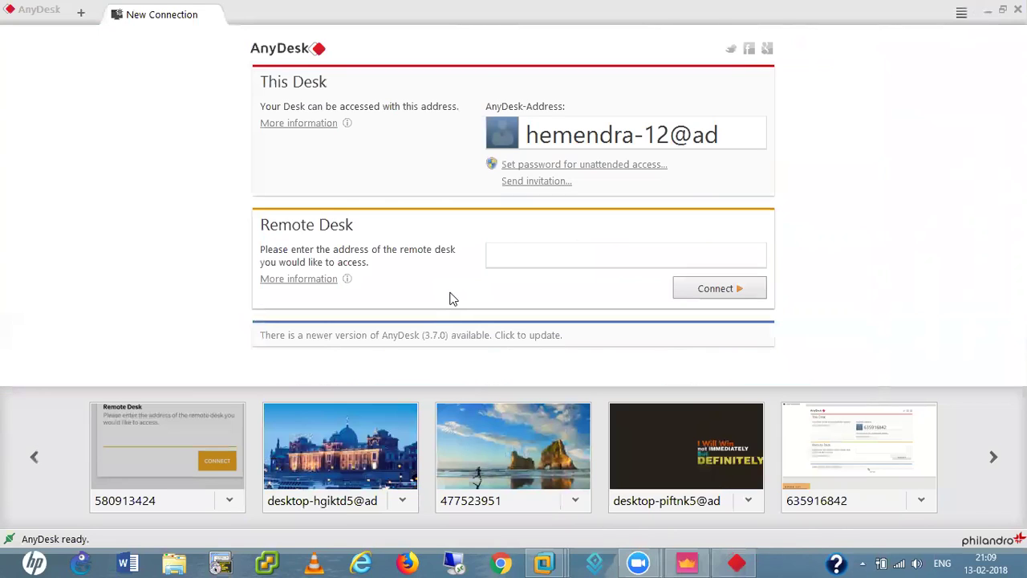
left_click(178, 443)
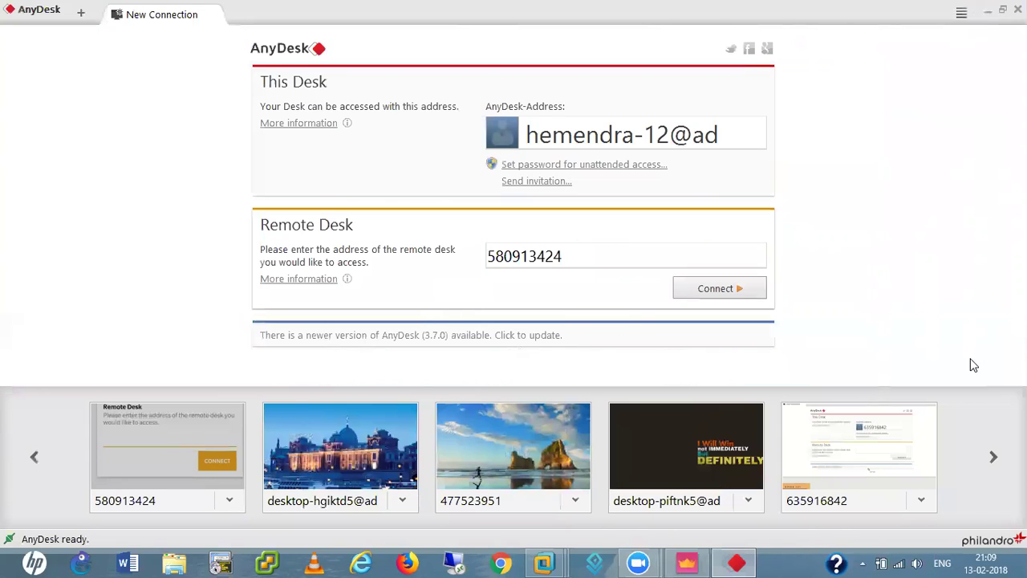
left_click(709, 294)
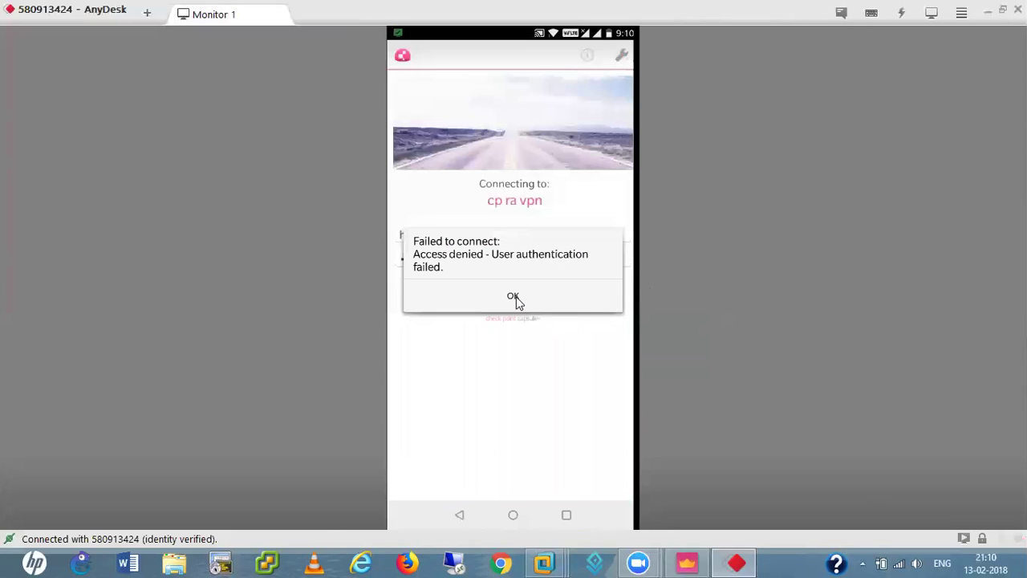
left_click(513, 297)
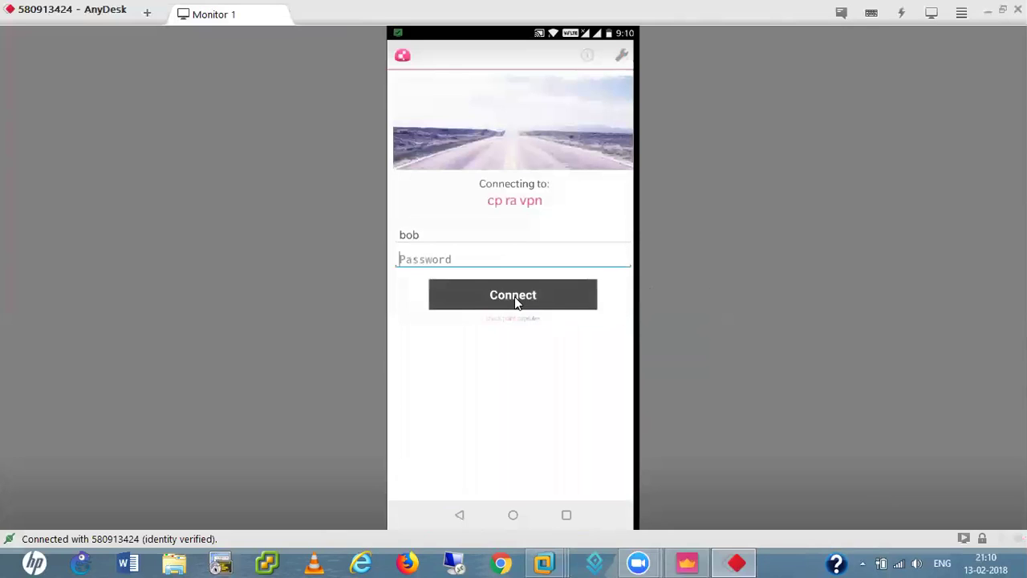
- Replace the phone's VPN credentials with the HR user's name and password and retry connecting
key("shift+Tab")
key("BackSpace")
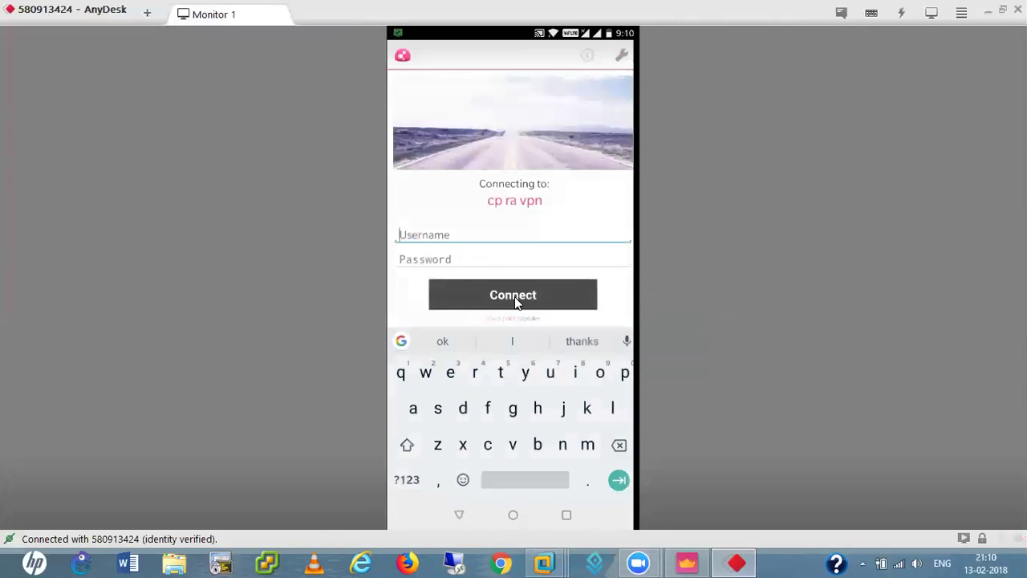
type("hr")
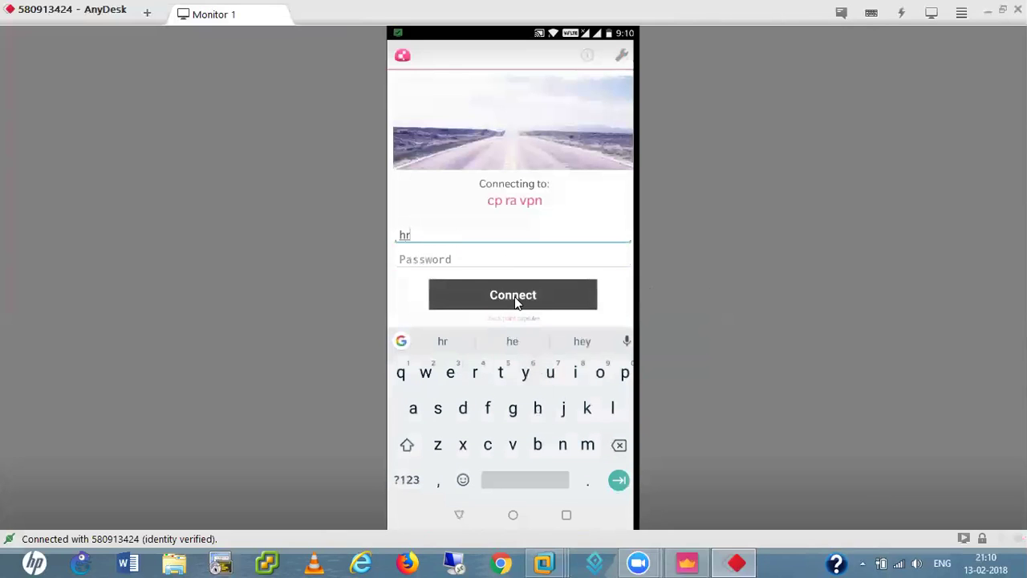
type("1")
key("Tab")
type("Admin@123")
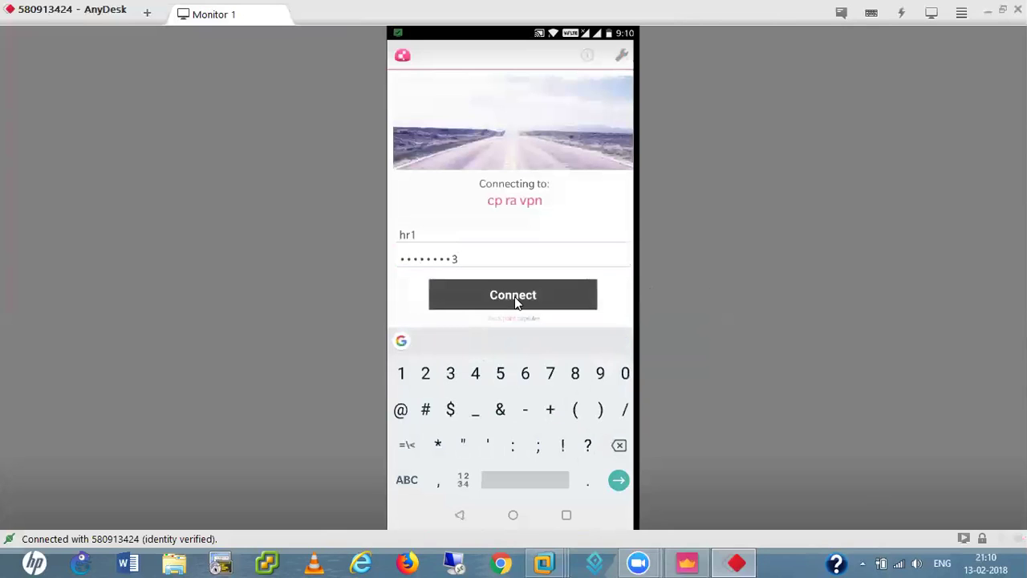
left_click(512, 295)
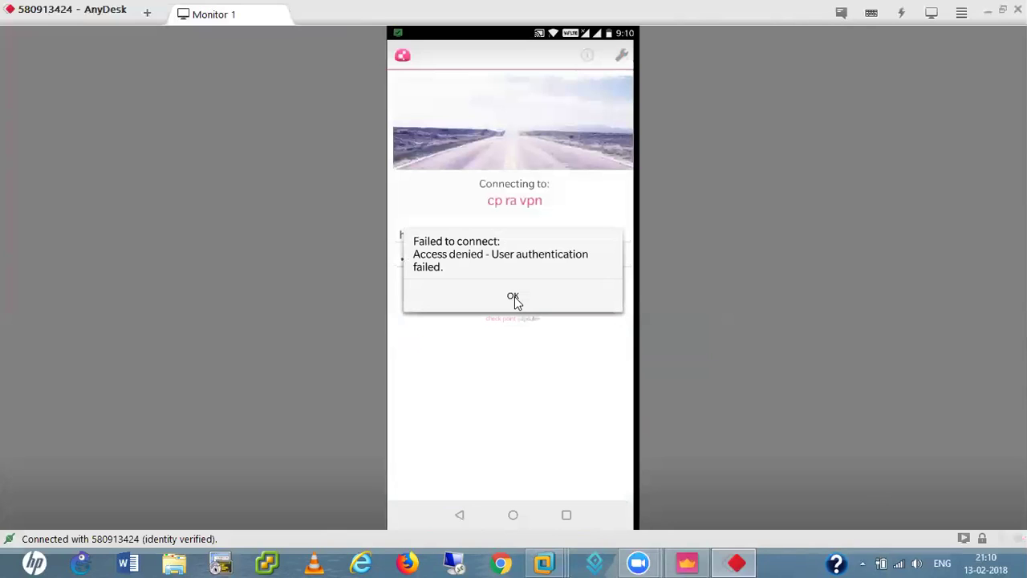
- Retry the phone's VPN login with the original username and its password, then close the socket error
left_click(513, 297)
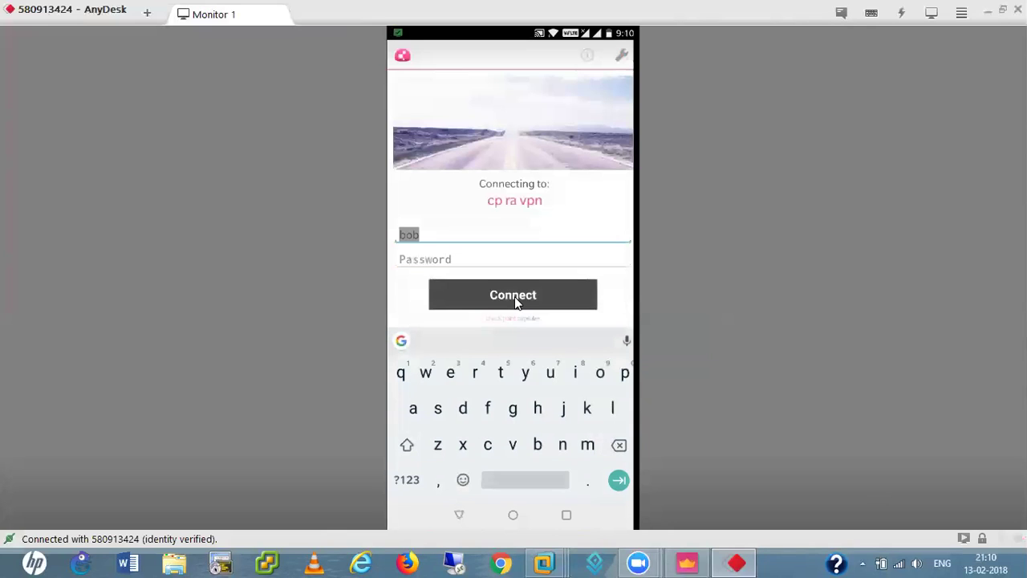
key("Tab")
type("Admin")
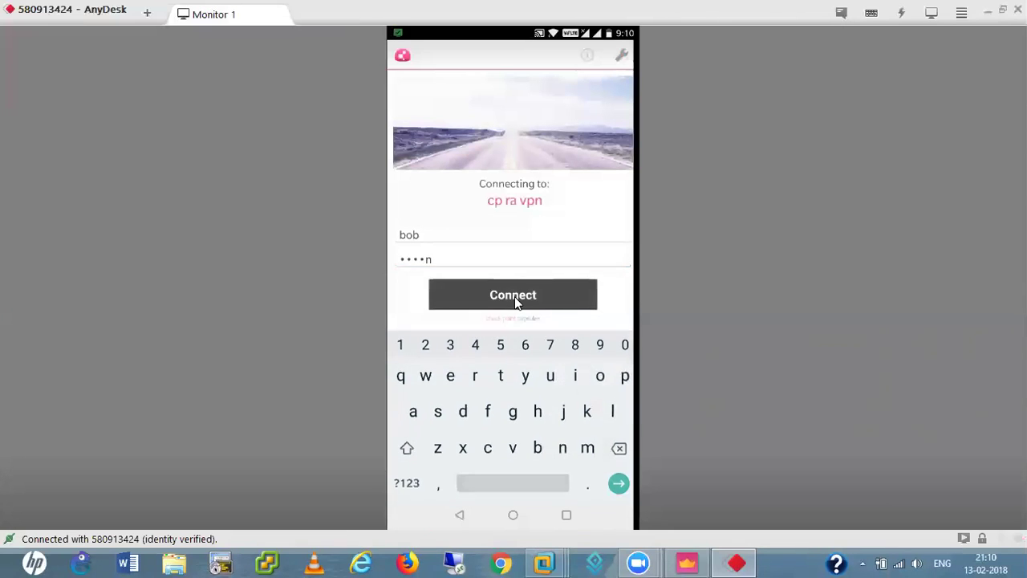
left_click(516, 301)
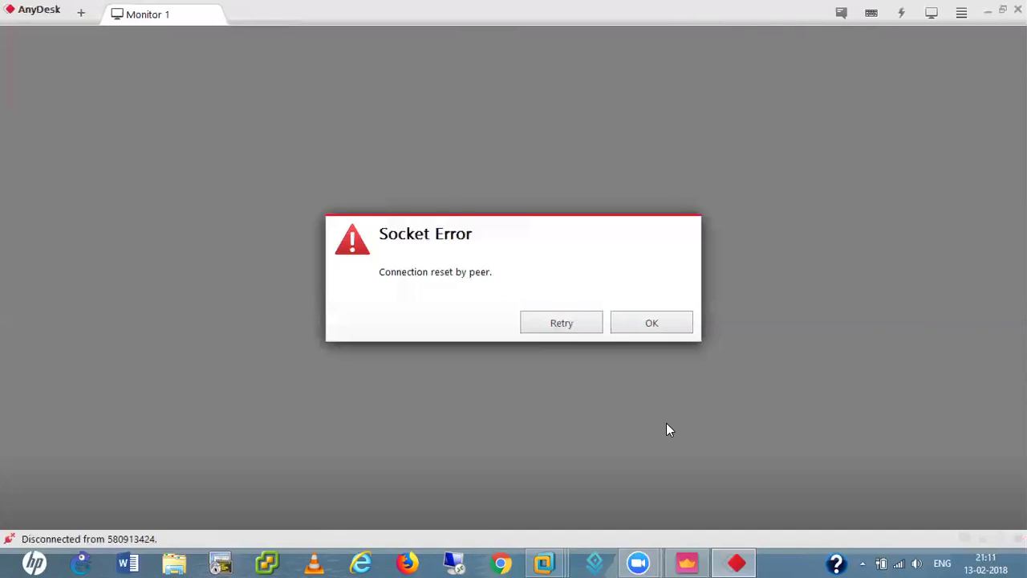
key("Return")
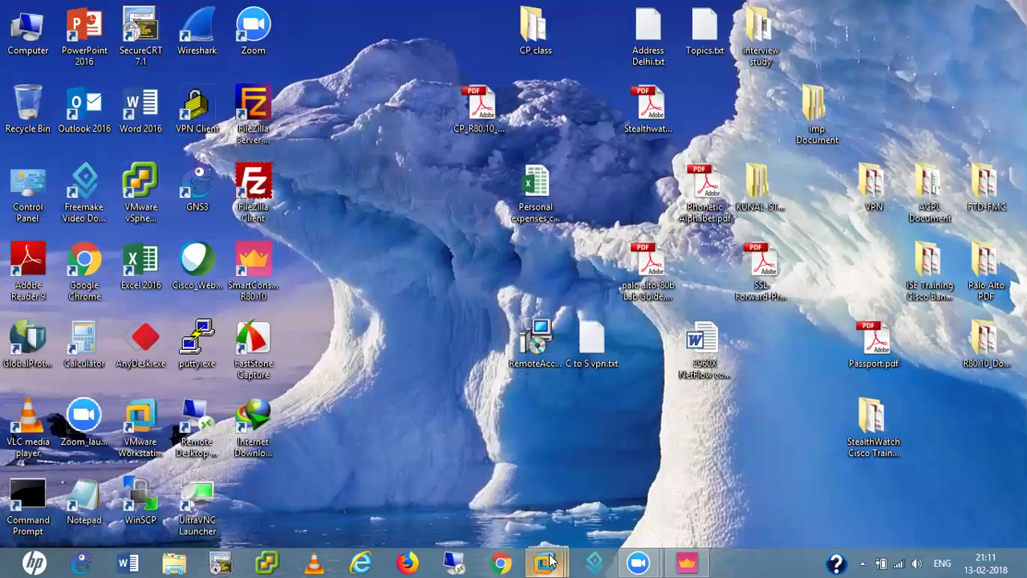
- In the Win XP VM, sign out of the Check Point Mobile portal and close Chrome
mouse_move(551, 562)
left_click(738, 504)
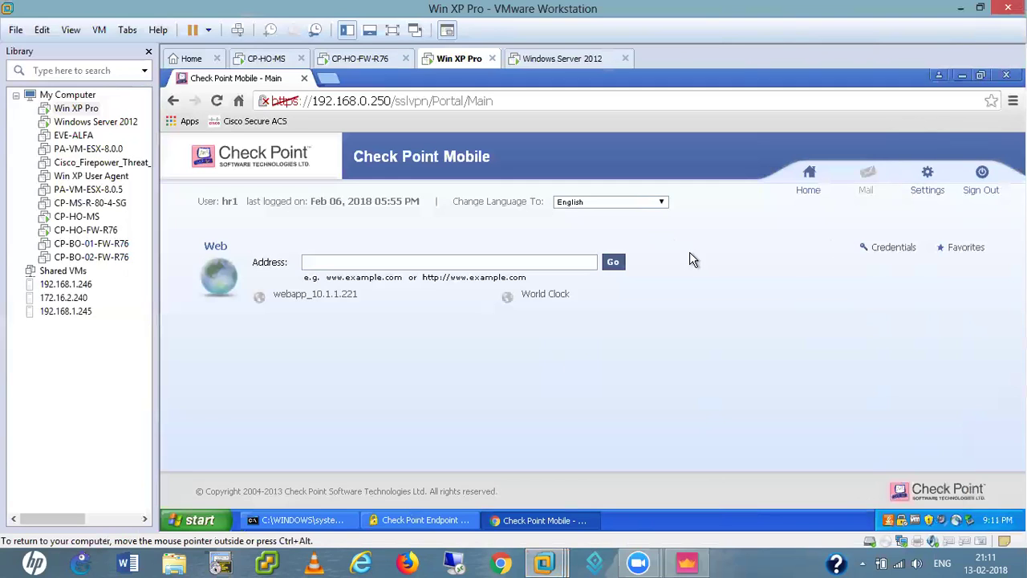
left_click(981, 185)
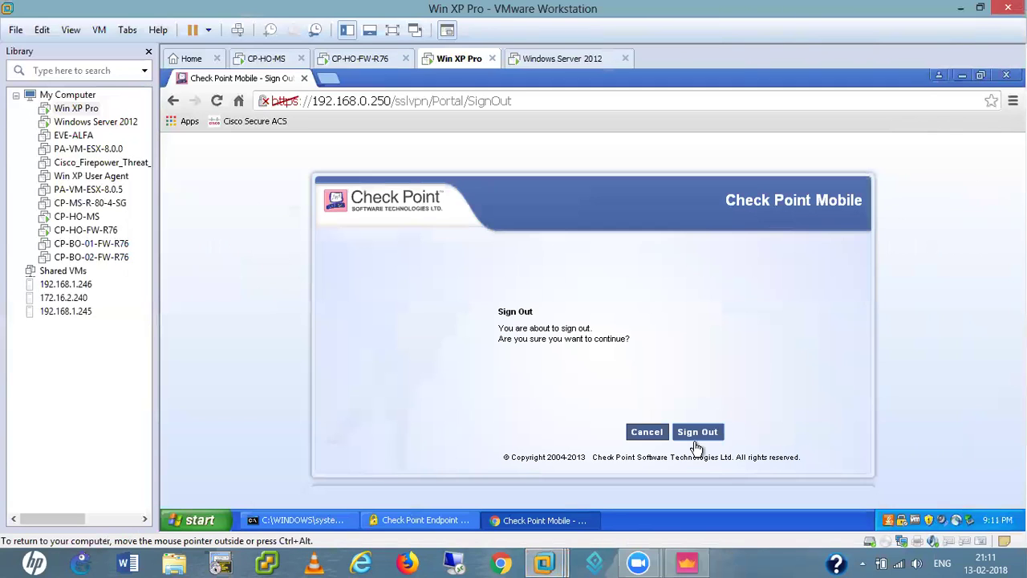
left_click(695, 434)
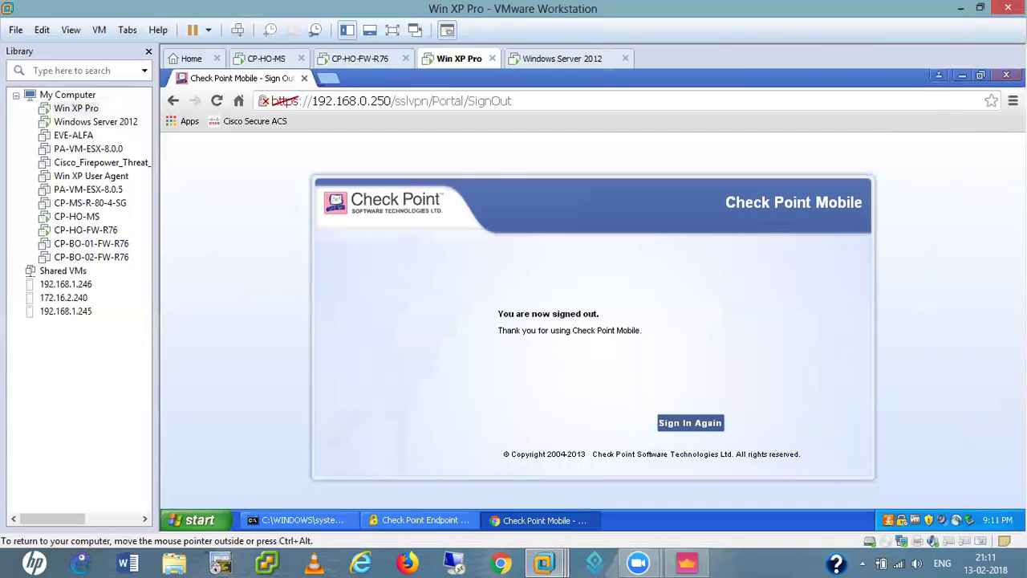
left_click(1007, 74)
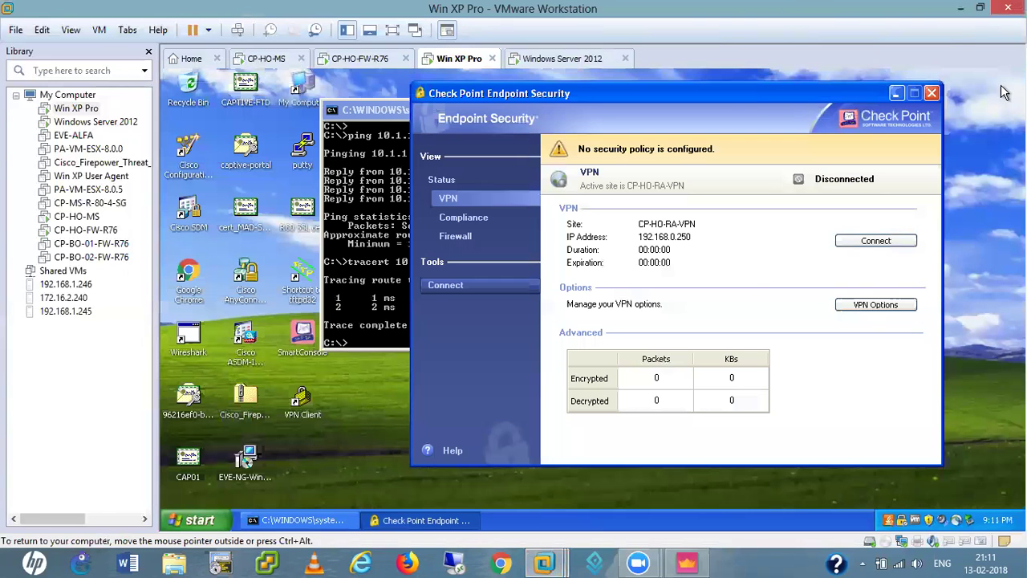
- Connect to site CP-HO-RA-VPN with the HR user's name and password
left_click(875, 240)
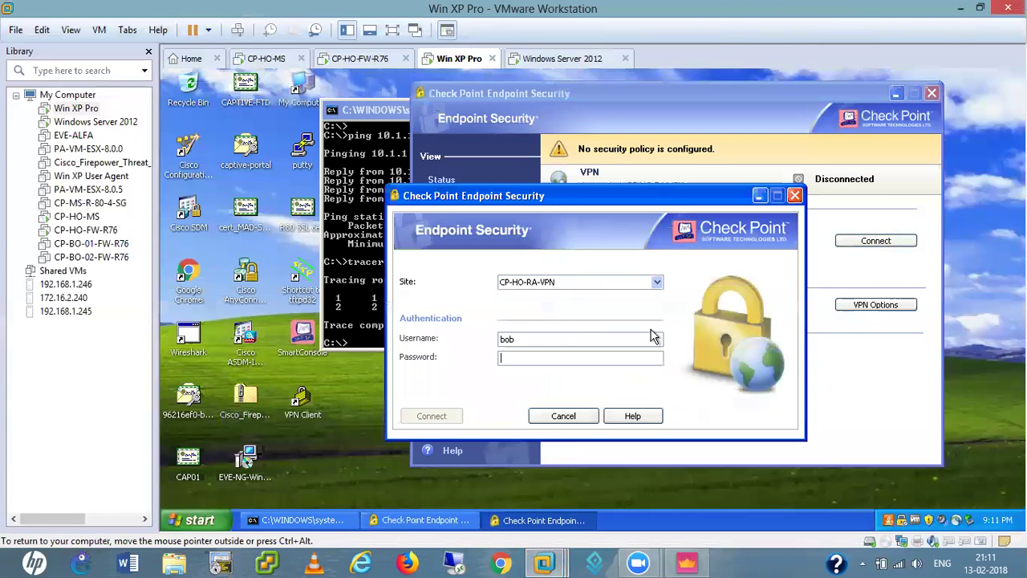
left_click(522, 340)
key("BackSpace")
type("hr1")
key("Tab")
type("*********")
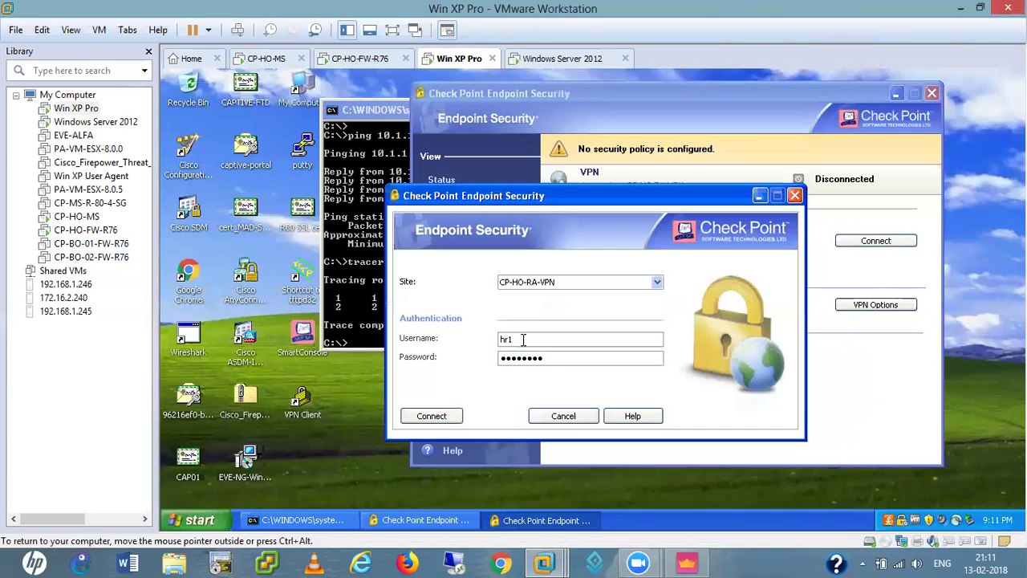
key("Return")
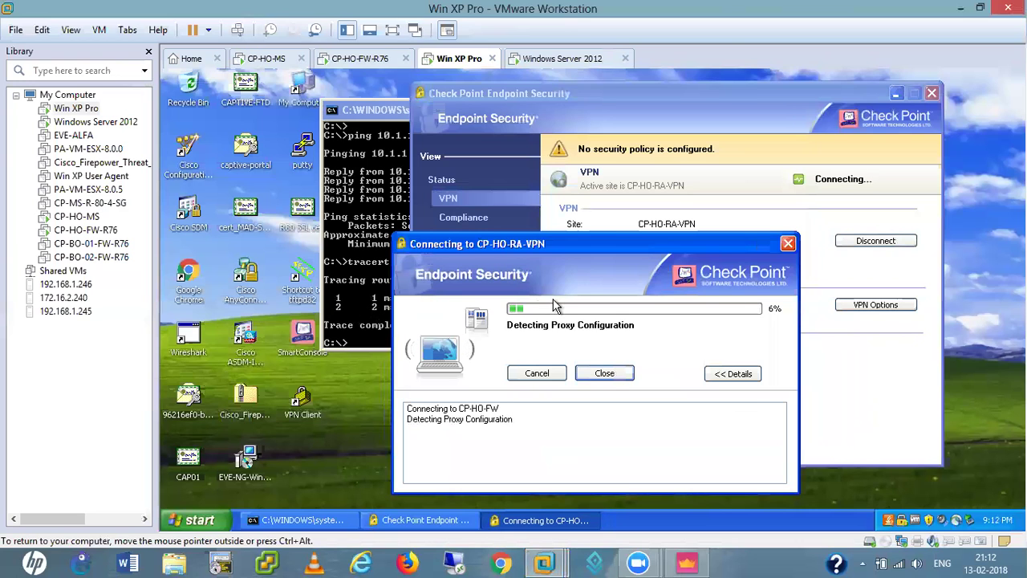
- Re-enter the password after the failed attempt so the connection succeeds
left_click_drag(591, 246, 501, 214)
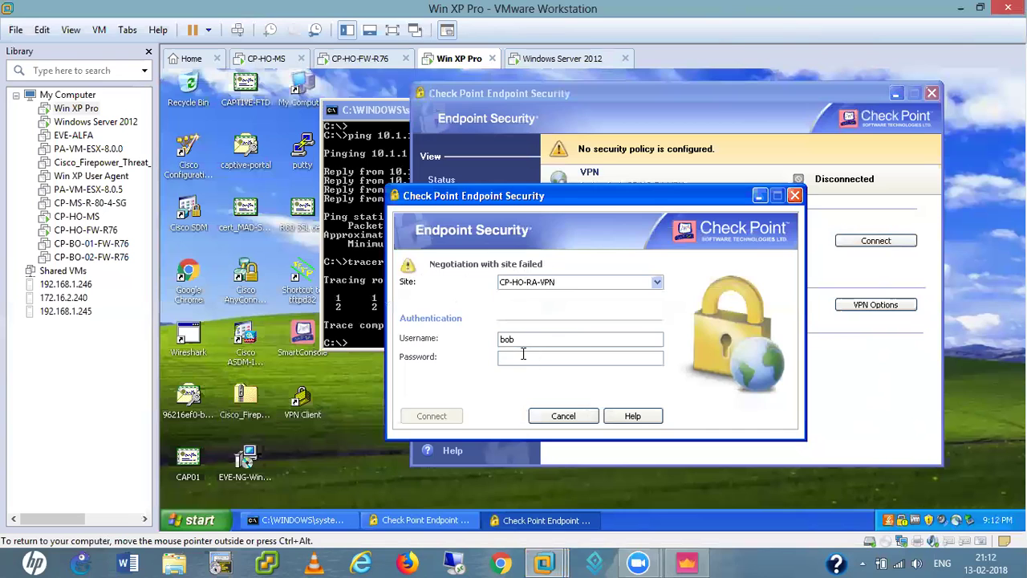
type("****")
key("Return")
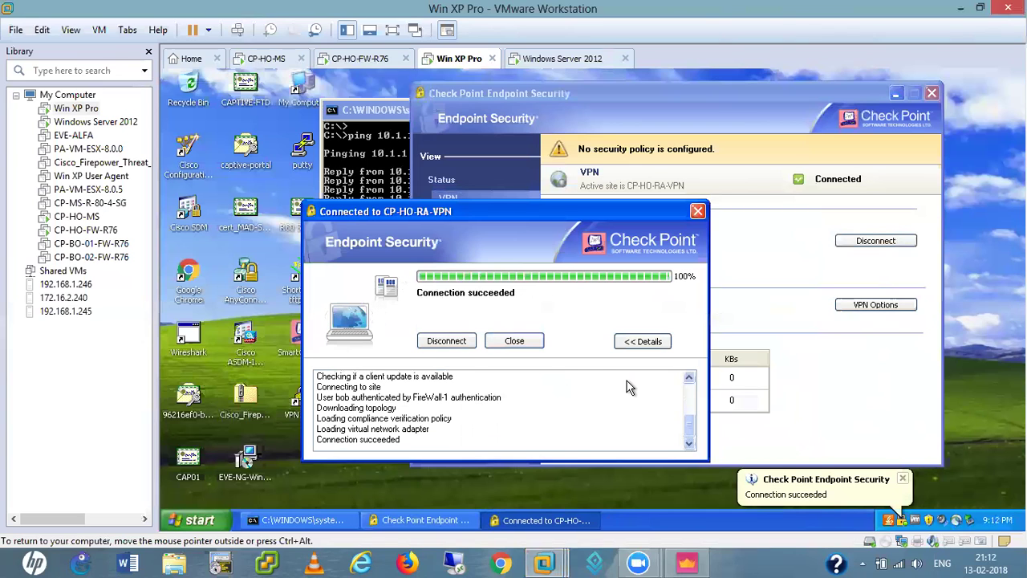
- Close the Connected dialog, minimise Endpoint Security, and position the cmd window showing ping and tracert results
left_click(515, 341)
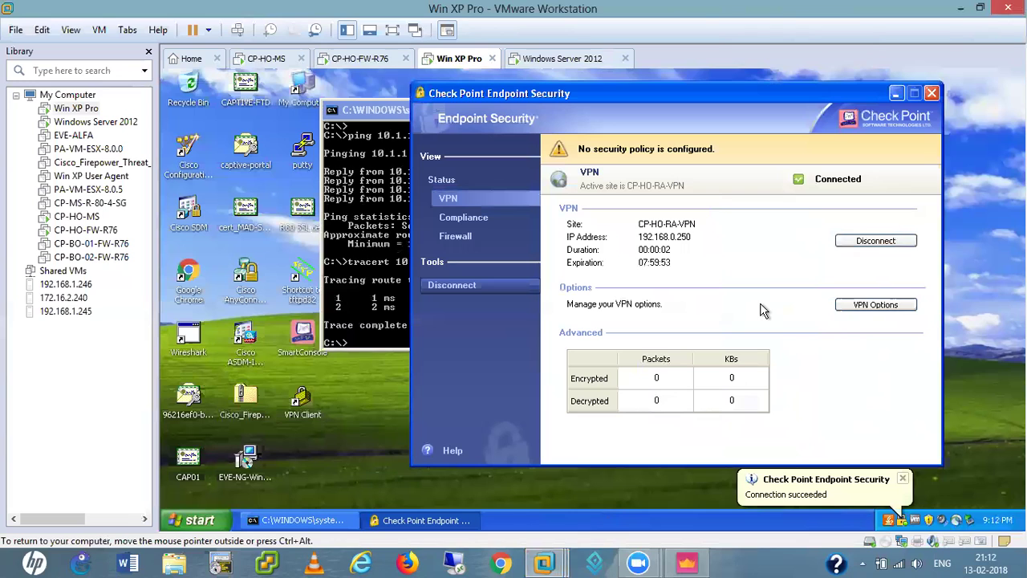
left_click(896, 93)
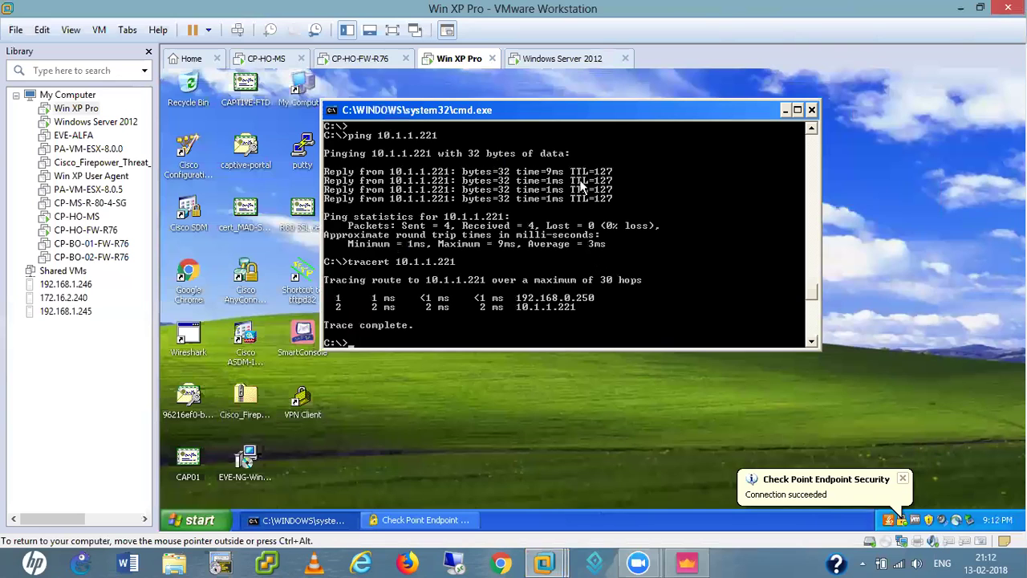
left_click_drag(576, 114, 650, 180)
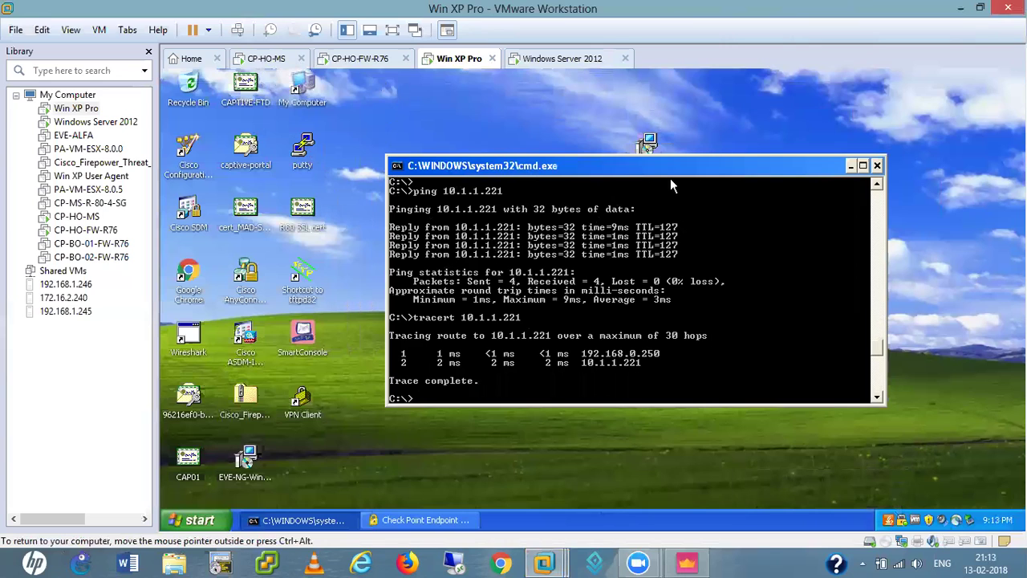
left_click_drag(658, 166, 598, 186)
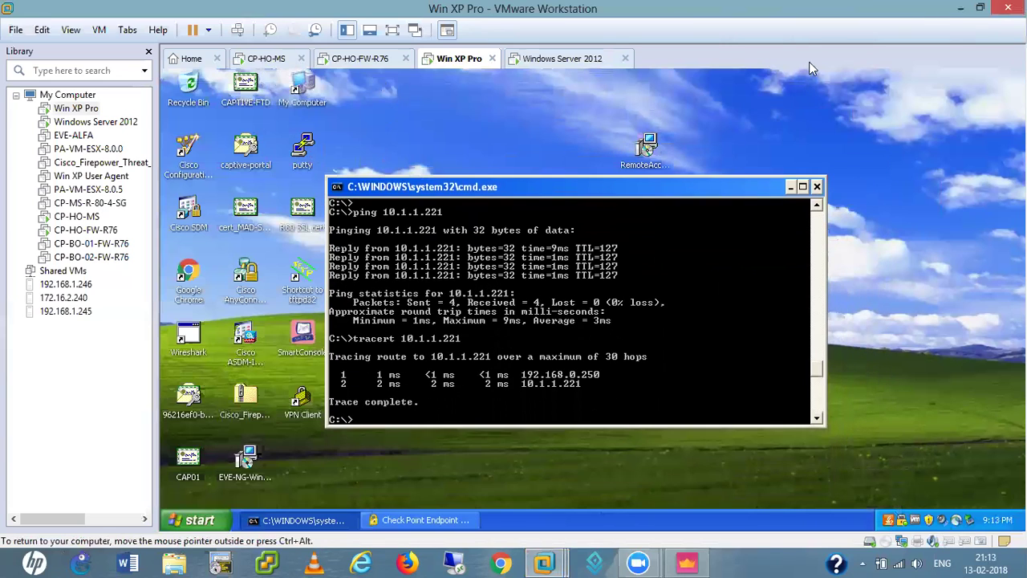
- Minimize VMware Workstation and open the host's R80.10_Documentation_Package folder in File Explorer
left_click(963, 9)
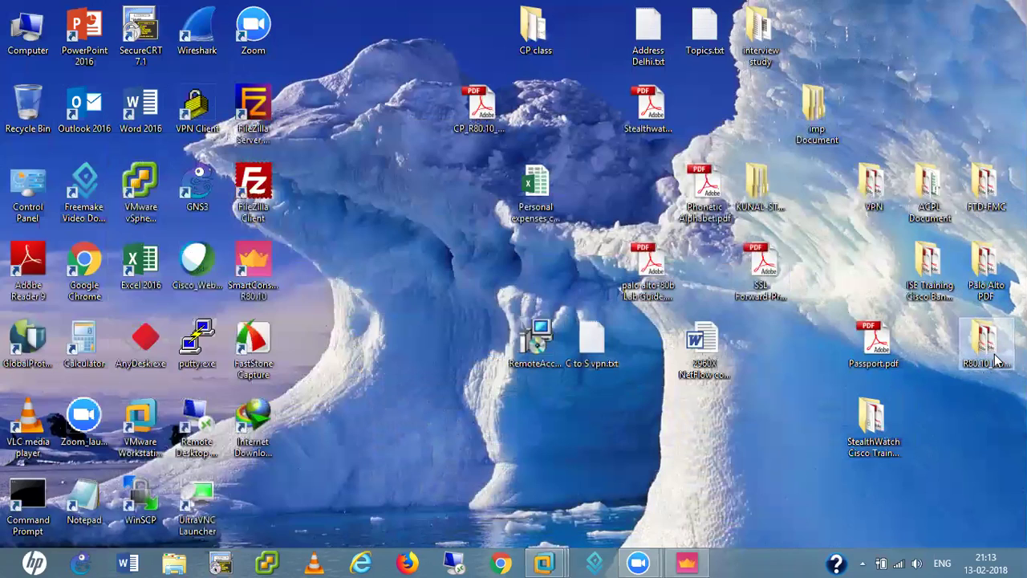
key("super+e")
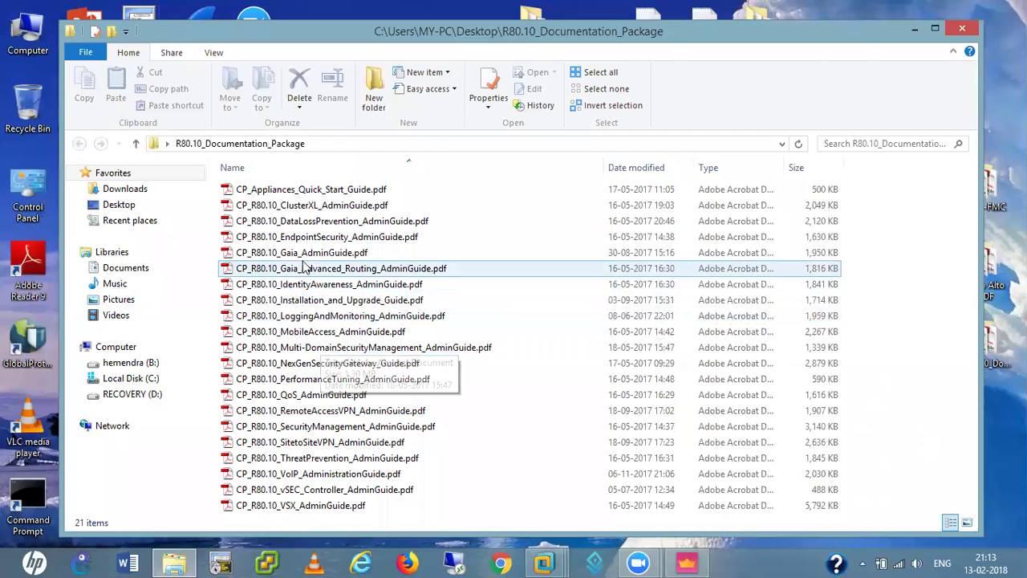
- Open CP_R80.10_RemoteAccessVPN_AdminGuide.pdf and scroll down to its Contents page
double_click(326, 413)
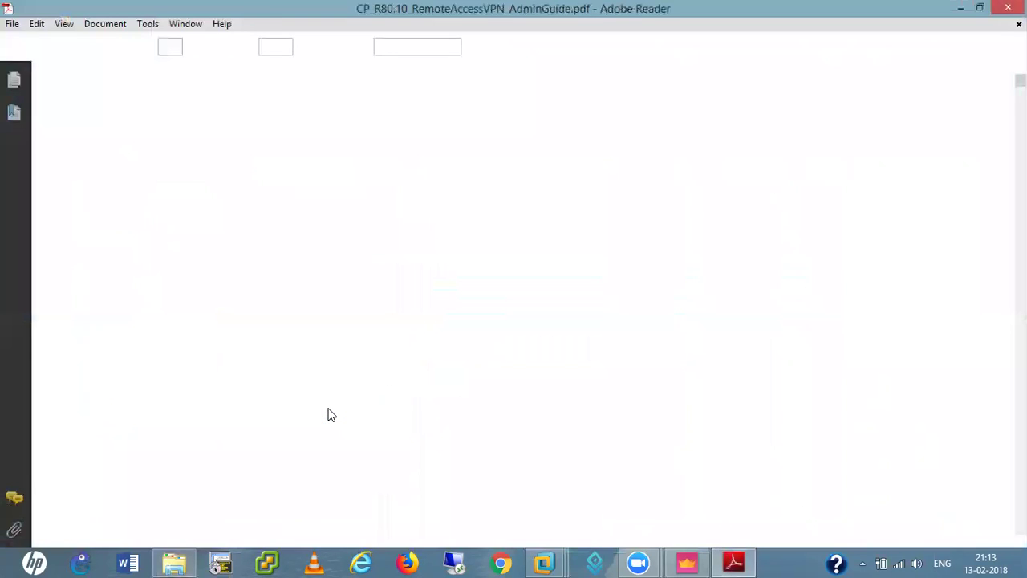
scroll(373, 317, "down", 10)
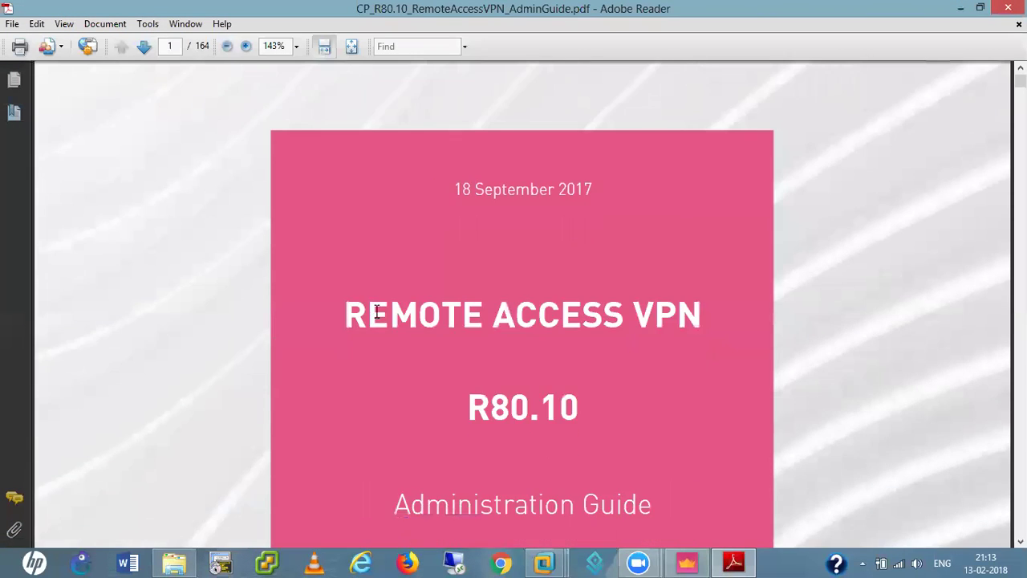
scroll(384, 322, "down", 6)
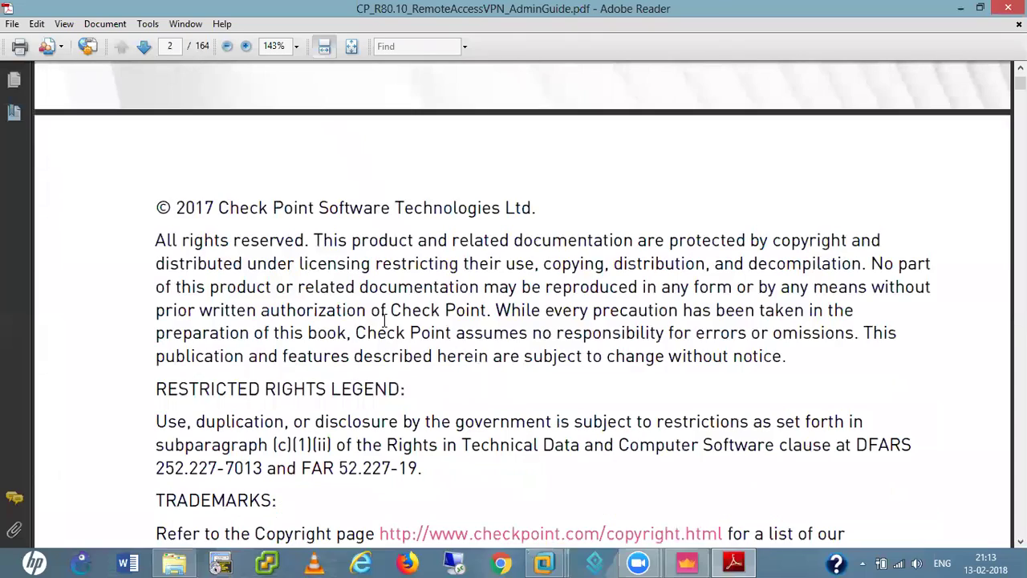
scroll(383, 322, "down", 7)
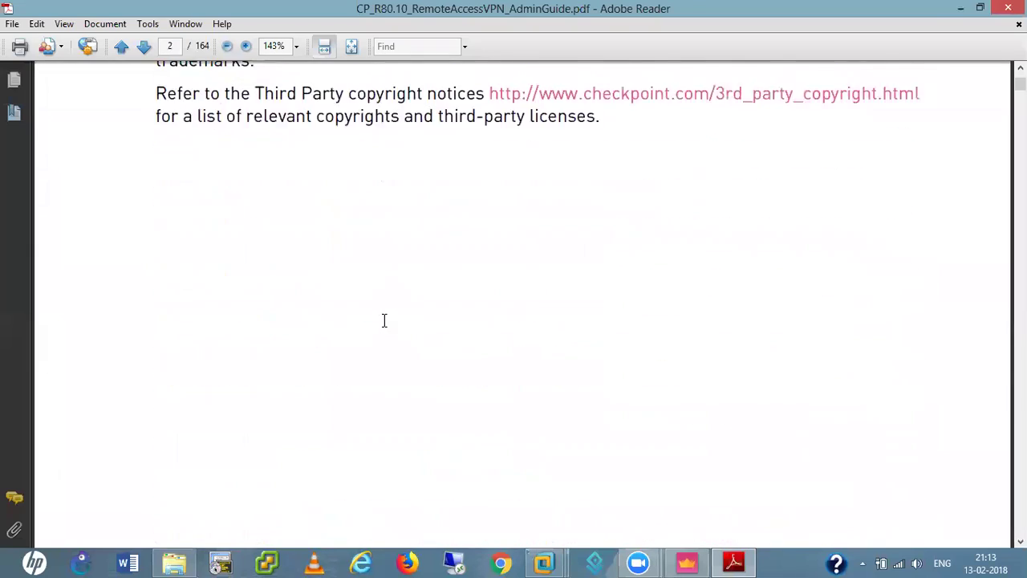
scroll(384, 322, "down", 8)
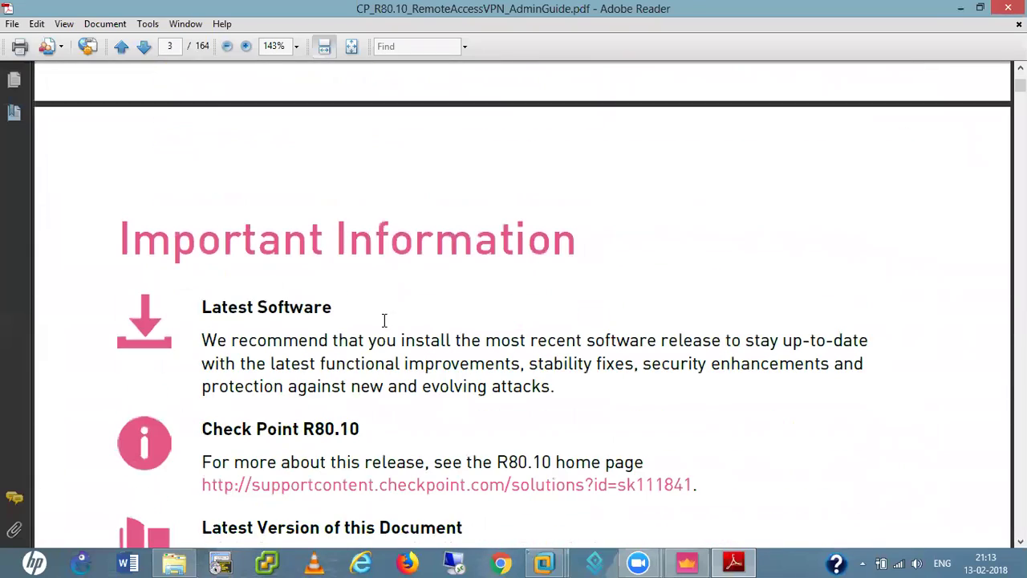
scroll(384, 322, "down", 10)
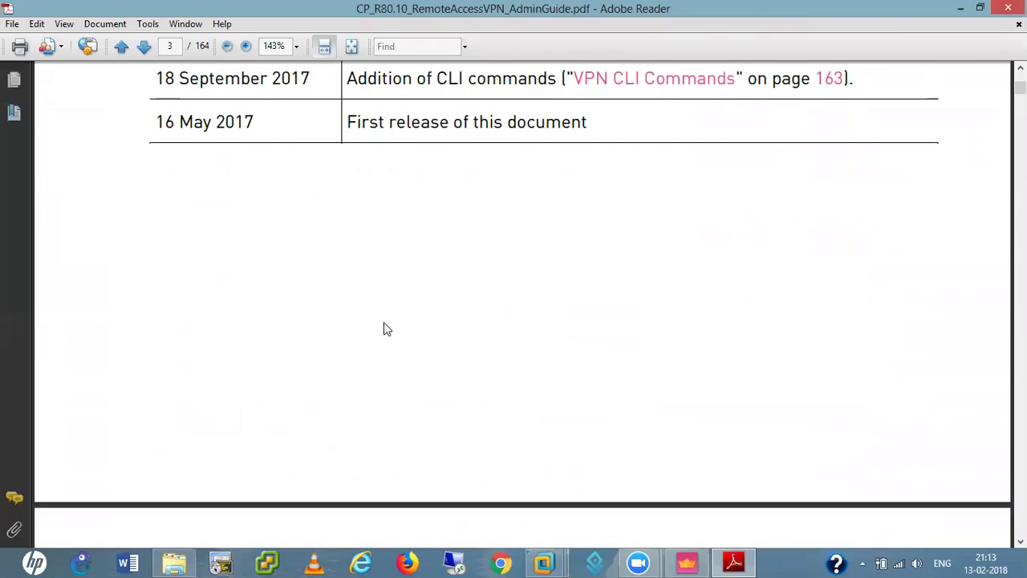
scroll(383, 322, "down", 10)
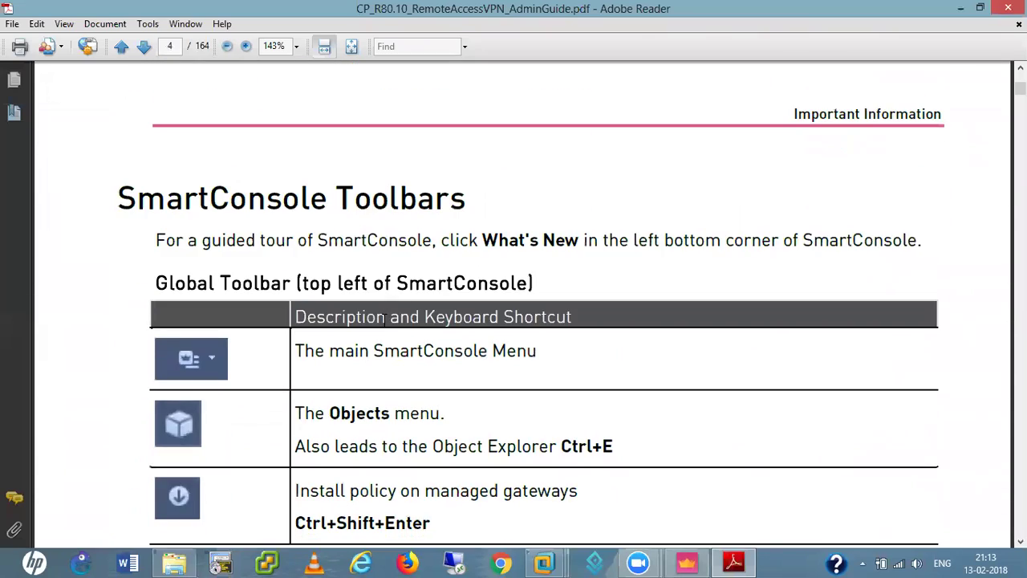
scroll(387, 327, "down", 10)
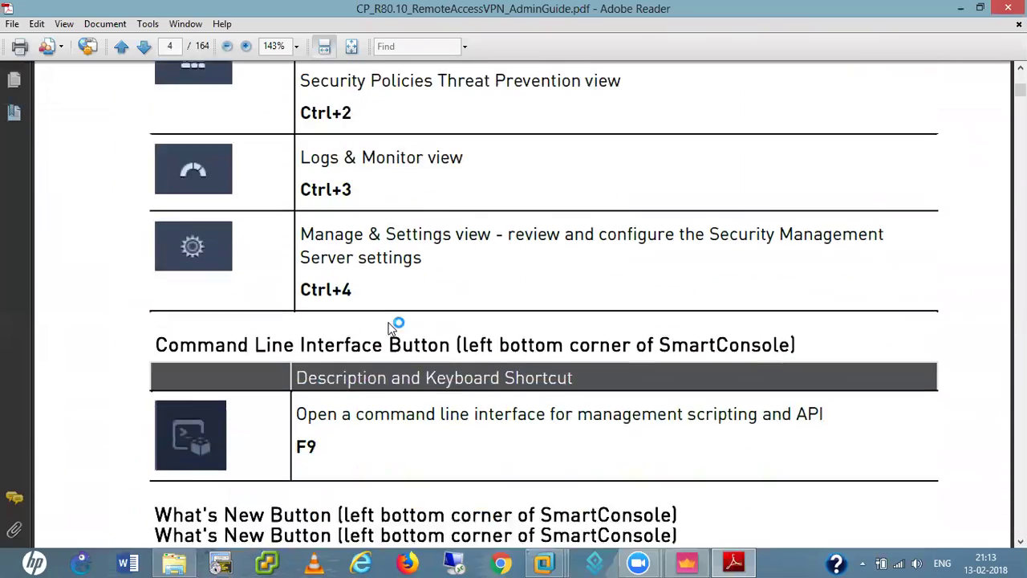
scroll(393, 325, "down", 8)
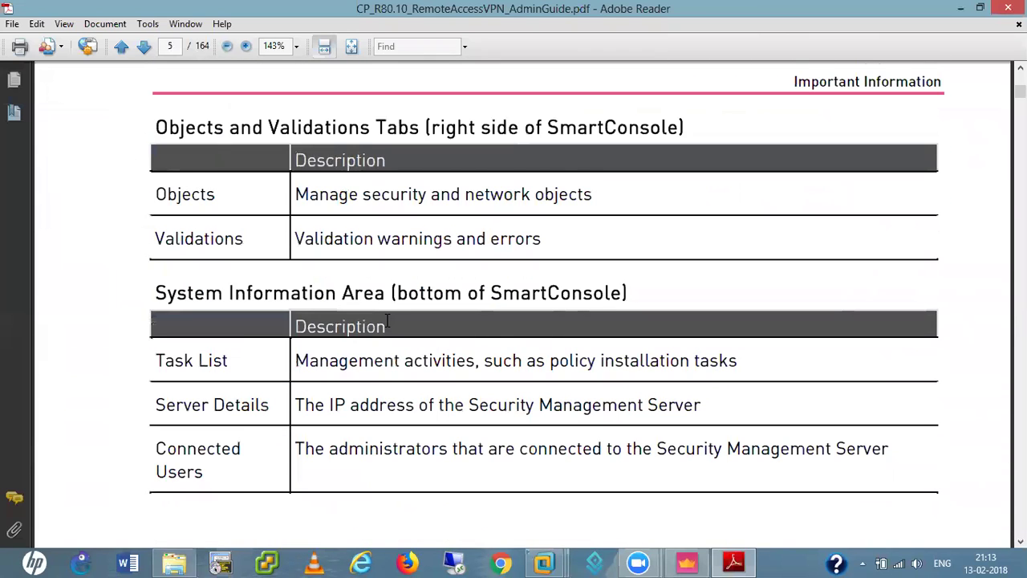
scroll(388, 322, "down", 5)
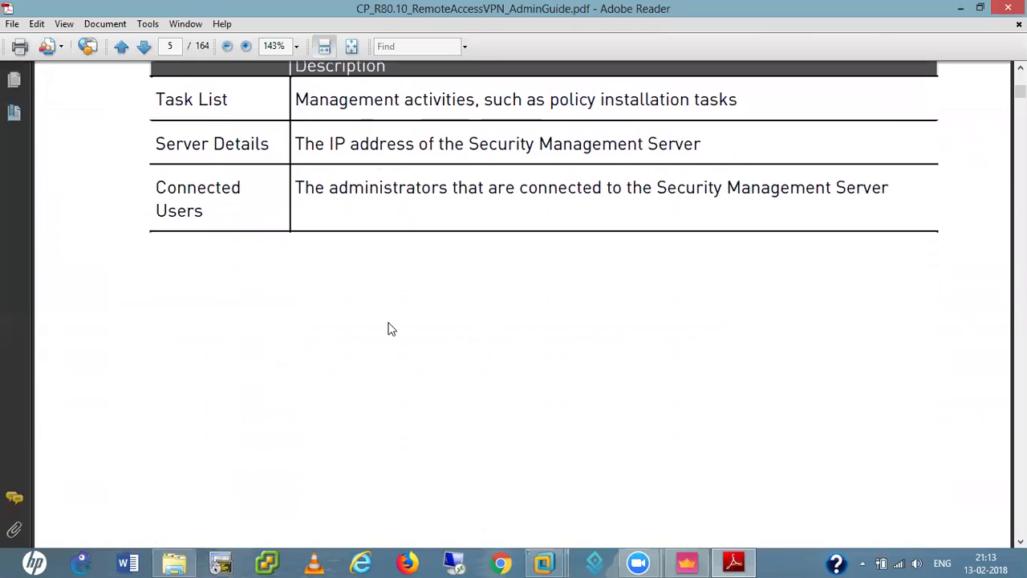
scroll(388, 329, "down", 4)
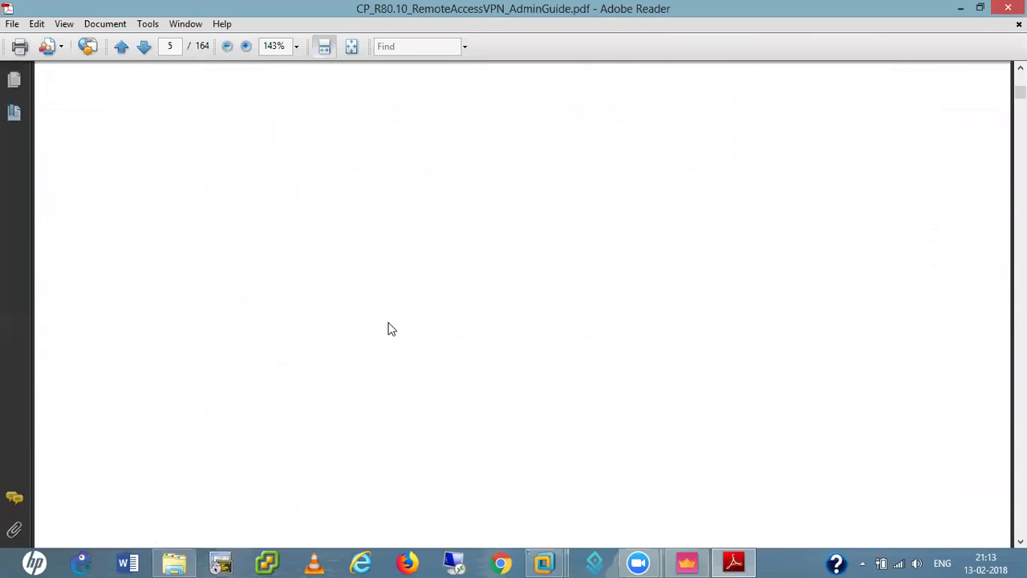
scroll(391, 329, "down", 6)
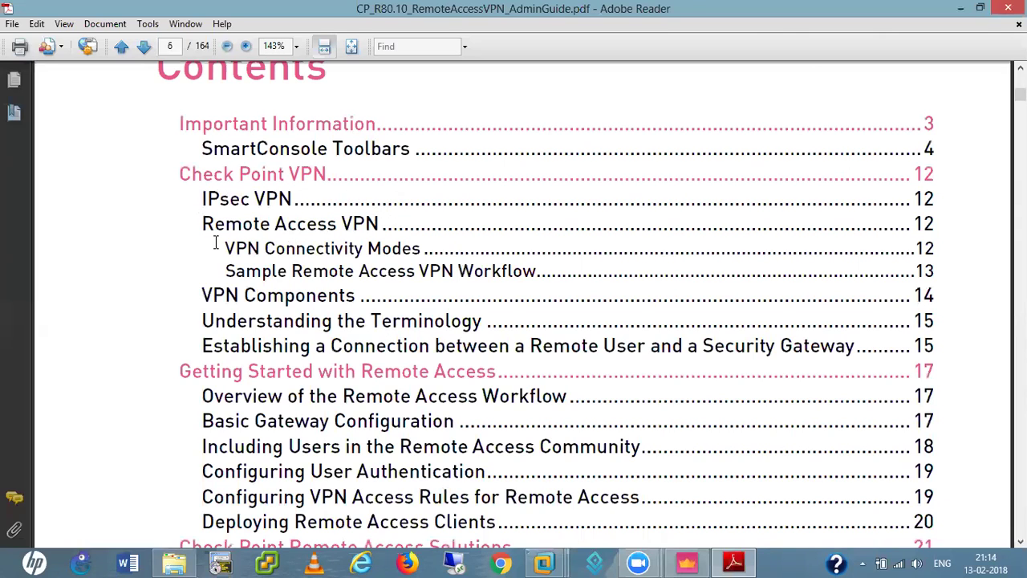
- Skim the guide's table of contents down to the VPN chapter listings
scroll(221, 241, "down", 1)
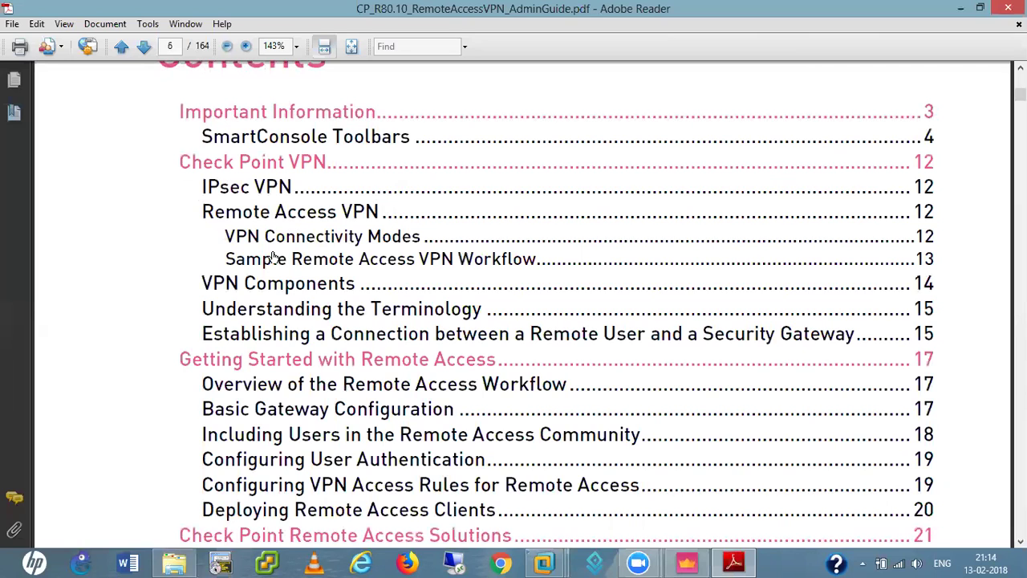
scroll(225, 223, "down", 5)
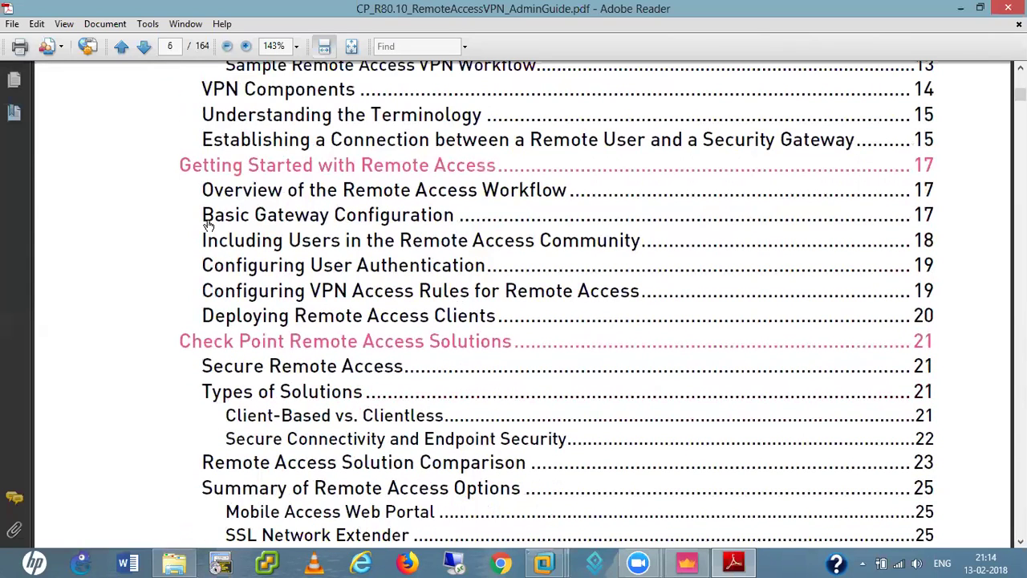
scroll(239, 218, "up", 4)
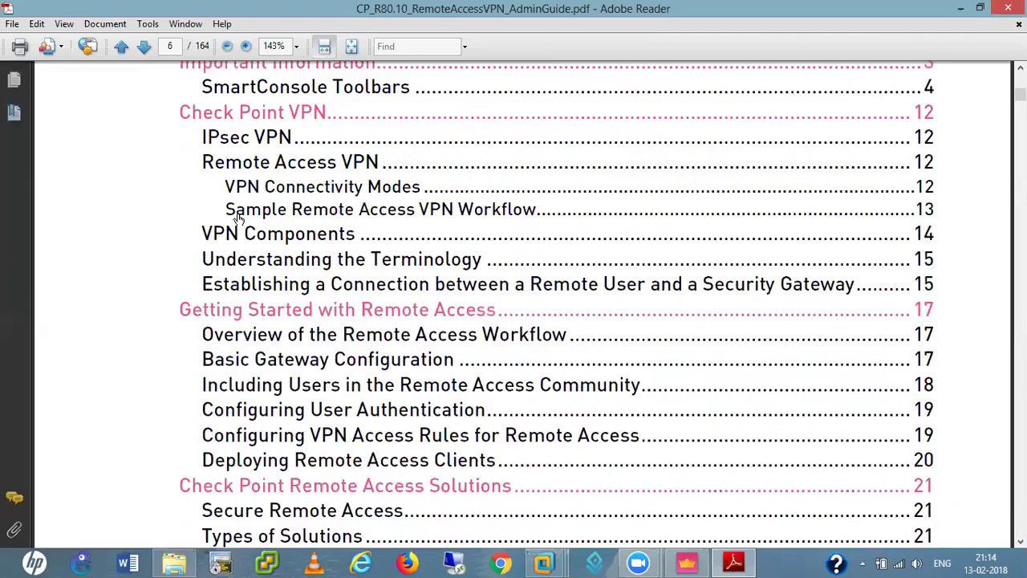
scroll(238, 218, "down", 1)
scroll(257, 221, "down", 4)
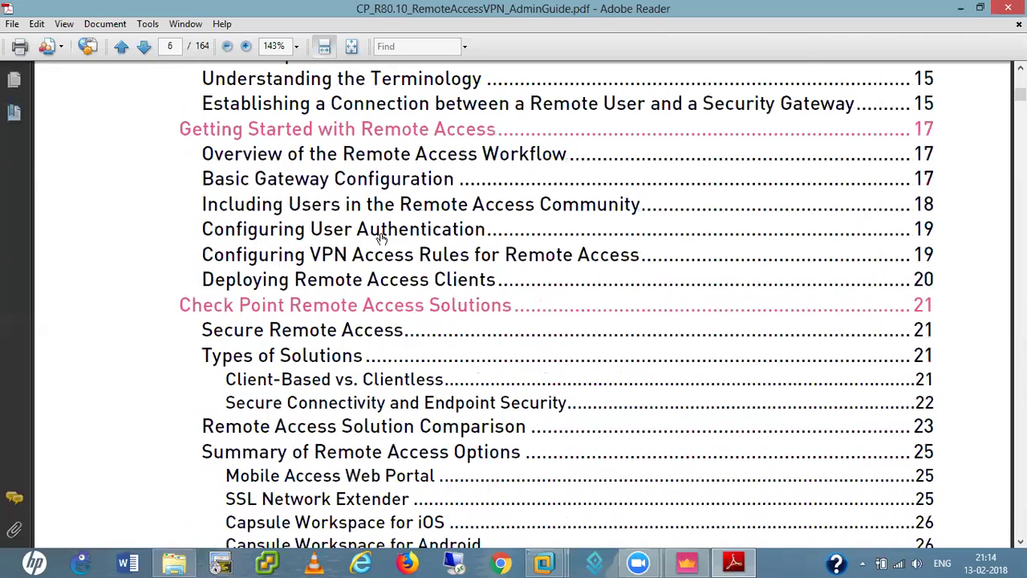
scroll(276, 186, "up", 6)
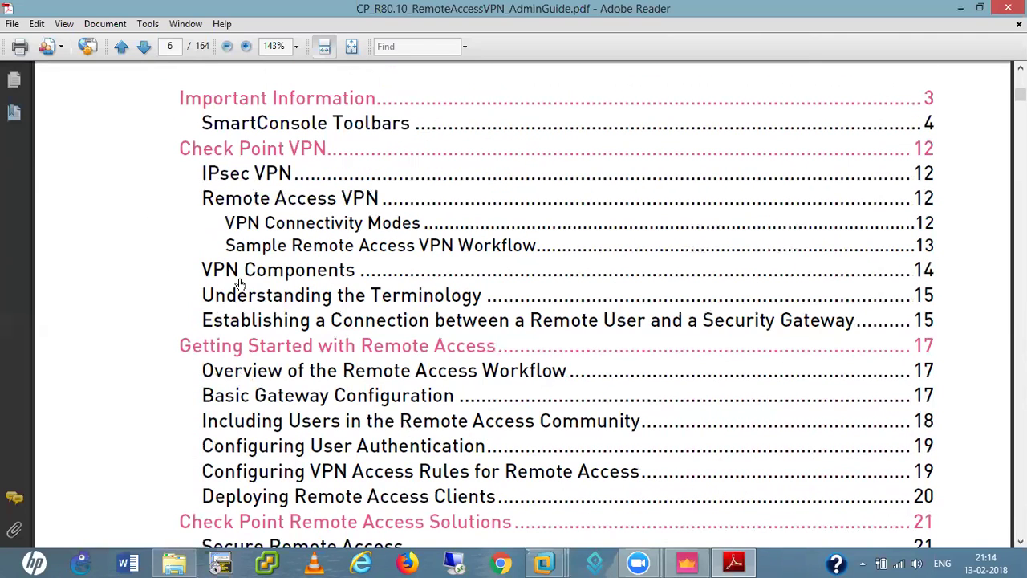
scroll(690, 371, "down", 5)
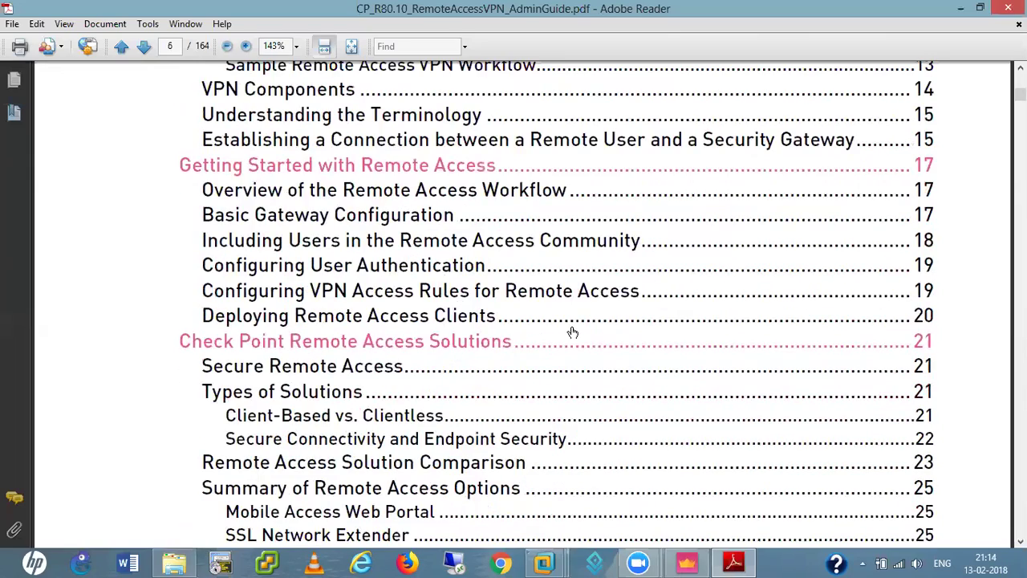
scroll(572, 332, "down", 3)
scroll(498, 359, "down", 3)
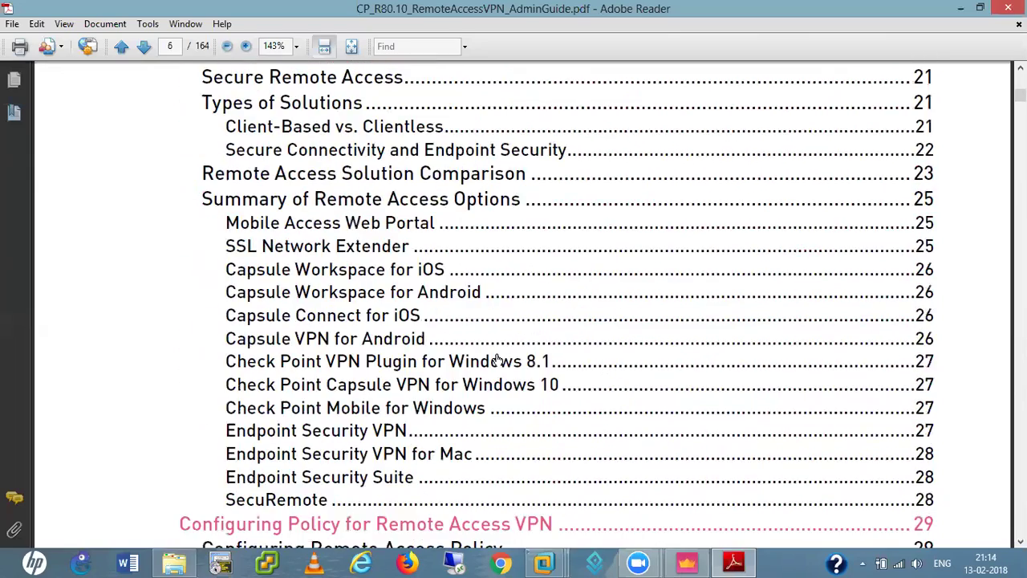
scroll(366, 337, "down", 3)
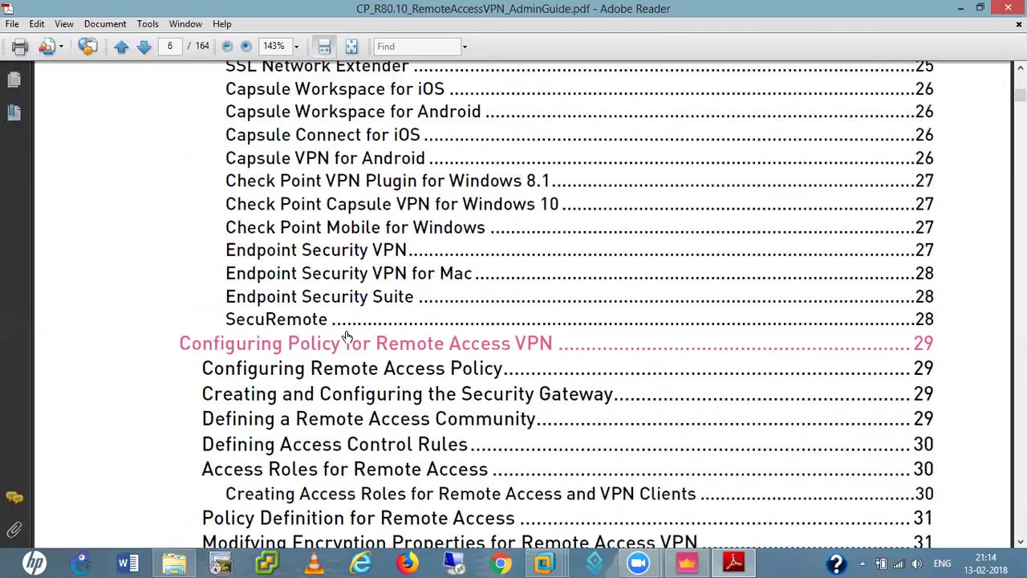
scroll(347, 335, "down", 3)
scroll(517, 252, "down", 3)
scroll(514, 253, "down", 3)
scroll(514, 253, "down", 3)
scroll(514, 253, "down", 3)
scroll(513, 253, "down", 3)
scroll(514, 253, "down", 3)
scroll(780, 300, "down", 6)
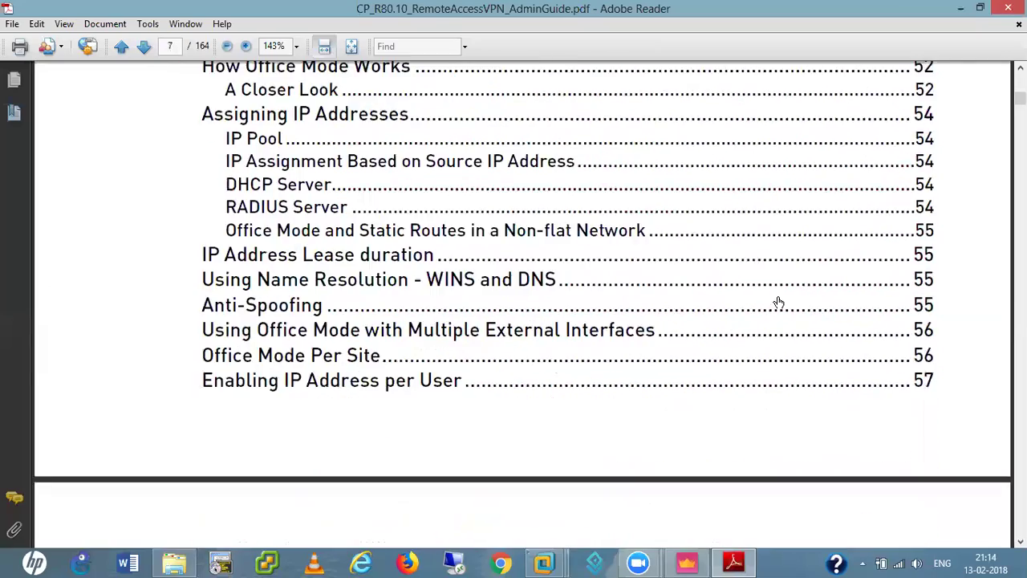
scroll(777, 302, "down", 10)
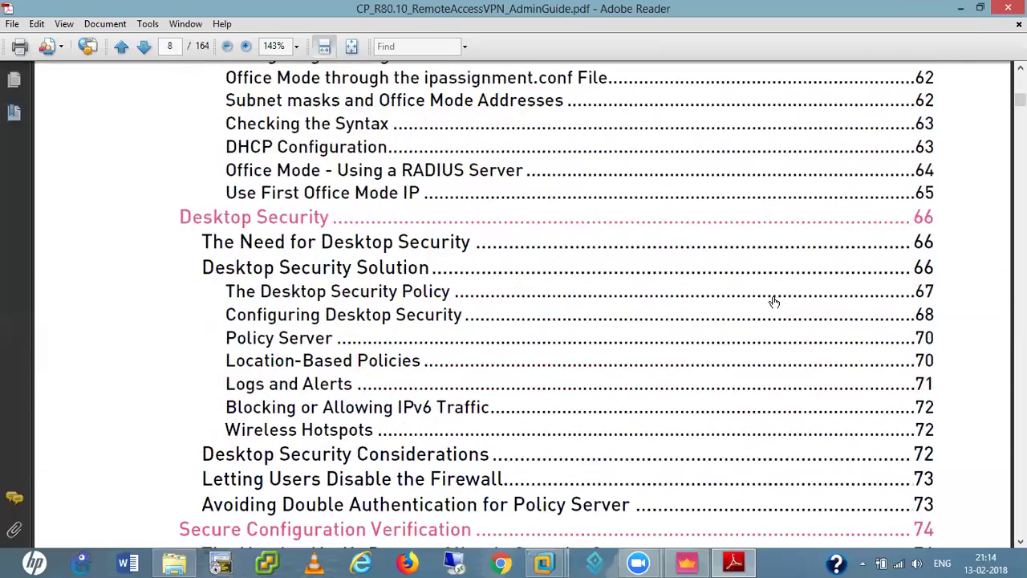
scroll(774, 301, "down", 3)
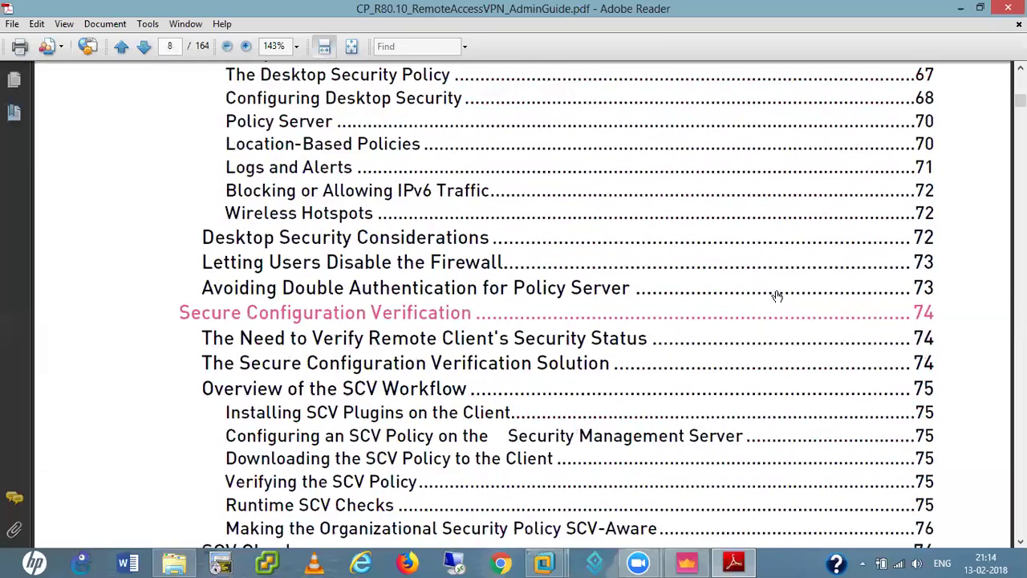
scroll(777, 297, "down", 3)
scroll(777, 296, "down", 3)
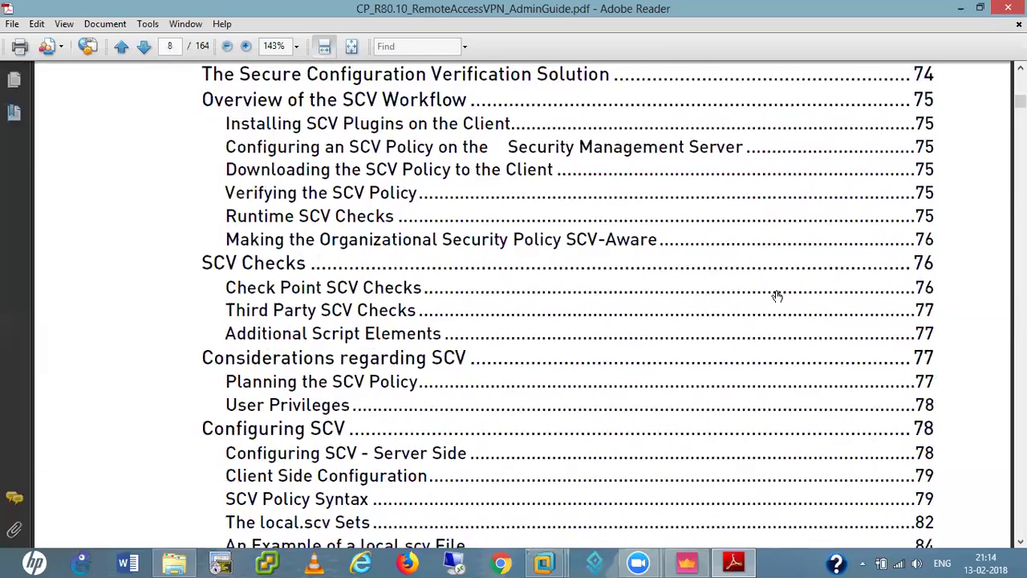
scroll(777, 297, "up", 3)
scroll(777, 297, "down", 7)
scroll(777, 296, "down", 6)
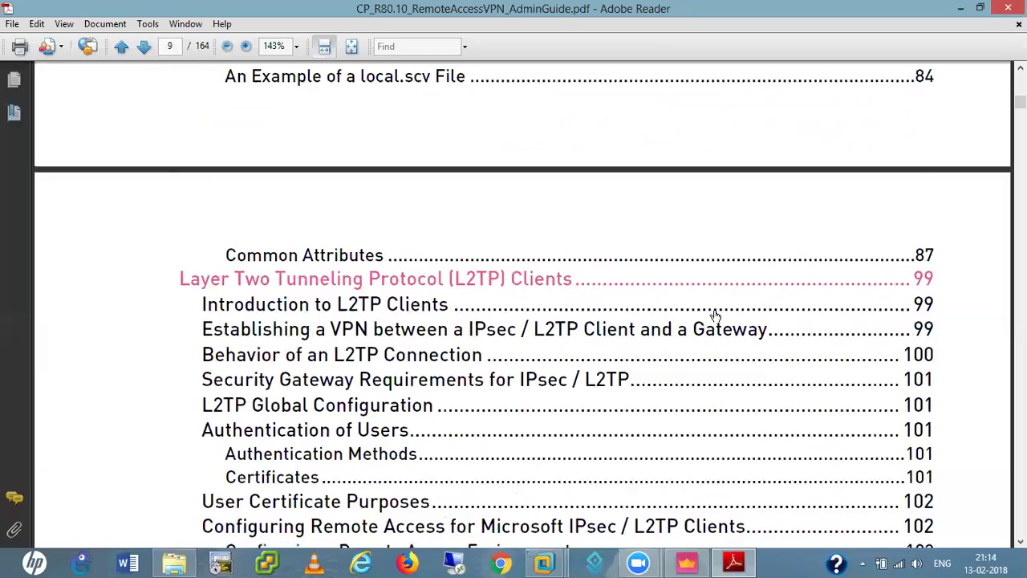
scroll(716, 319, "down", 7)
scroll(716, 320, "down", 6)
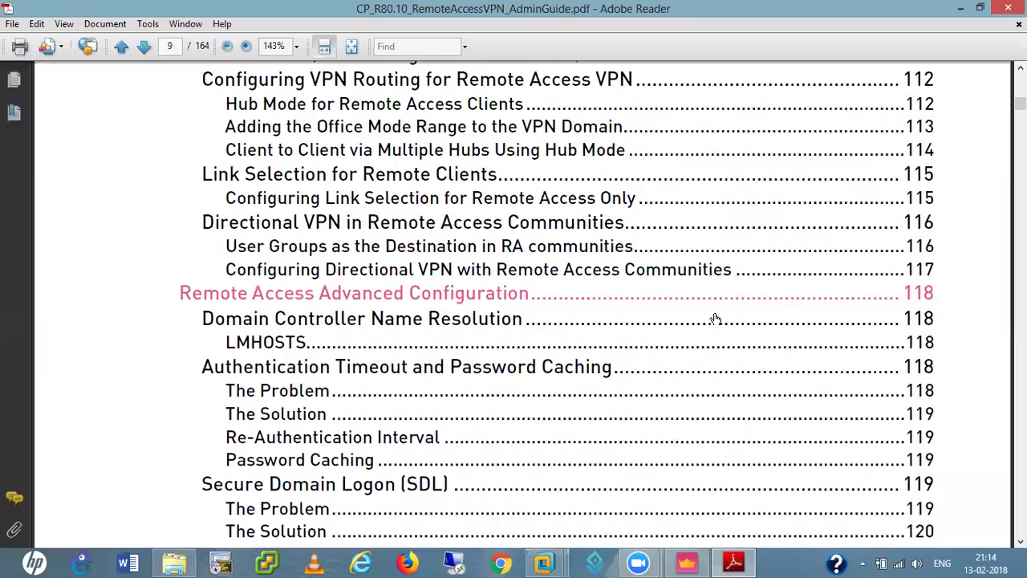
scroll(553, 336, "down", 7)
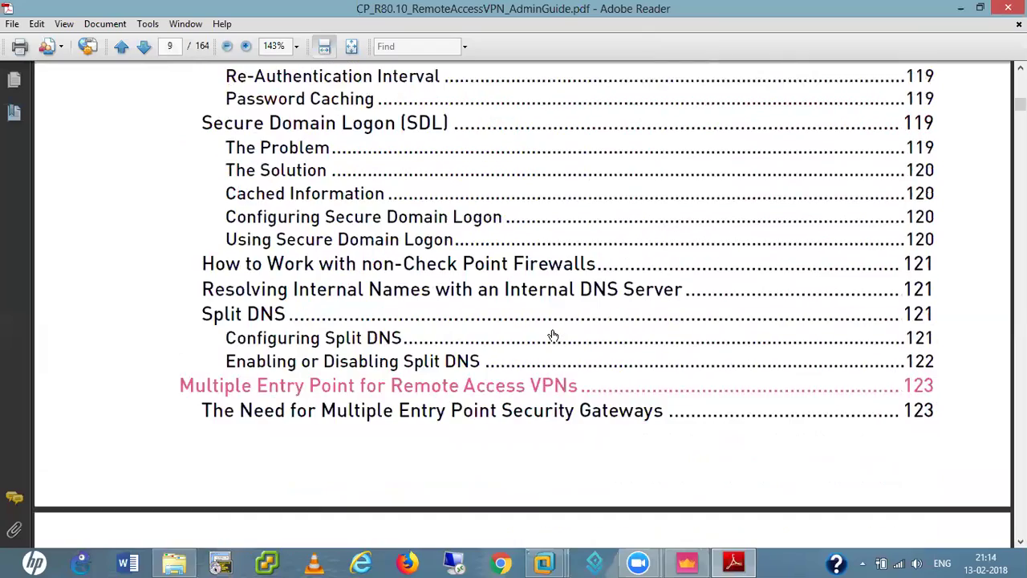
scroll(554, 336, "down", 4)
scroll(554, 336, "down", 8)
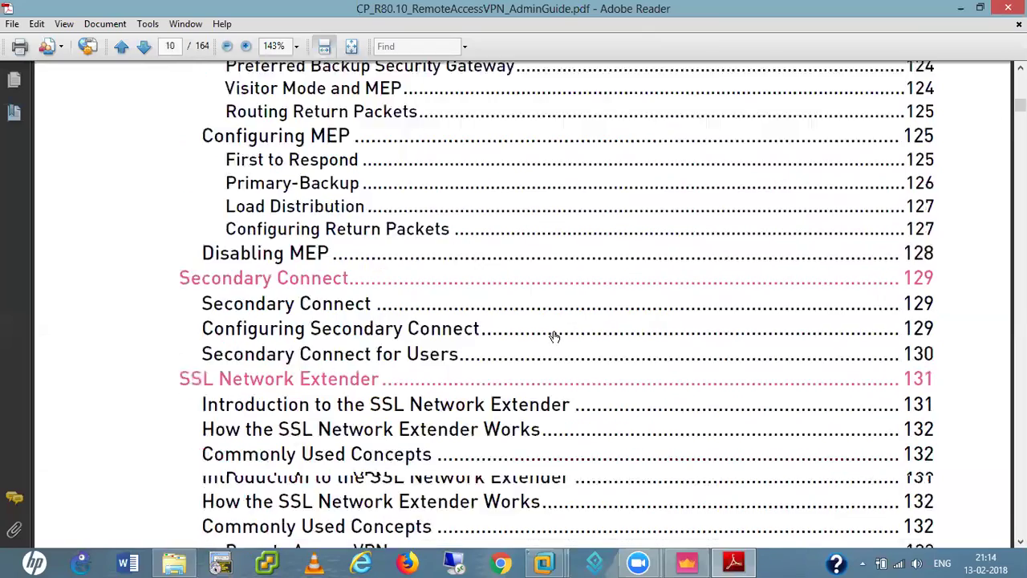
scroll(554, 336, "down", 3)
scroll(554, 335, "down", 12)
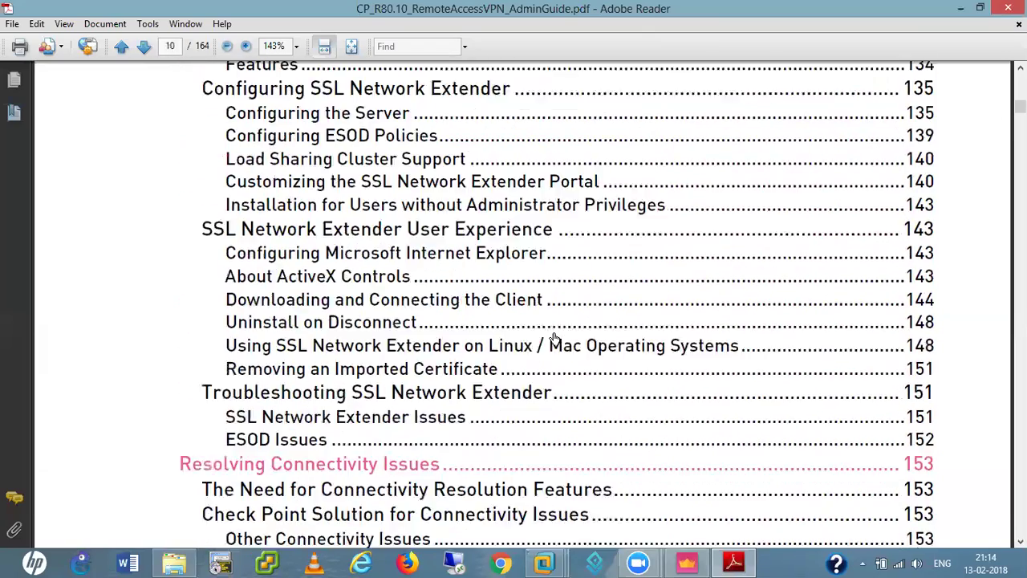
scroll(558, 338, "down", 5)
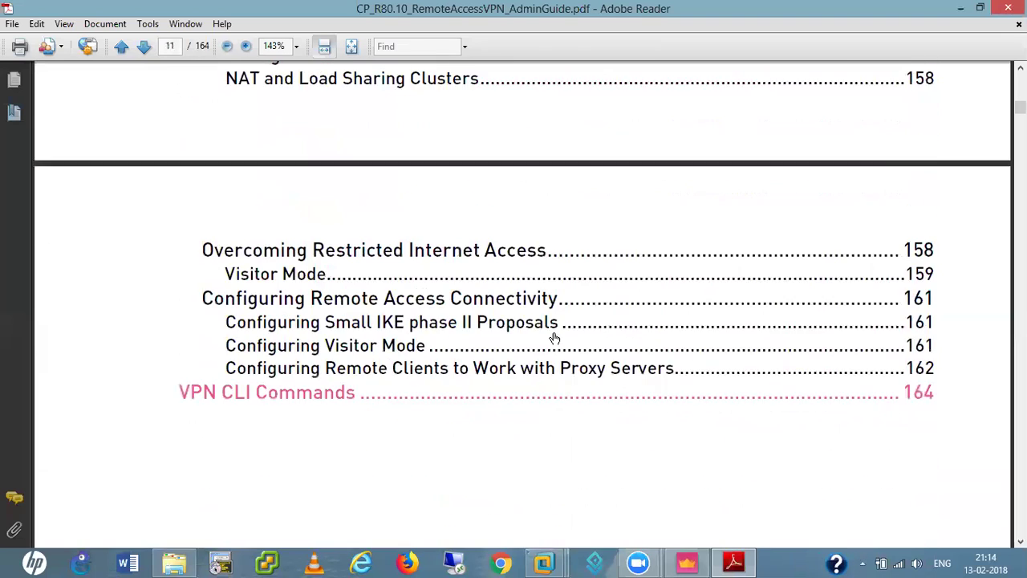
scroll(558, 339, "down", 2)
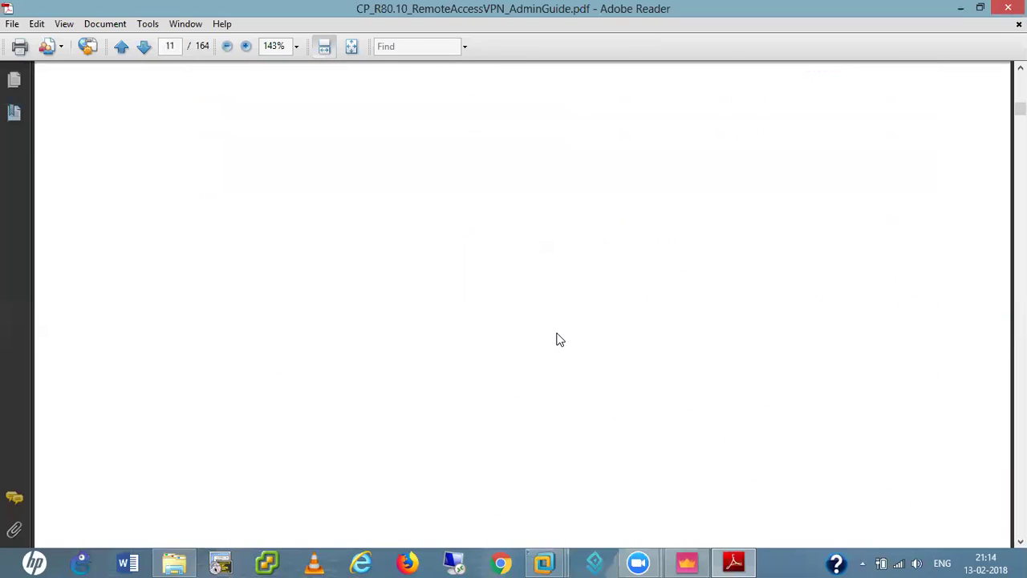
- Jump to the VPN CLI Commands chapter and scroll back up to page 163
left_click(315, 216)
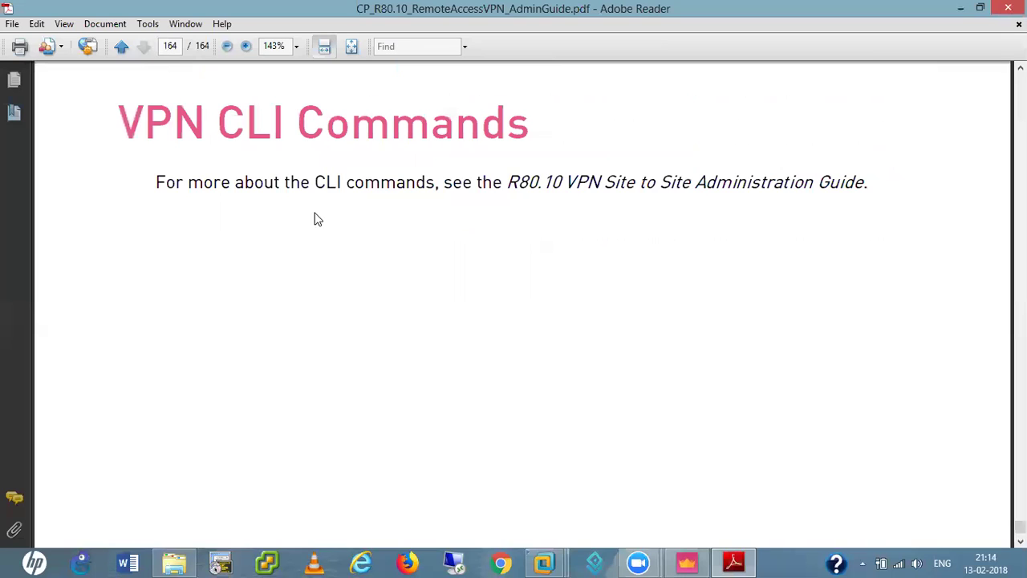
scroll(517, 317, "down", 3)
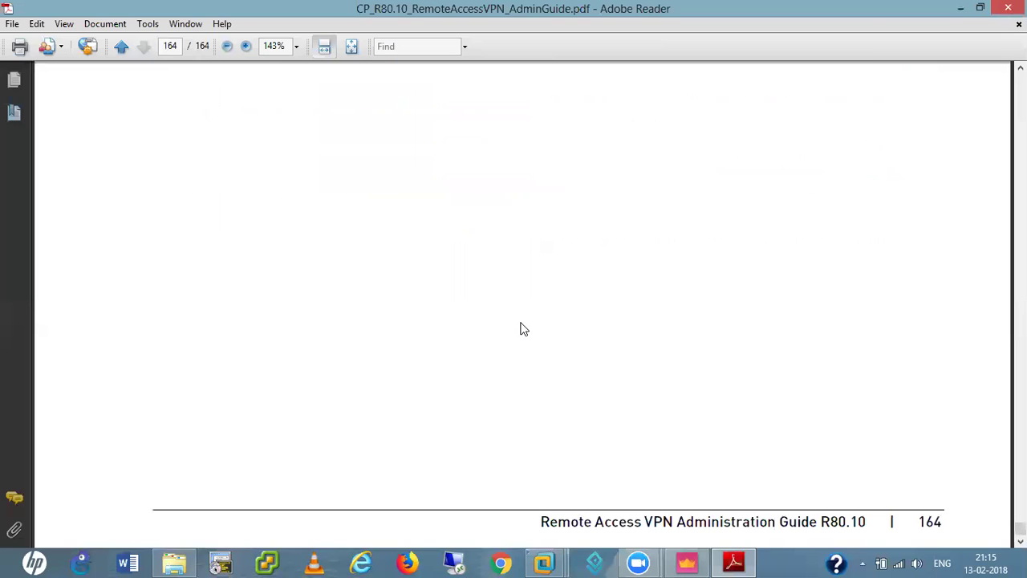
scroll(526, 330, "up", 3)
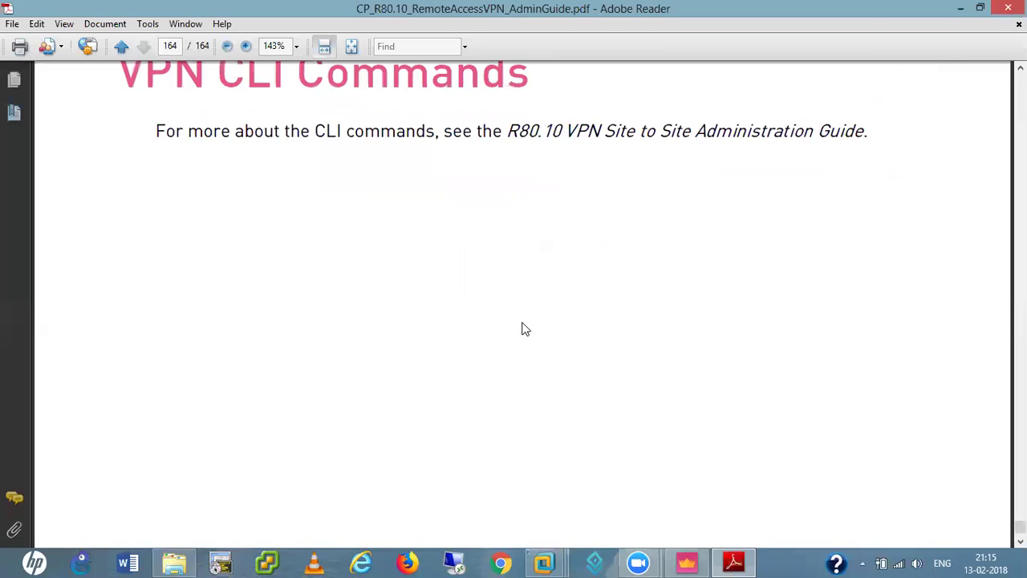
scroll(522, 322, "up", 10)
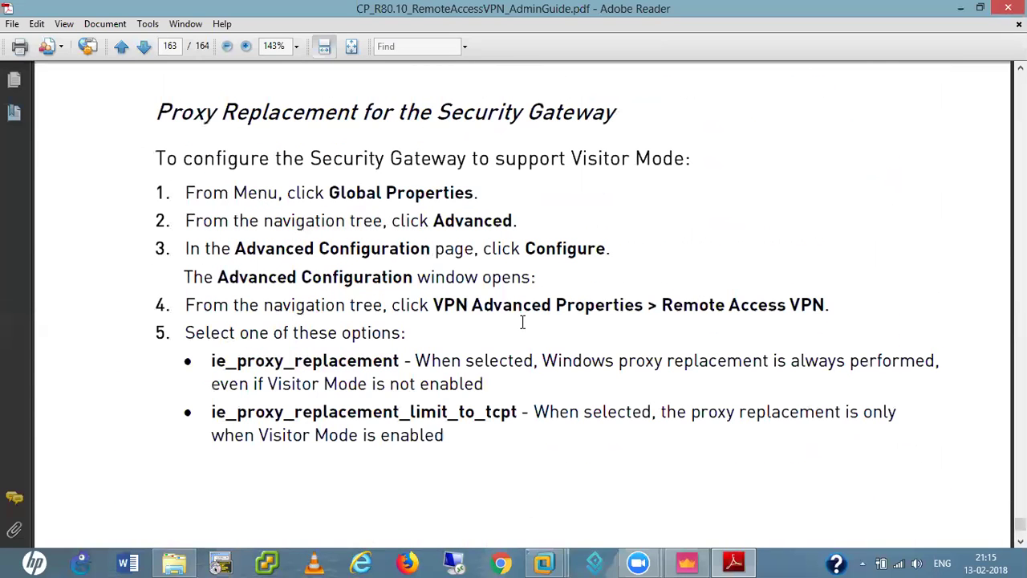
scroll(523, 322, "up", 3)
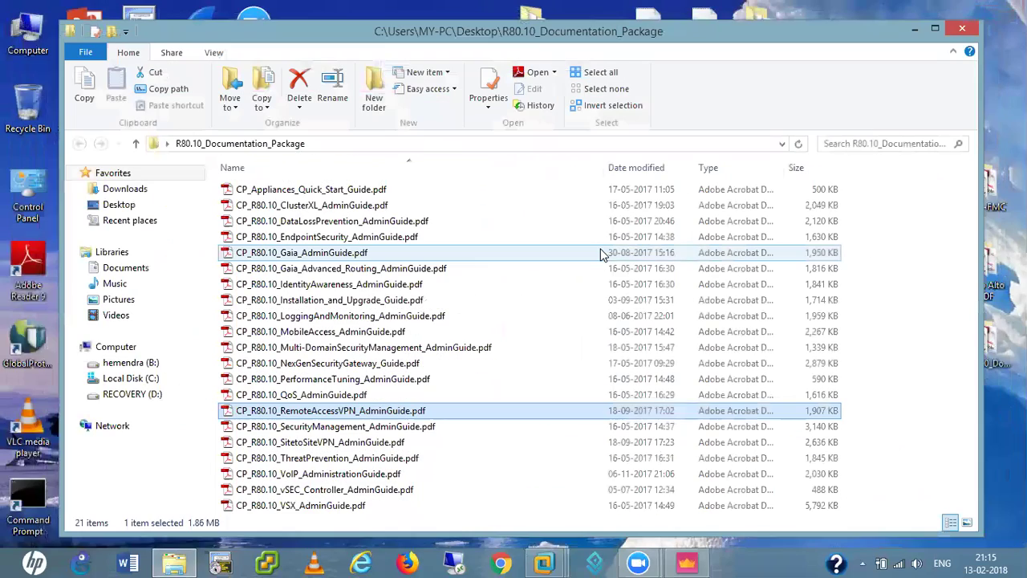
- Close Explorer, return to SmartConsole's Gateways & Servers list and open CP-HO-FW's properties
left_click(964, 29)
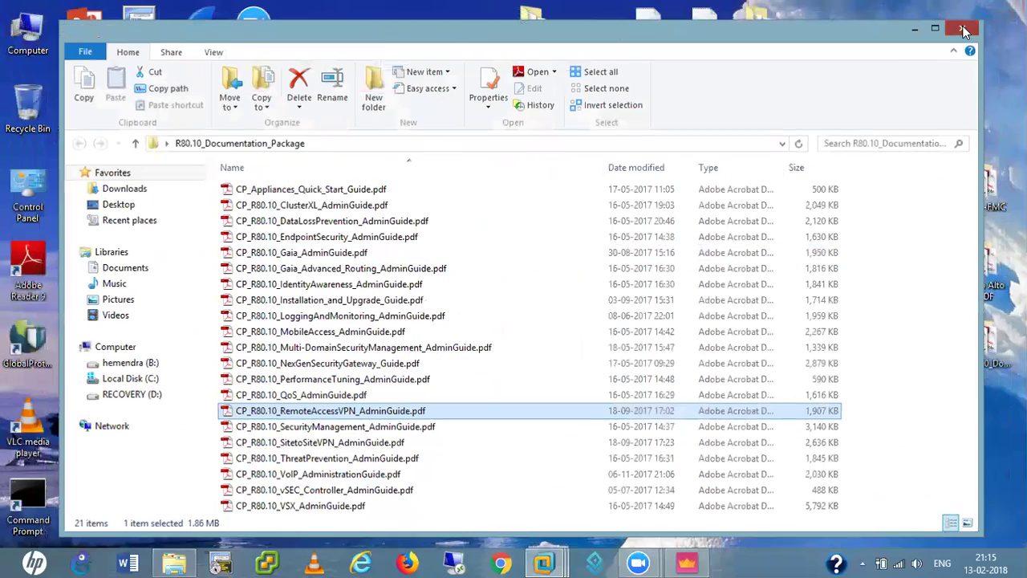
left_click(688, 561)
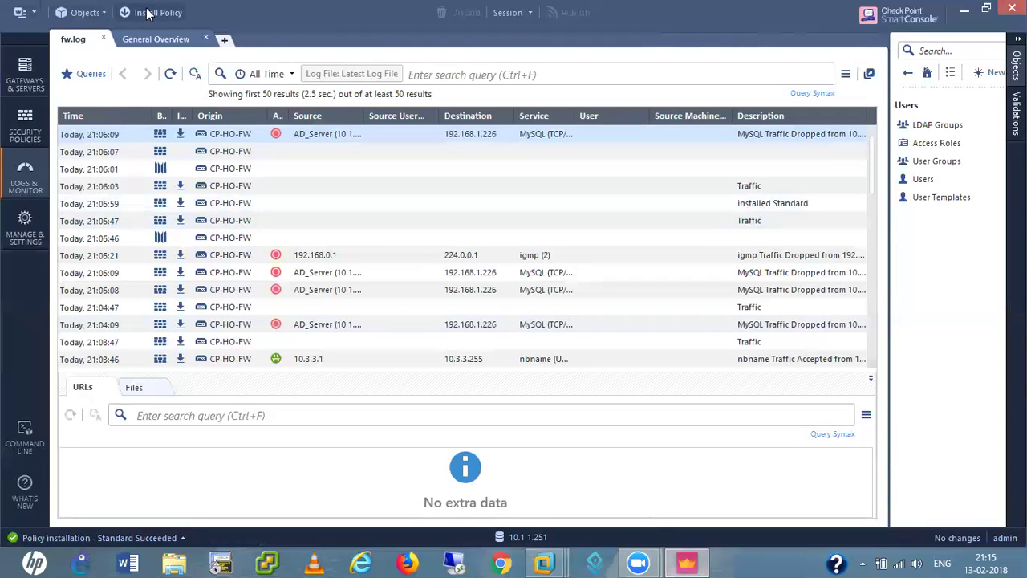
left_click(24, 87)
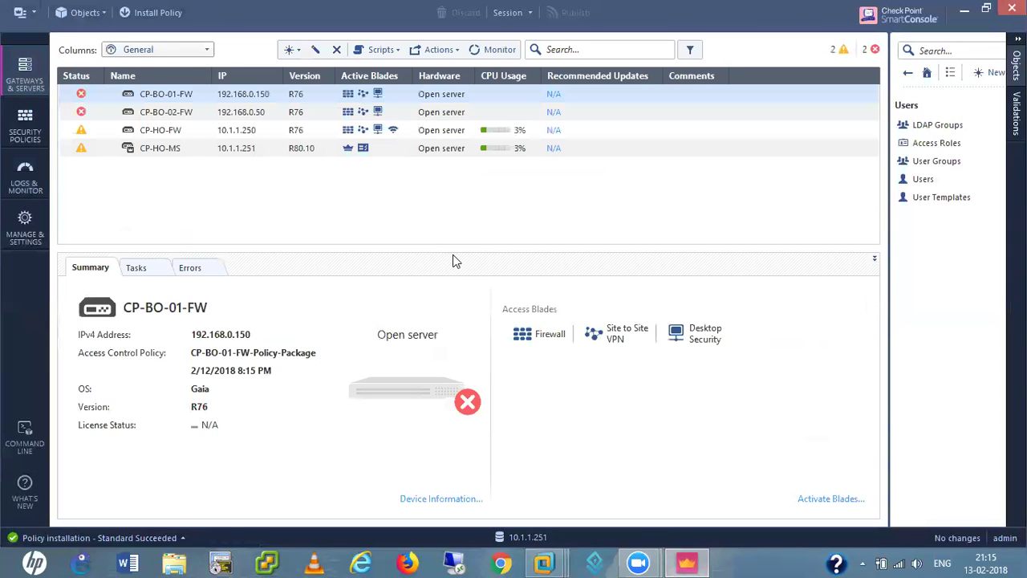
double_click(169, 135)
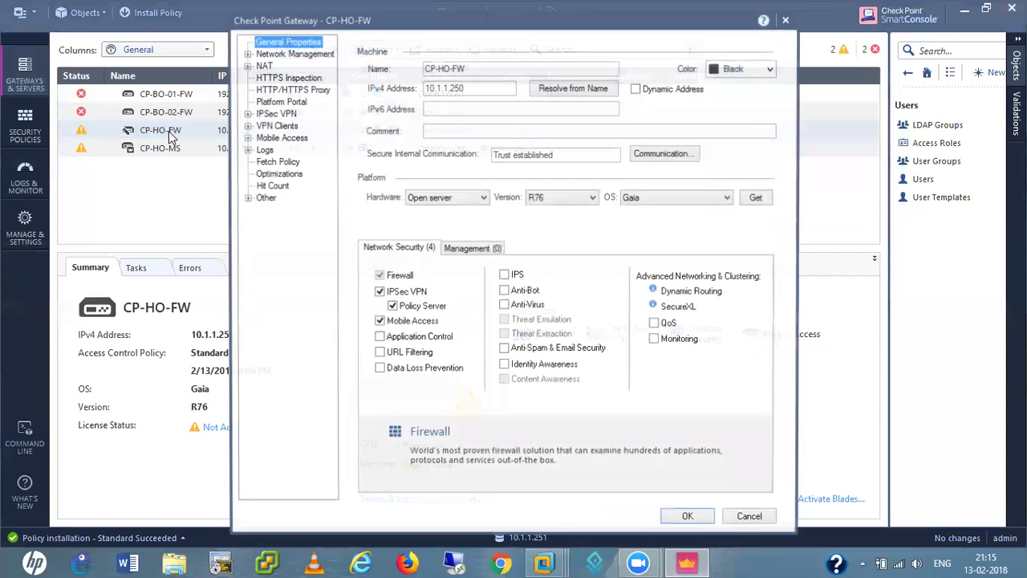
- Expand VPN Clients and select its Remote Access page in CP-HO-FW's properties
left_click(248, 126)
left_click(277, 162)
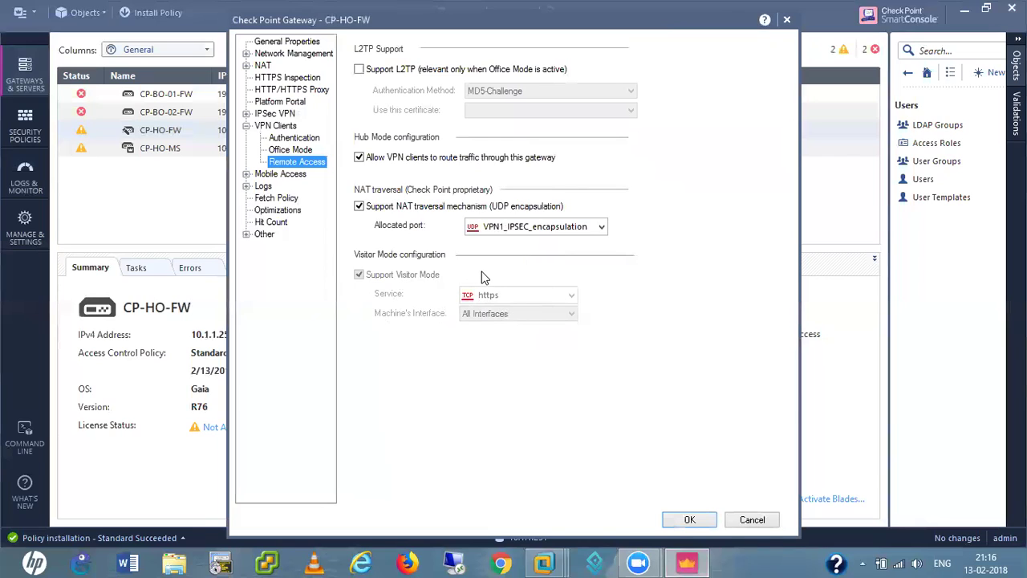
- Cancel CP-HO-FW's properties, visit Security Policies, then return to Gateways & Servers
left_click(752, 520)
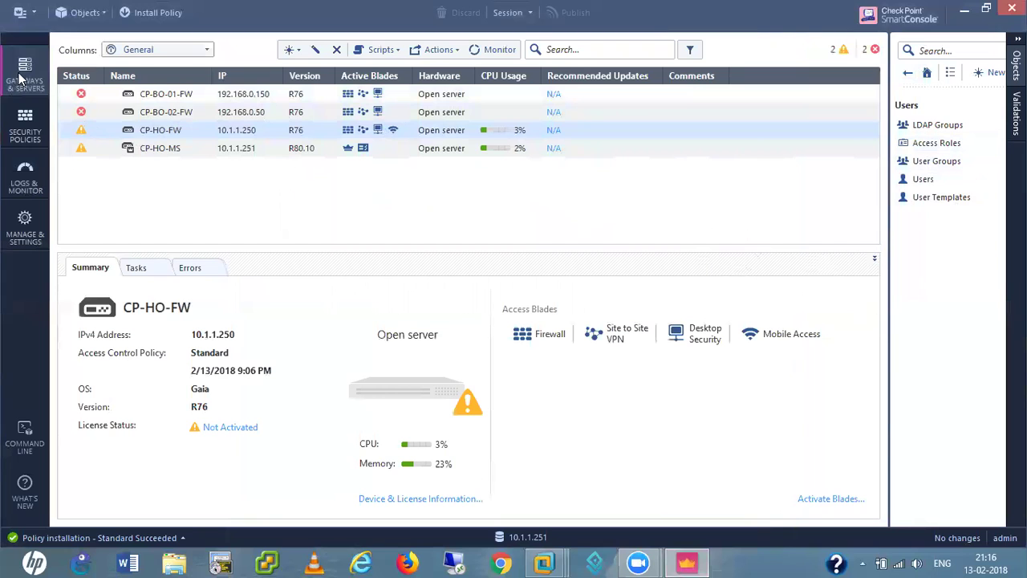
left_click(23, 129)
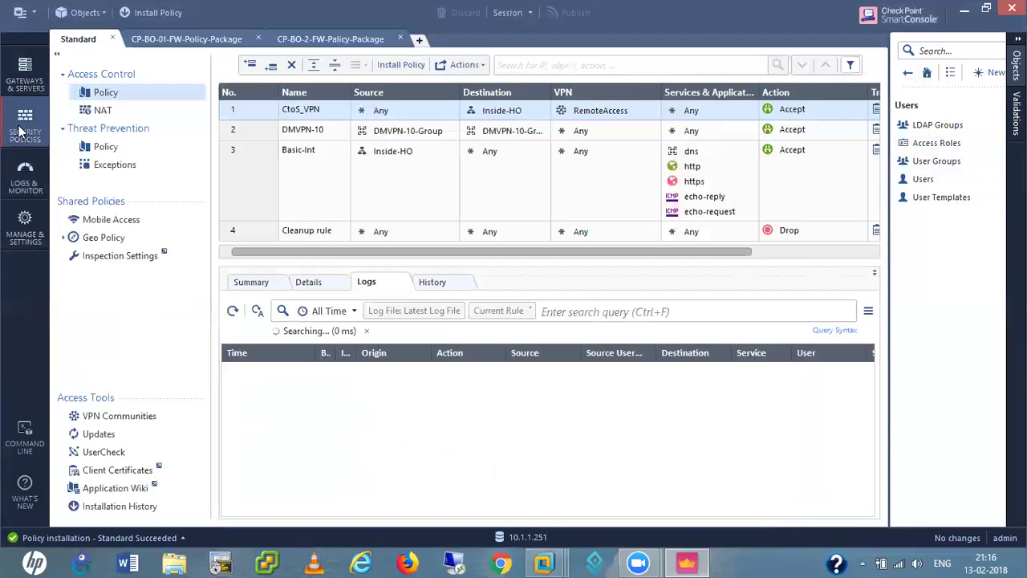
left_click(36, 74)
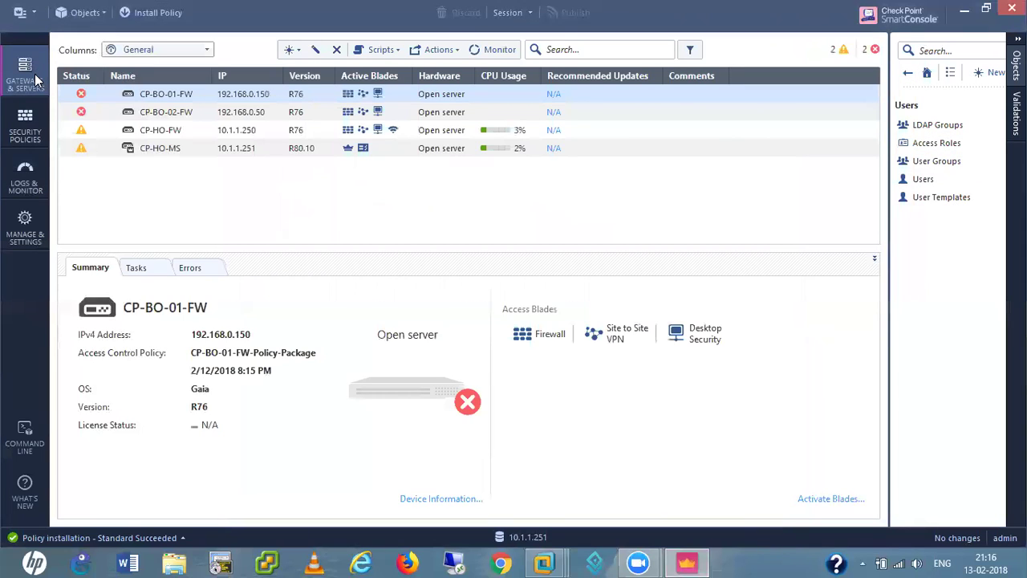